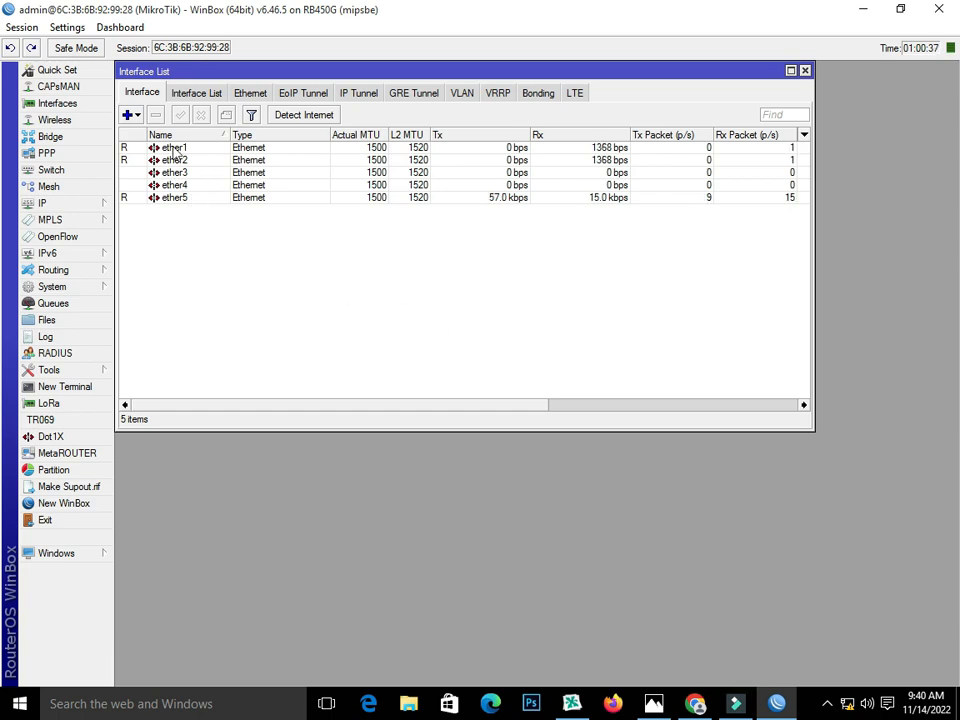
Step: Compare ether1, ether2 and ether5 in the Interface List against the network diagram
click(174, 148)
click(652, 702)
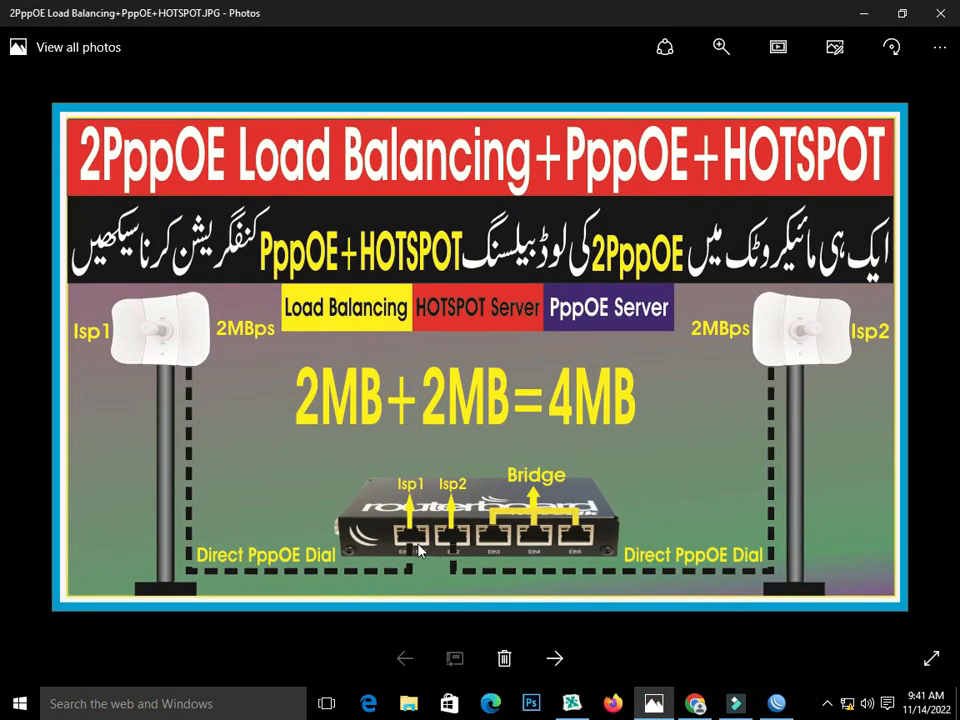
click(735, 703)
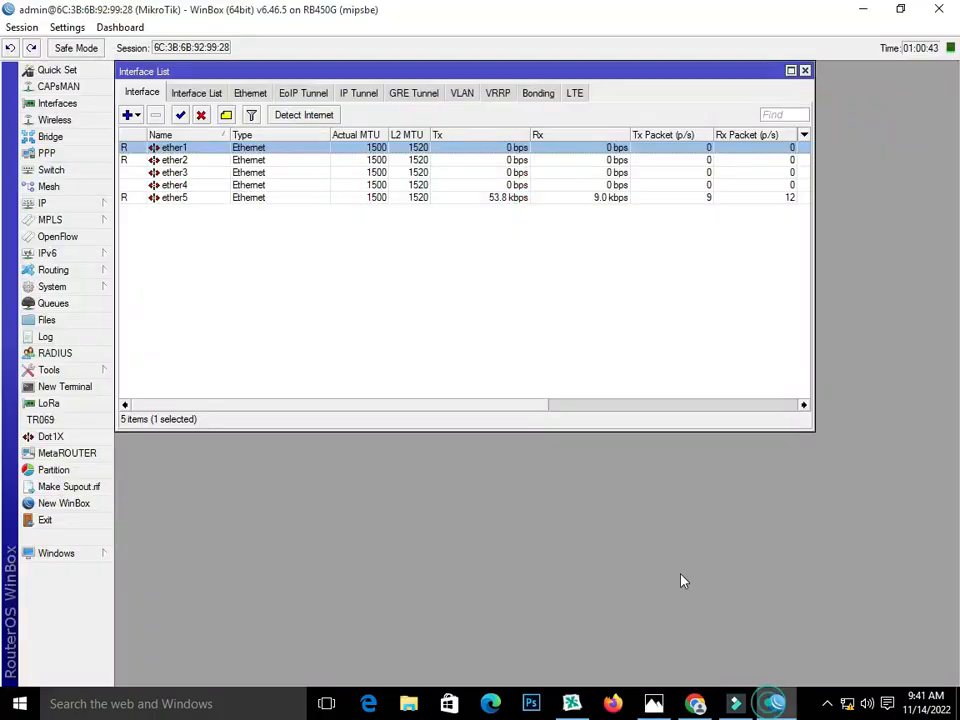
click(170, 160)
click(652, 705)
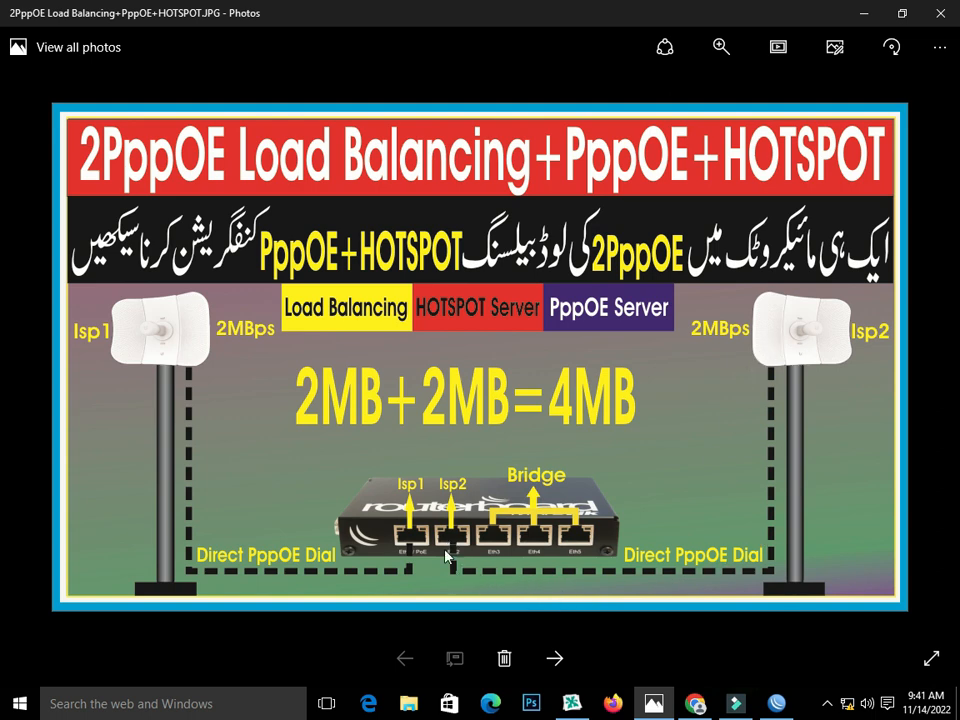
click(777, 703)
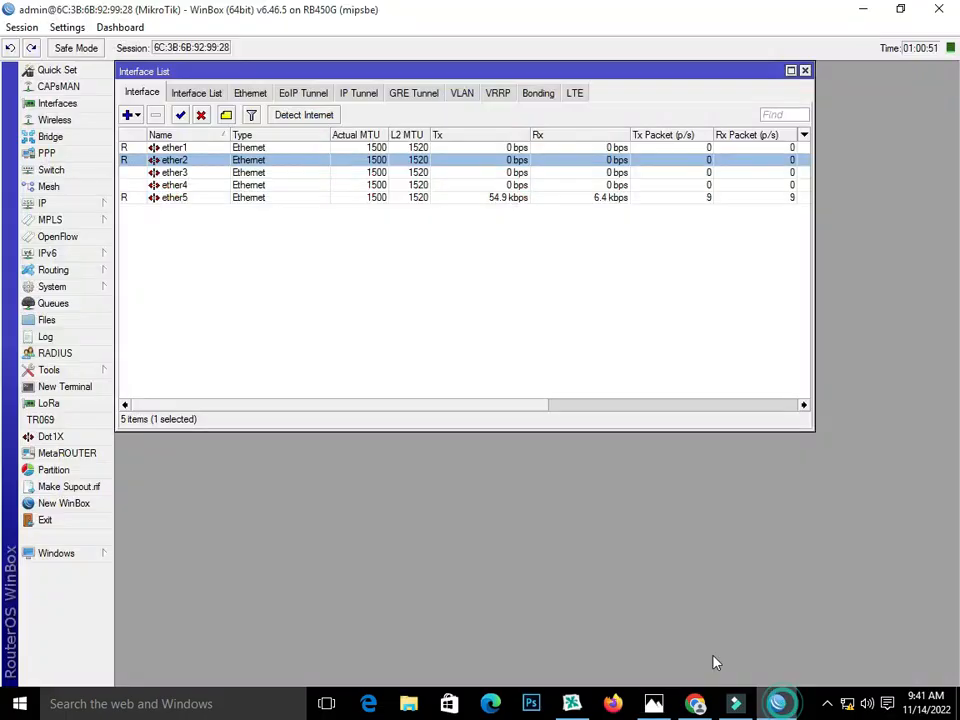
click(160, 199)
click(160, 207)
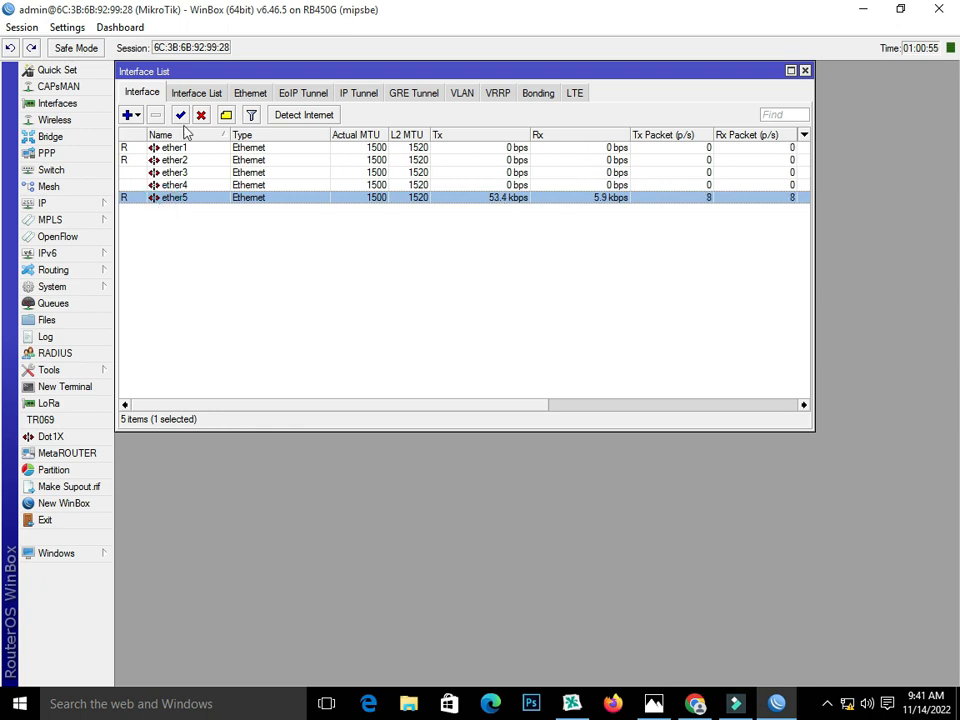
Step: Open the ether1 interface properties, checking the diagram once more
click(153, 150)
double_click(153, 150)
click(653, 703)
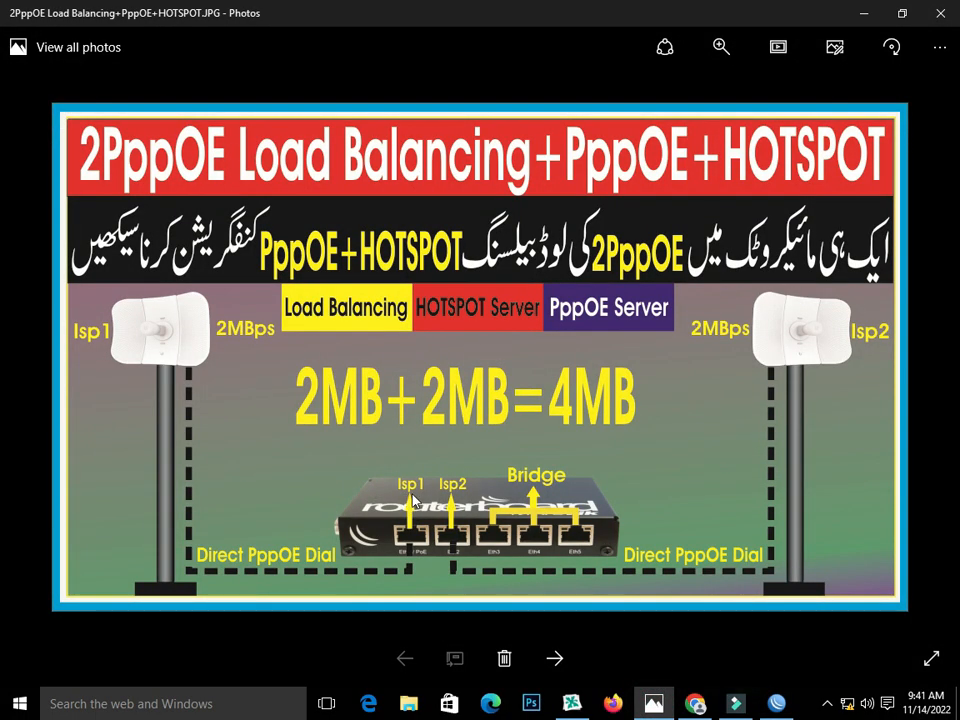
click(735, 703)
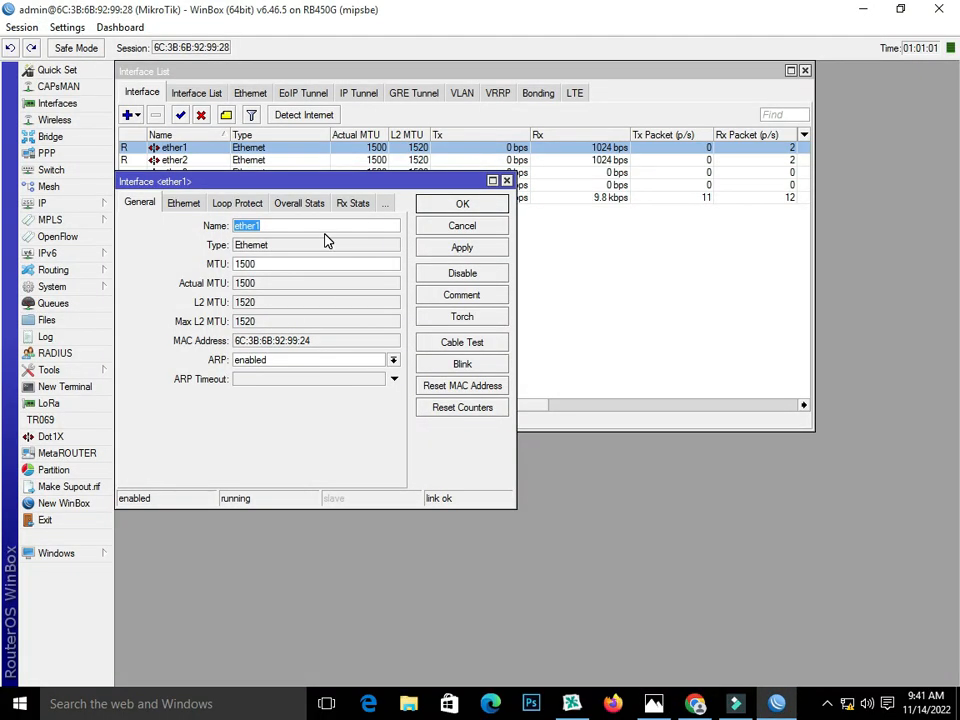
Step: Rename the ether1 interface to isp1 and apply
key(BackSpace)
text(is)
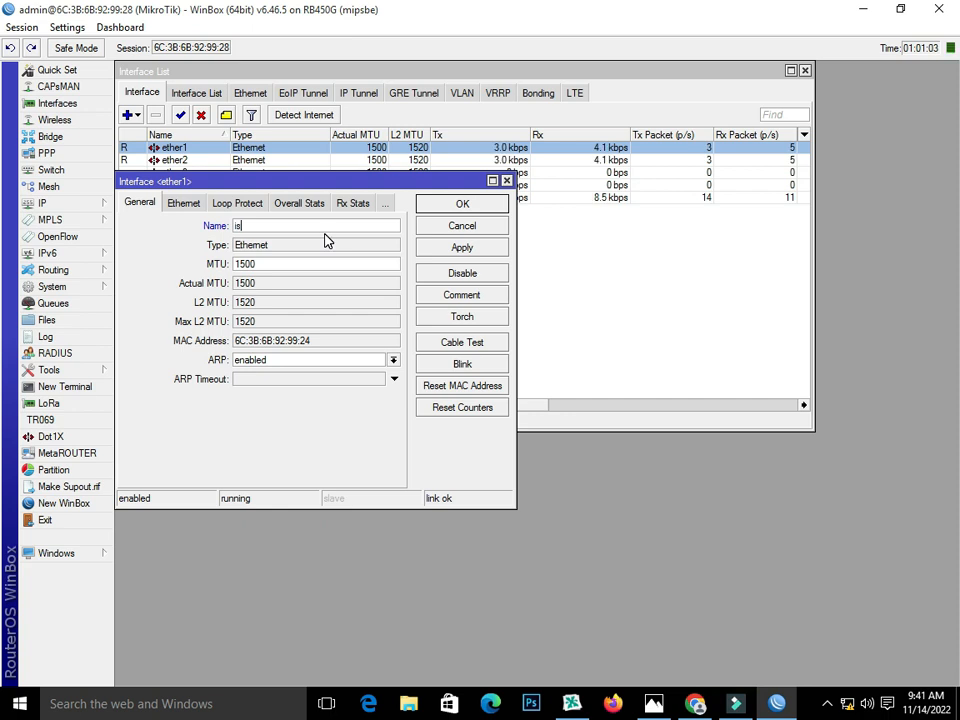
text(p1)
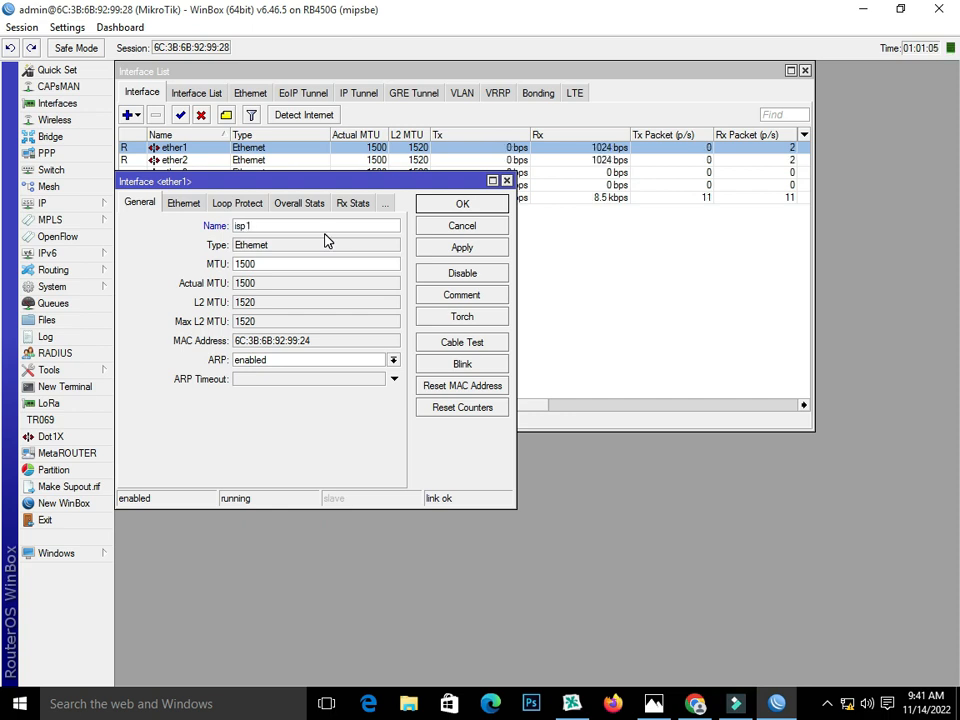
click(466, 253)
click(461, 204)
Step: Rename the ether2 interface to isp2 and apply
double_click(172, 147)
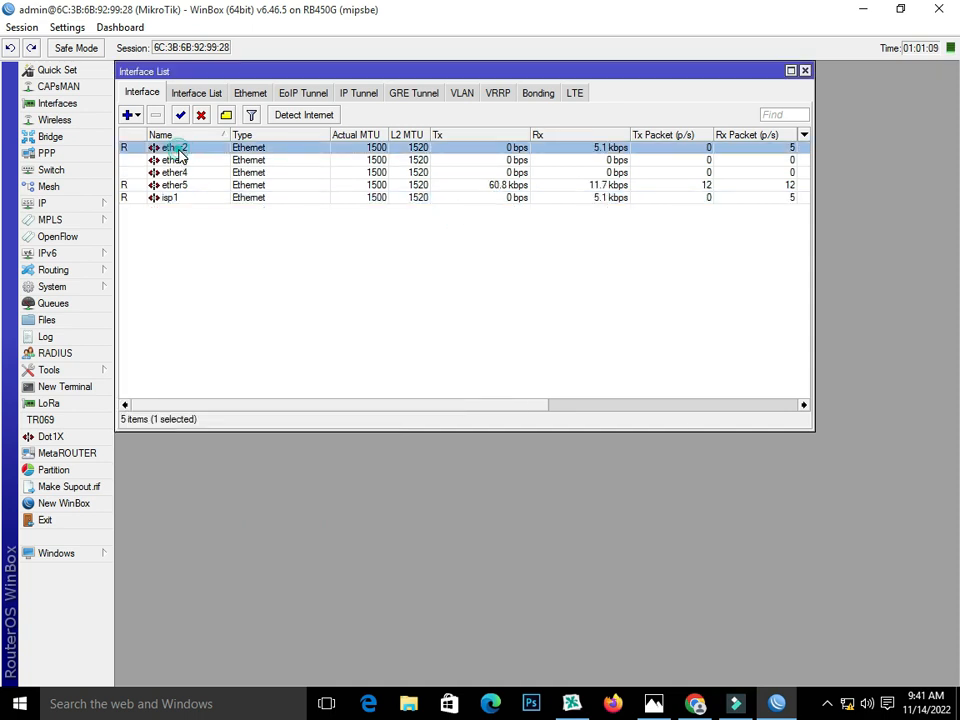
text(isp2)
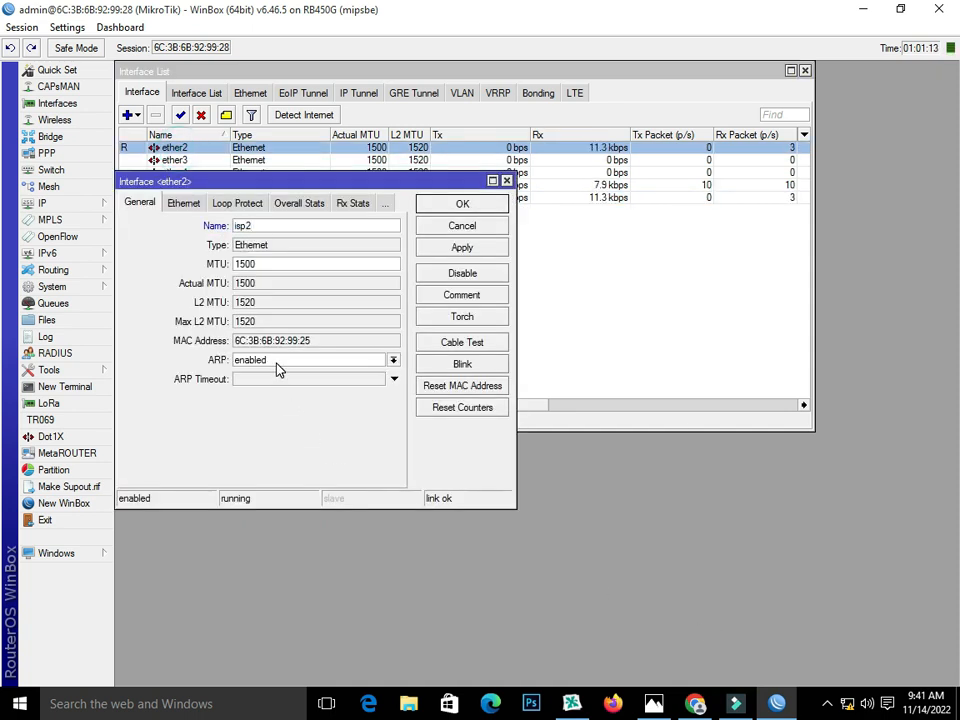
click(653, 703)
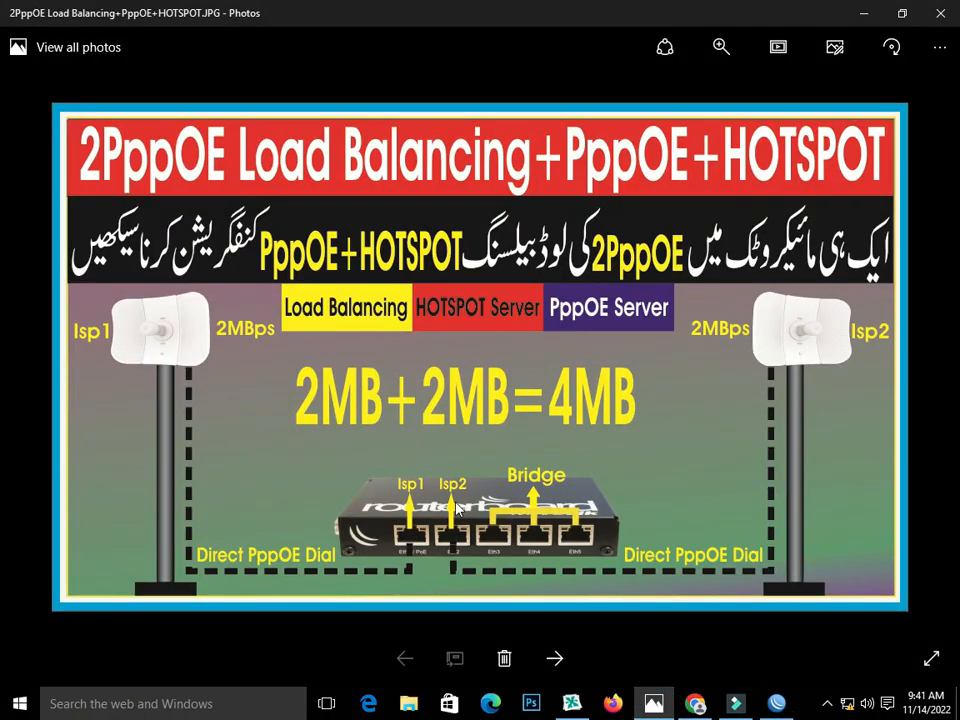
click(776, 703)
click(462, 247)
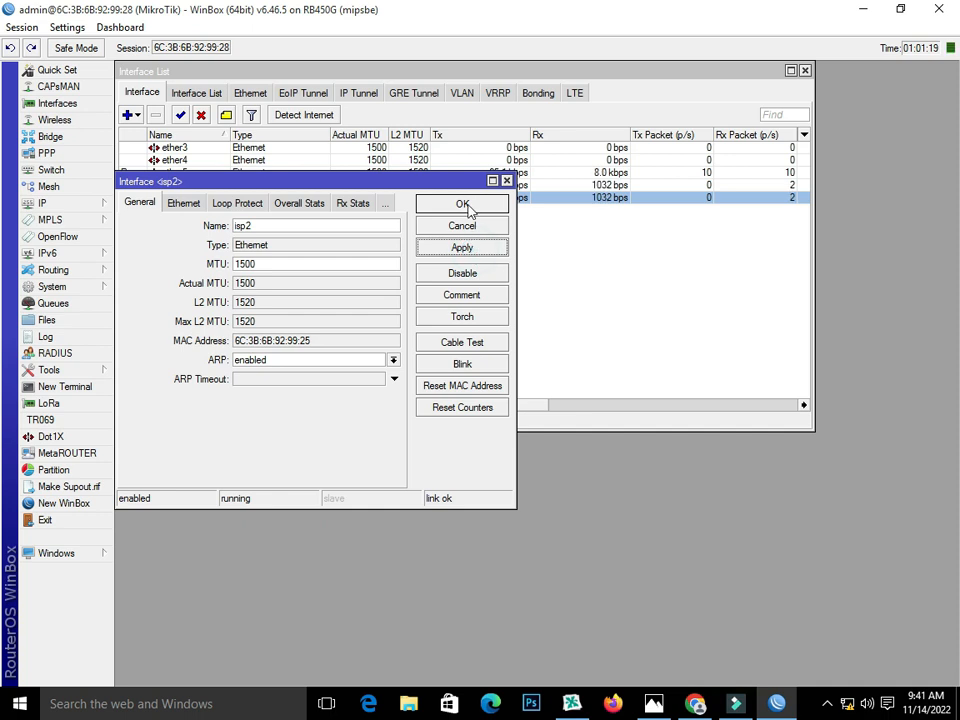
click(462, 204)
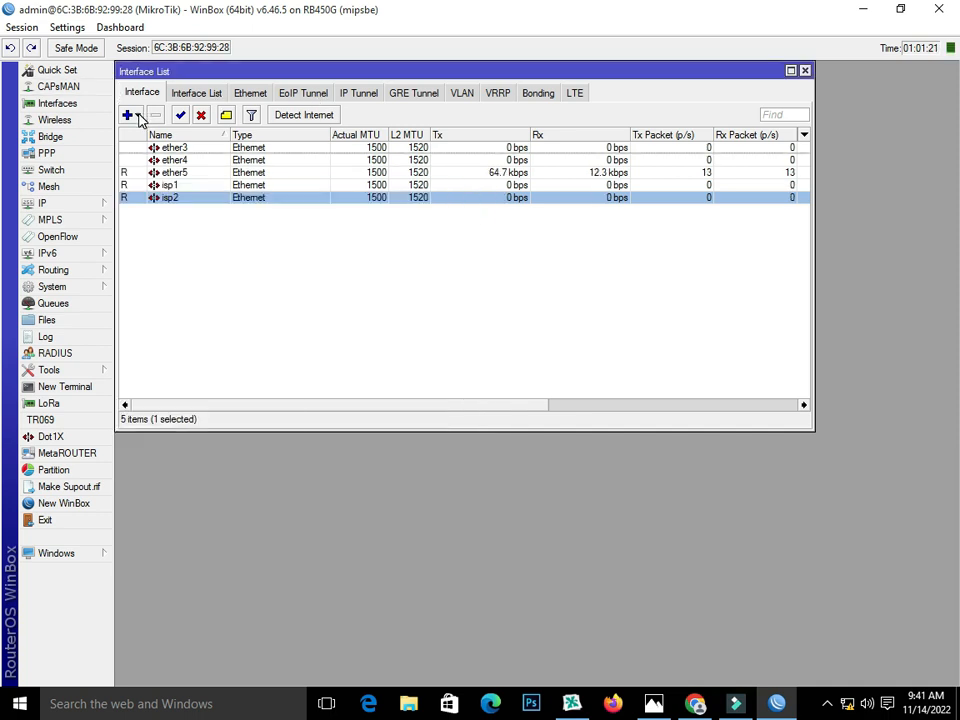
click(140, 118)
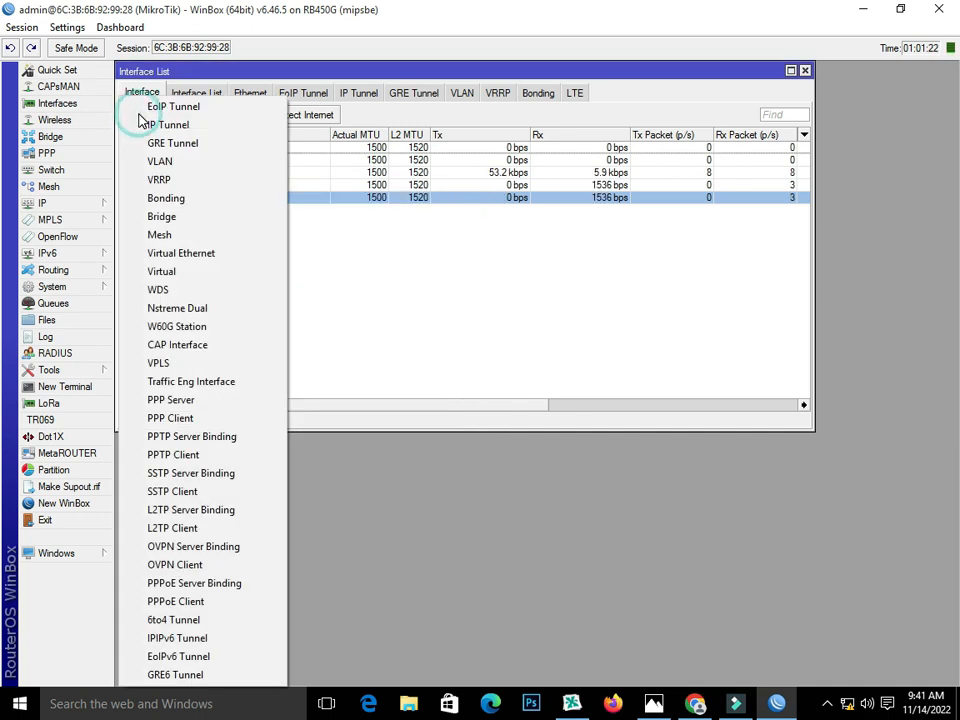
Step: Create a PPPoE client named pppoe-out1-isp1 with isp1 as its parent interface
click(218, 609)
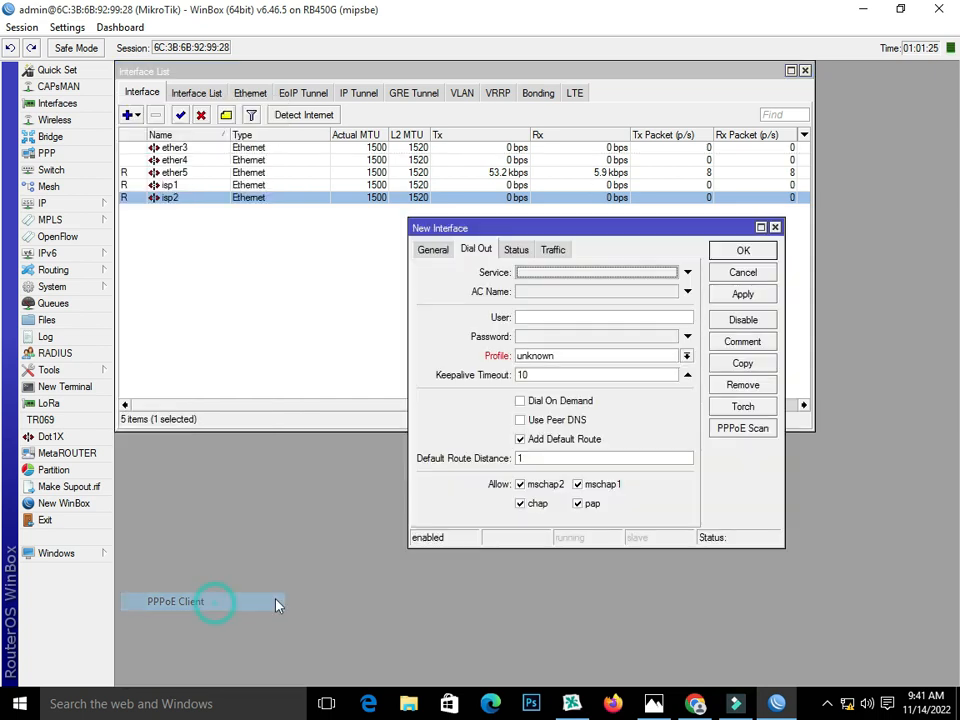
click(436, 254)
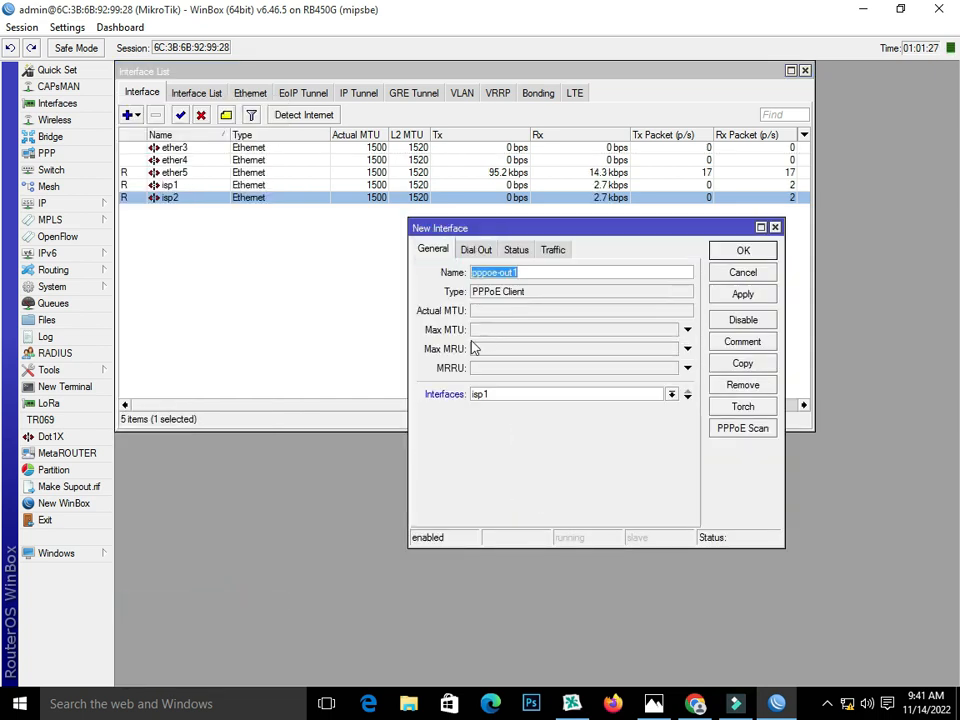
click(557, 272)
text(-)
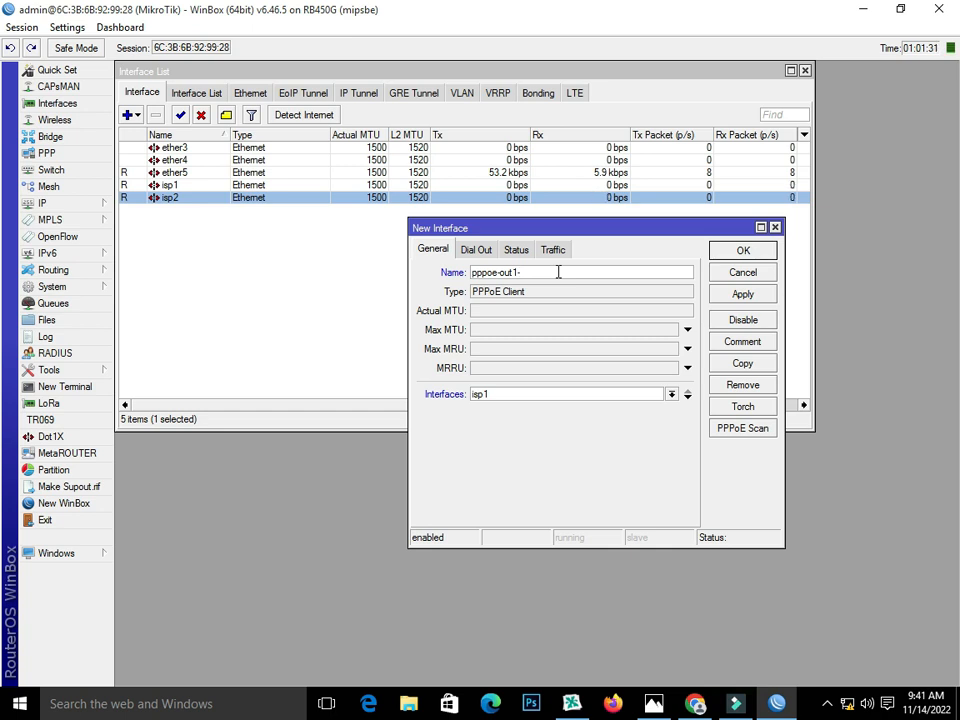
text(isp1)
click(484, 393)
click(489, 393)
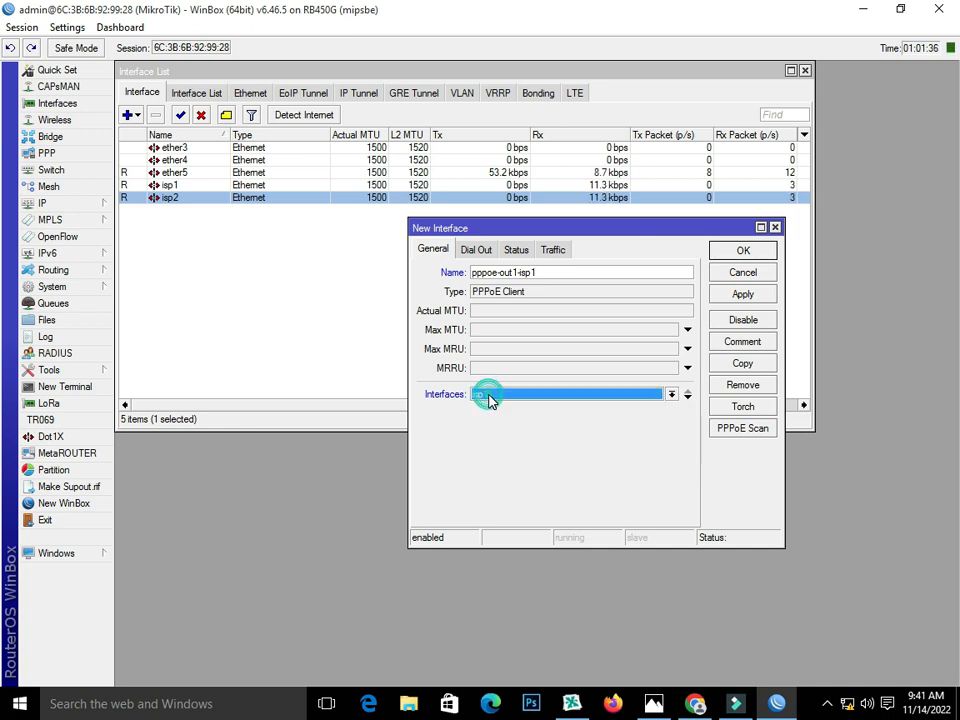
click(598, 396)
click(559, 441)
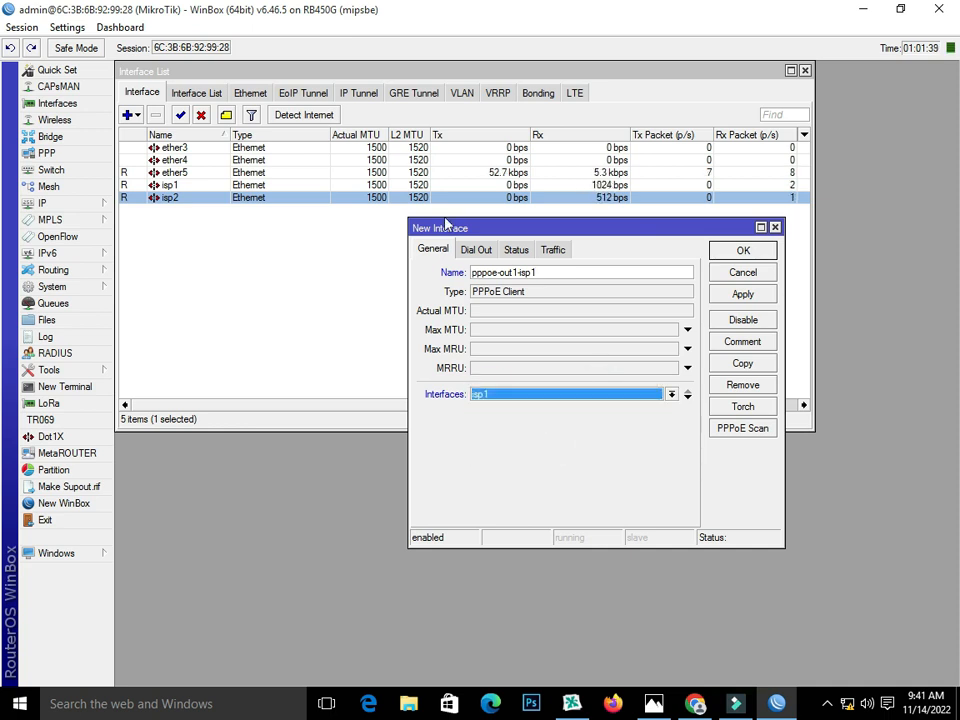
Step: Enter the ISP dial-out username and password, then apply and close the client
click(479, 250)
click(540, 319)
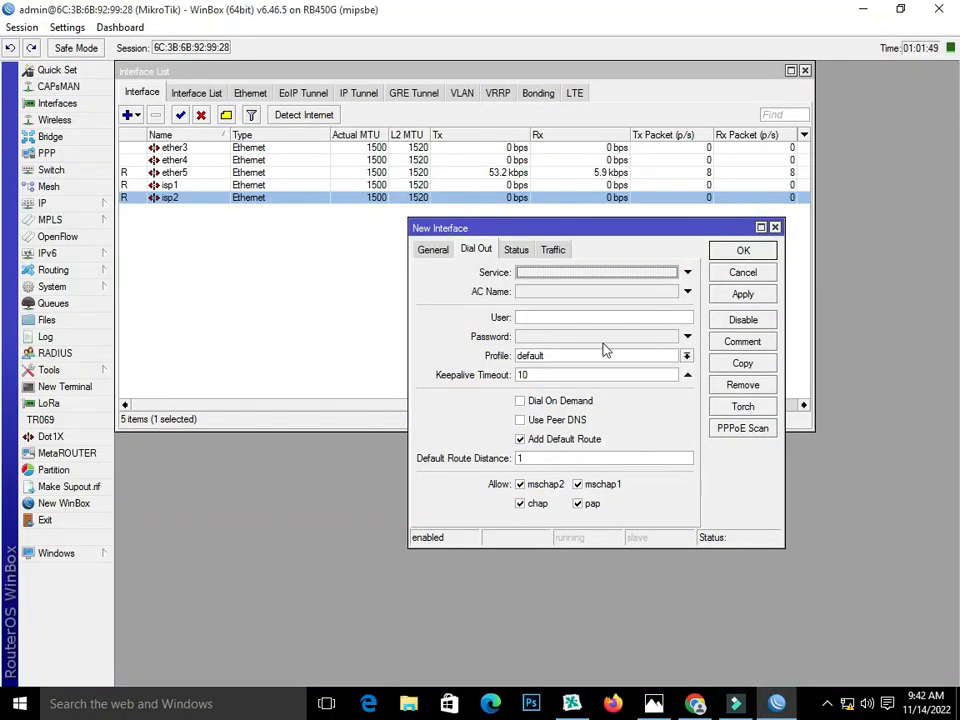
click(557, 316)
text(123)
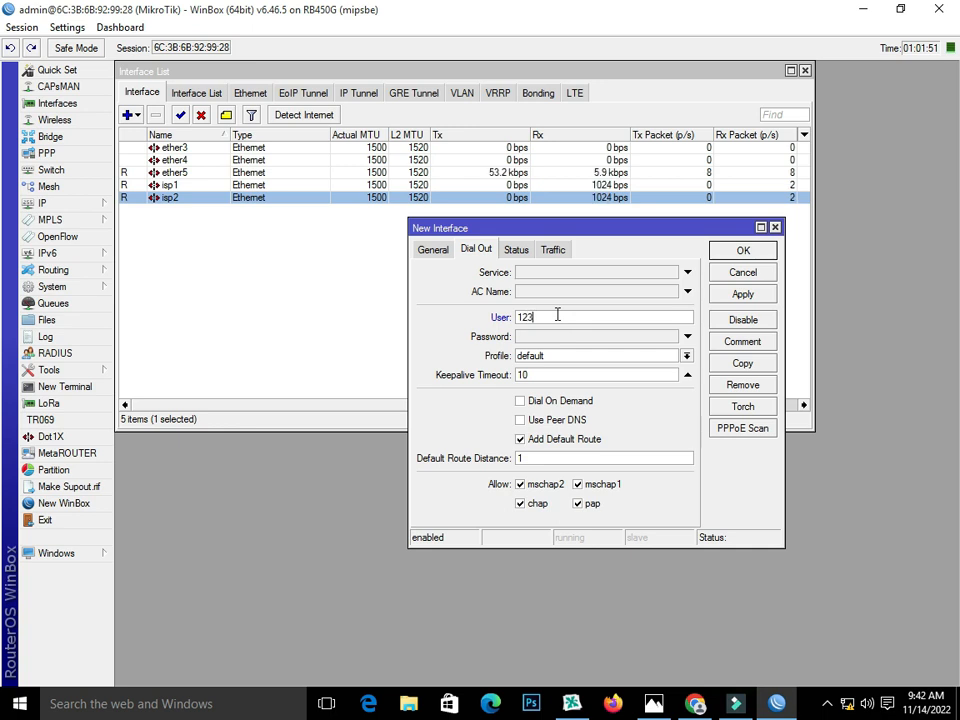
click(561, 340)
text(1)
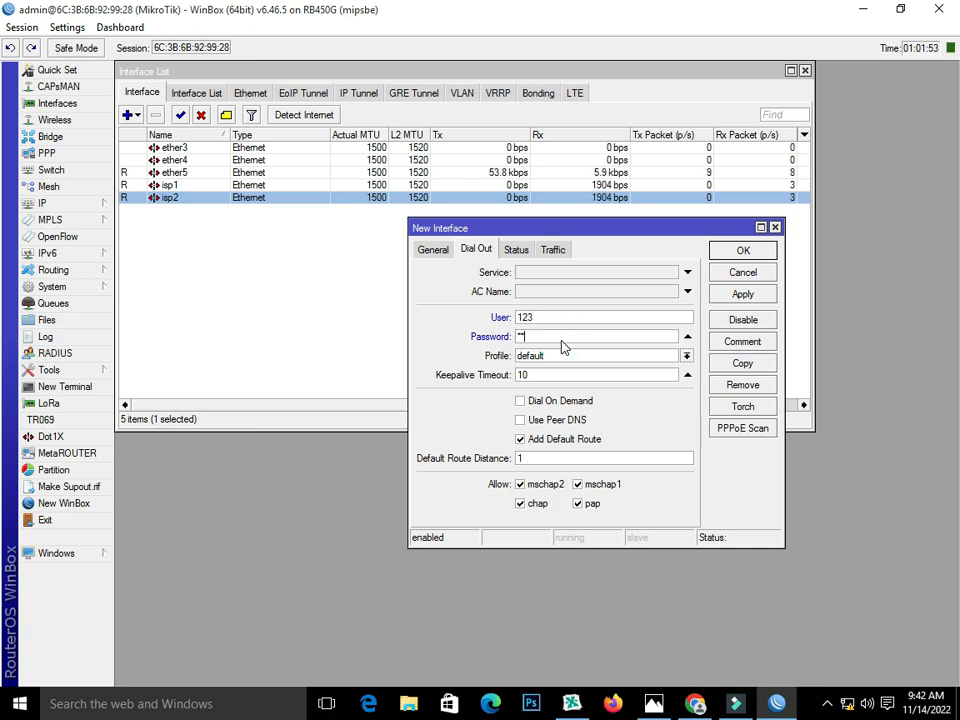
text(2)
click(740, 296)
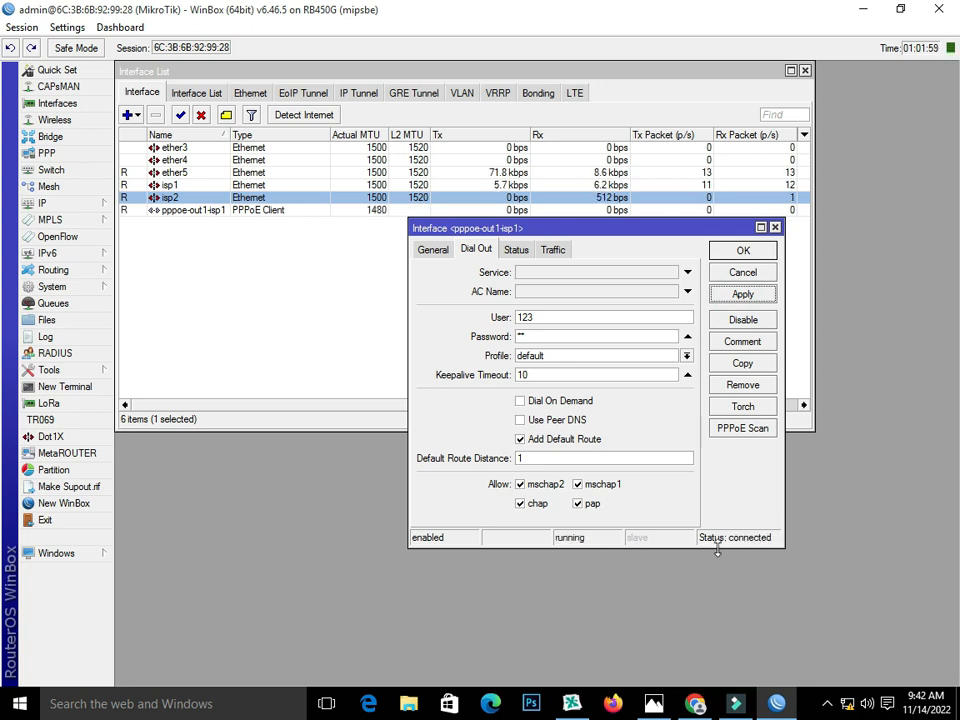
click(745, 252)
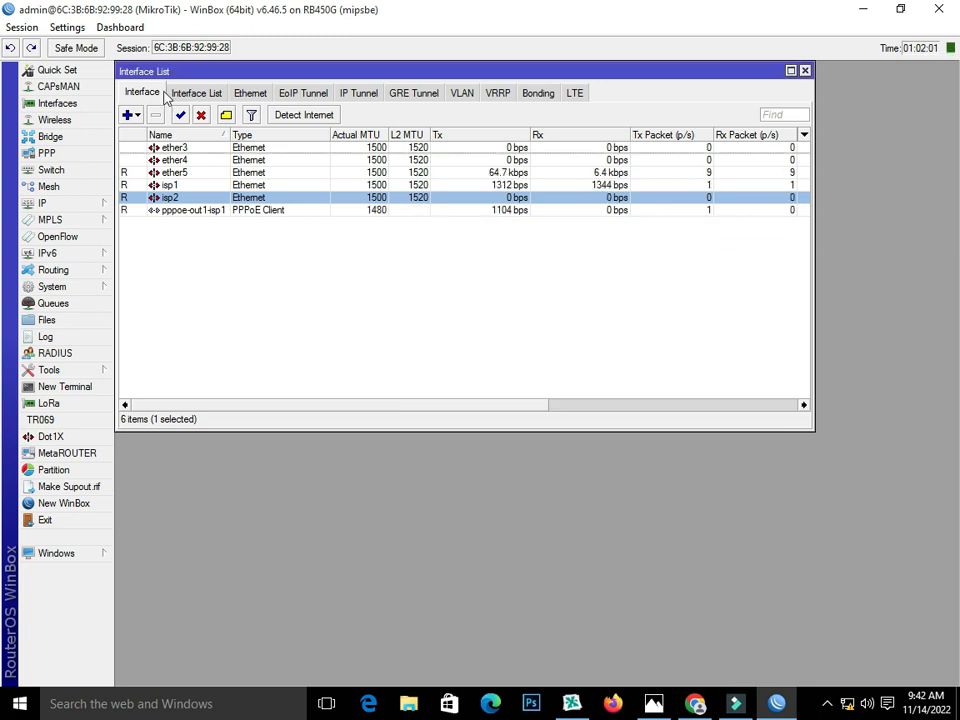
Step: Create a second PPPoE client named pppoe-out2-isp2 on parent interface isp2
click(136, 116)
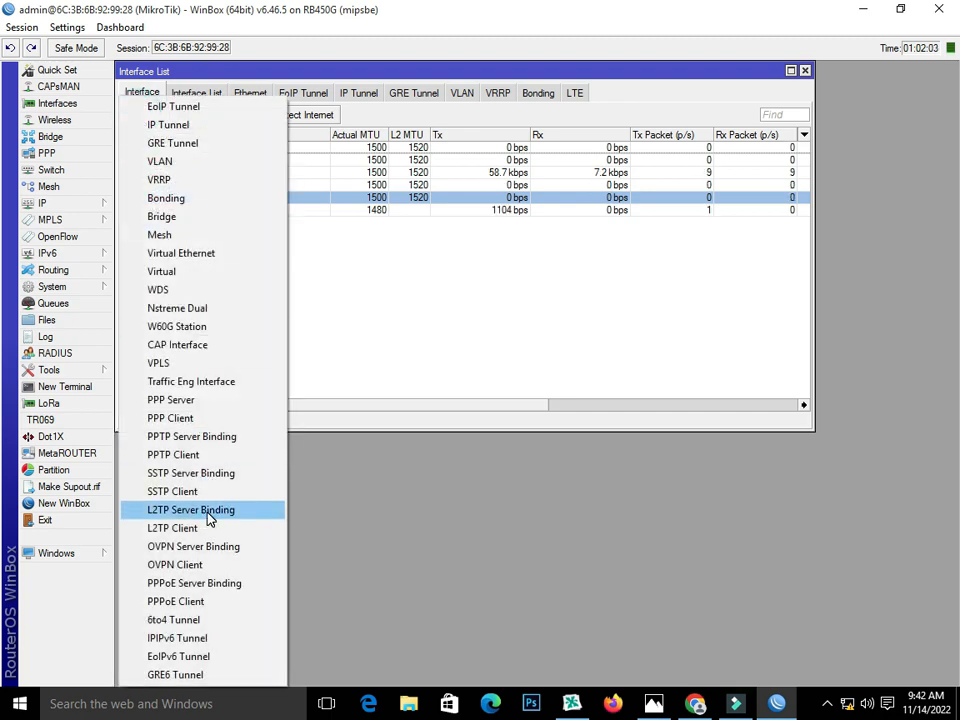
click(214, 604)
click(433, 250)
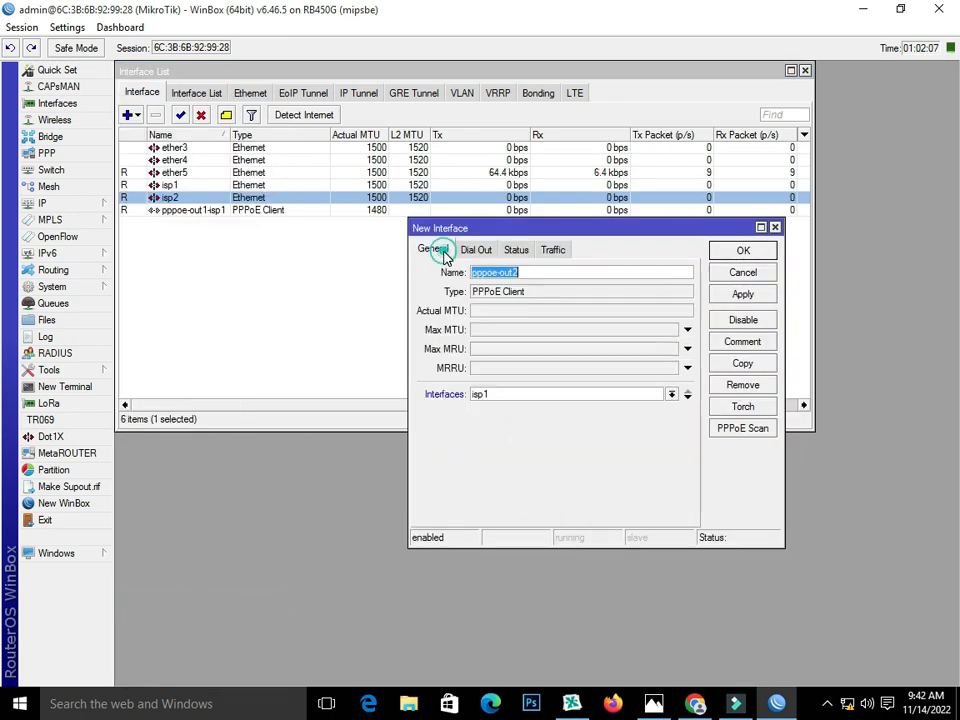
click(553, 272)
text(-)
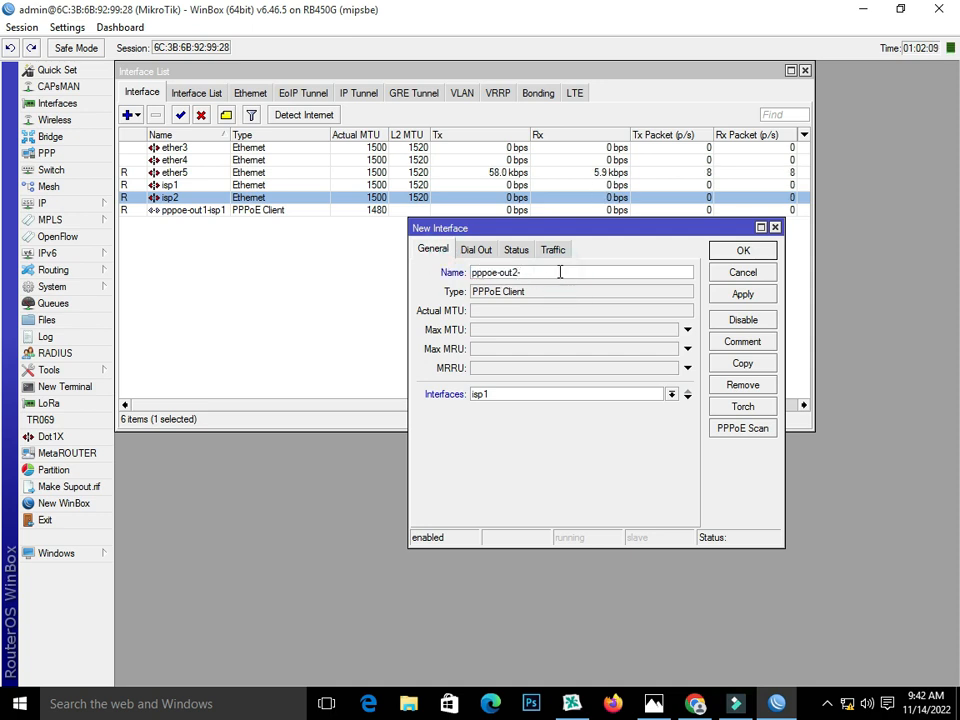
text(isp2)
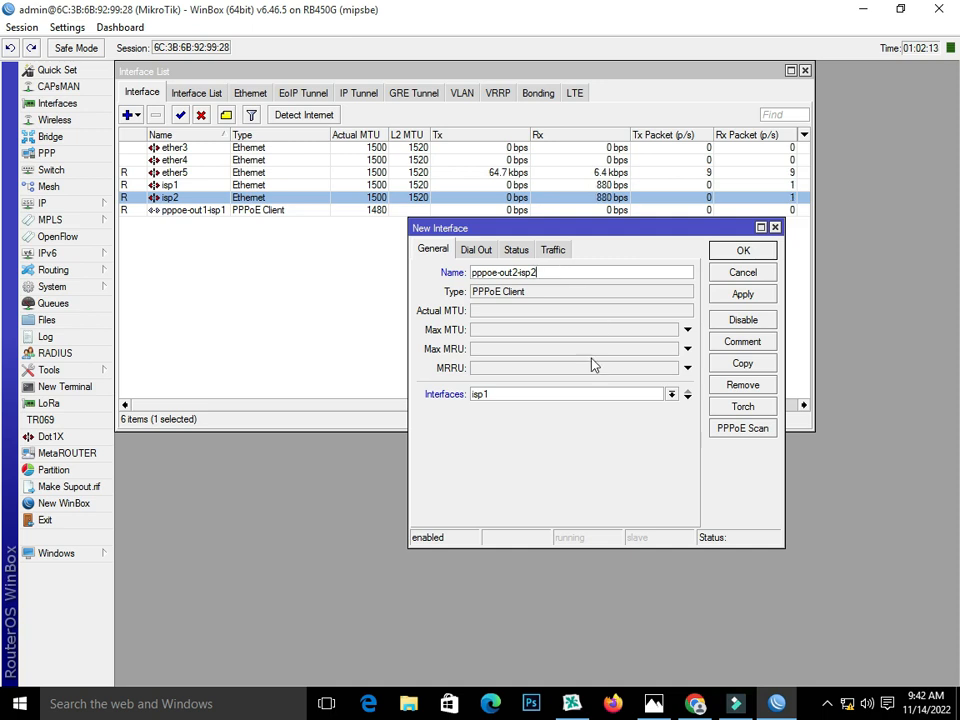
click(594, 394)
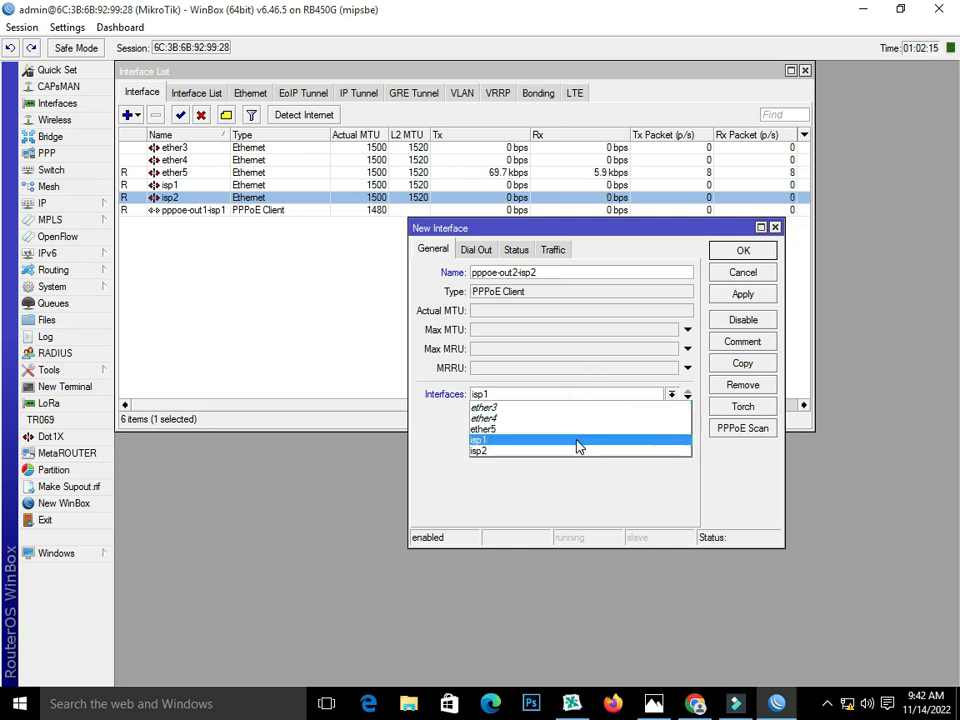
click(577, 451)
Step: Fill in the ISP dial-out username and password, then apply and close pppoe-out2-isp2
click(480, 251)
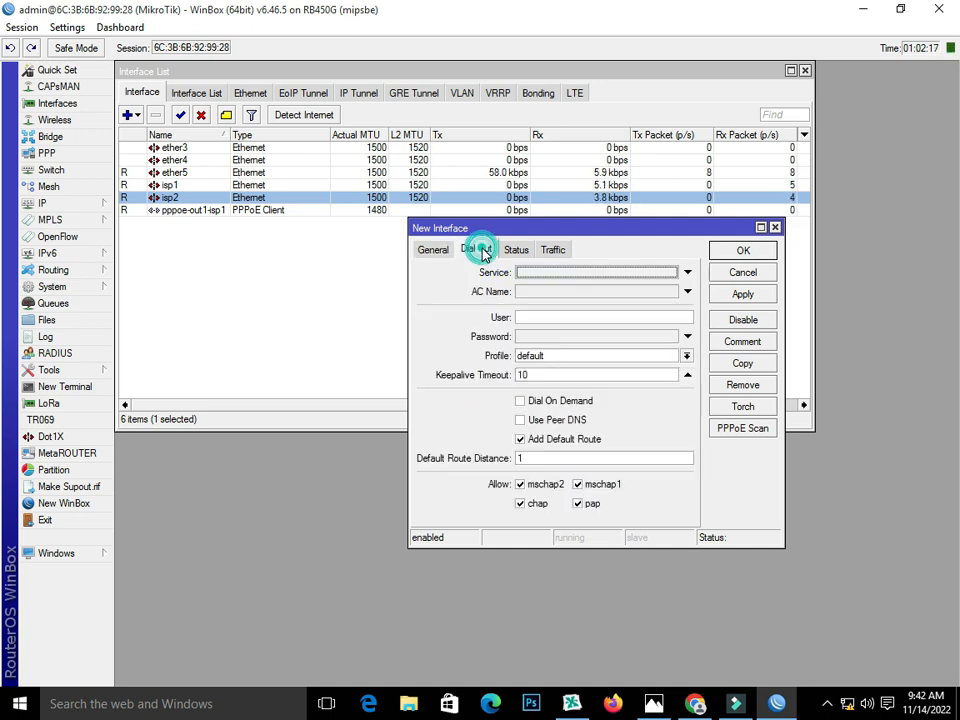
click(559, 317)
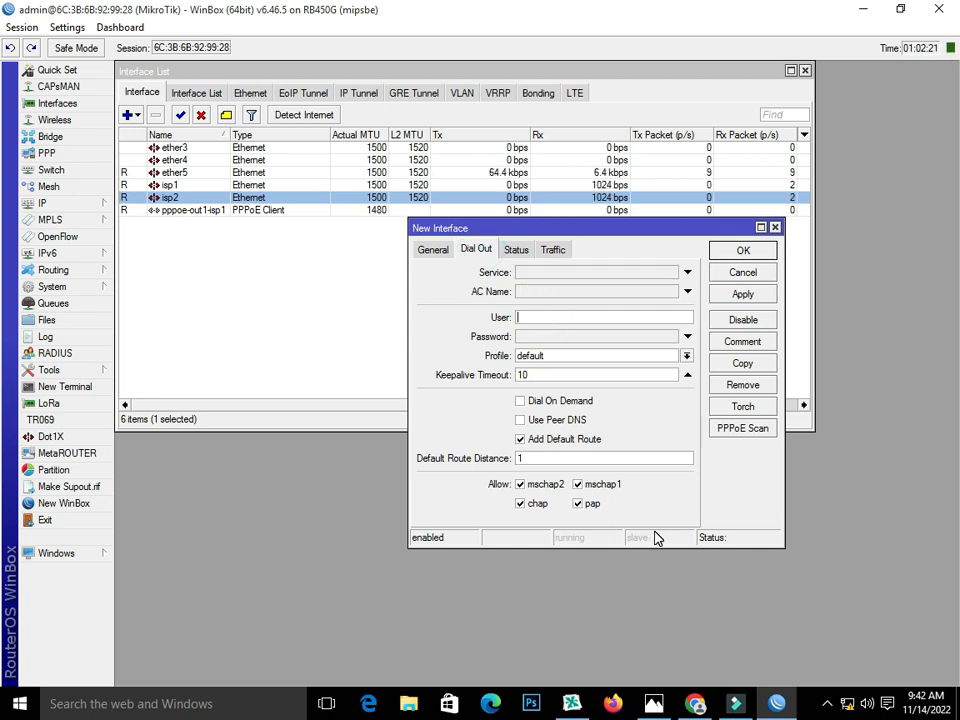
text(1234)
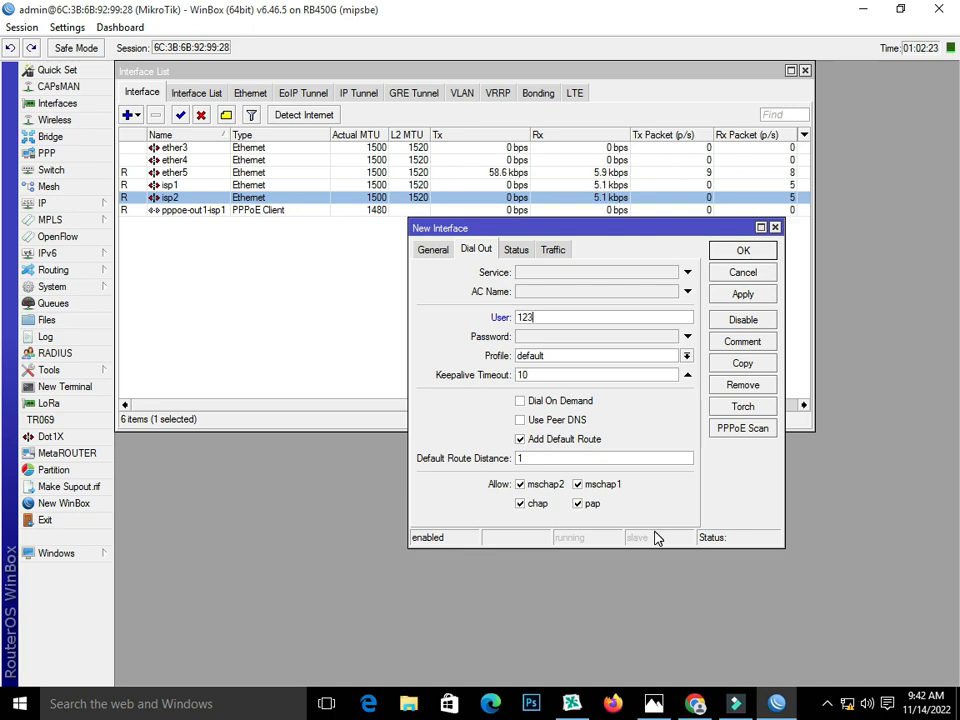
click(650, 705)
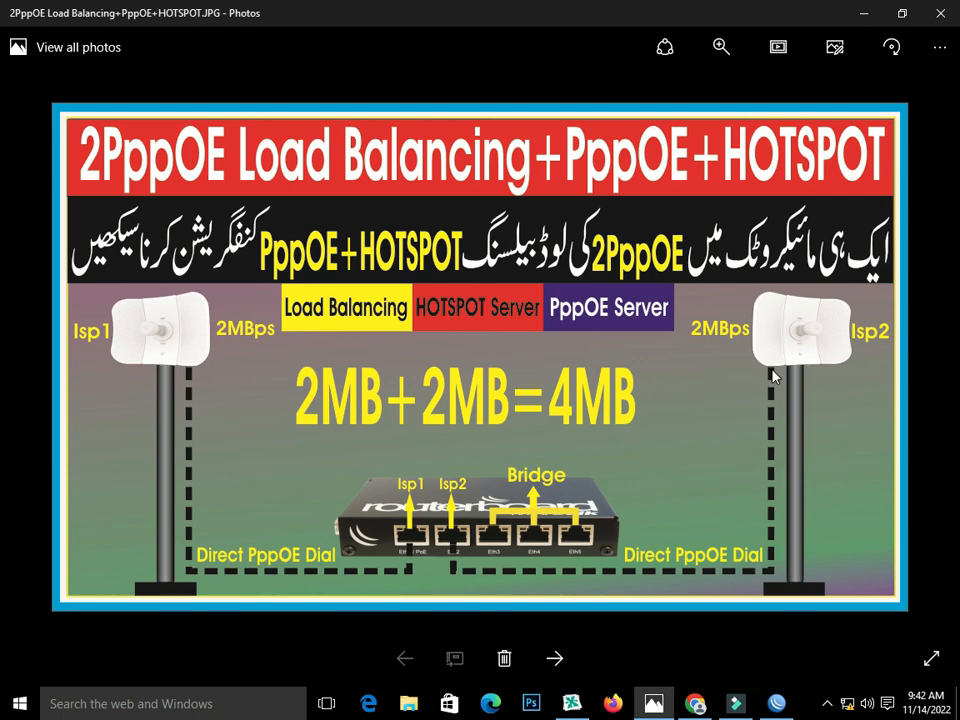
click(776, 703)
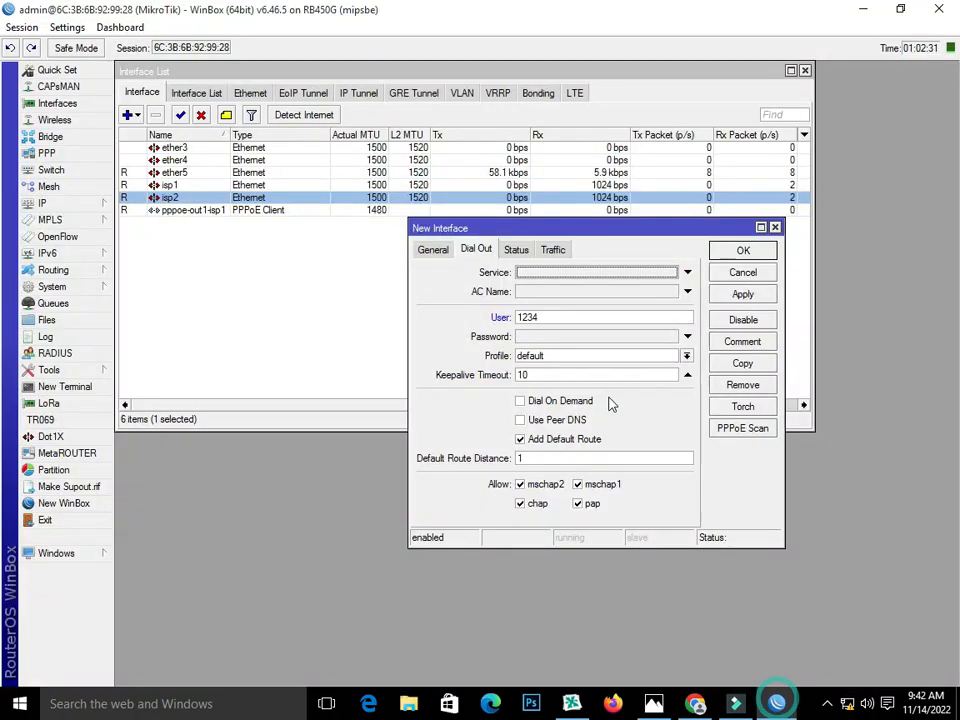
click(553, 338)
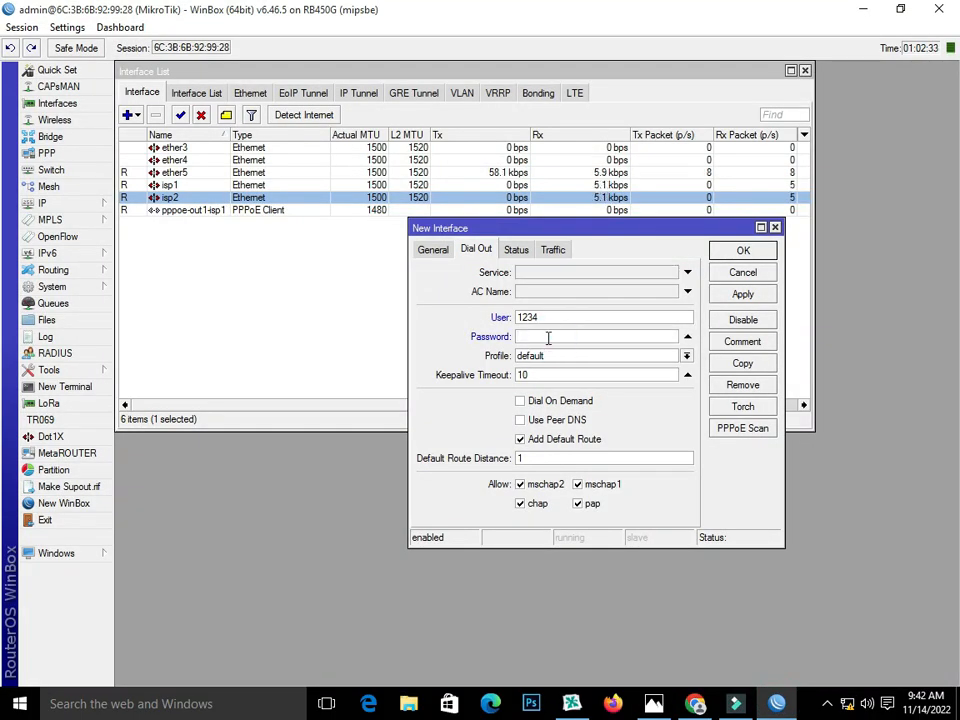
click(743, 294)
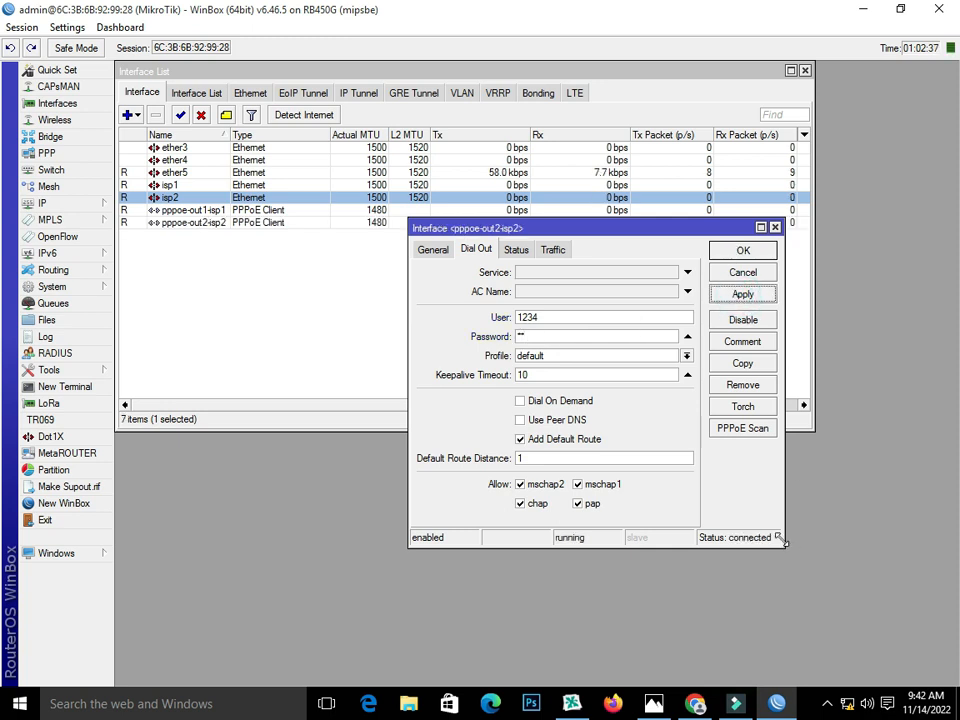
click(737, 251)
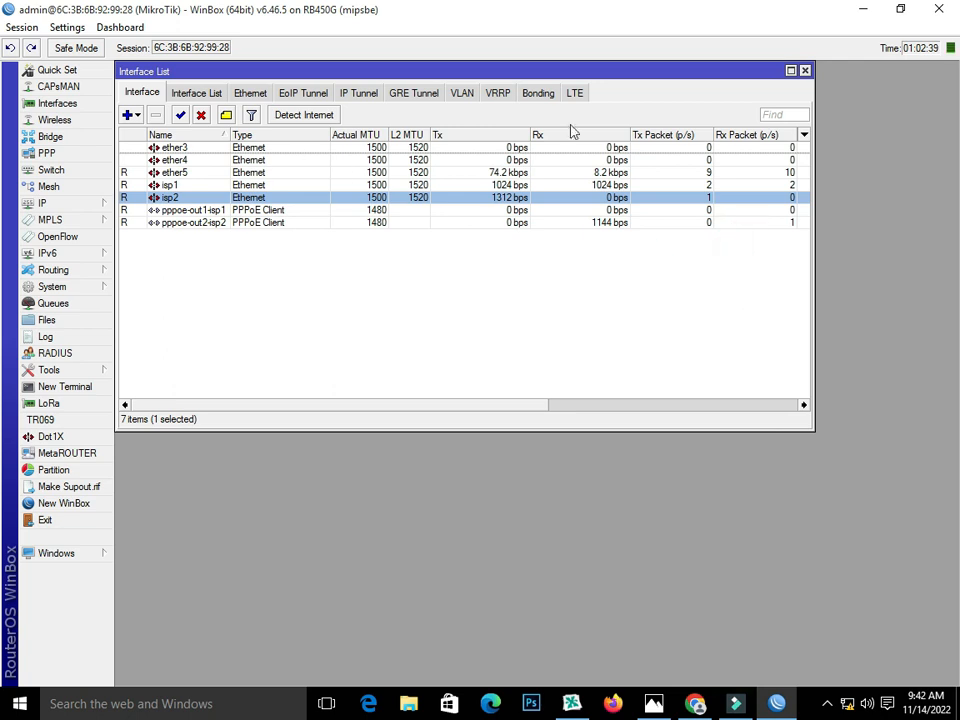
Step: Add a new bridge, renaming bridge1 to 'bridge'
click(805, 72)
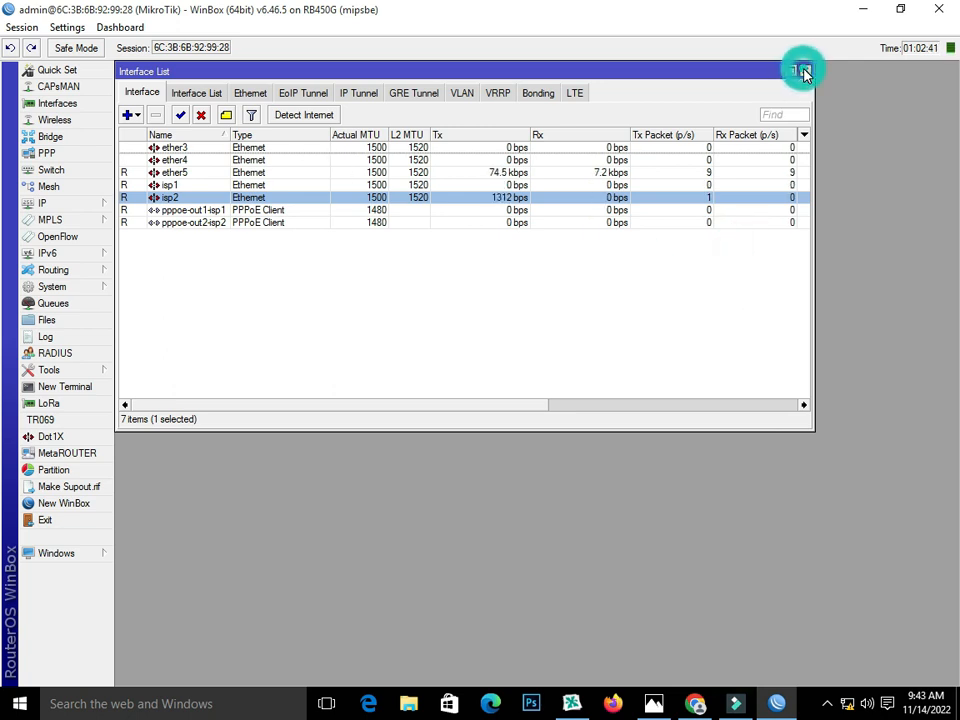
click(46, 139)
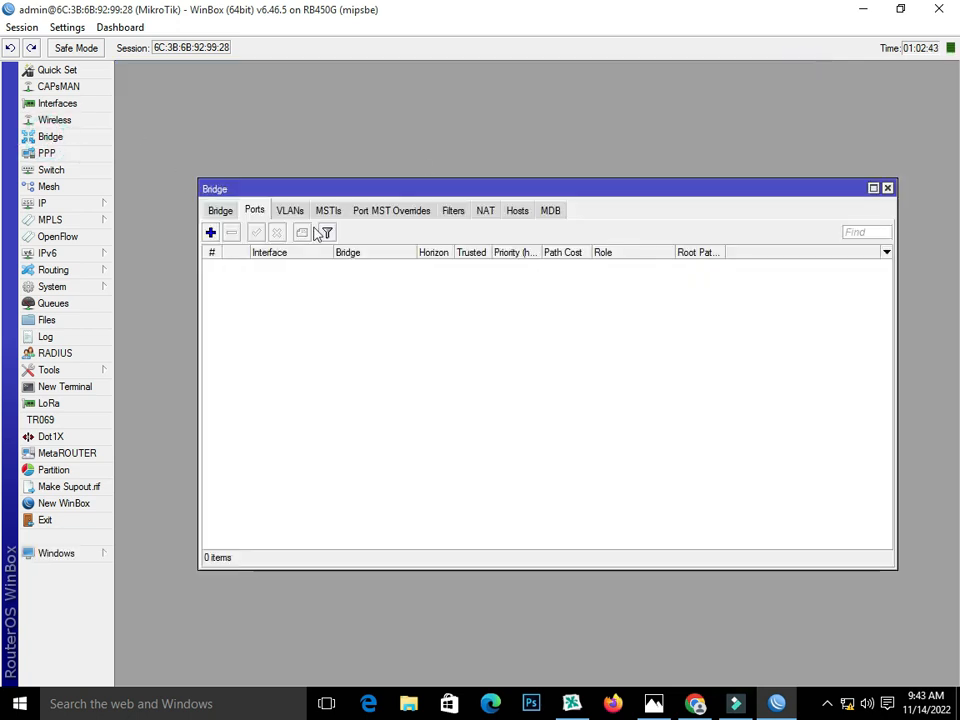
click(222, 212)
click(210, 232)
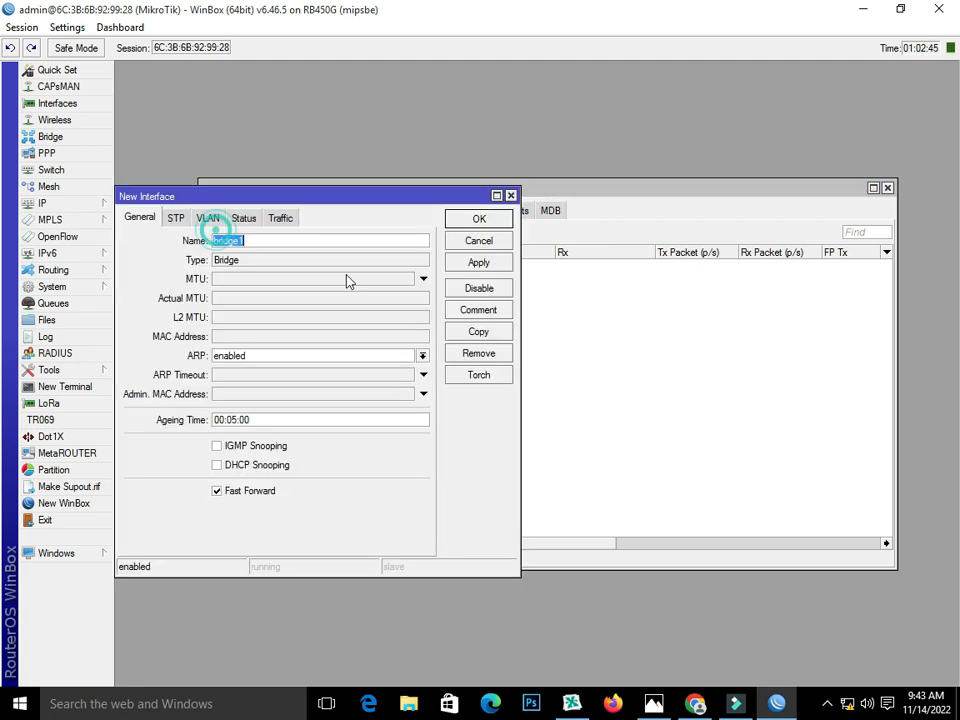
click(282, 243)
key(BackSpace)
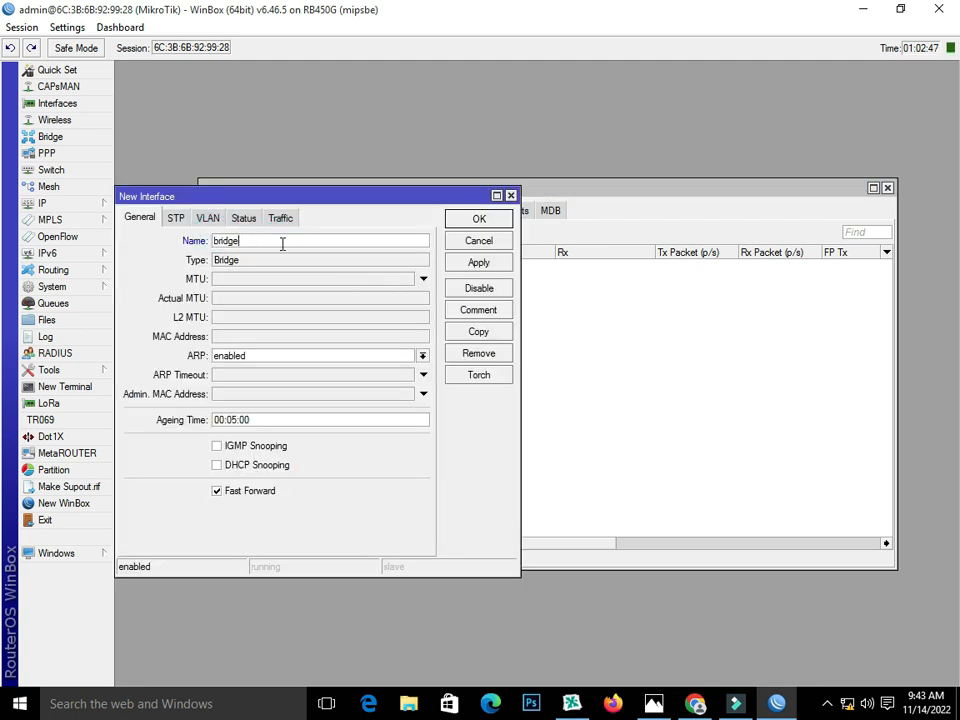
click(481, 219)
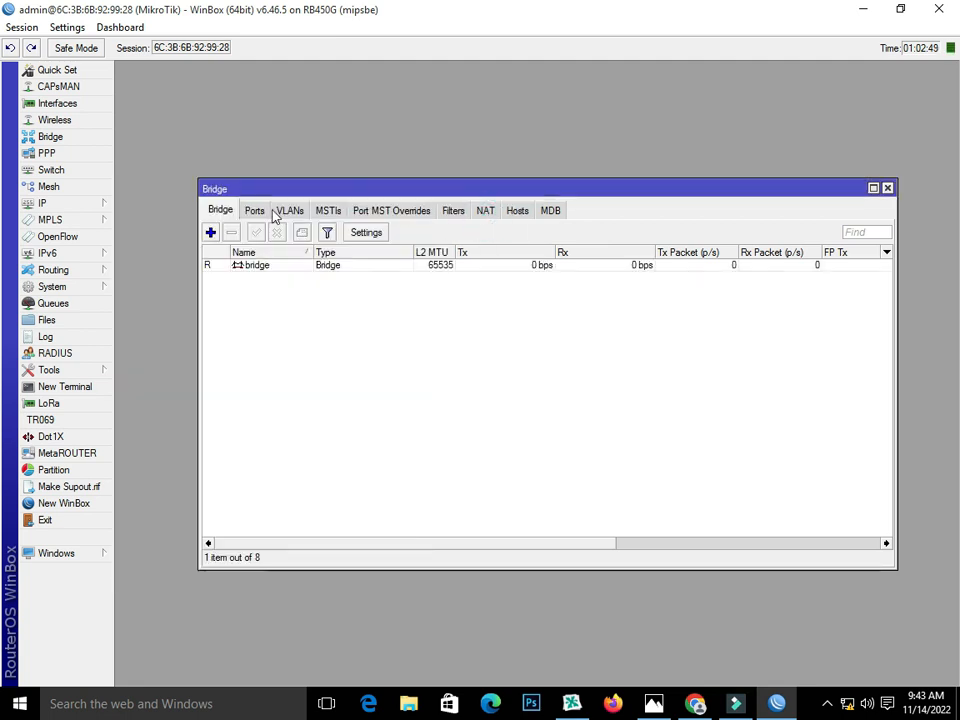
click(254, 210)
Step: Add ether3 as a port of the bridge, after checking the diagram
click(210, 232)
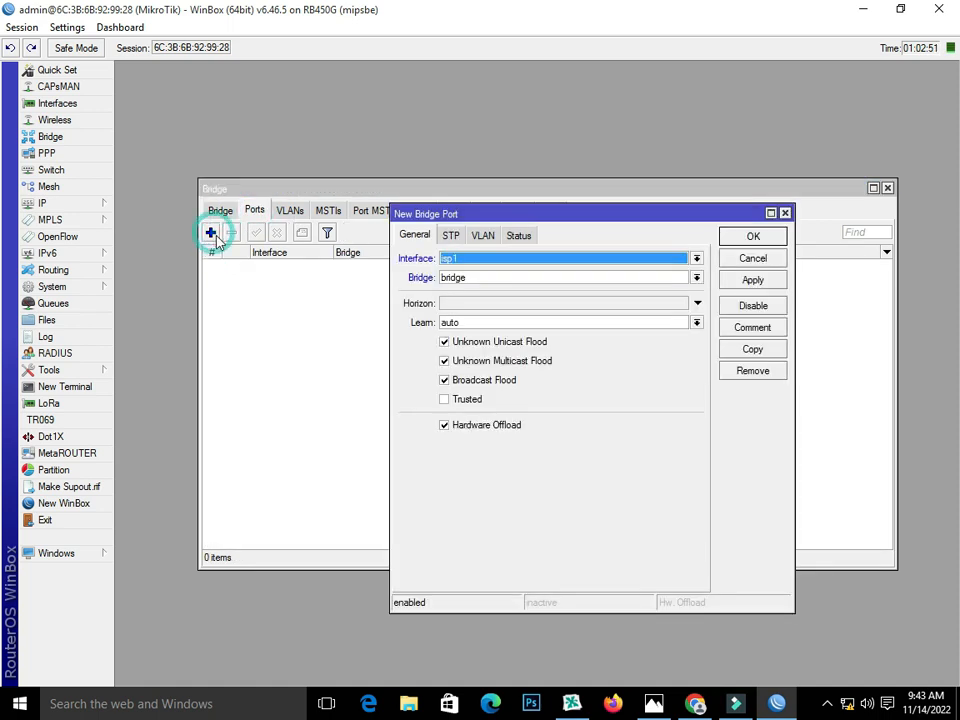
click(412, 236)
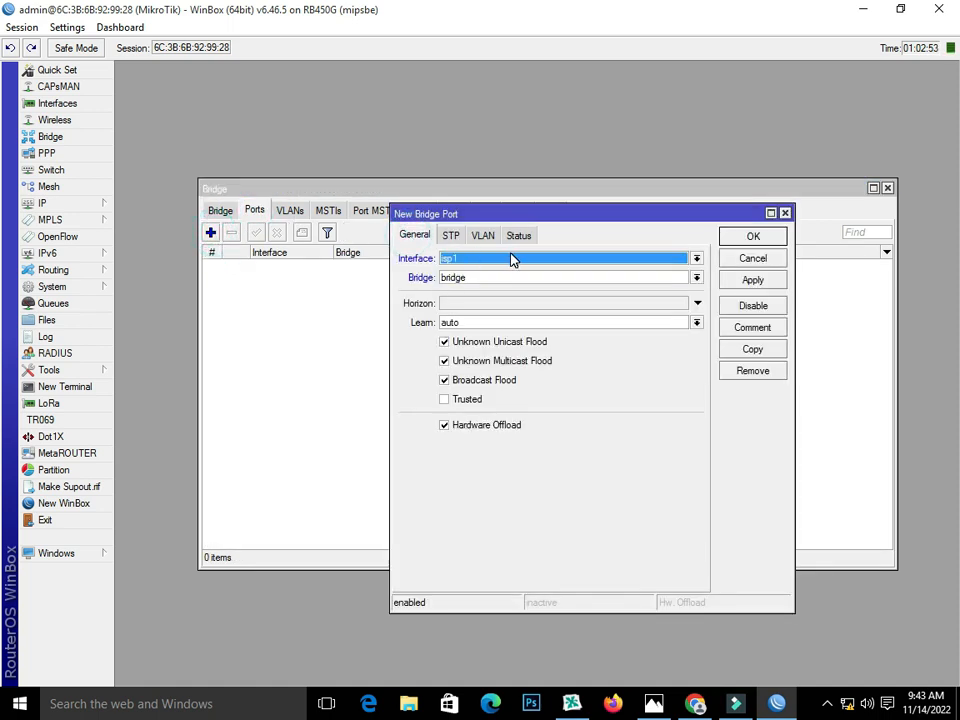
click(653, 704)
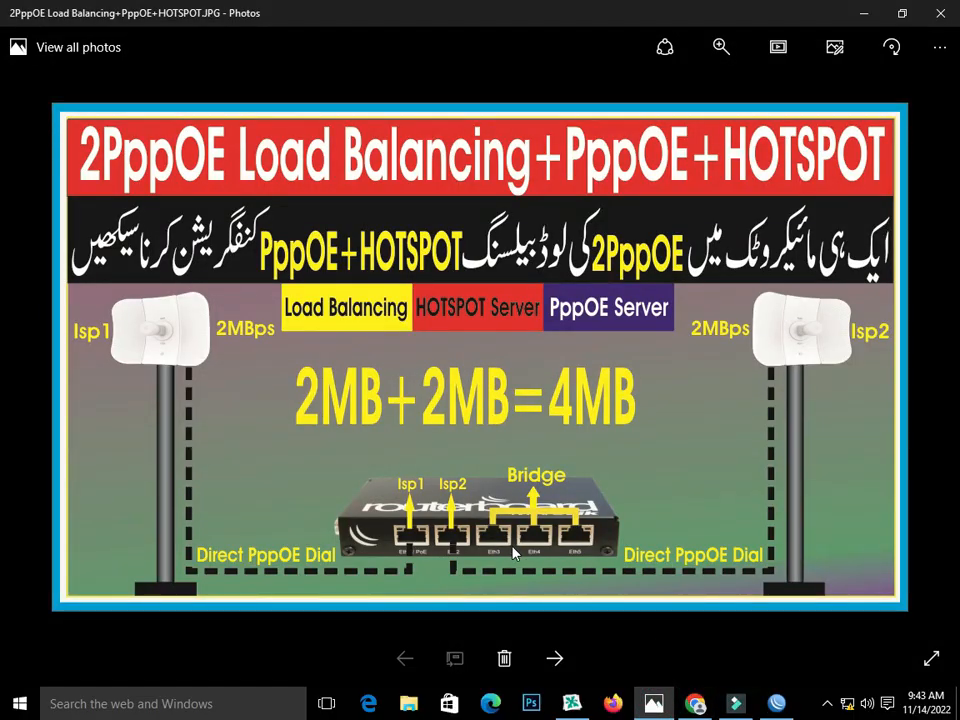
click(776, 704)
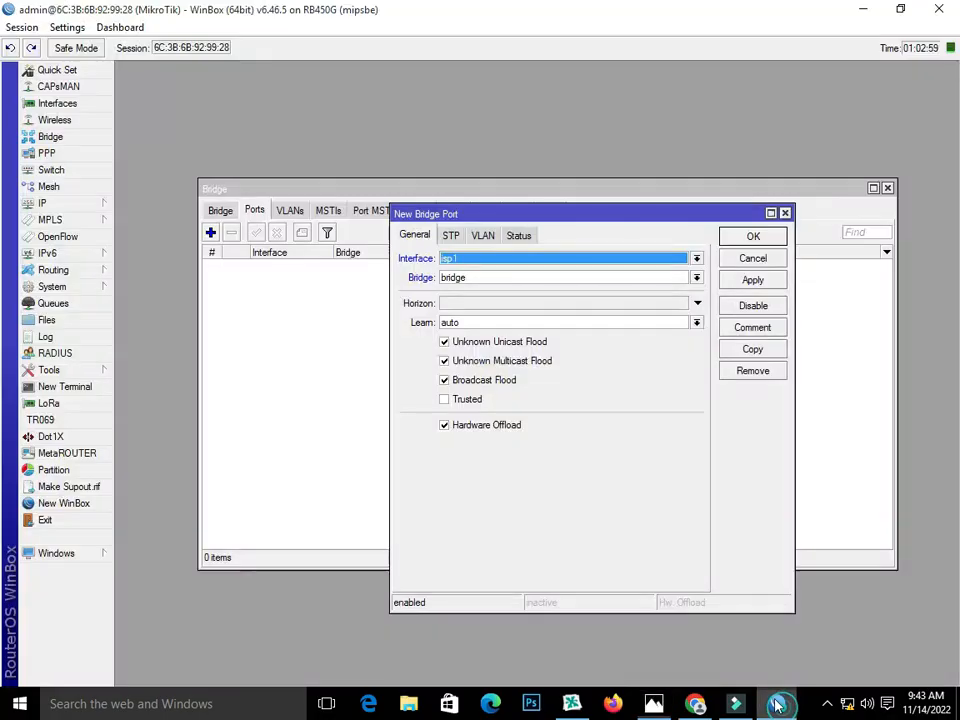
click(475, 259)
click(480, 293)
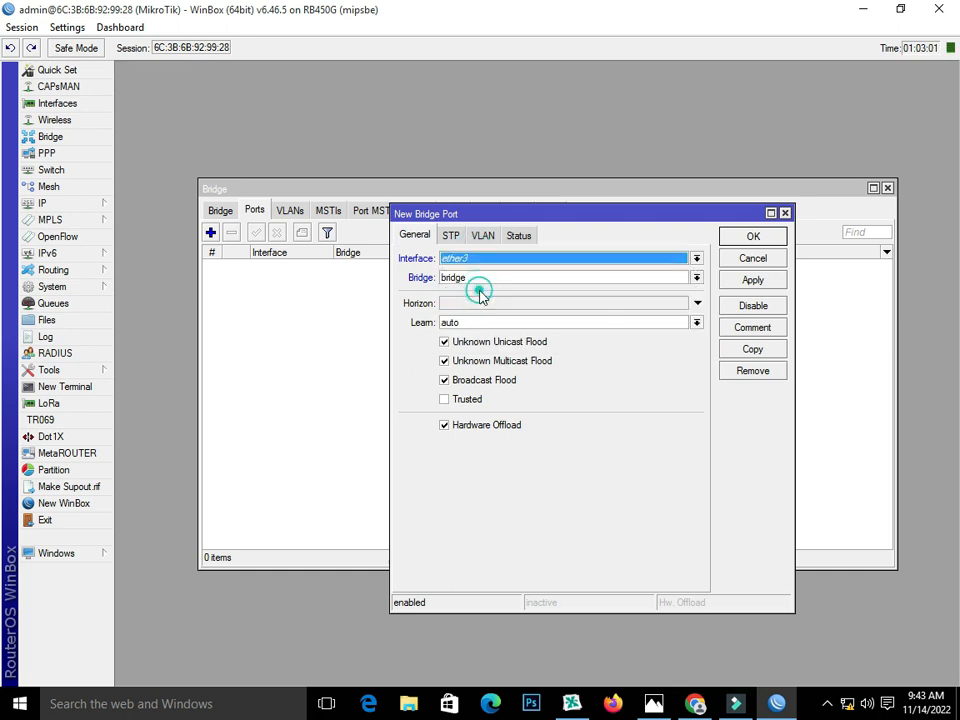
click(734, 281)
click(738, 240)
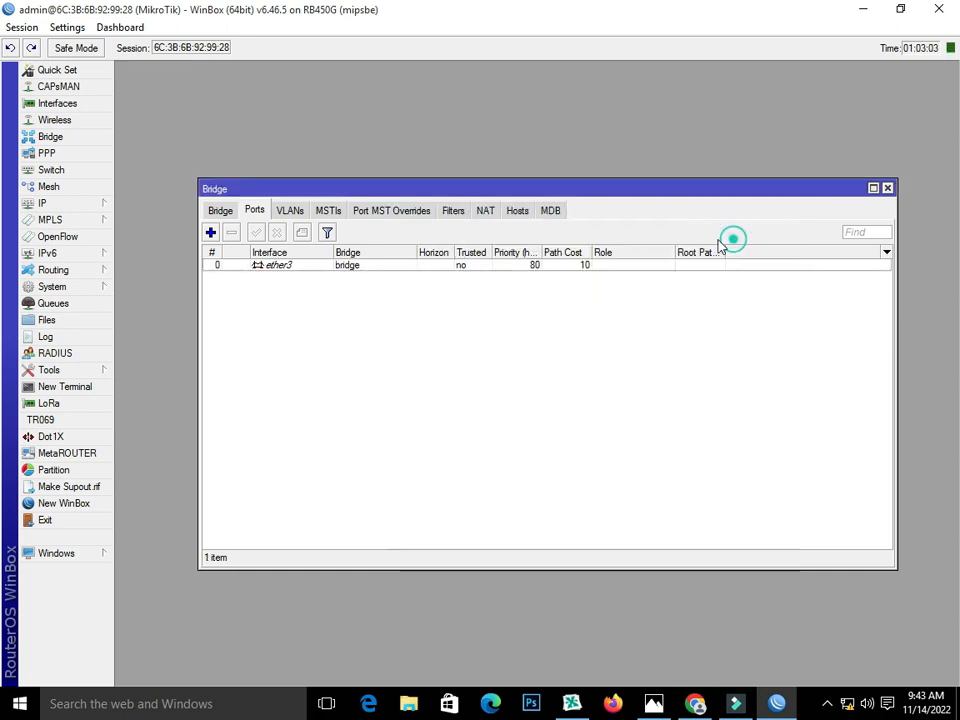
Step: Add ether4 and ether5 as further bridge ports
click(210, 233)
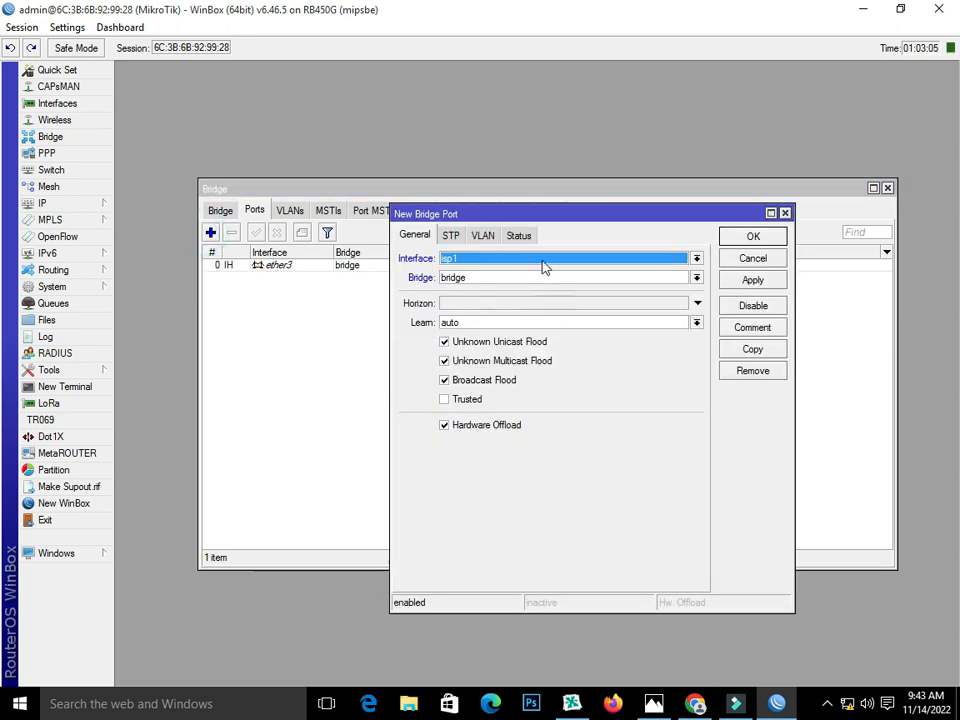
click(542, 259)
click(540, 304)
click(752, 280)
click(735, 241)
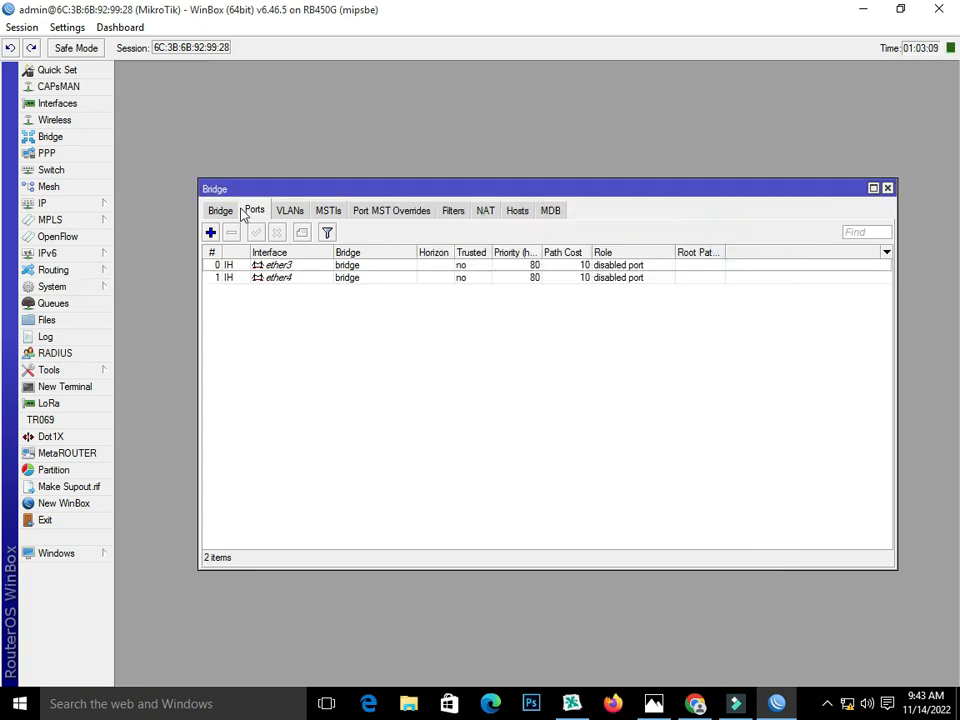
click(211, 233)
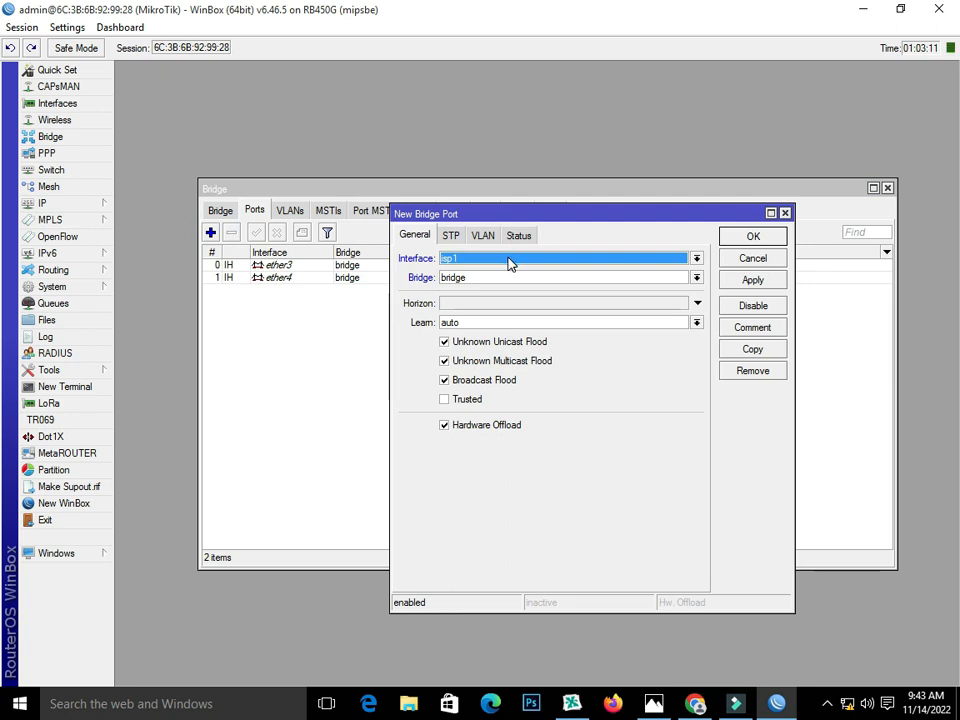
click(510, 259)
click(503, 318)
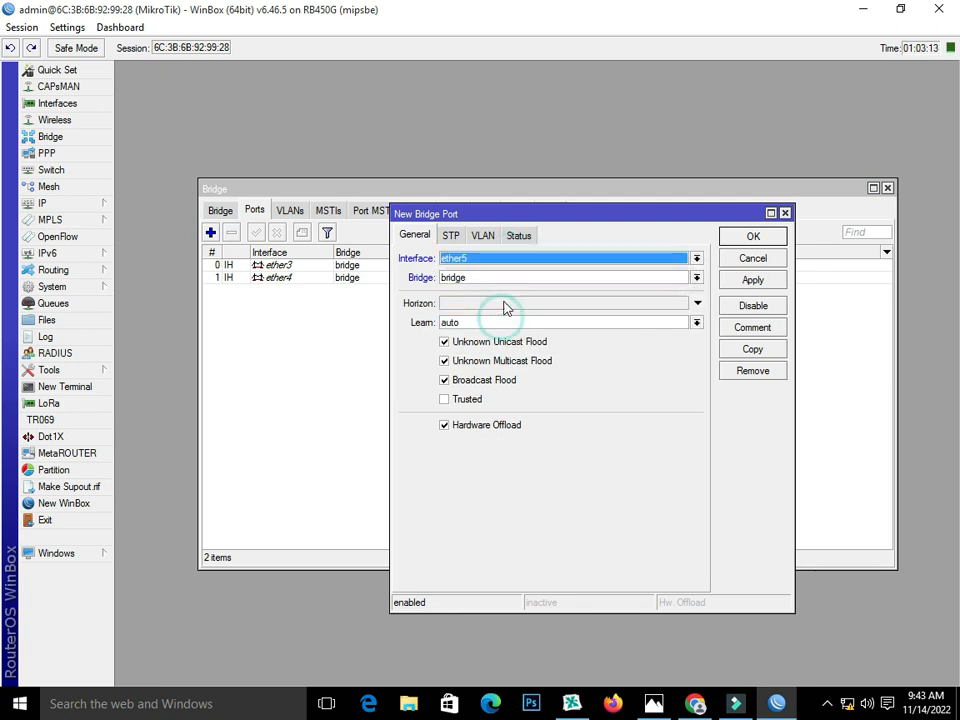
click(756, 282)
click(752, 237)
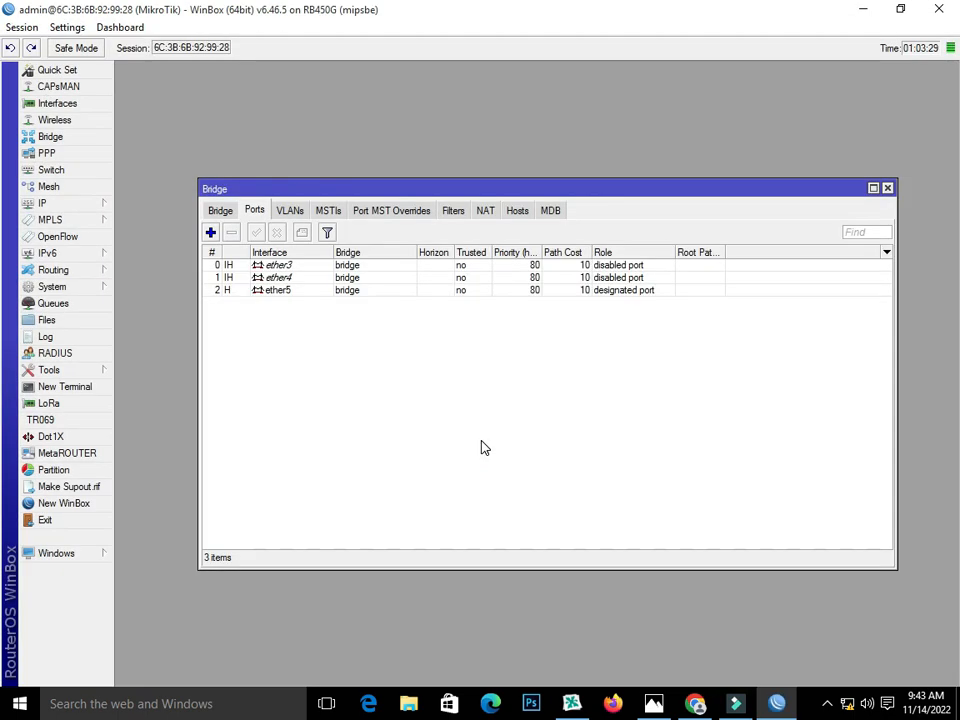
Step: Review the existing 10.10.10.251 and 10.10.10.252 addresses in the IP Address List
click(887, 189)
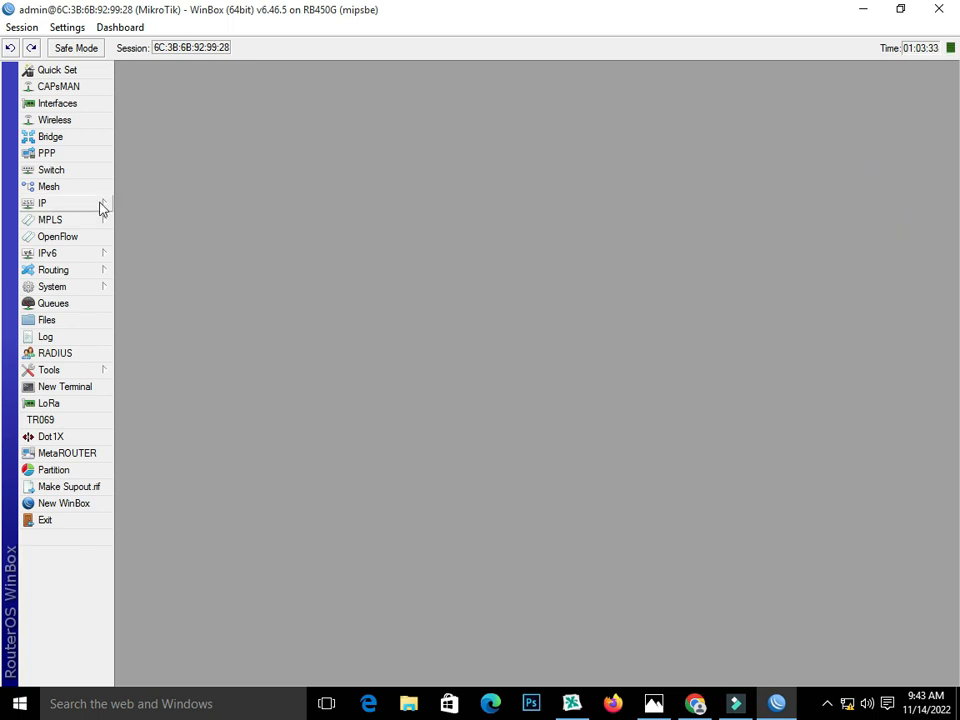
click(96, 202)
click(133, 239)
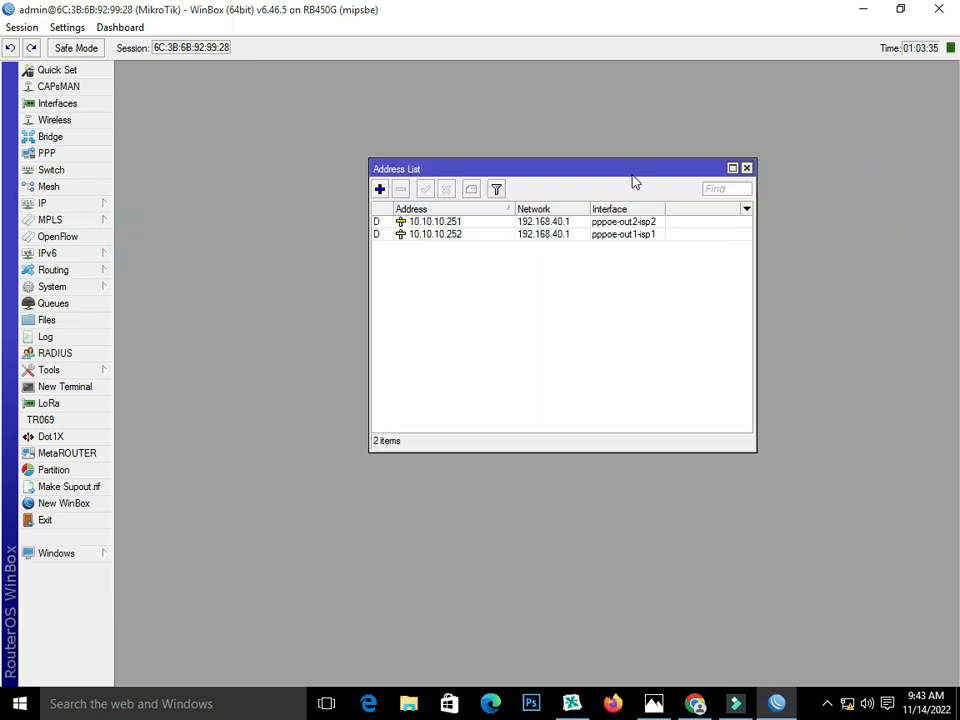
drag(604, 168, 603, 200)
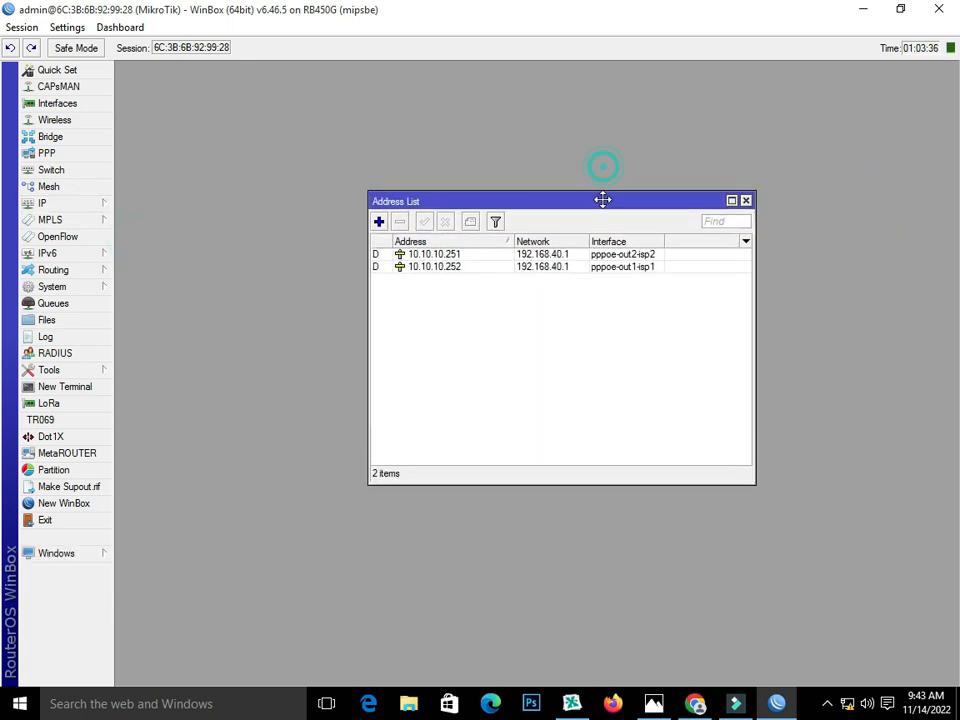
click(405, 256)
click(406, 268)
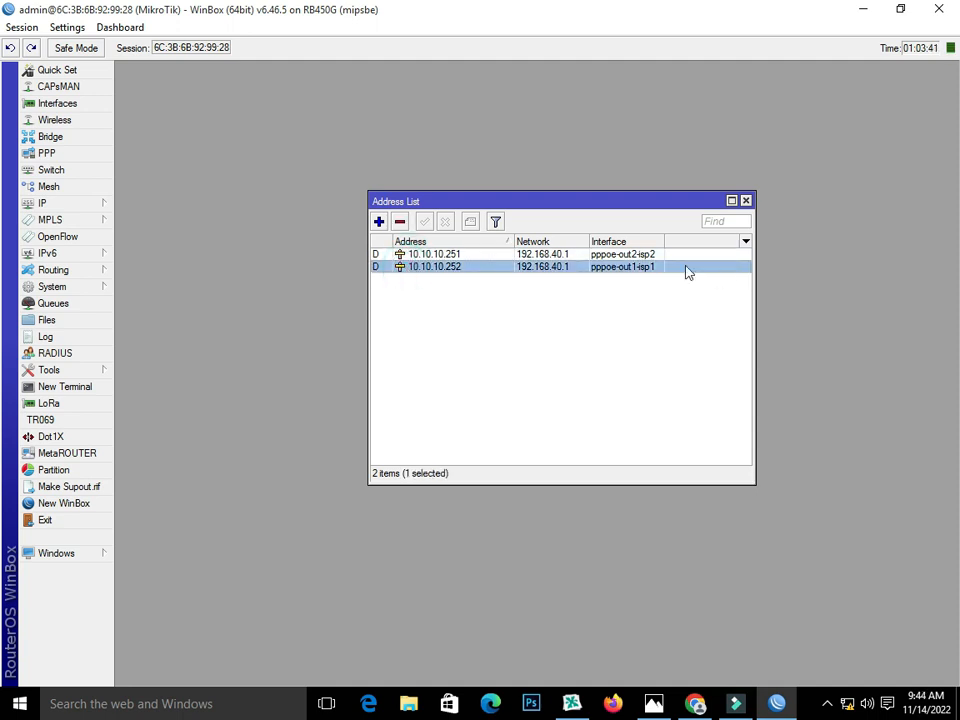
click(646, 256)
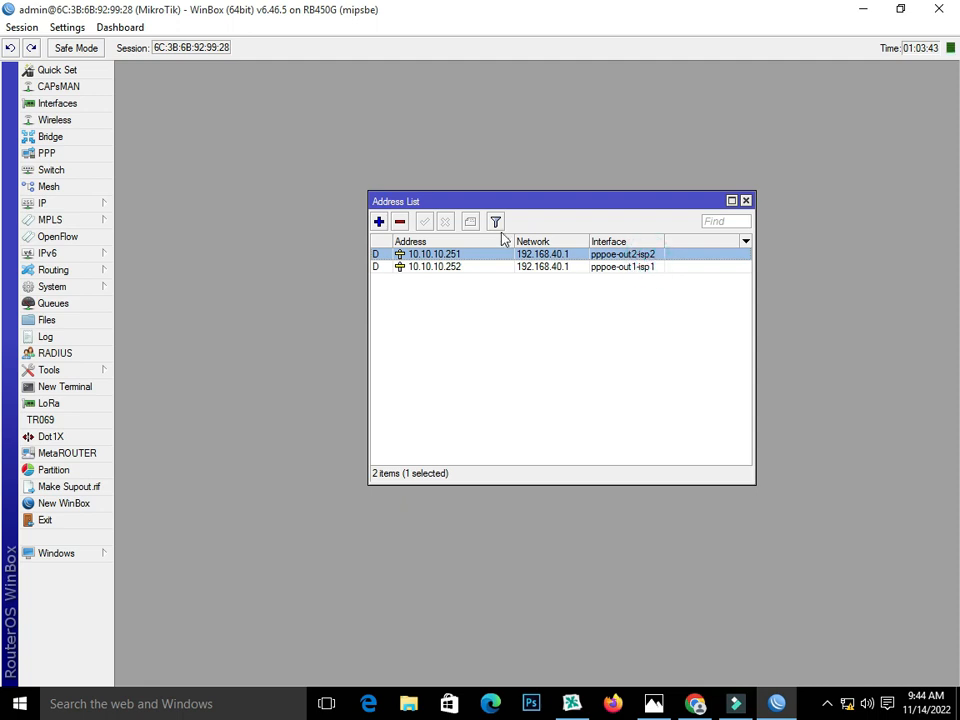
Step: Add address 192.168.9.1/24 on the bridge interface and close the Address List
click(379, 222)
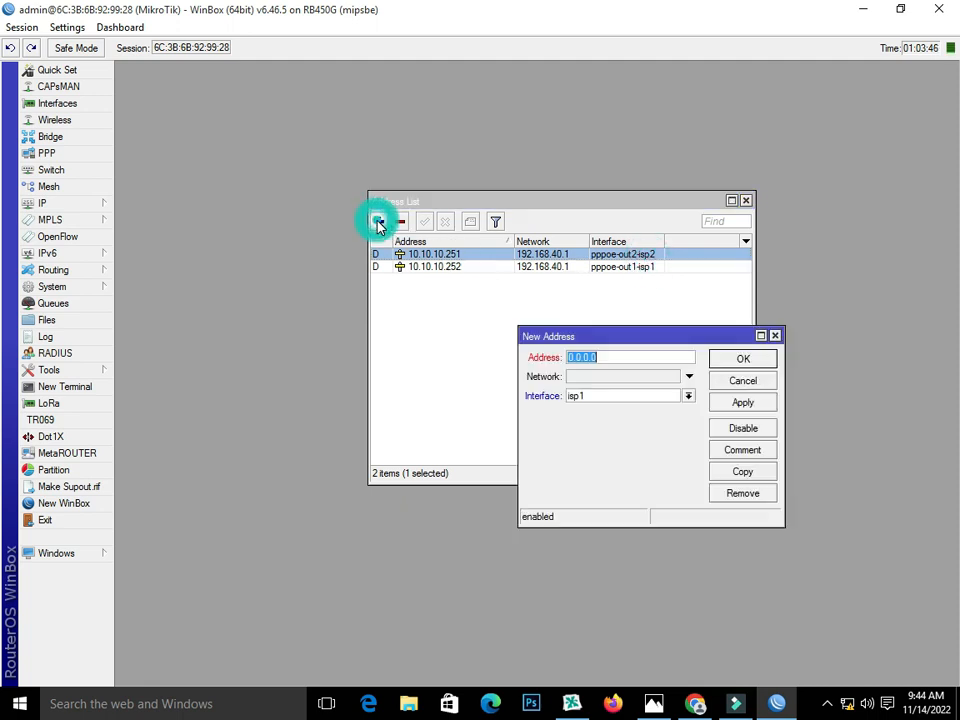
click(664, 396)
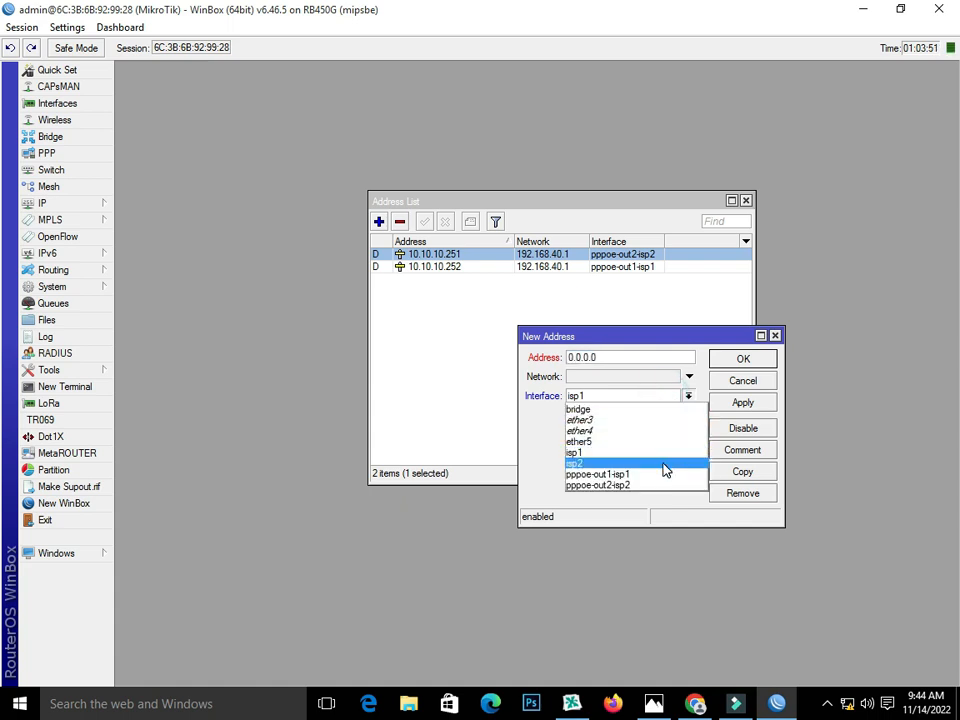
click(651, 411)
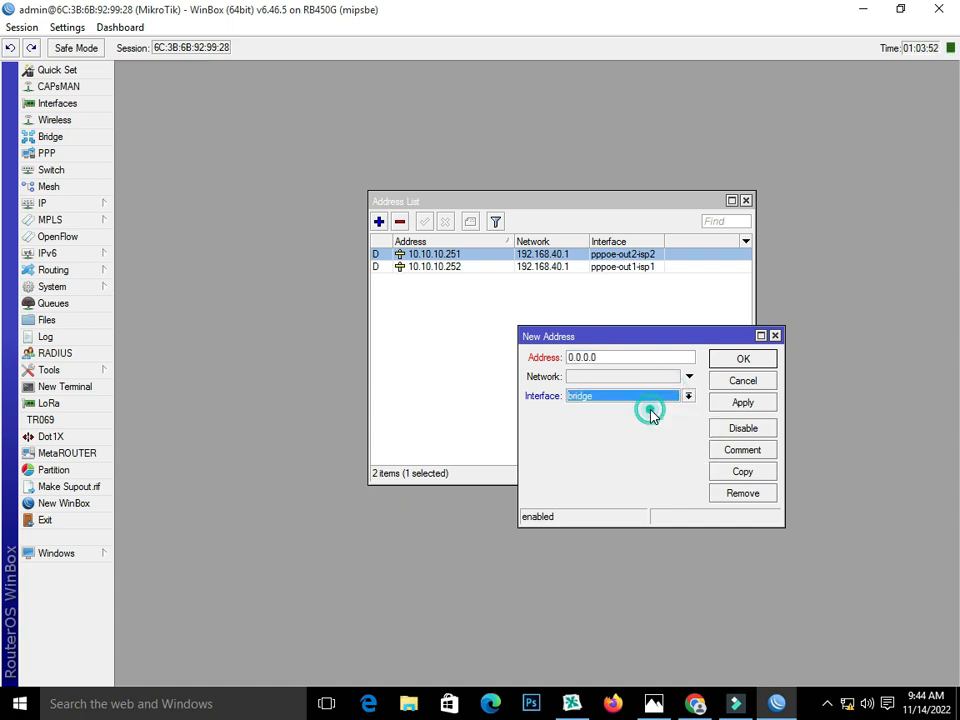
double_click(617, 358)
text(192.168.)
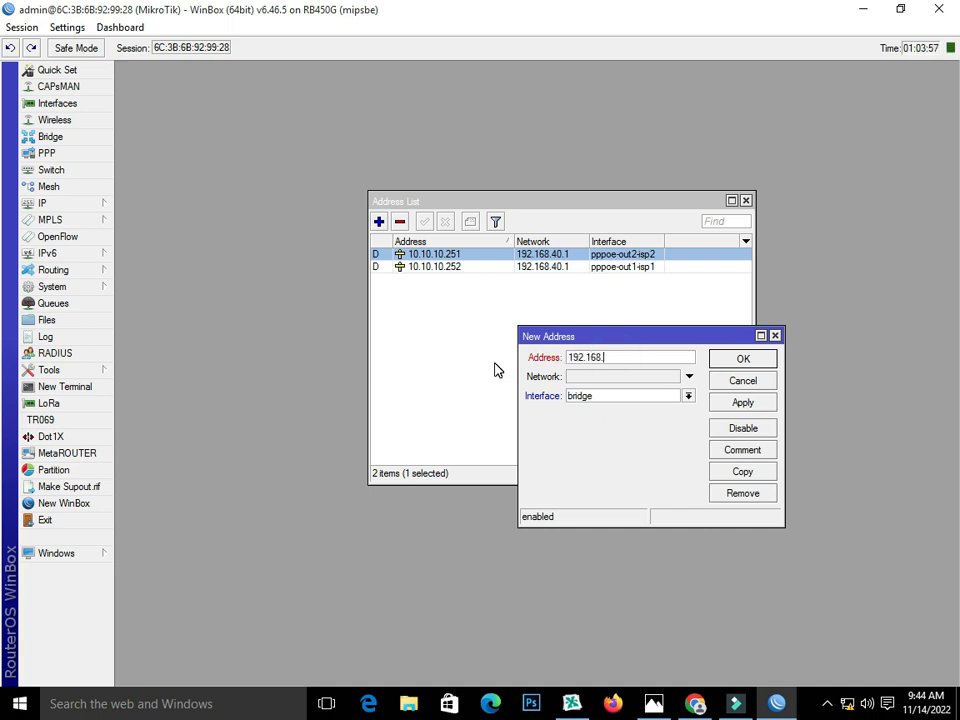
text(9.1/24)
click(765, 401)
click(754, 357)
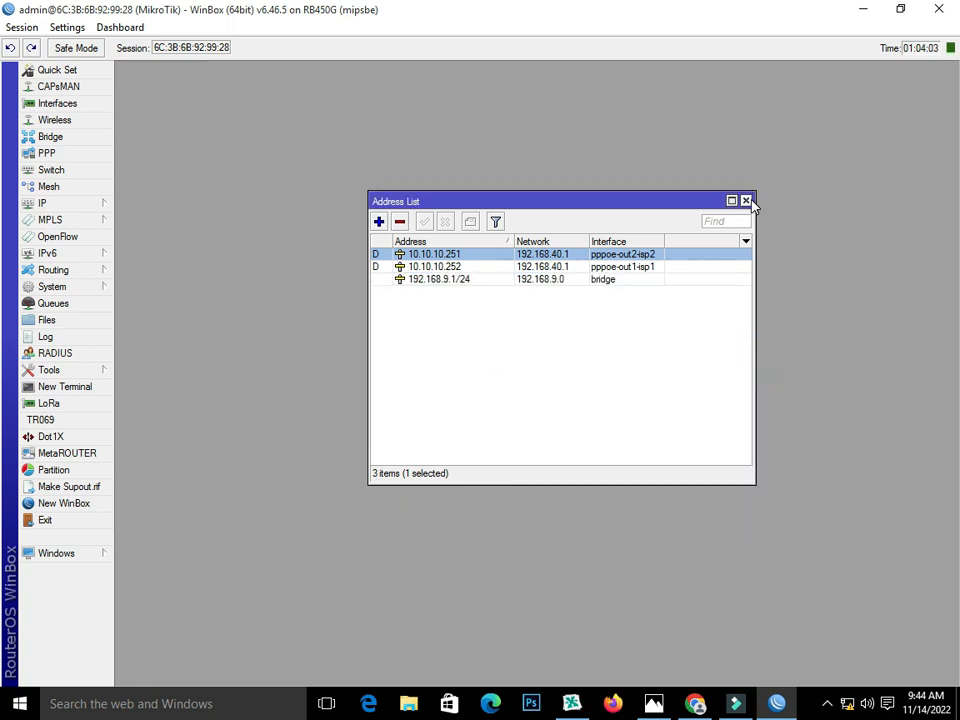
click(746, 200)
click(36, 205)
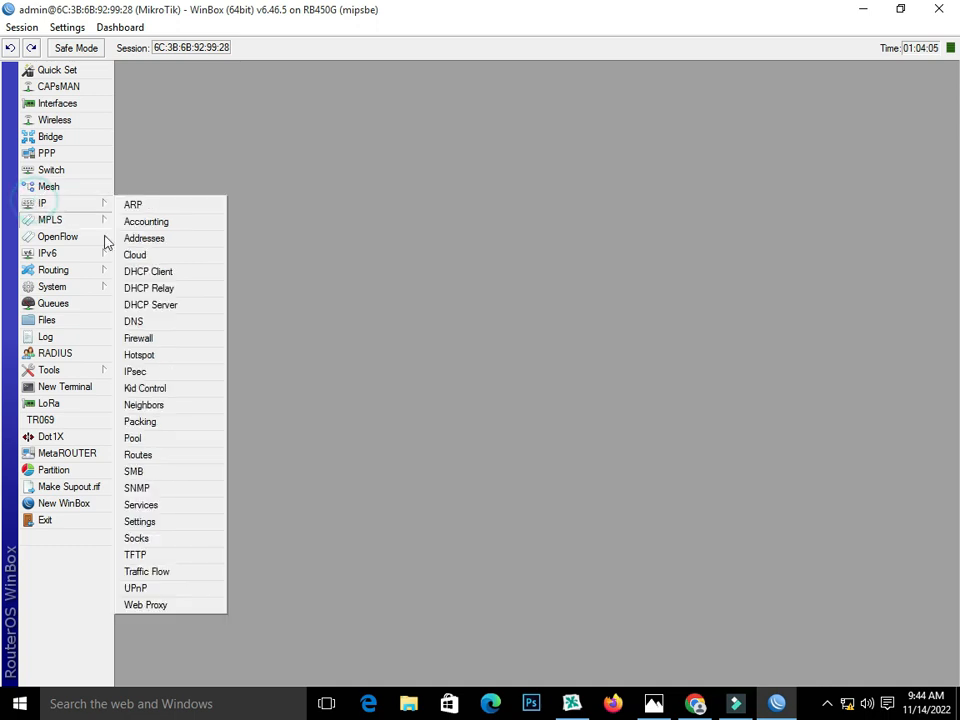
Step: Enter DNS servers 8.8.8.8 and 8.8.4.4, tick Allow Remote Requests, and apply
click(174, 321)
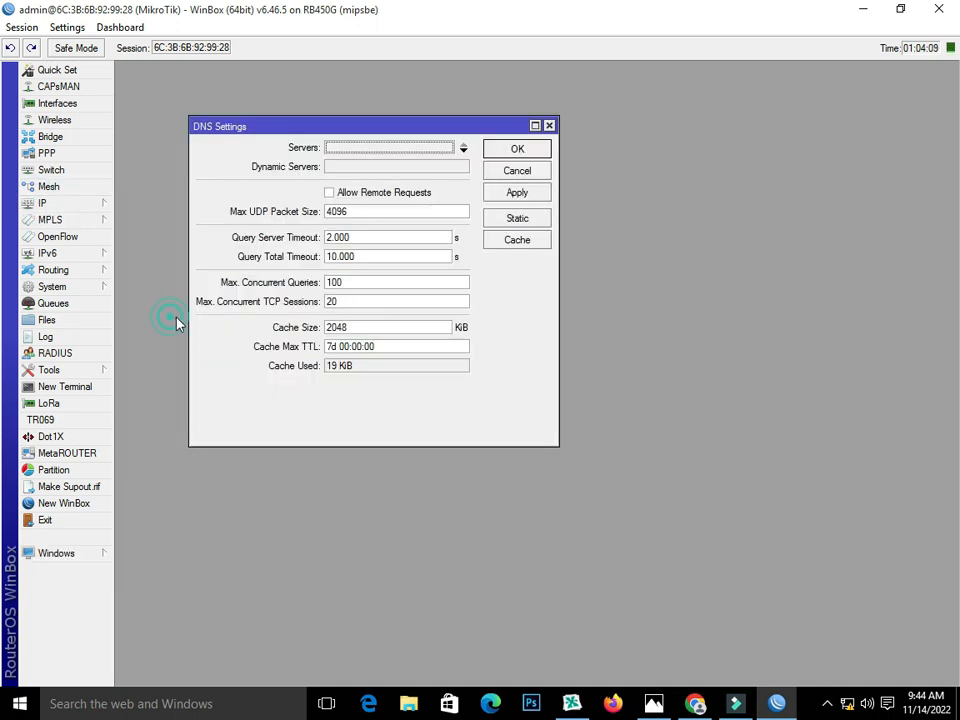
click(349, 148)
text(8.8.8.8)
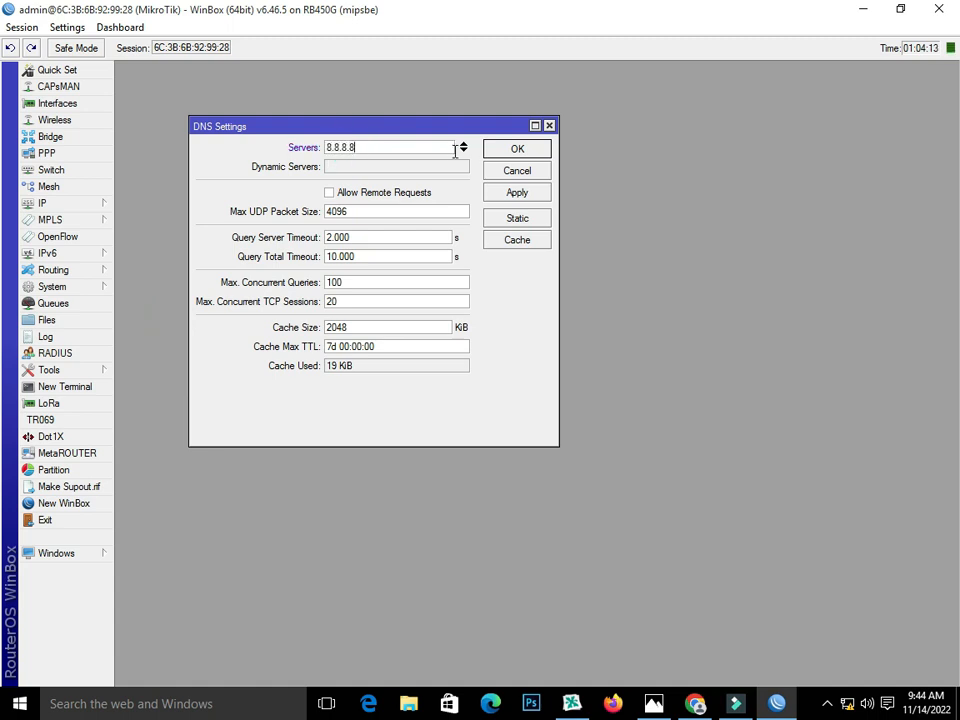
click(463, 151)
text(8)
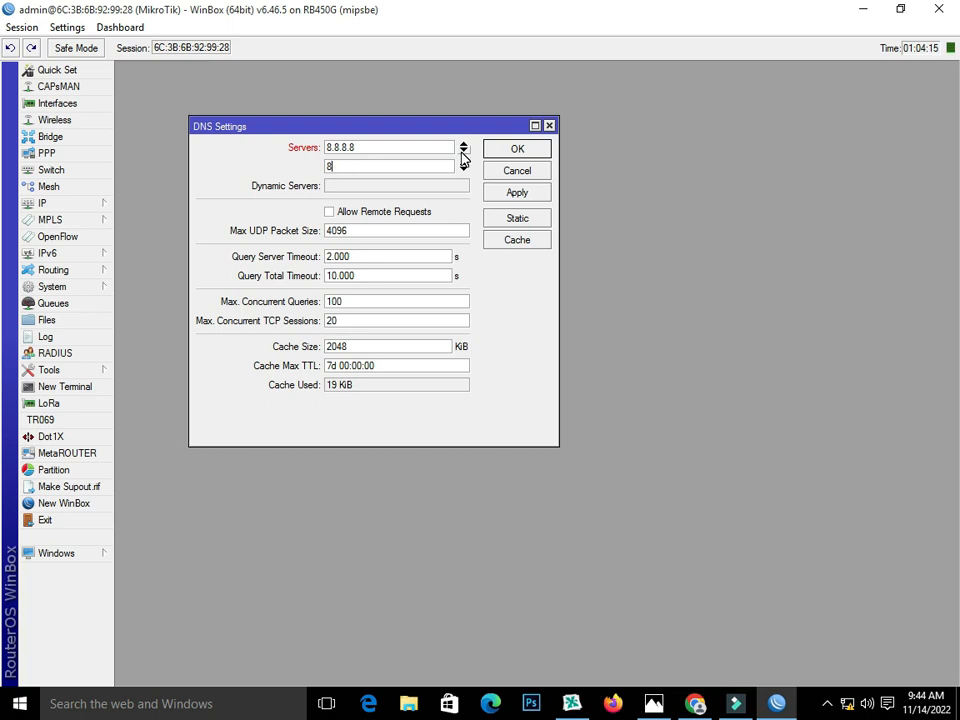
text(.8.4.4)
click(390, 212)
click(508, 191)
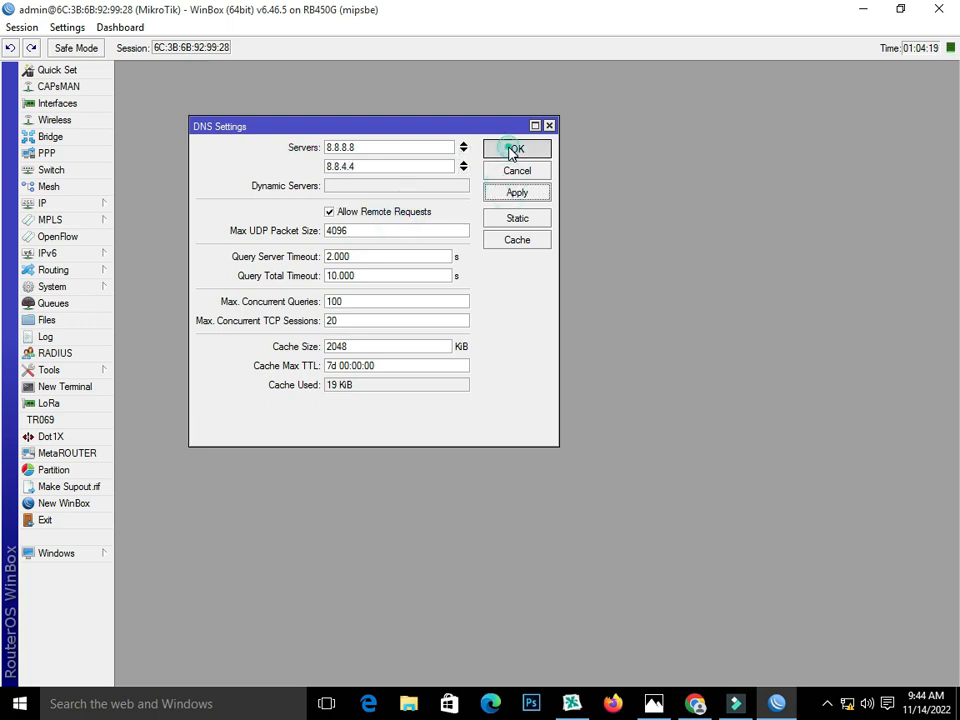
click(513, 150)
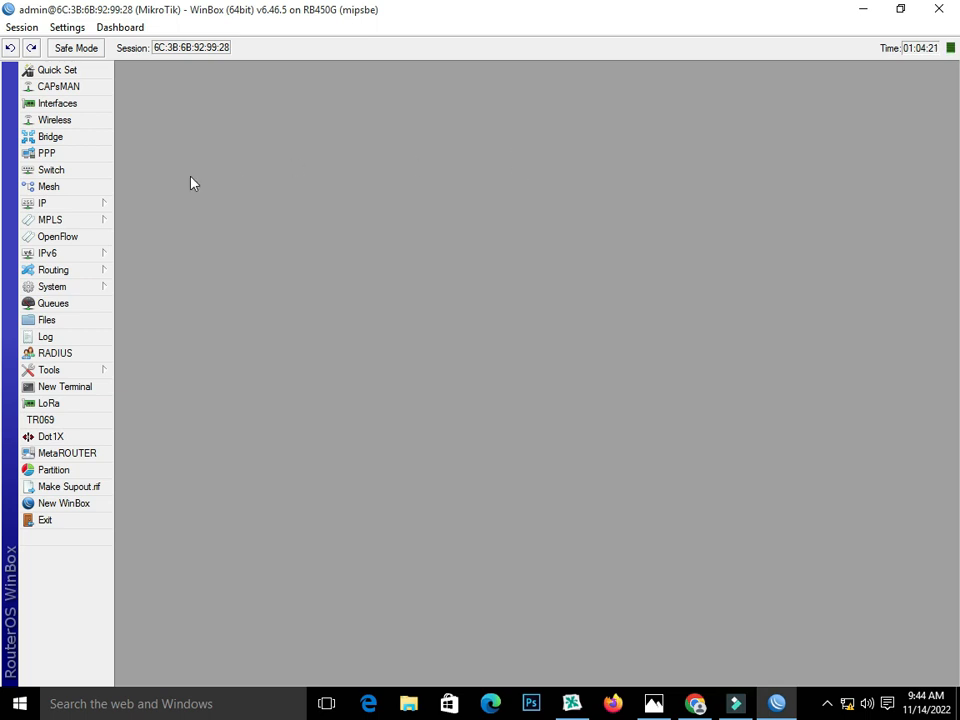
click(86, 203)
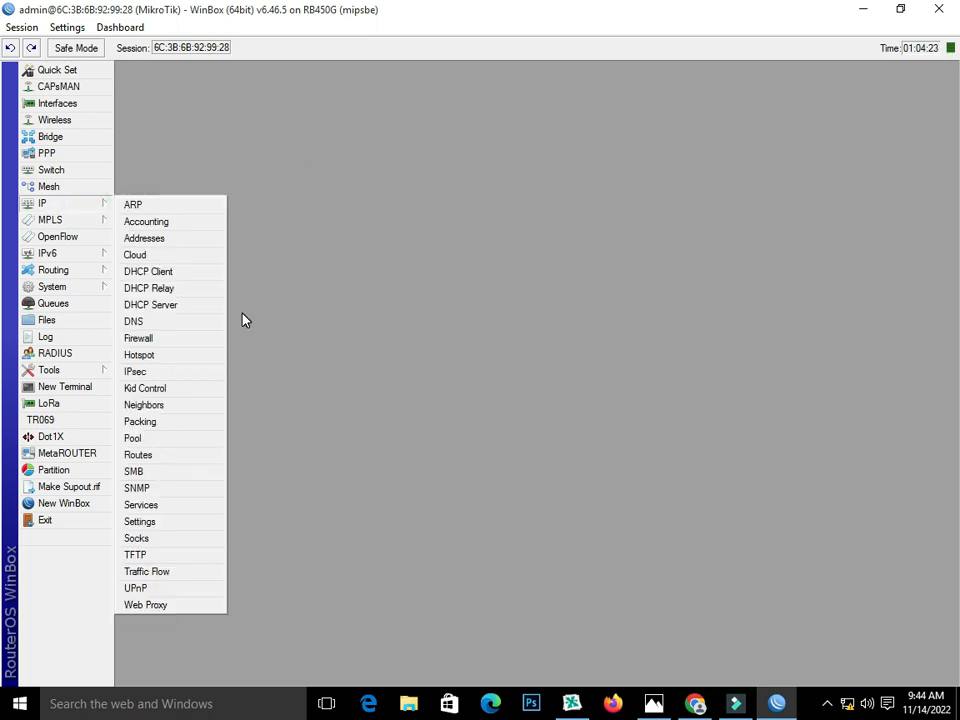
Step: Add a mangle rule accepting traffic with in-interface pppoe-out1-isp1
click(181, 339)
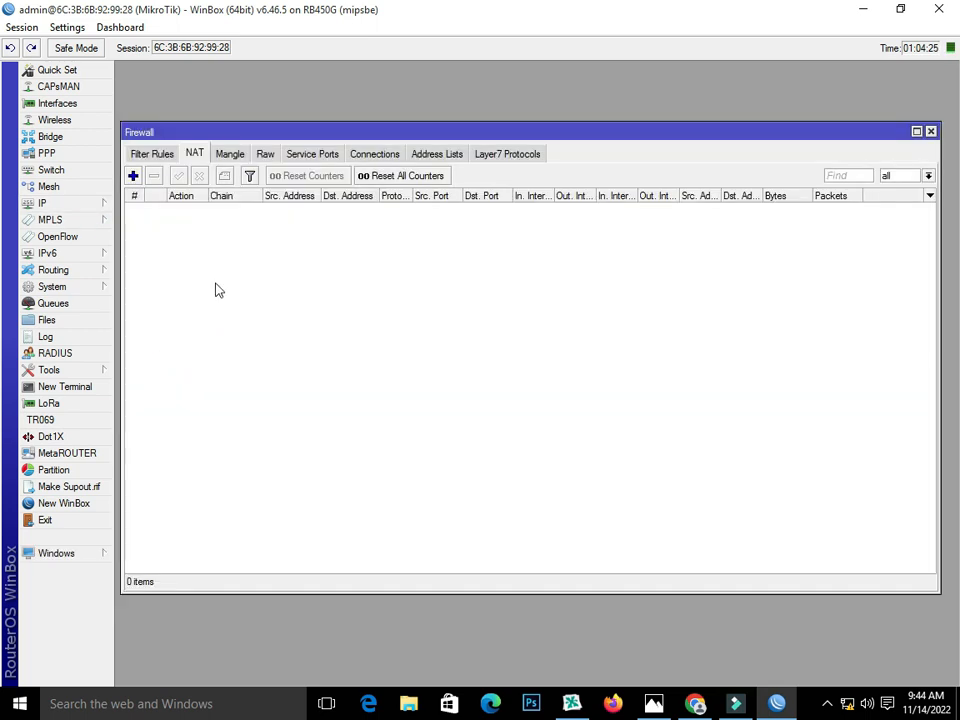
click(229, 154)
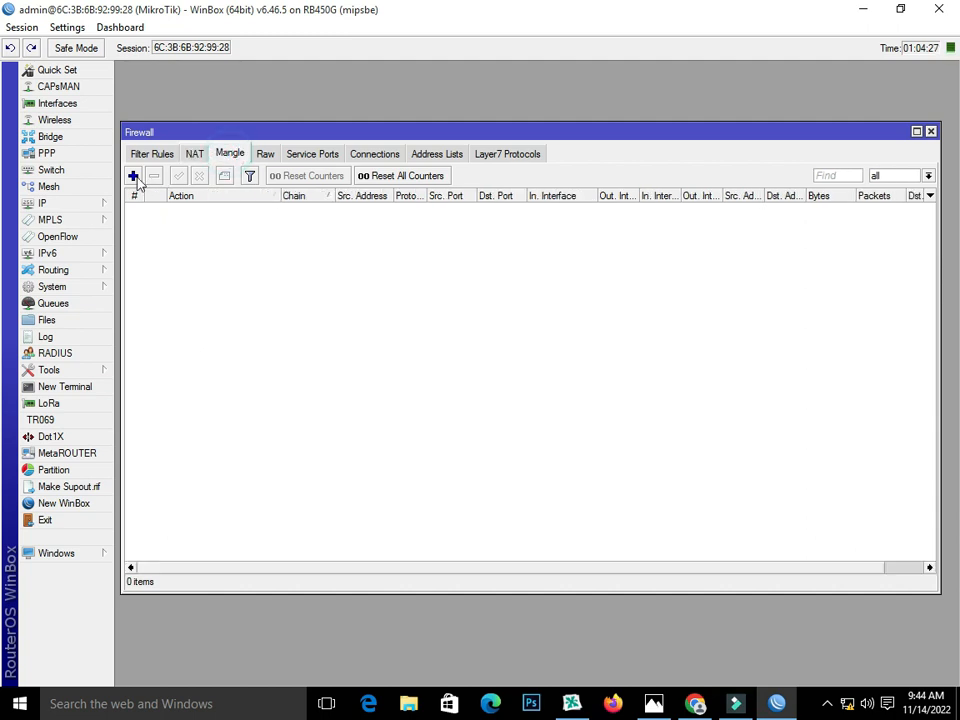
click(133, 176)
click(140, 222)
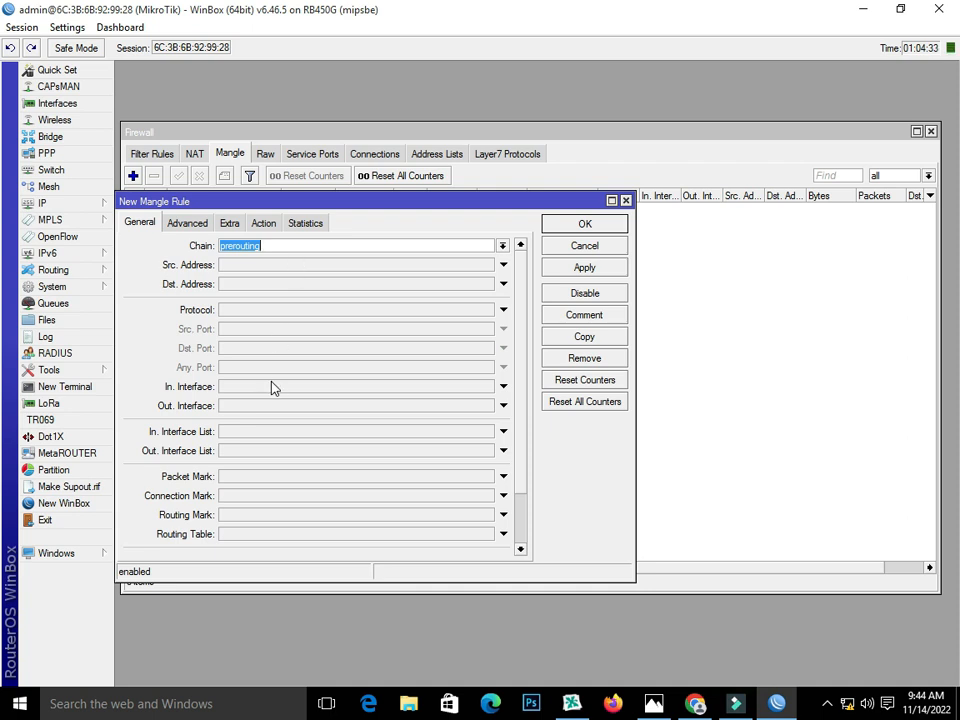
click(247, 390)
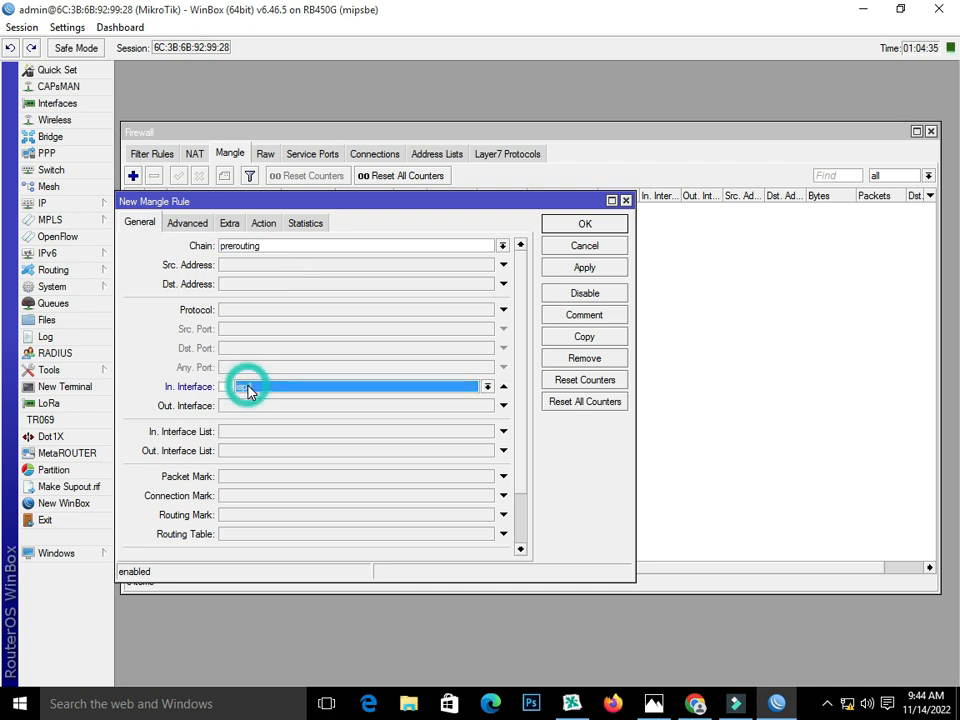
click(487, 386)
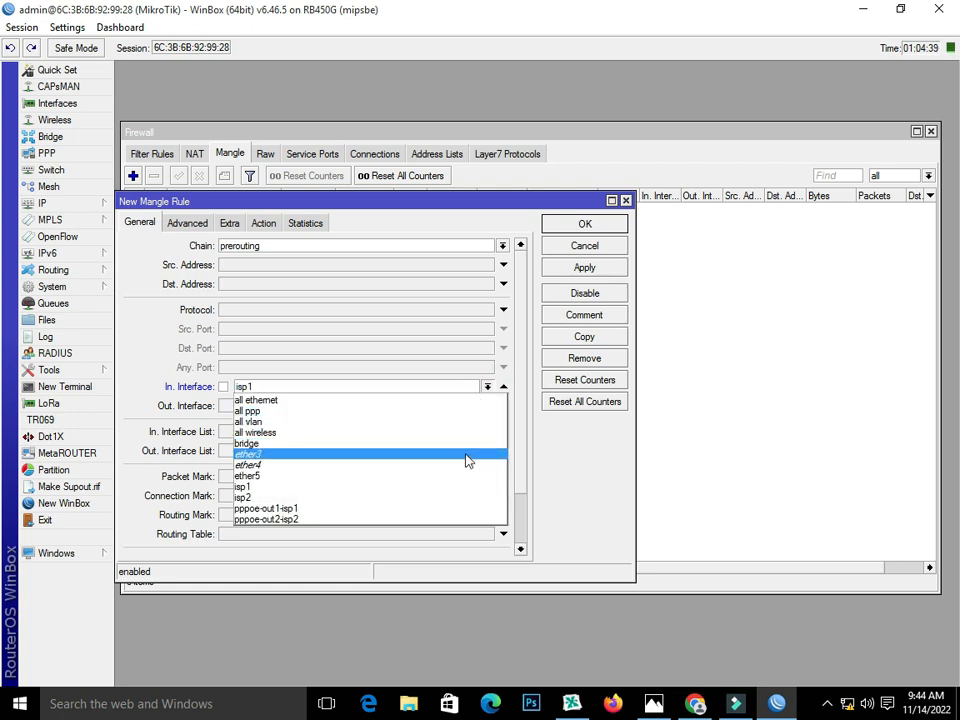
click(449, 512)
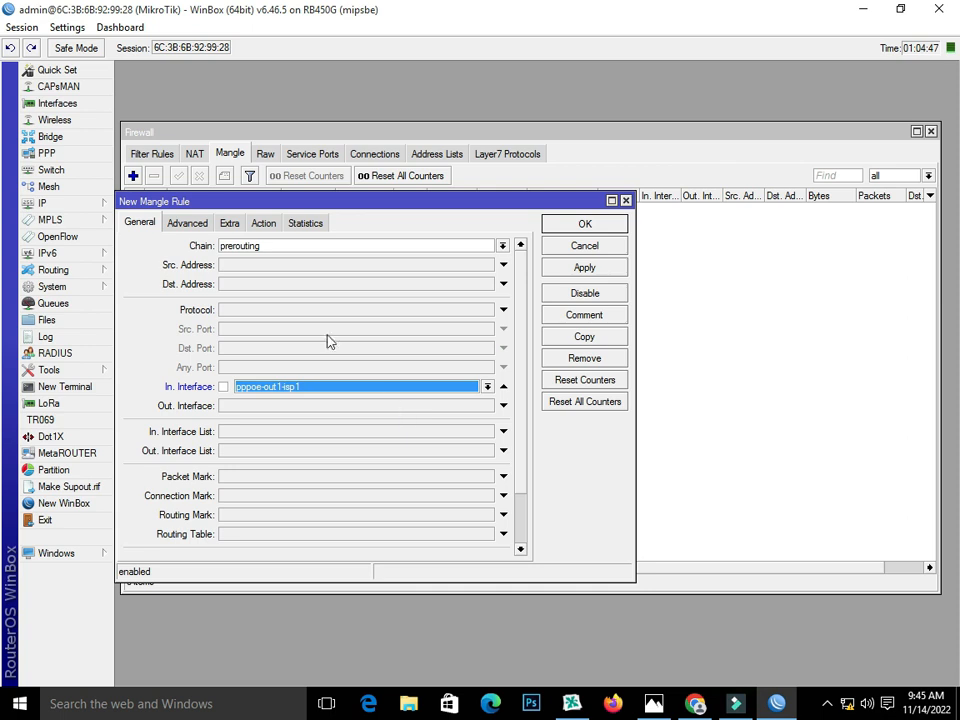
click(266, 223)
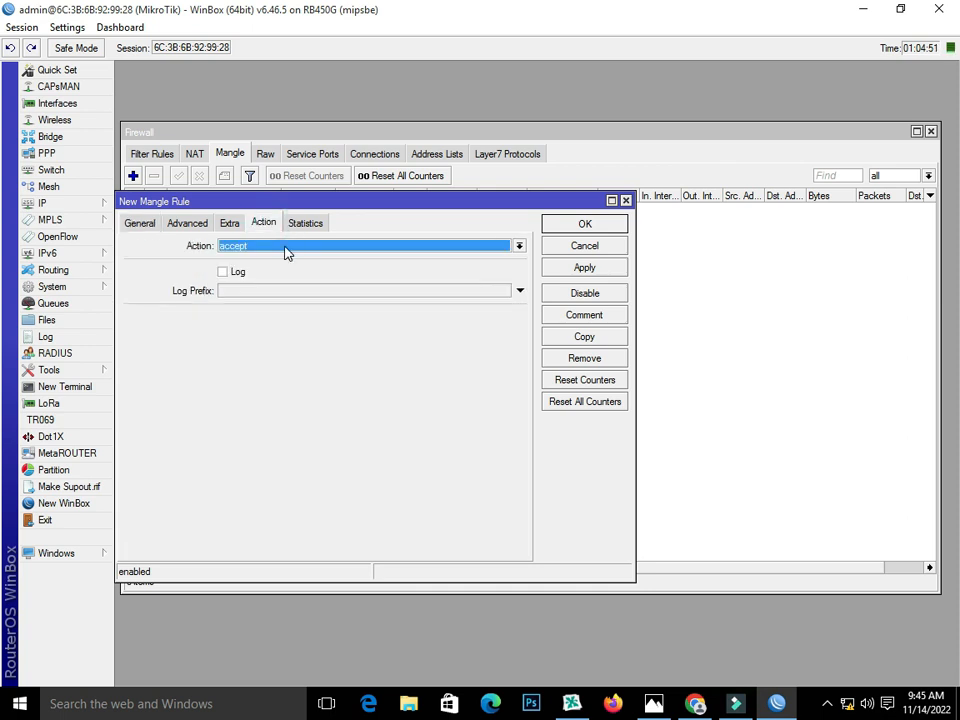
click(285, 247)
click(576, 268)
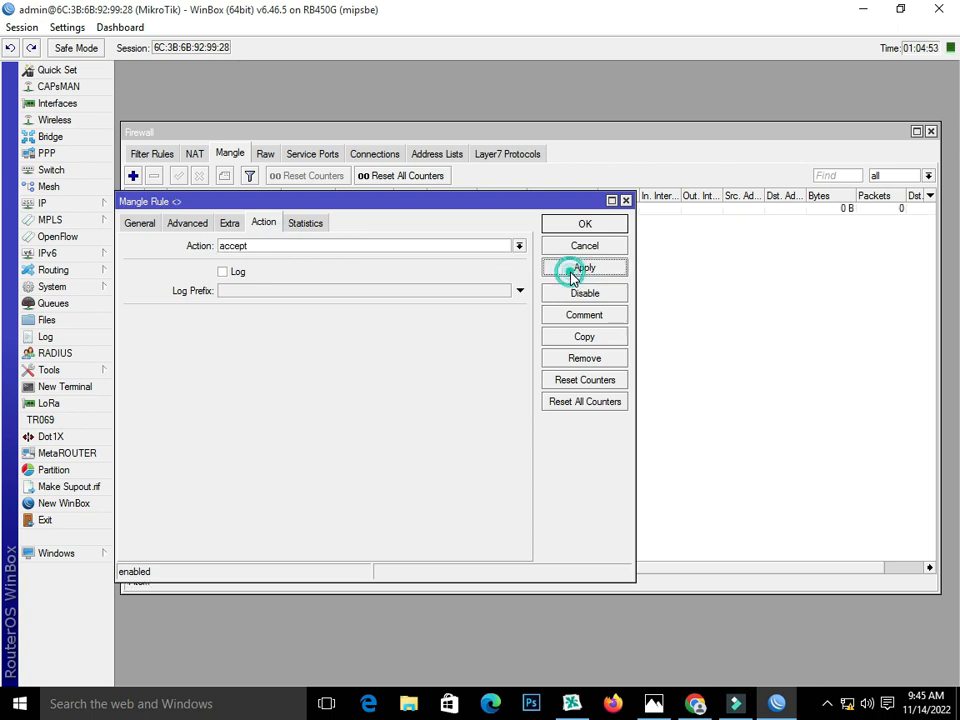
Step: Copy that rule, switch its in-interface to pppoe-out2-isp2, and save it with action accept
click(580, 337)
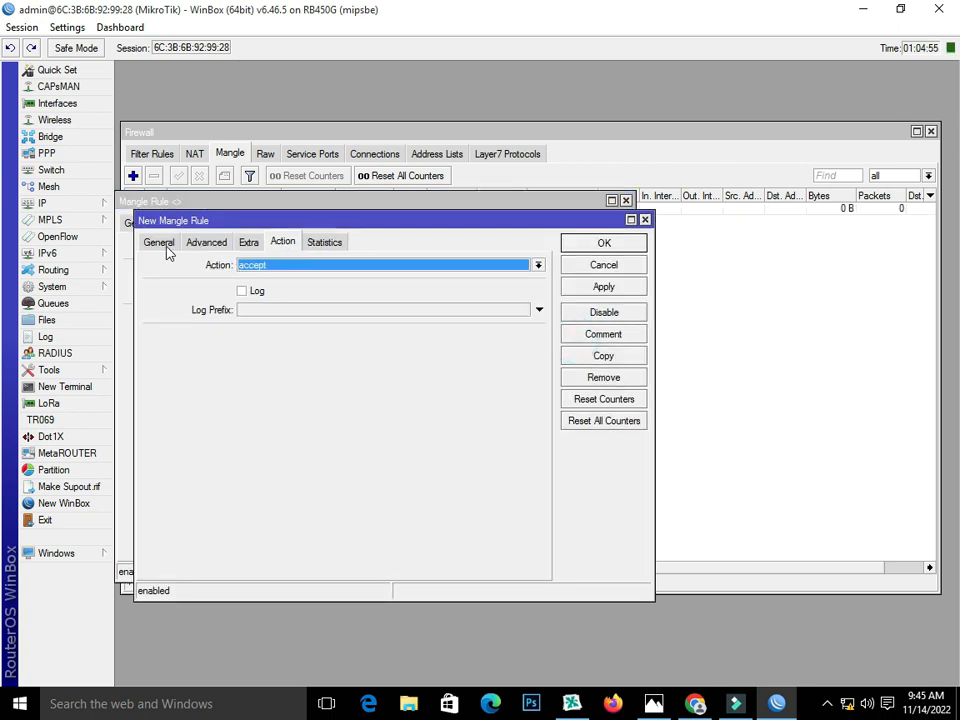
click(160, 242)
click(505, 406)
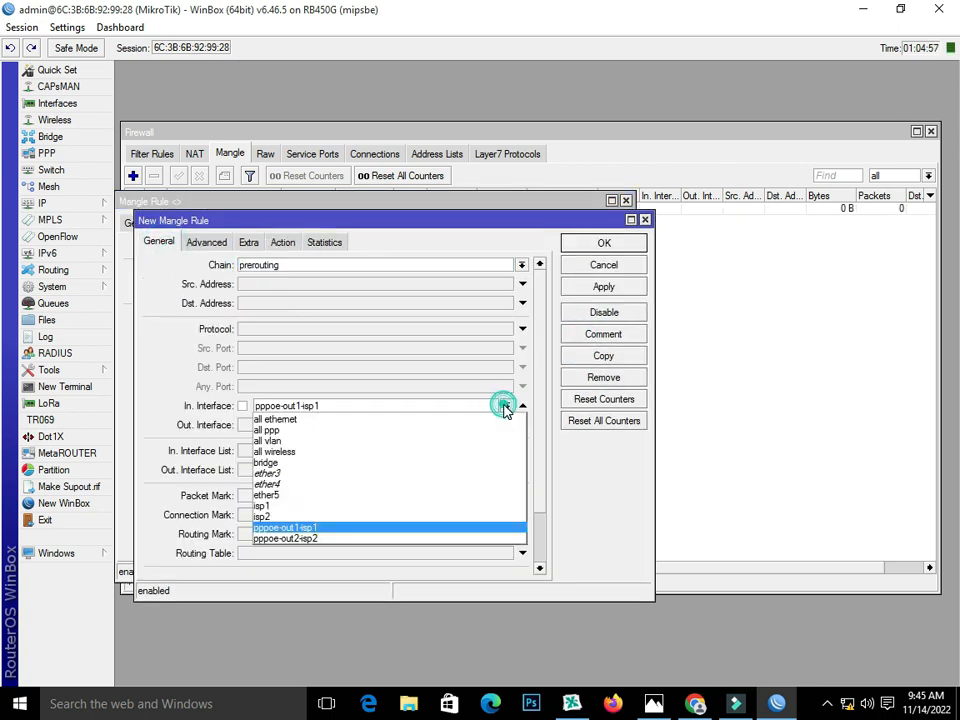
click(490, 541)
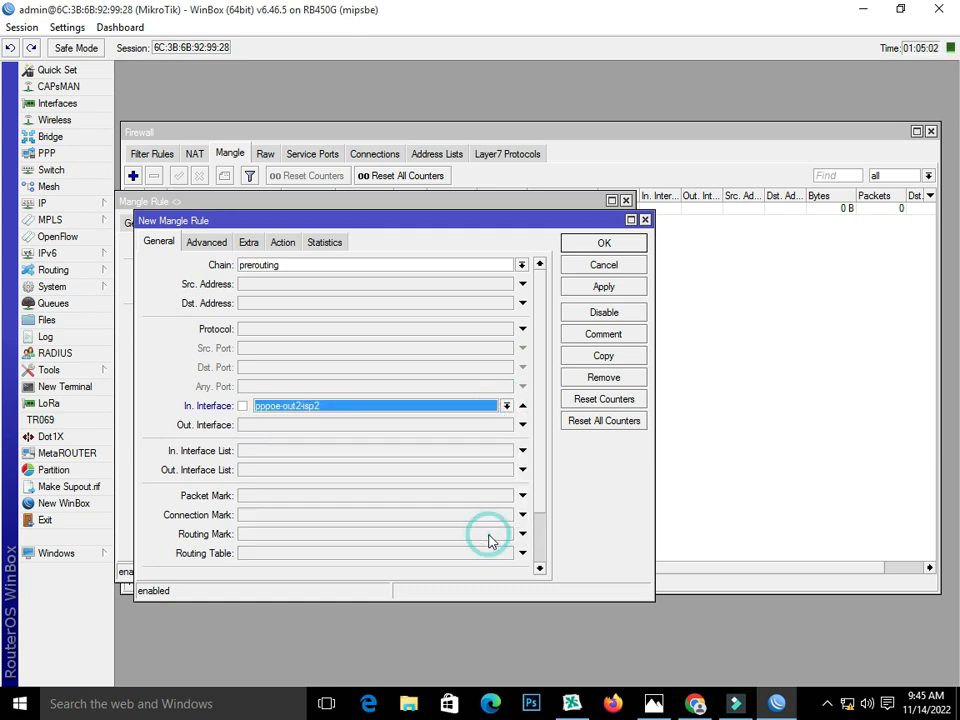
click(601, 288)
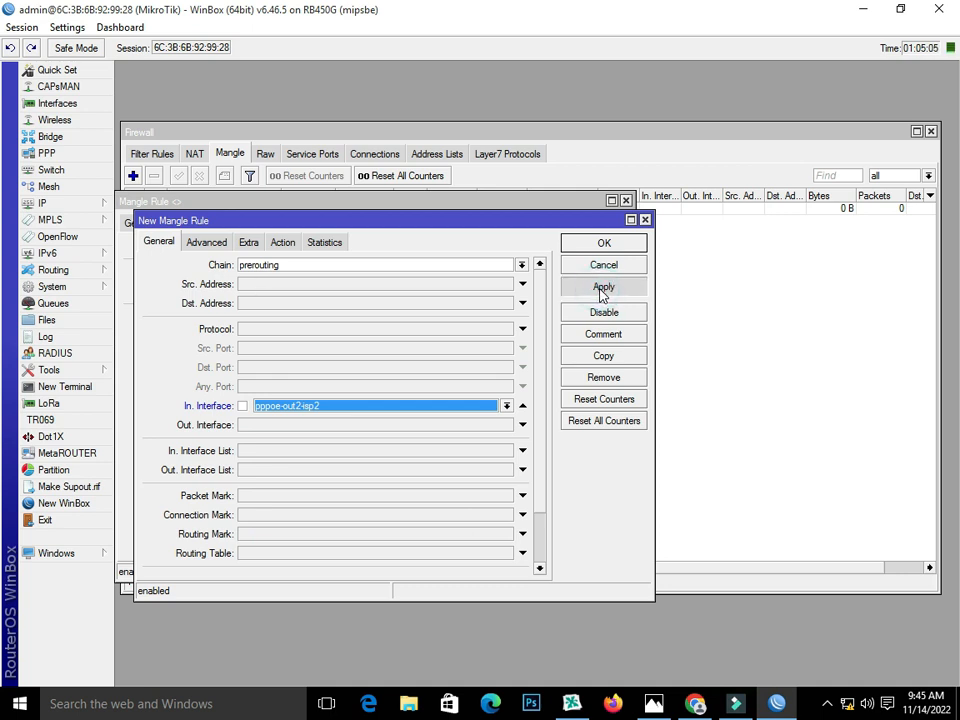
click(281, 244)
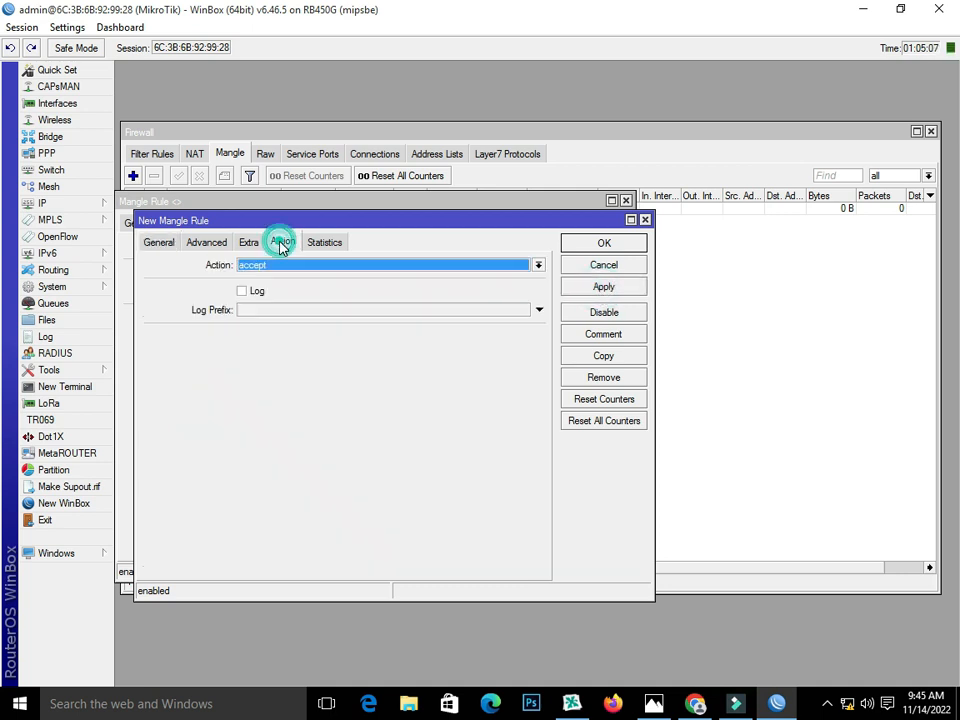
click(626, 286)
click(607, 245)
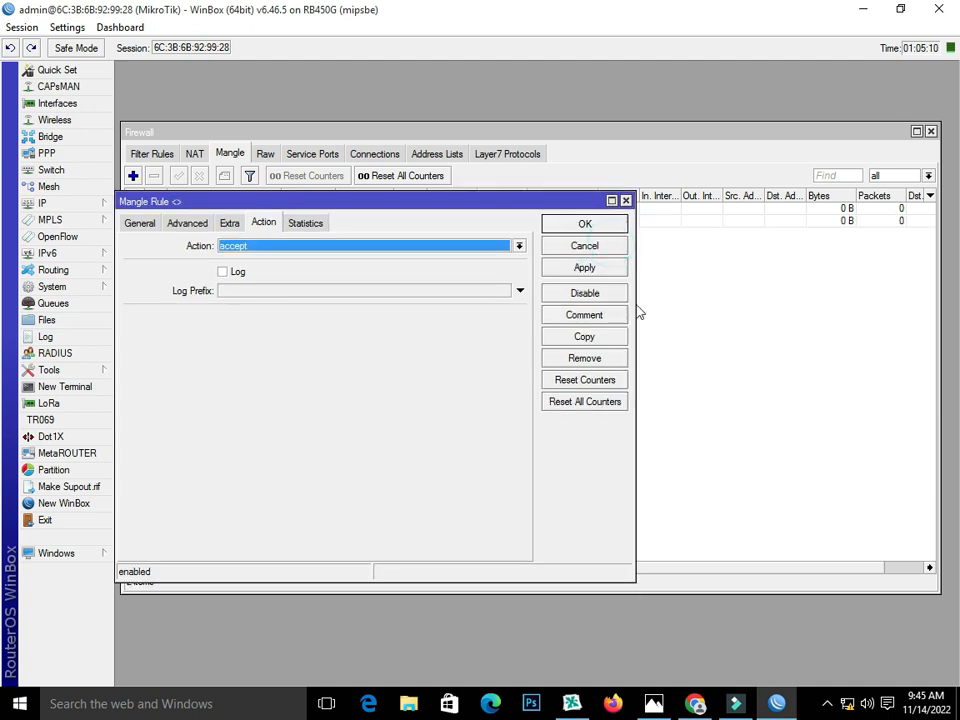
click(580, 225)
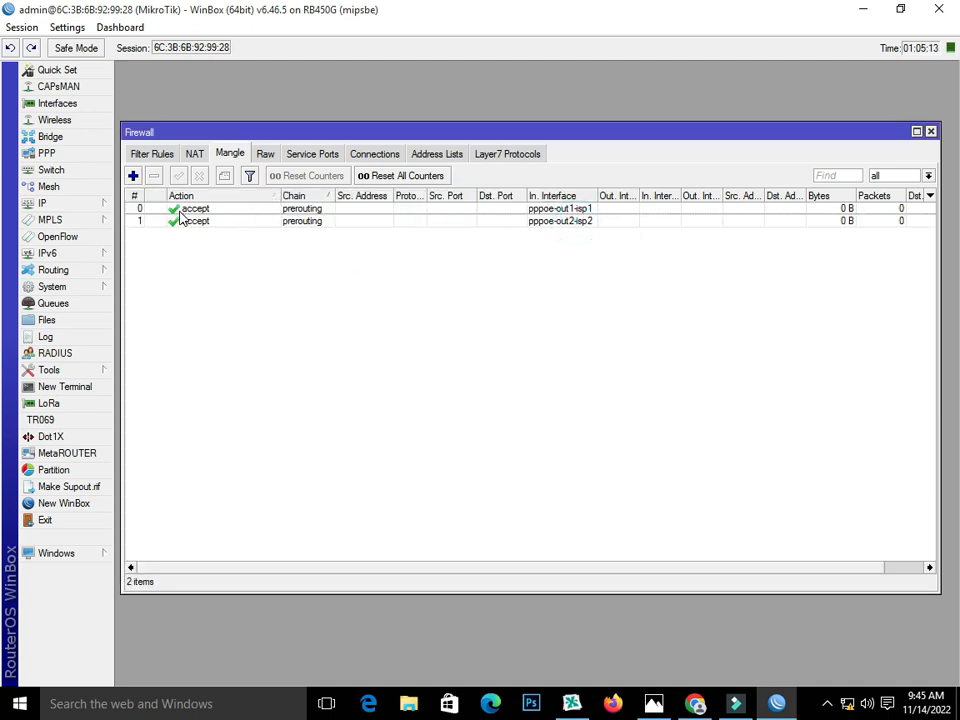
Step: Start a new mangle rule with per-connection classifier both addresses and ports 2/0
click(132, 176)
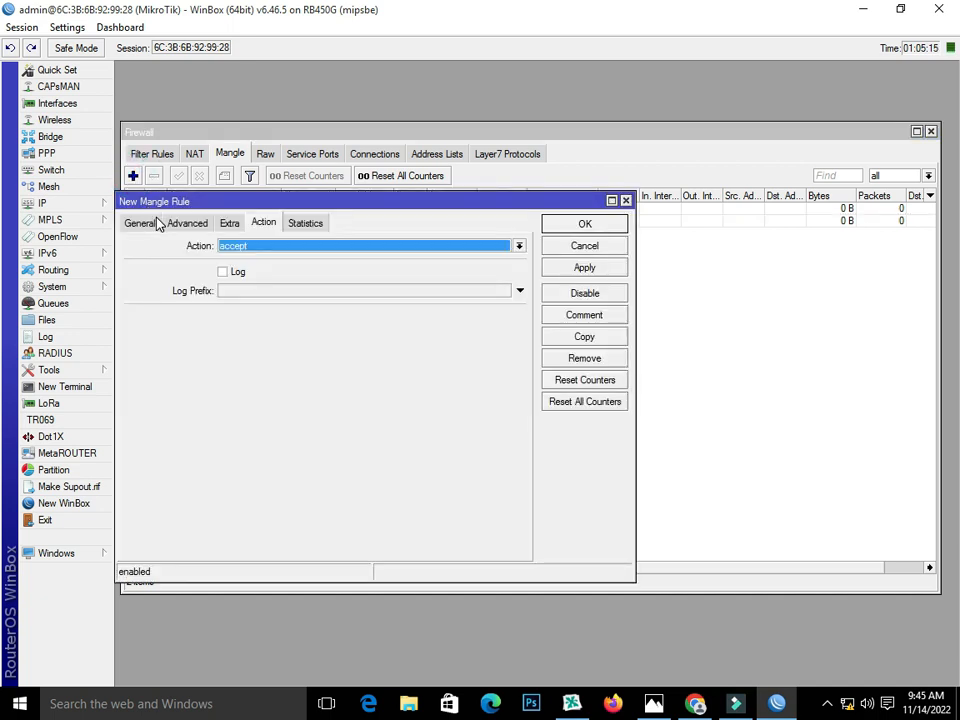
click(148, 223)
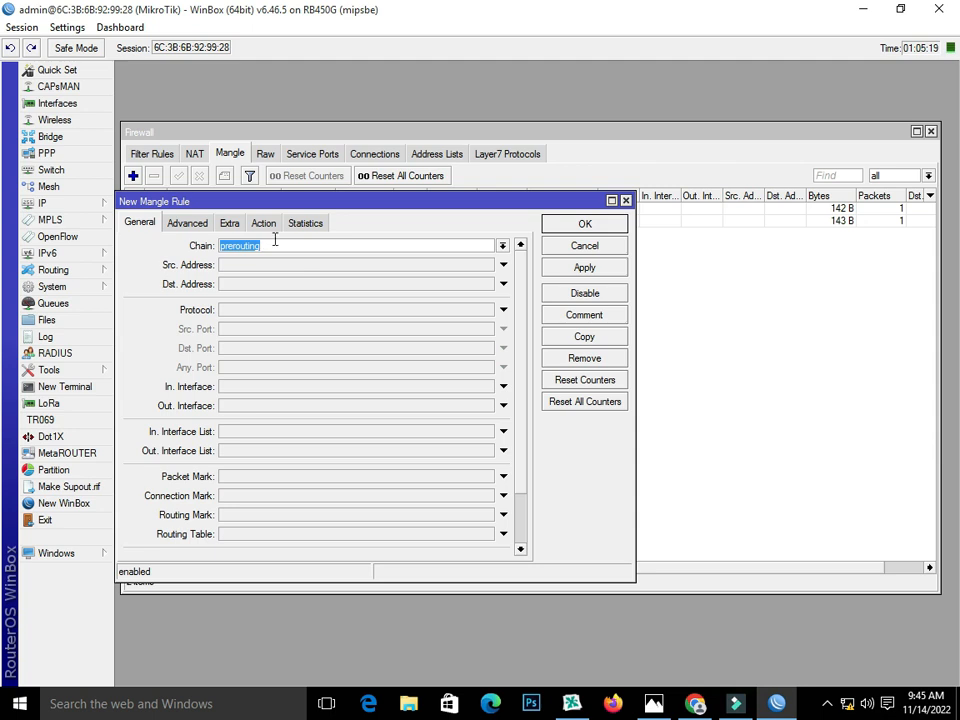
click(190, 222)
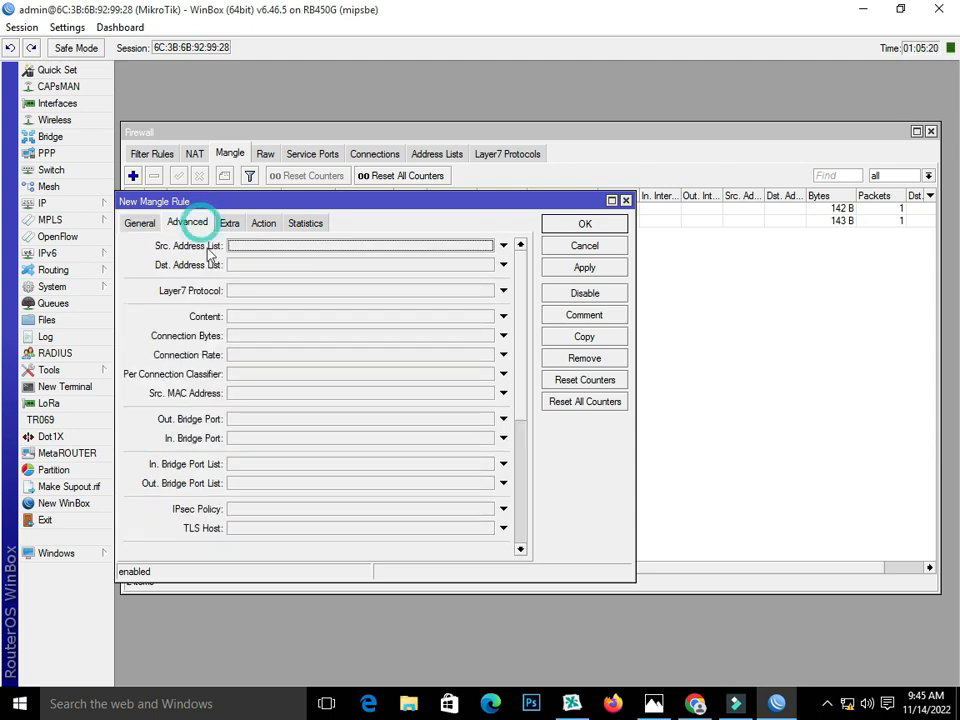
click(238, 376)
click(356, 373)
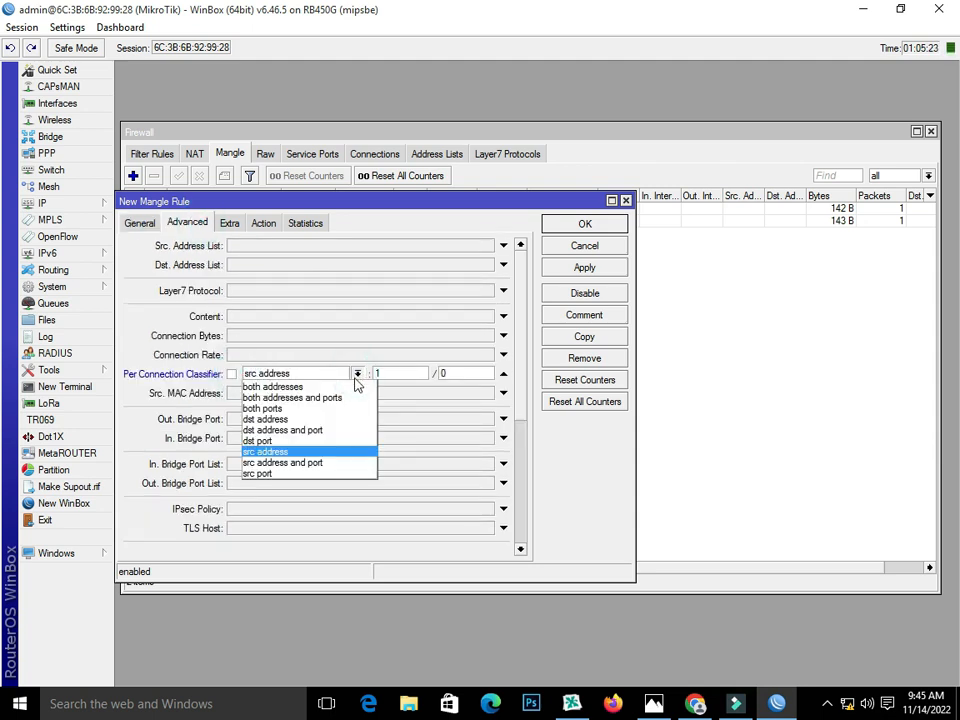
click(354, 399)
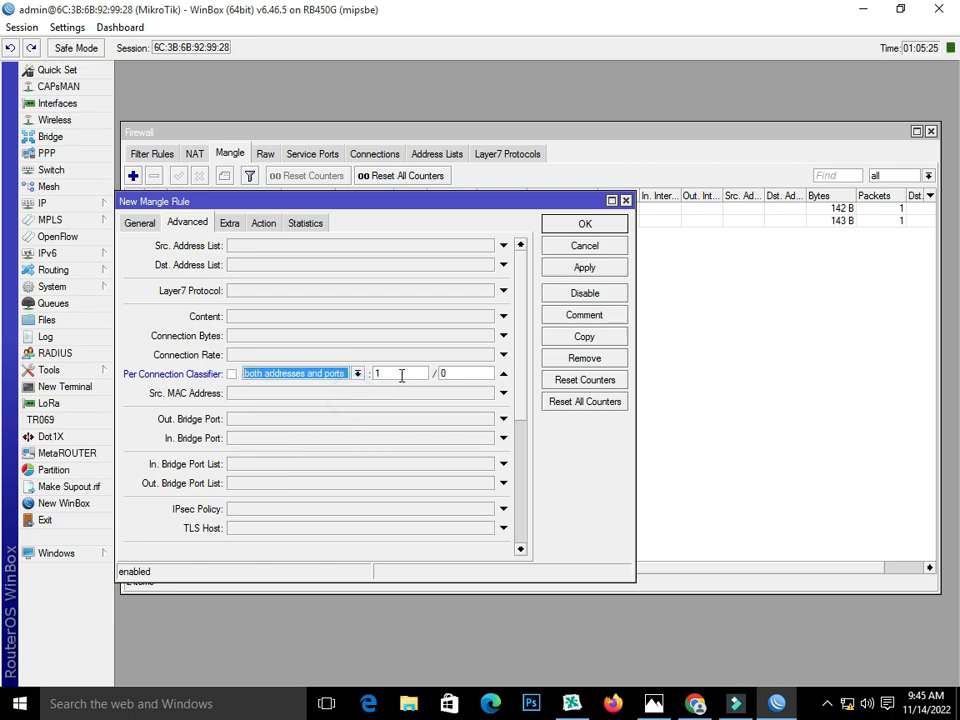
click(654, 703)
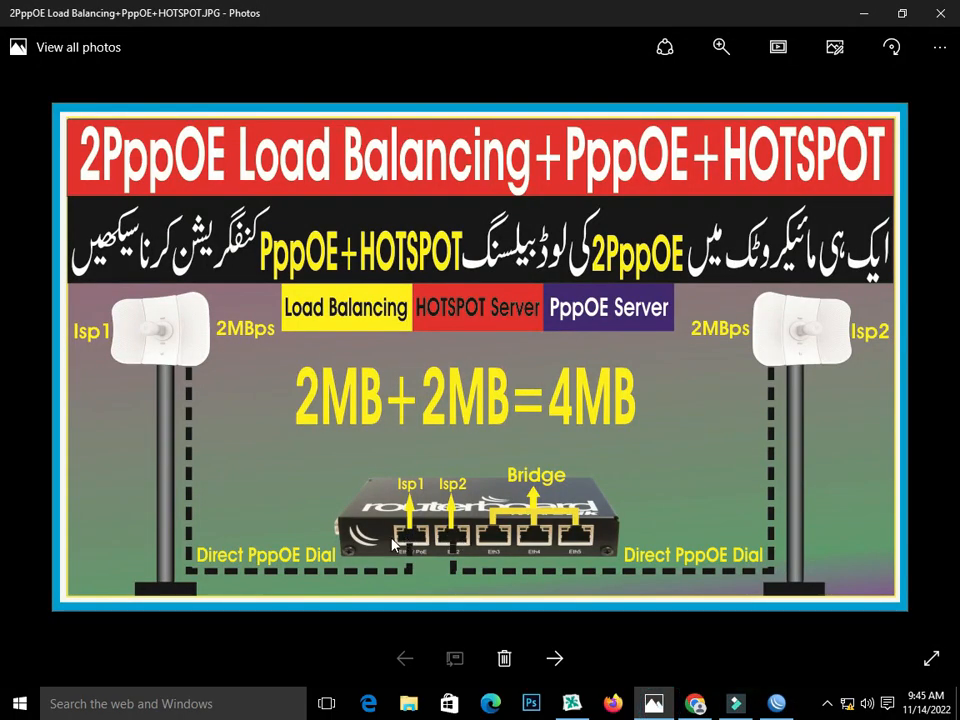
click(737, 703)
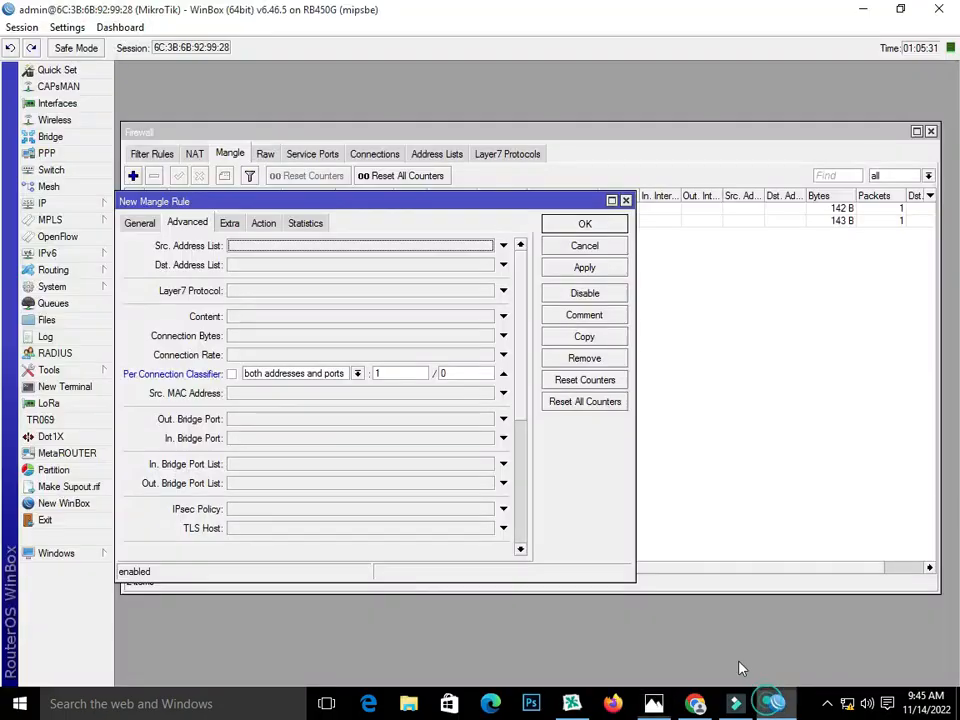
drag(399, 373, 340, 378)
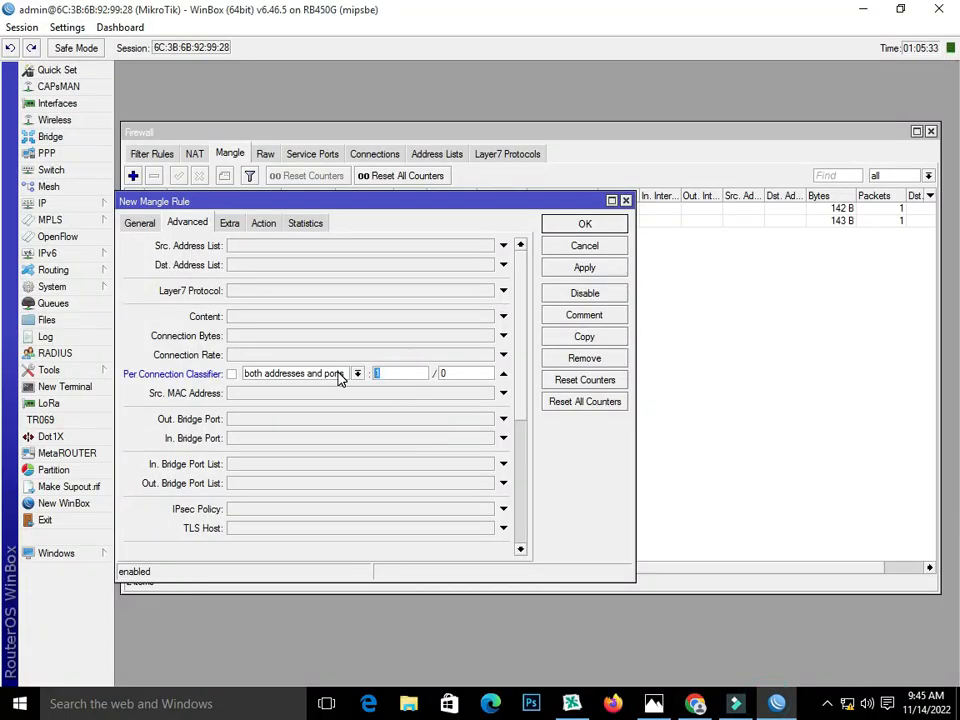
click(450, 373)
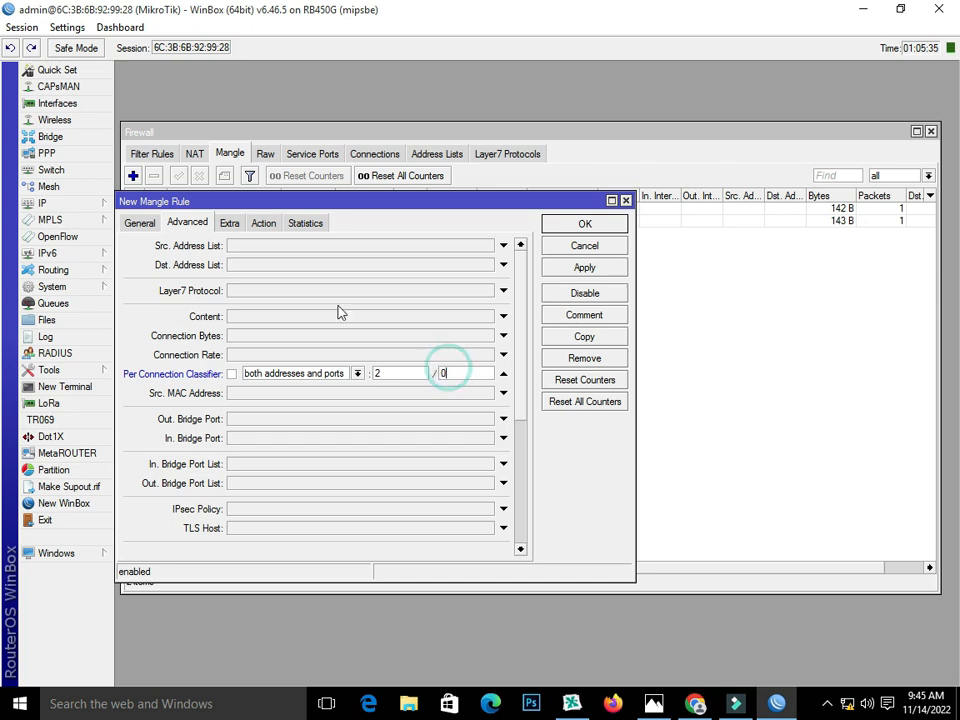
Step: Exclude local destinations with an inverted Dst. Address Type local match
click(229, 223)
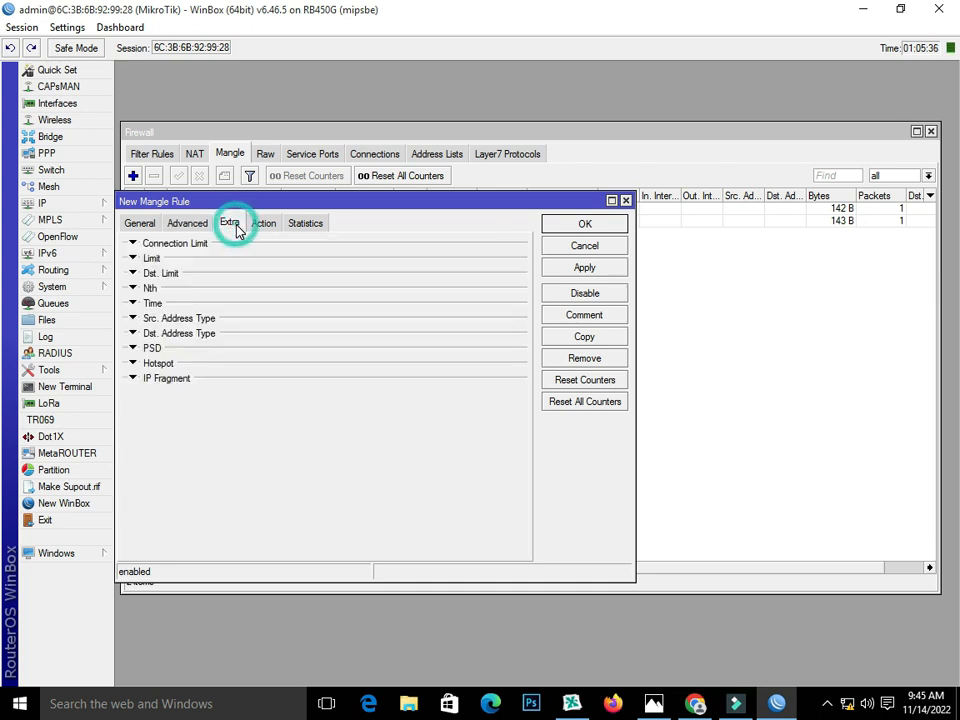
click(132, 333)
click(265, 355)
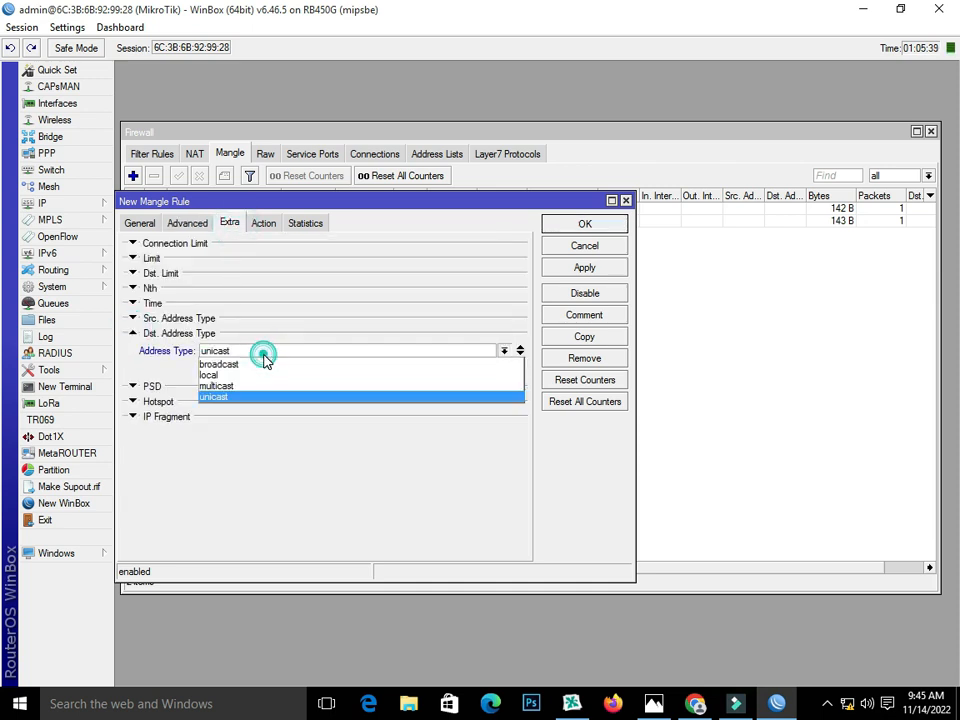
click(262, 374)
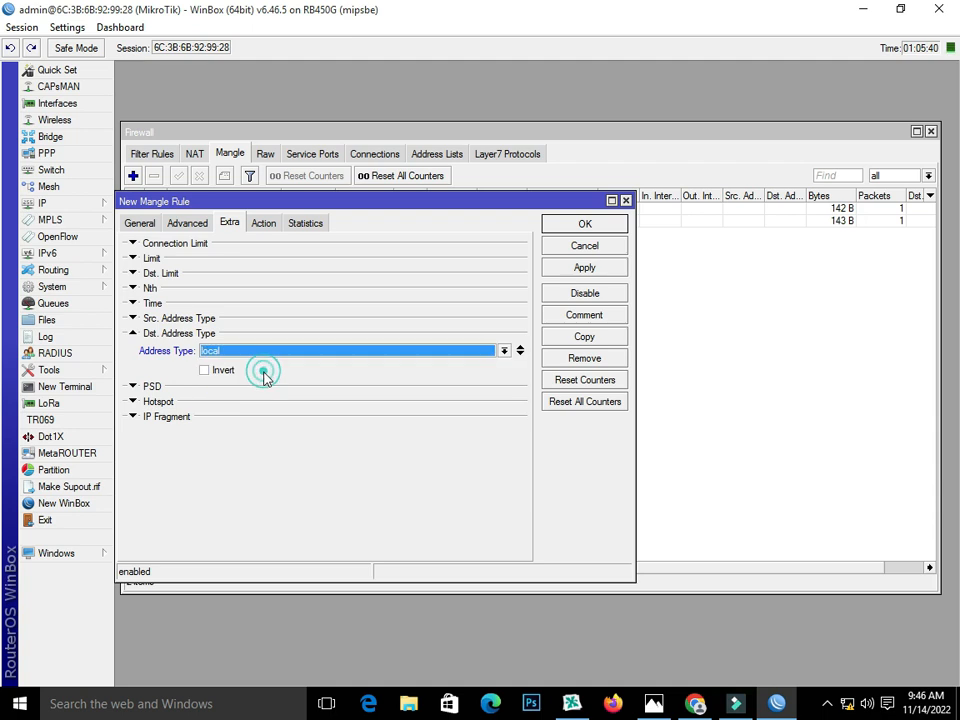
click(205, 371)
Step: Set the action to mark connection isp1_conn and apply the rule
click(263, 223)
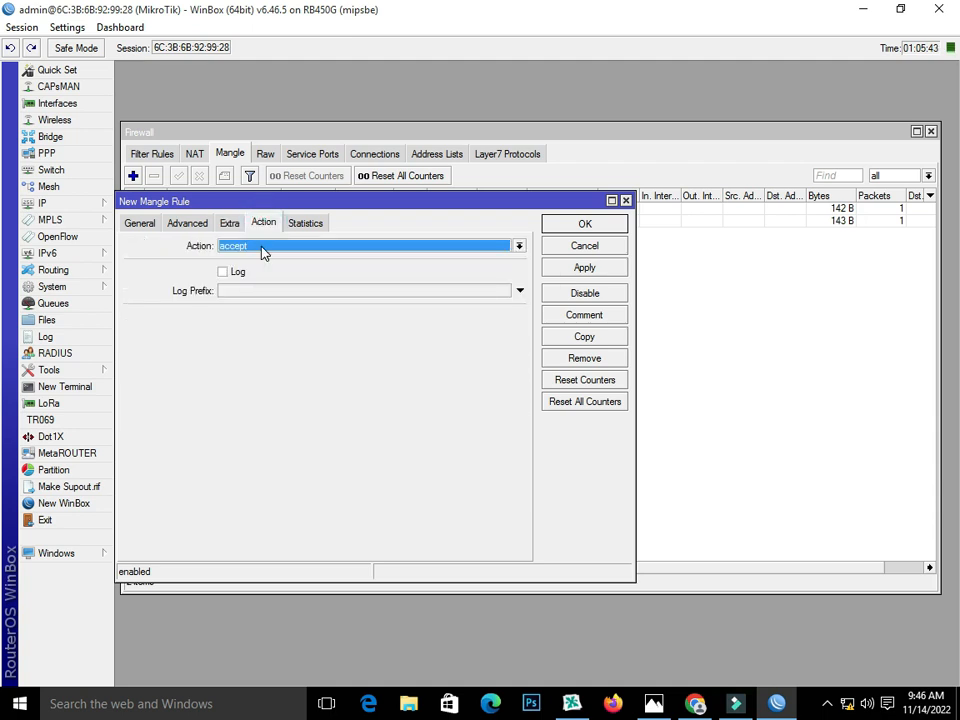
click(261, 248)
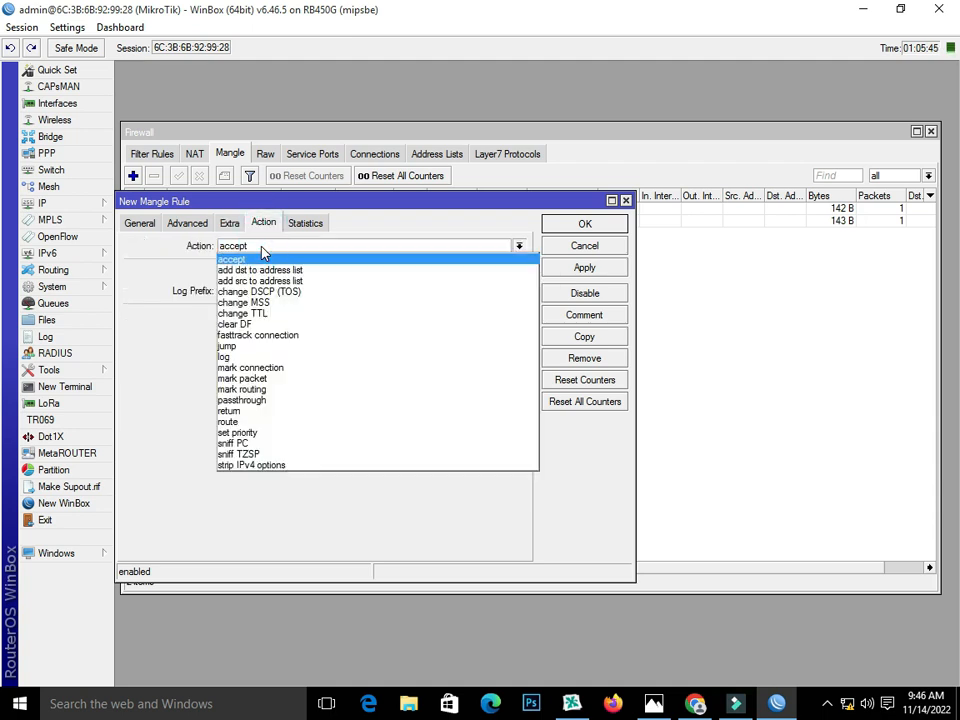
click(281, 369)
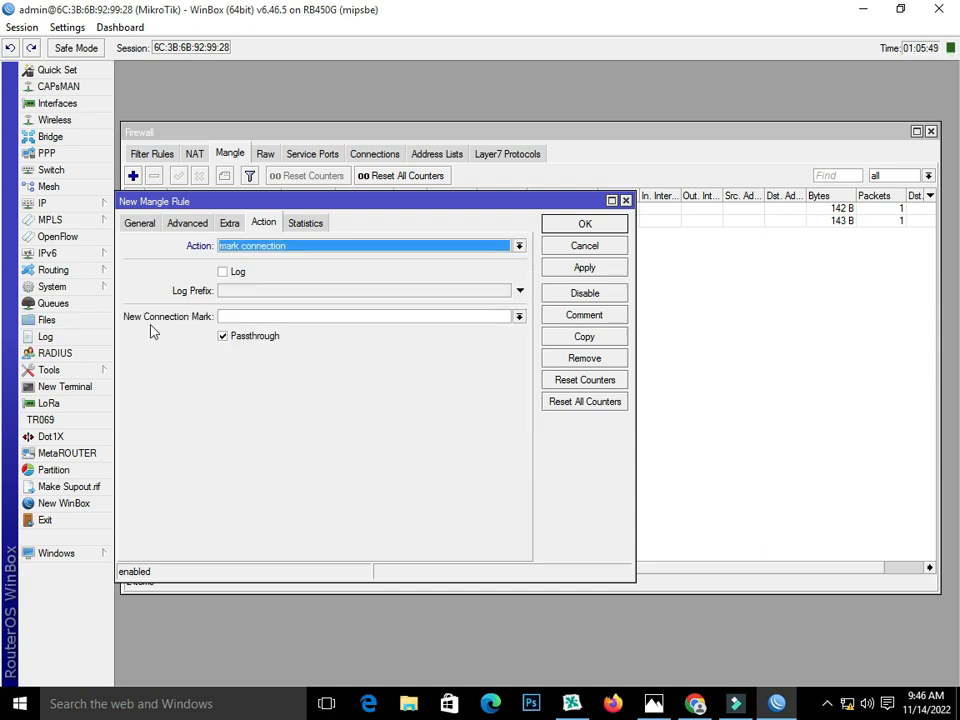
click(242, 317)
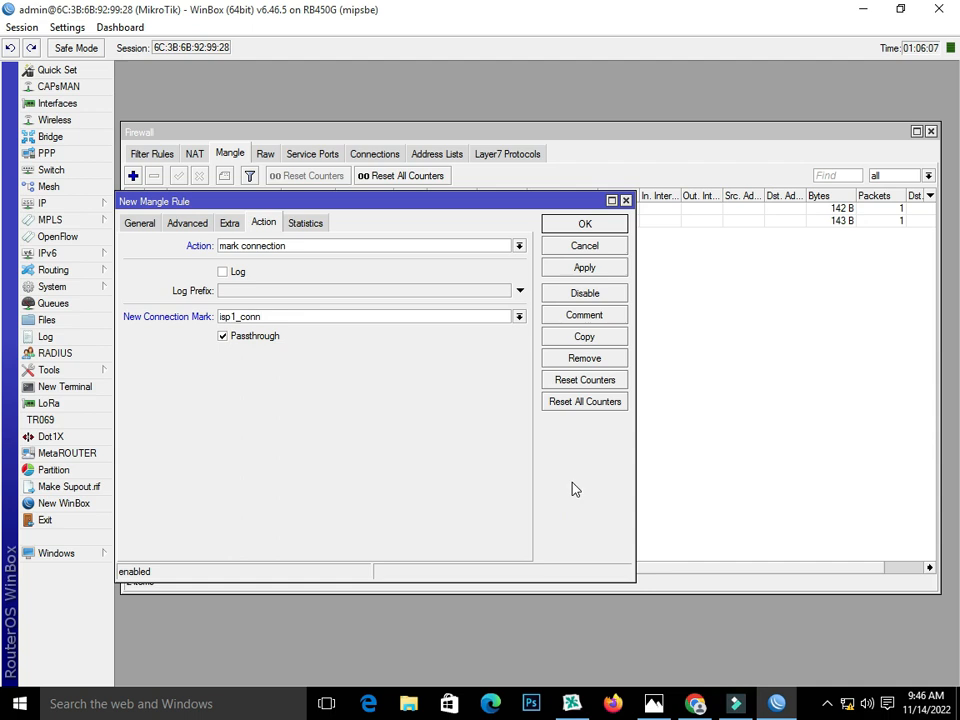
click(590, 268)
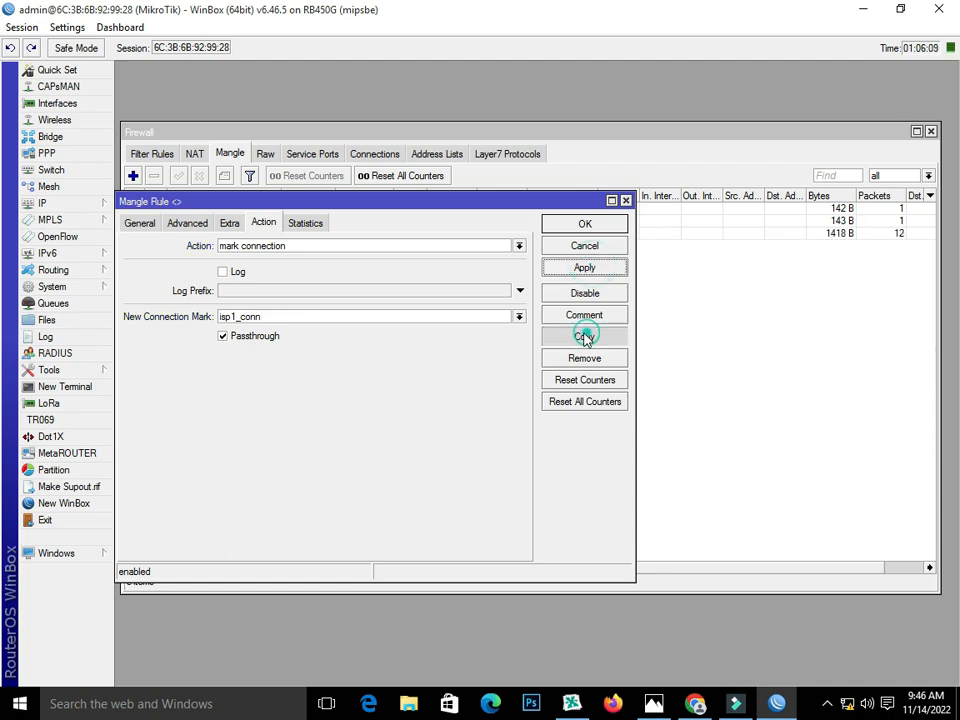
Step: Copy the rule as classifier 2/1 marking isp2_conn, apply, and close both windows
click(586, 337)
click(160, 243)
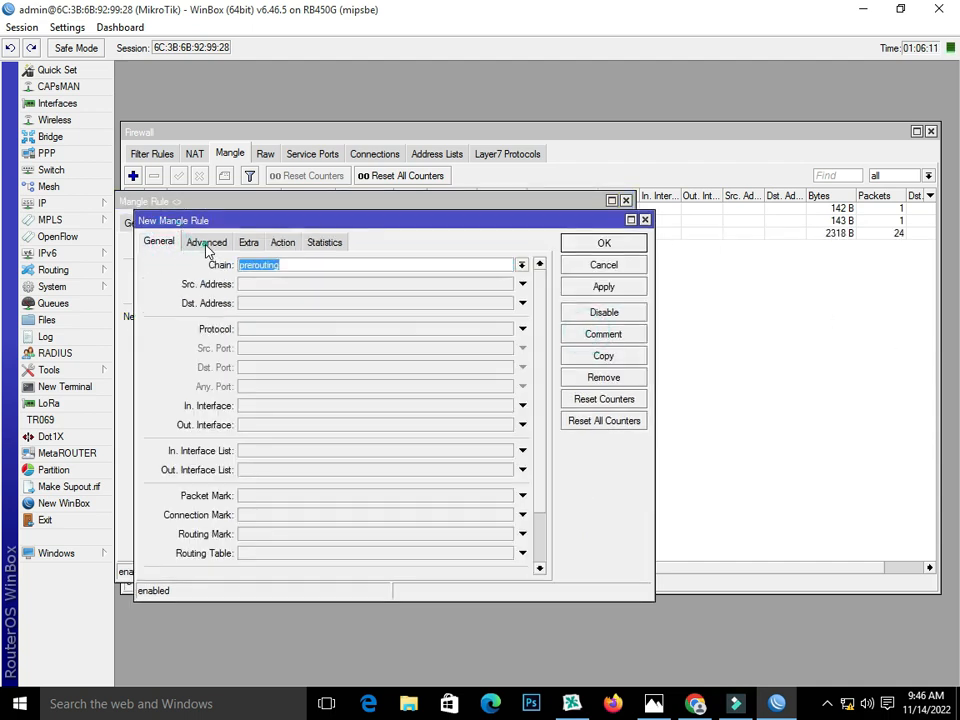
click(207, 245)
double_click(476, 392)
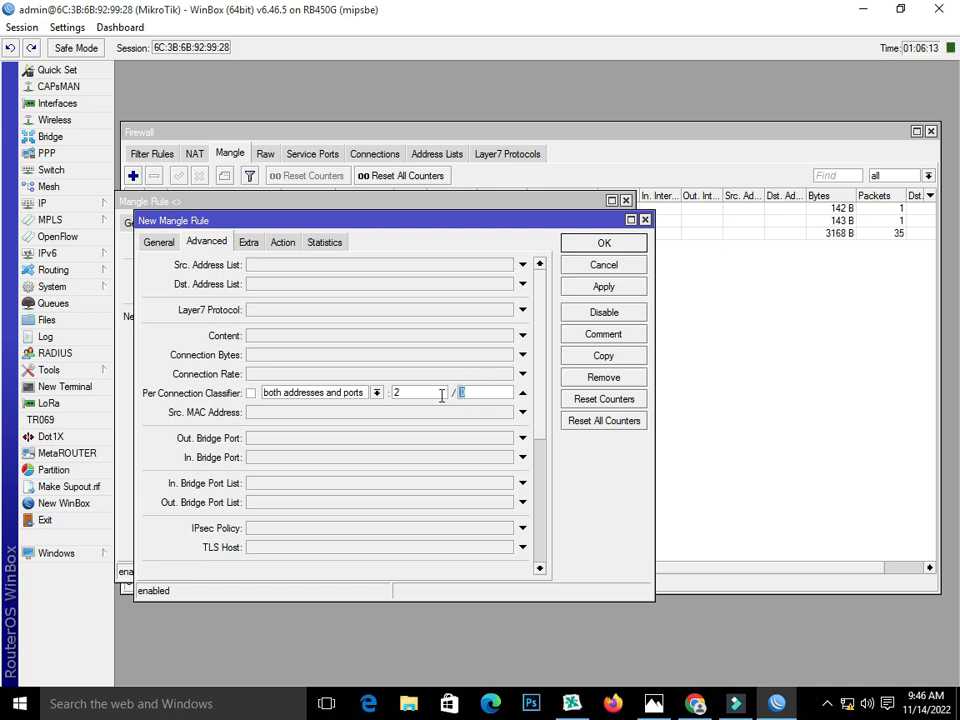
click(249, 244)
click(282, 242)
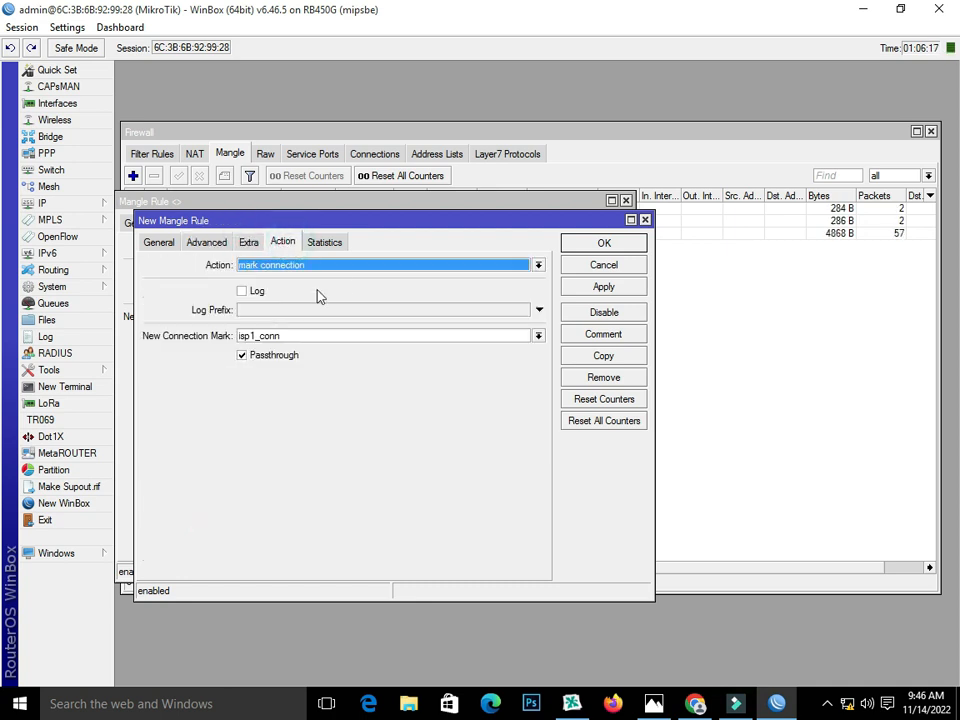
click(253, 335)
key(BackSpace)
text(2)
click(603, 285)
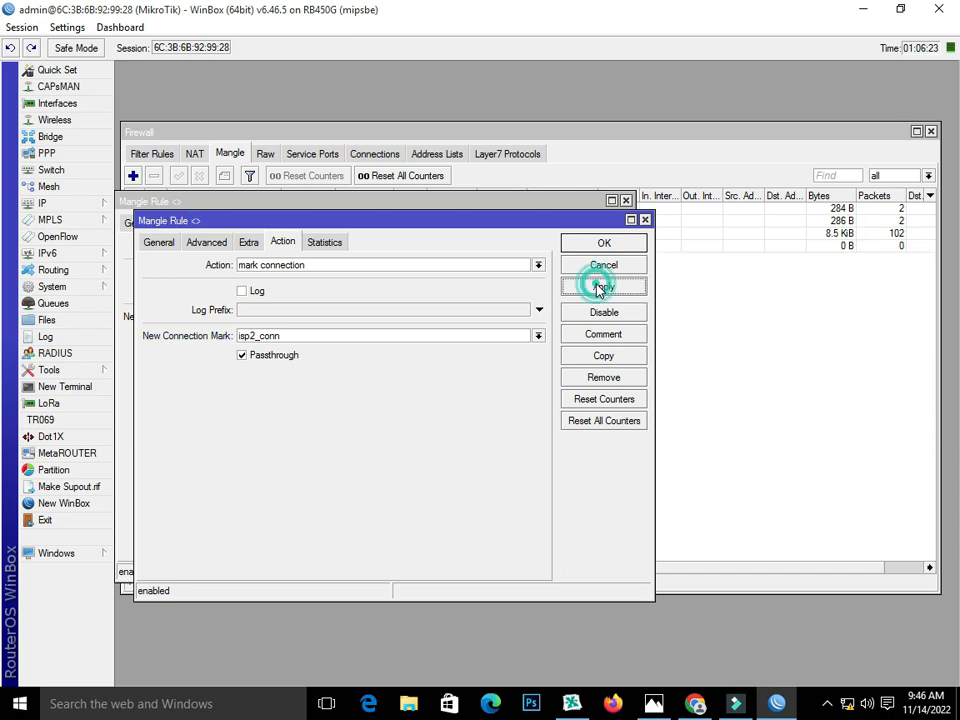
click(588, 245)
click(576, 223)
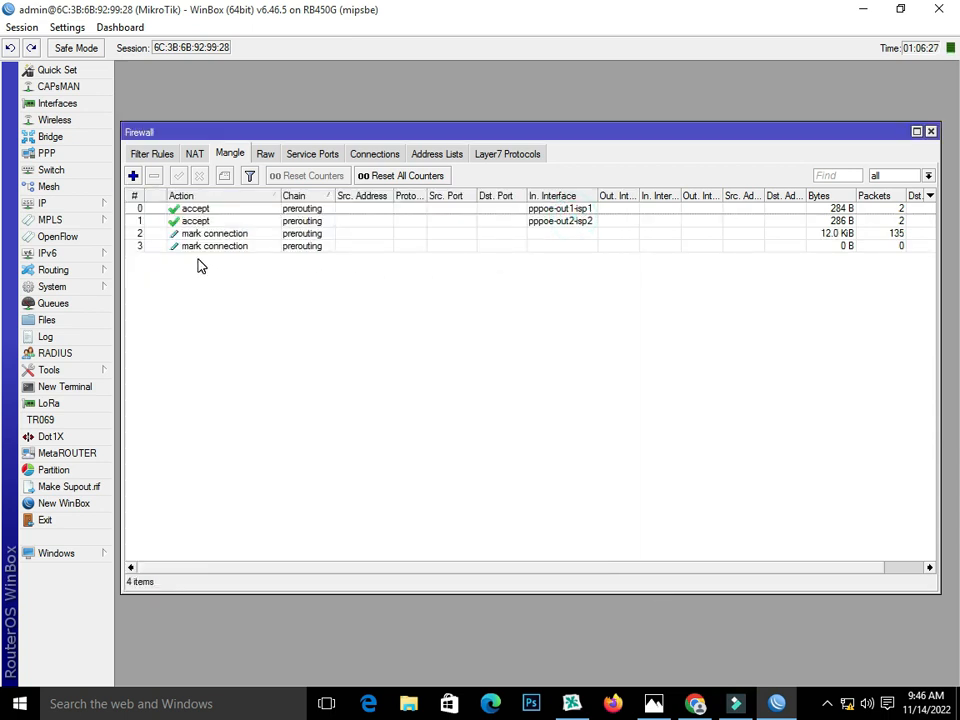
Step: Add a mangle rule matching connection mark isp1_conn that marks routing to_isp1
click(133, 176)
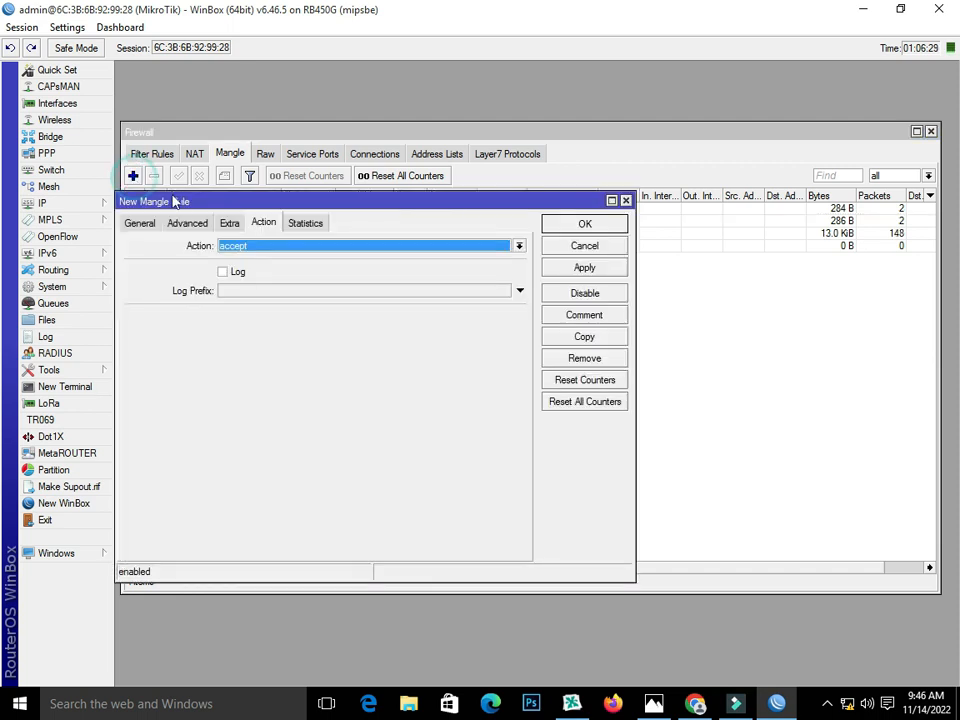
click(139, 222)
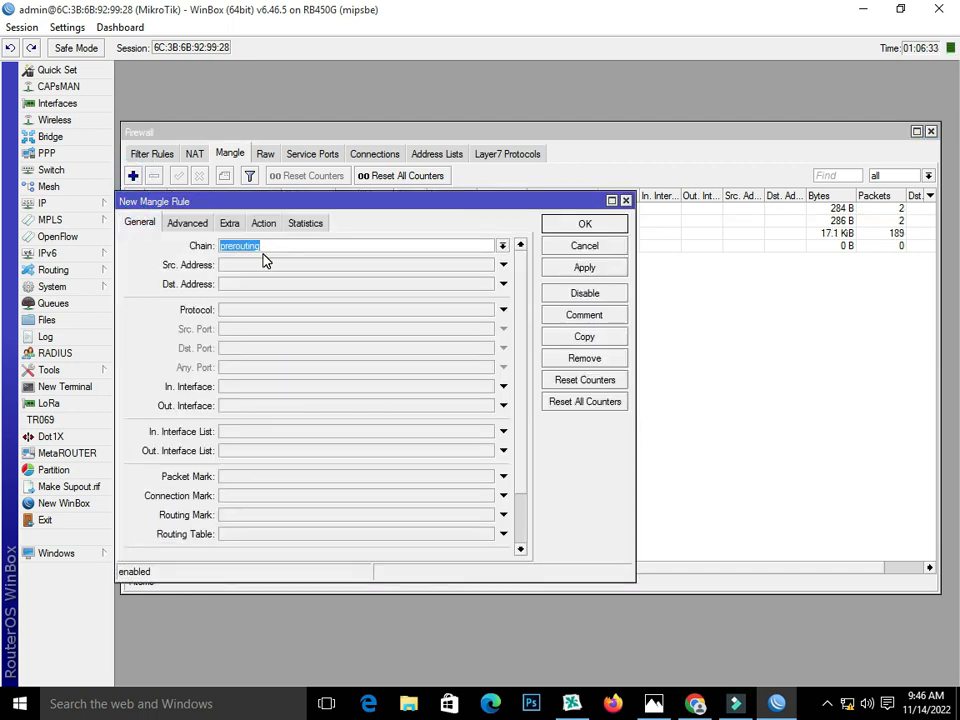
click(237, 497)
click(486, 496)
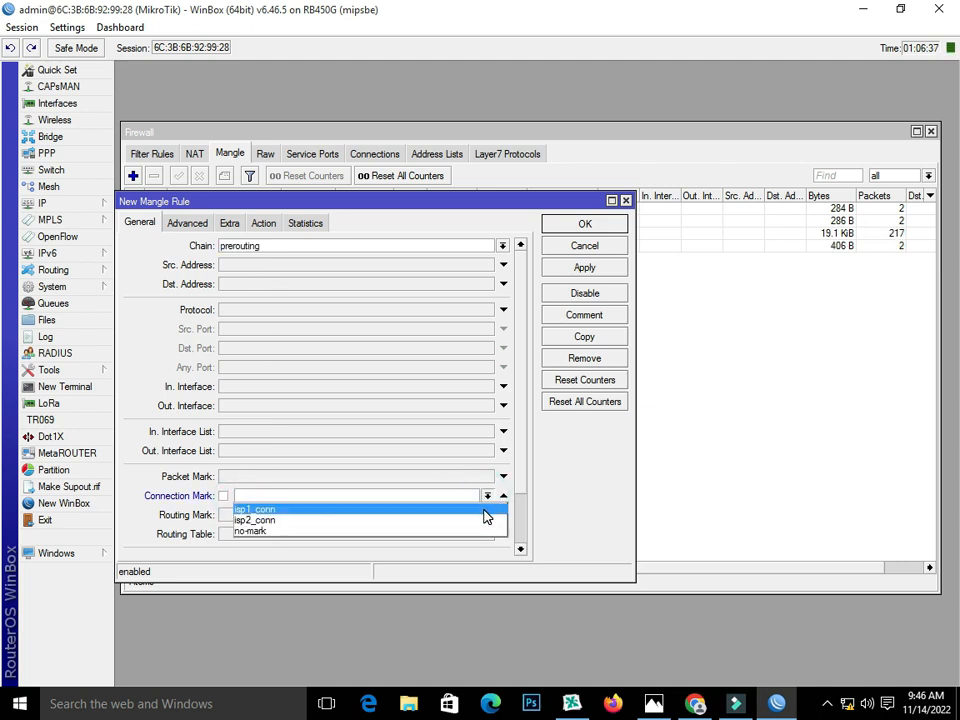
click(484, 510)
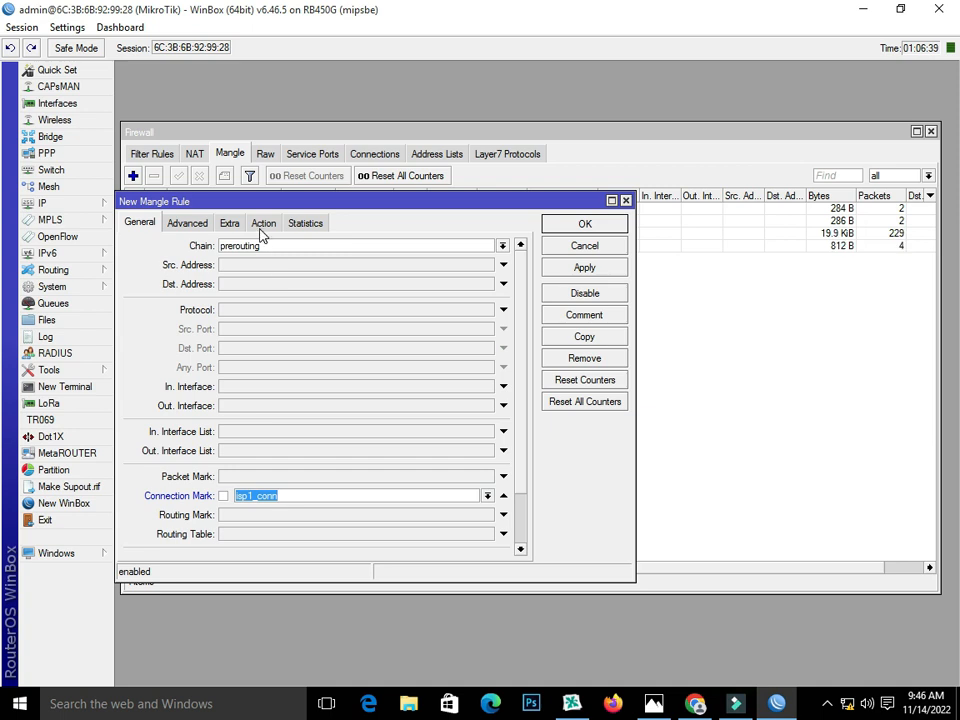
click(263, 223)
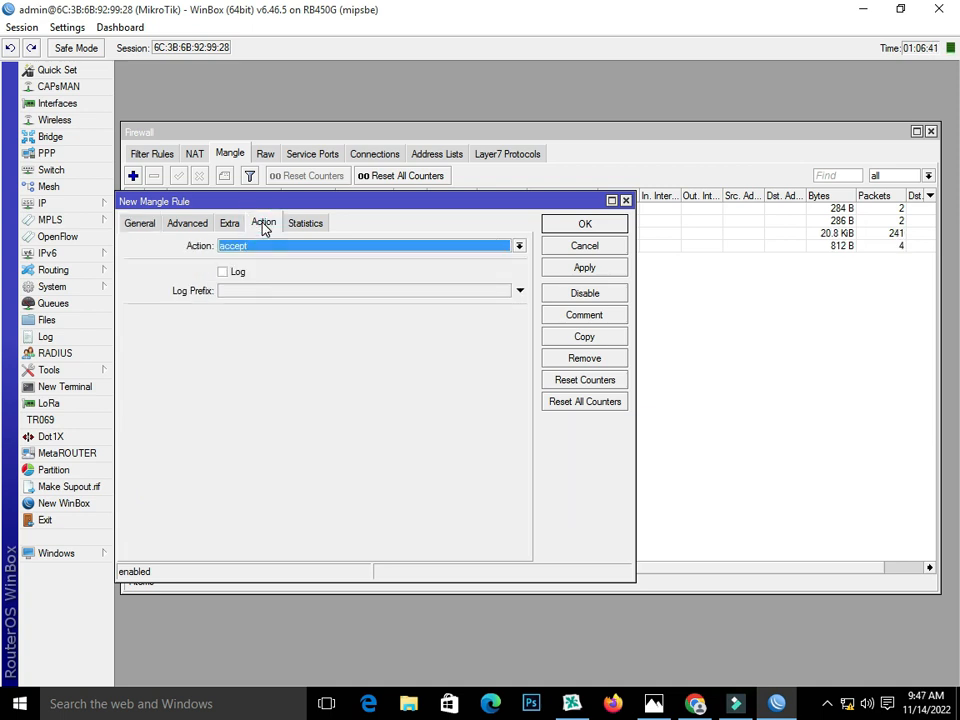
click(272, 246)
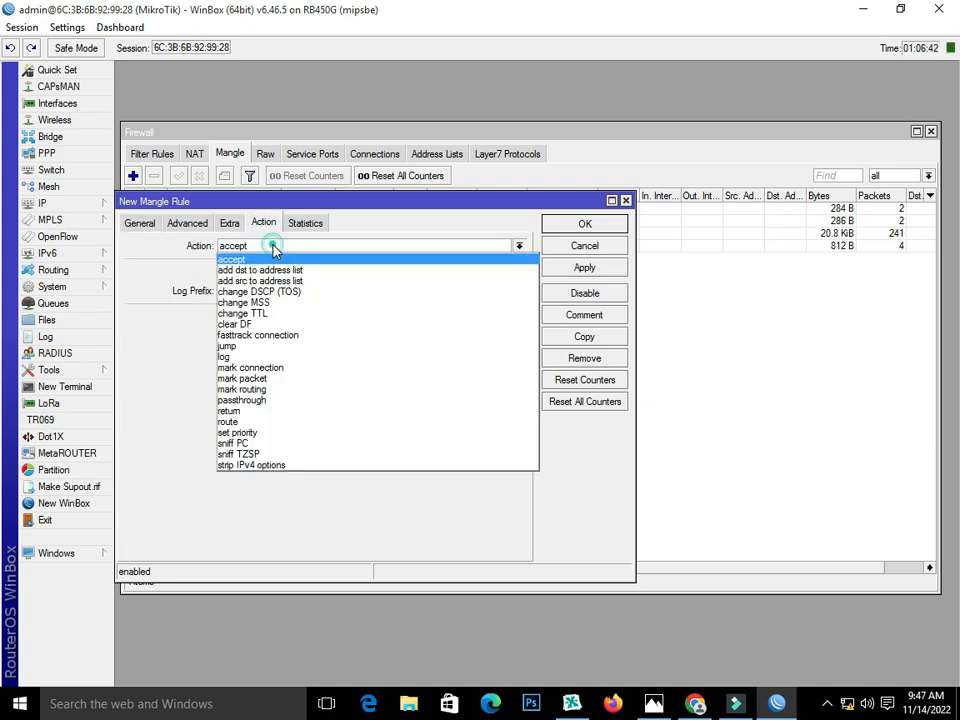
click(297, 390)
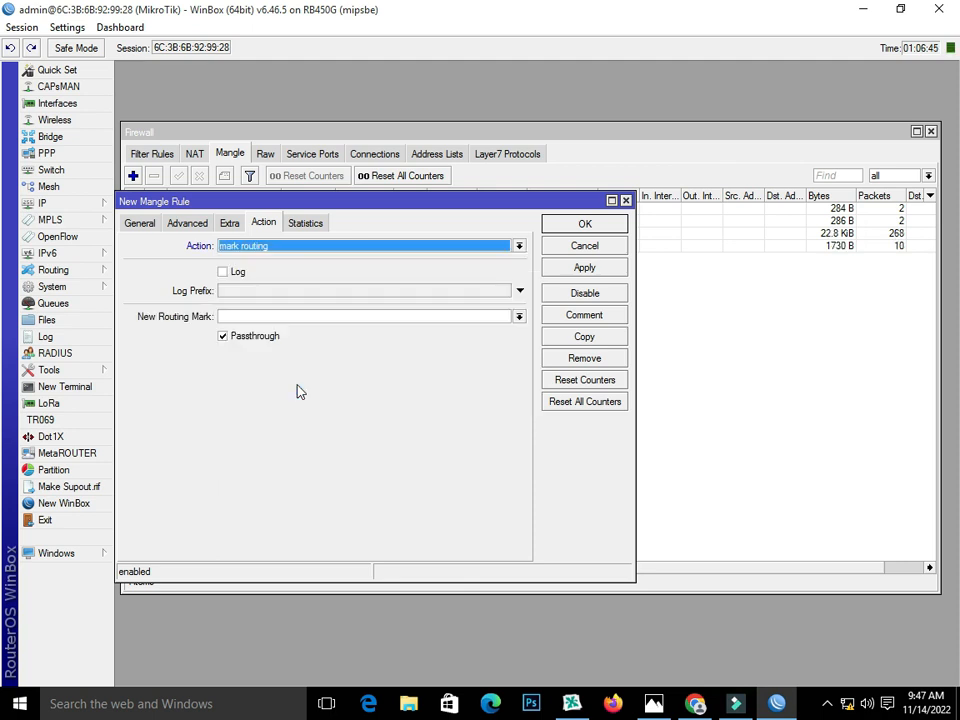
click(253, 317)
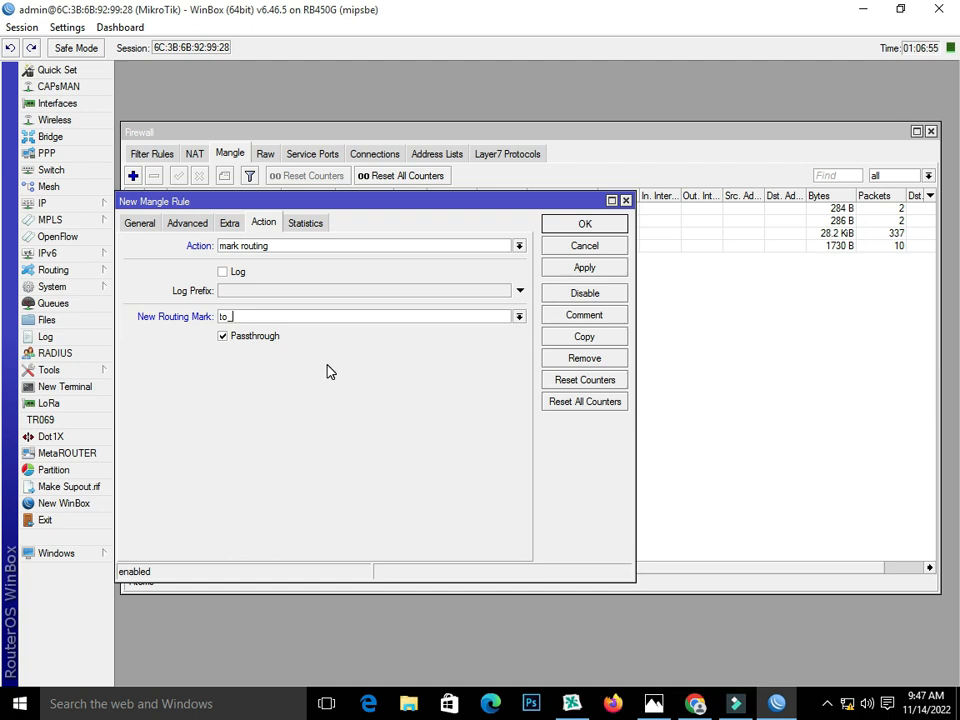
text(1)
click(584, 267)
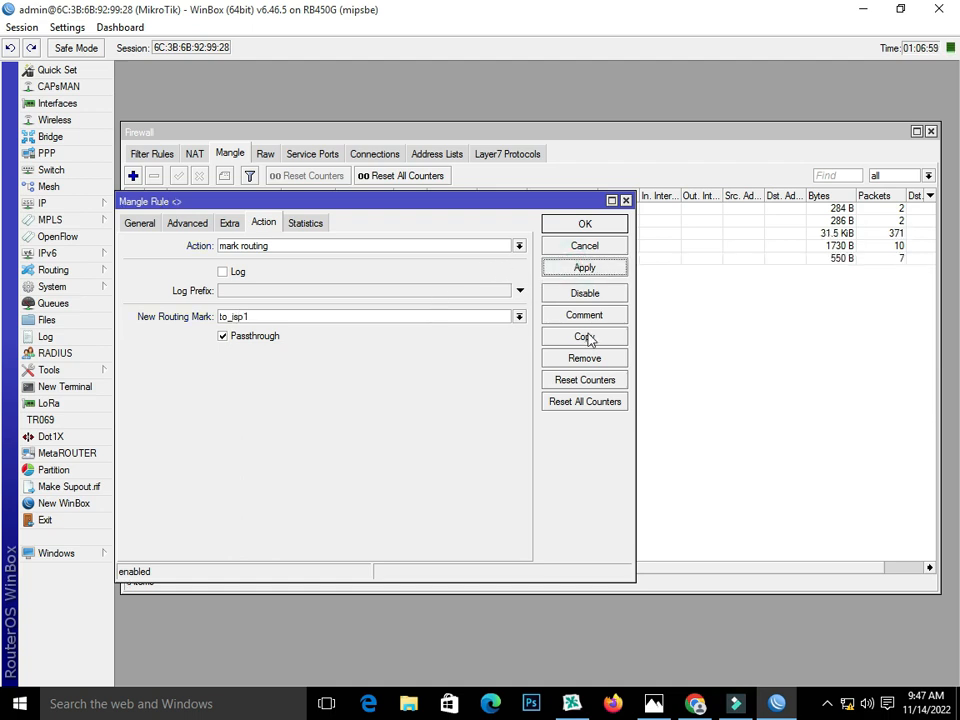
Step: Copy it to match isp2_conn with routing mark to_isp2, apply, and close both windows
click(584, 336)
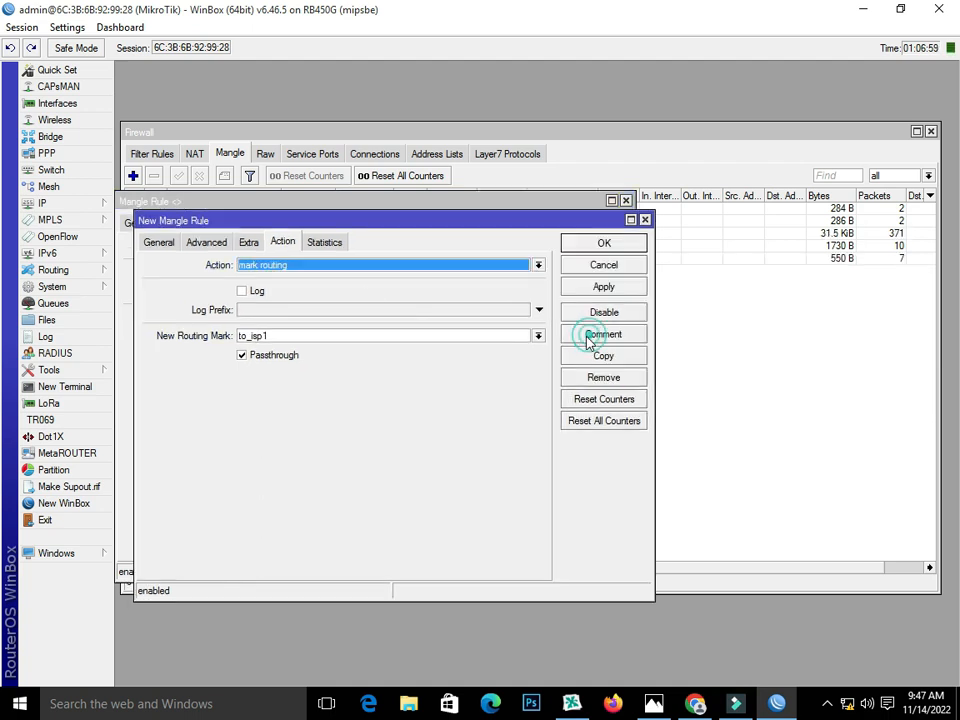
click(158, 242)
click(507, 514)
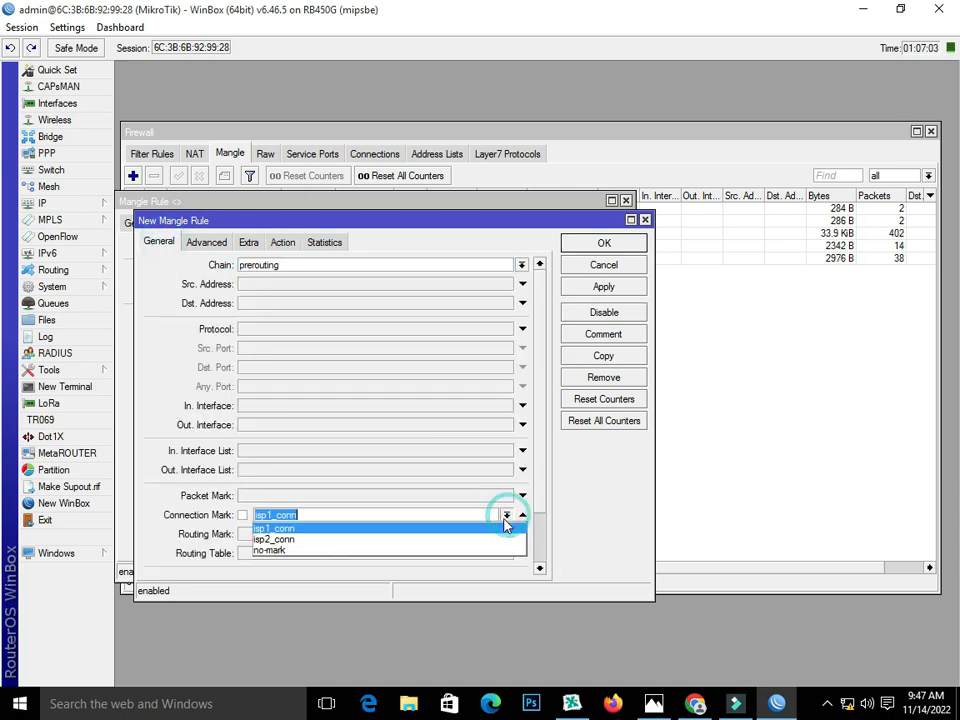
click(495, 537)
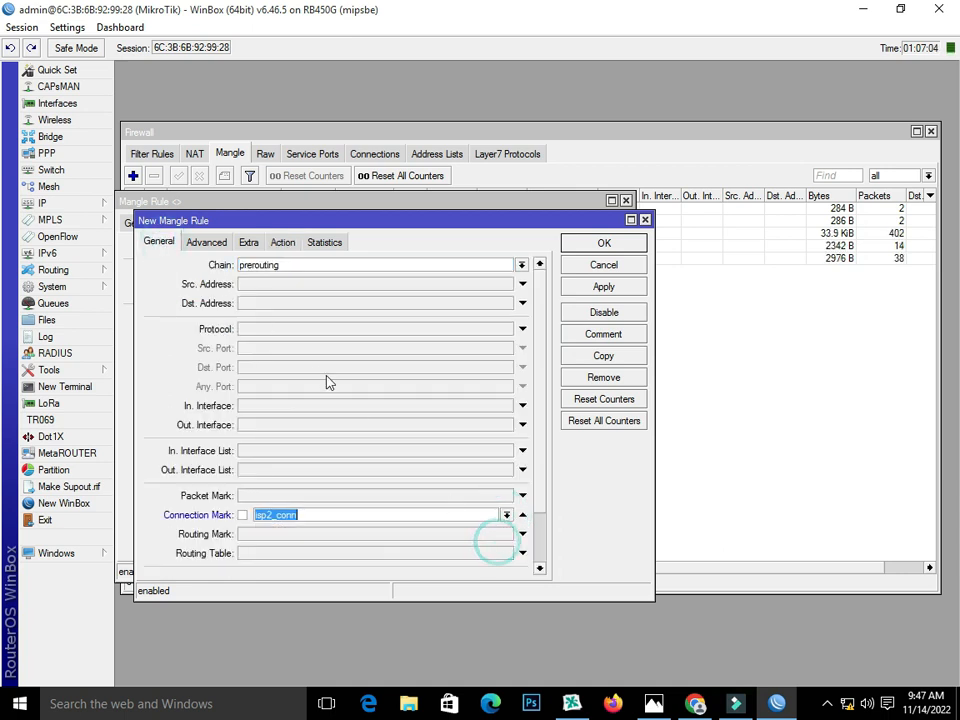
click(282, 242)
click(274, 337)
key(BackSpace)
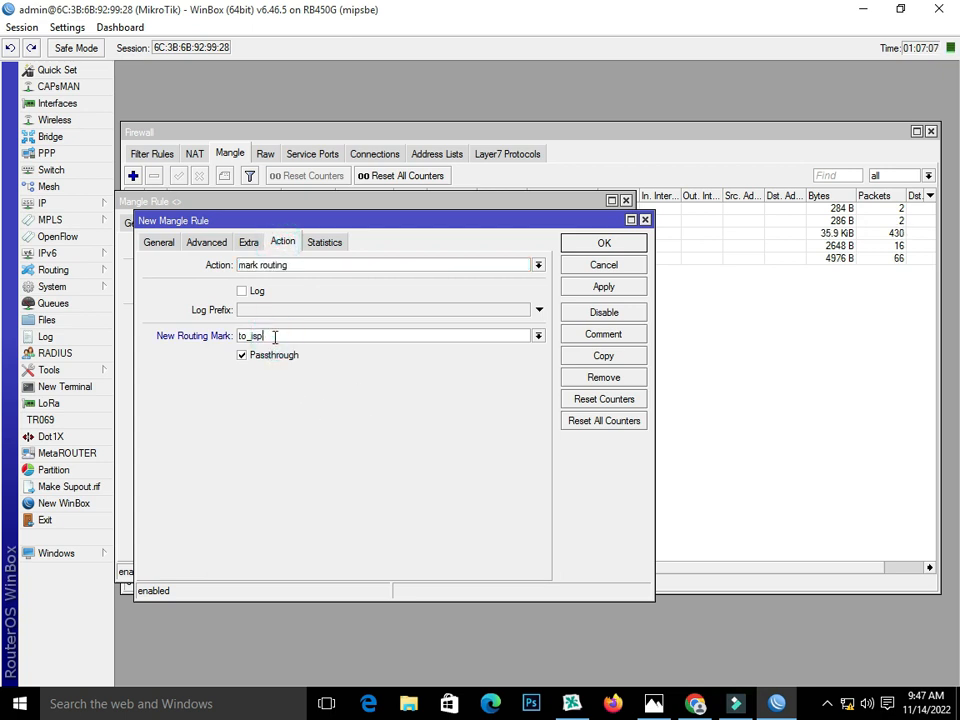
text(2)
click(575, 287)
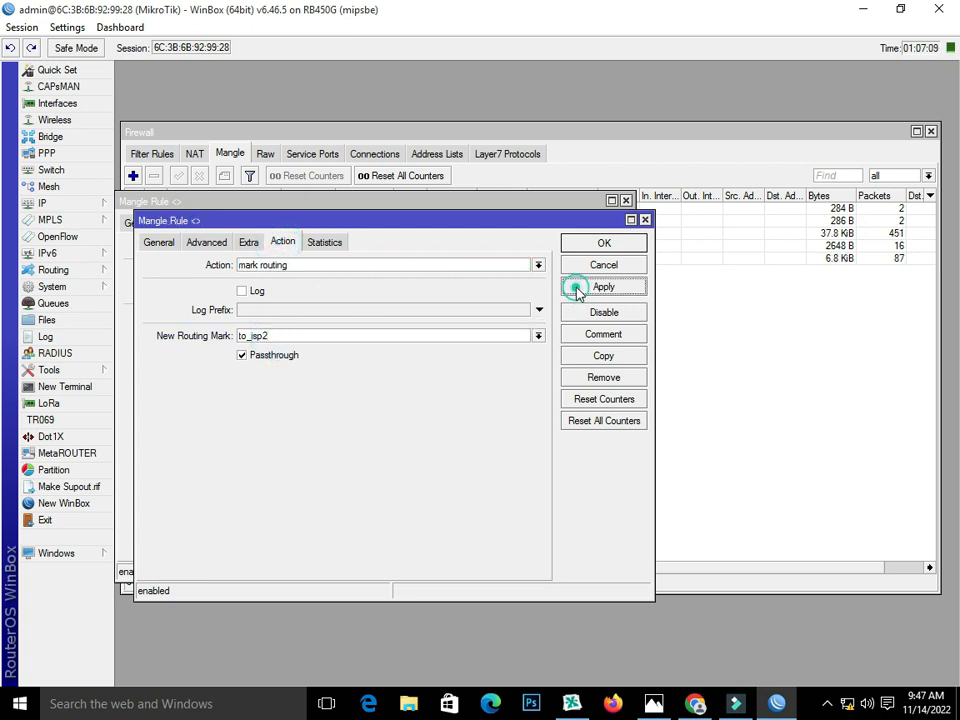
click(582, 258)
click(585, 226)
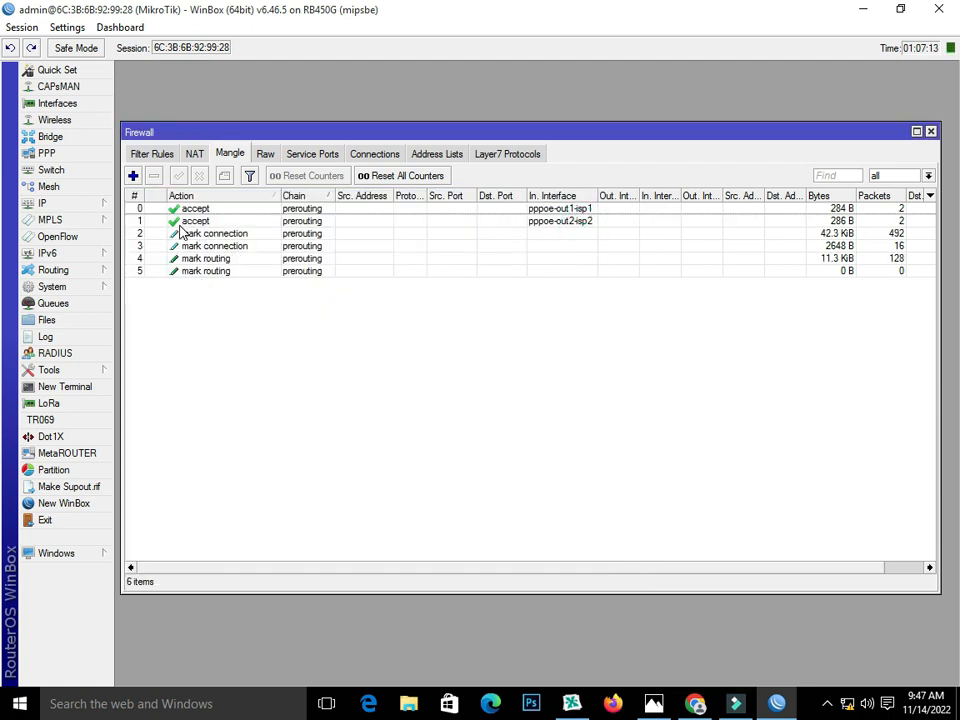
Step: Add a NAT masquerade rule with Out. Interface pppoe-out1-isp1
click(193, 155)
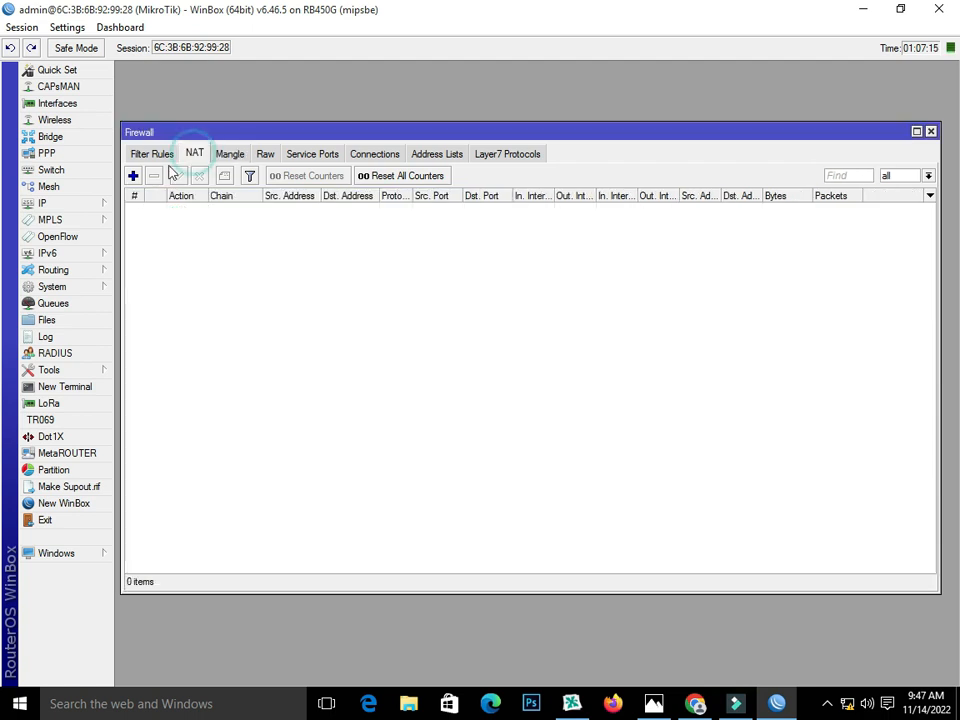
click(133, 176)
click(330, 285)
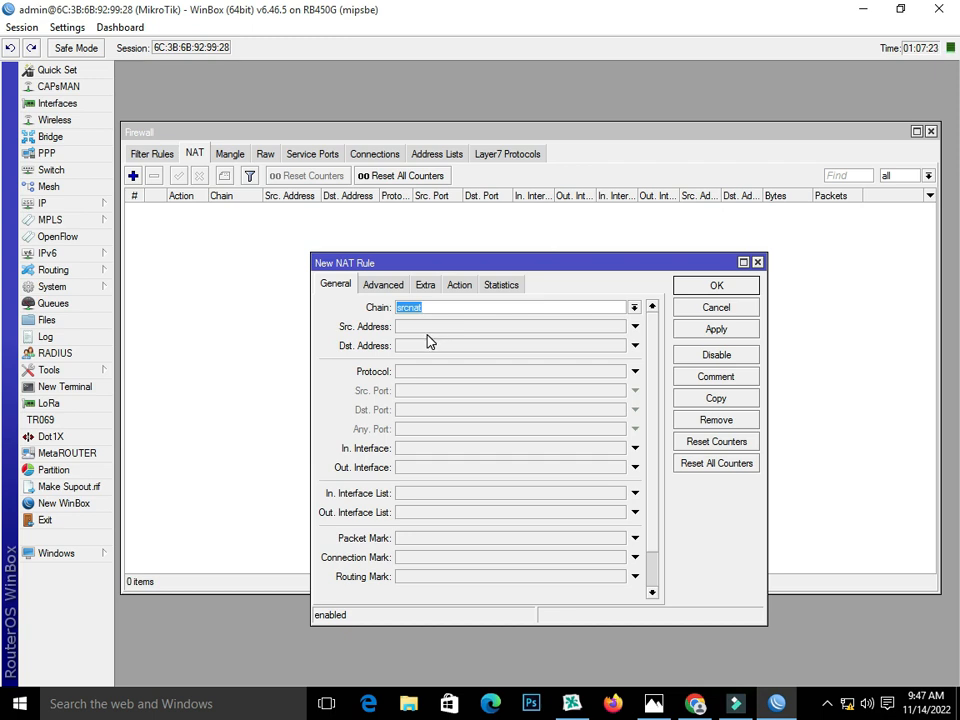
click(426, 467)
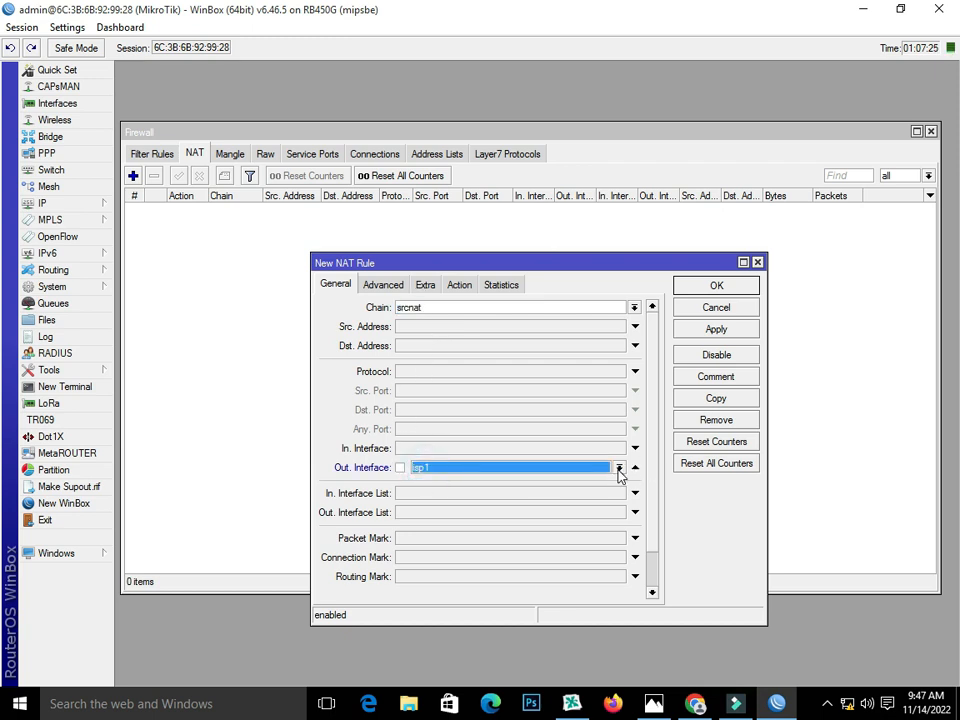
click(619, 467)
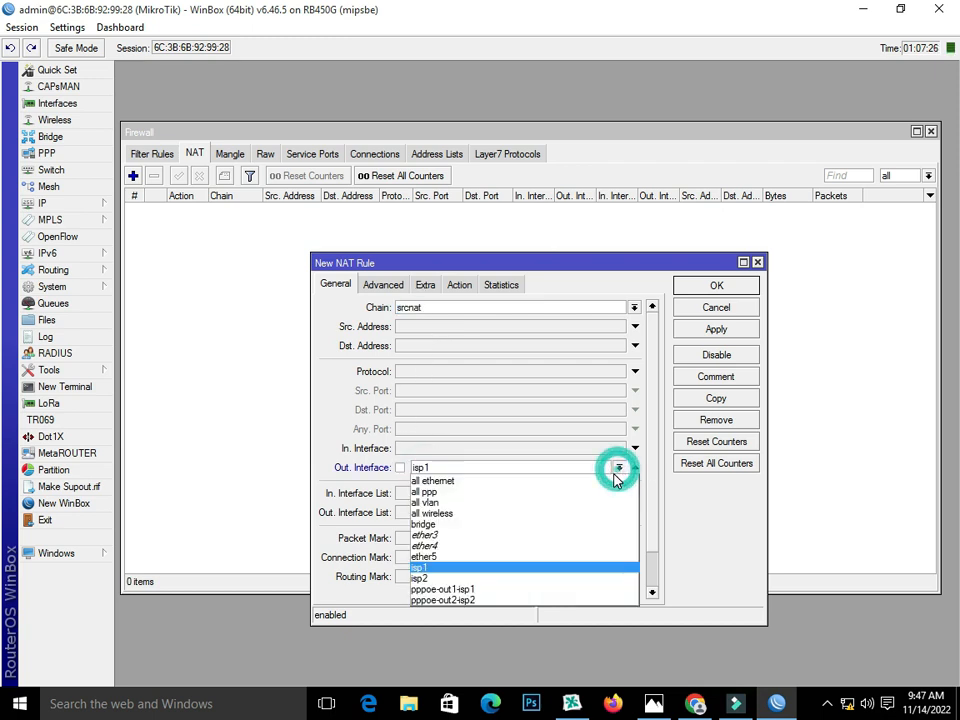
click(591, 591)
click(459, 285)
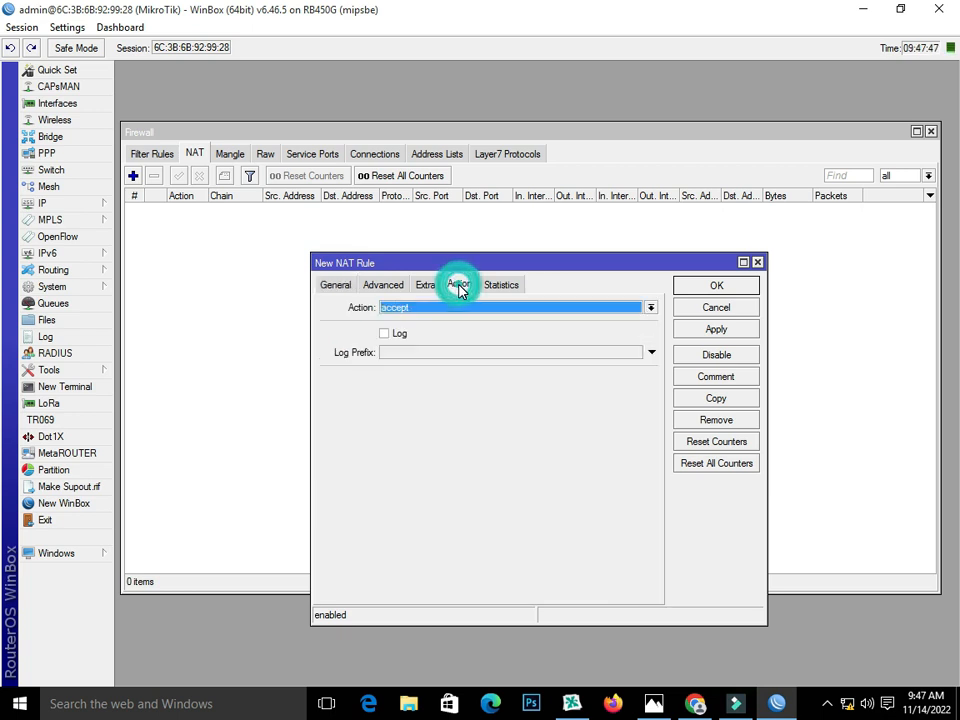
click(549, 307)
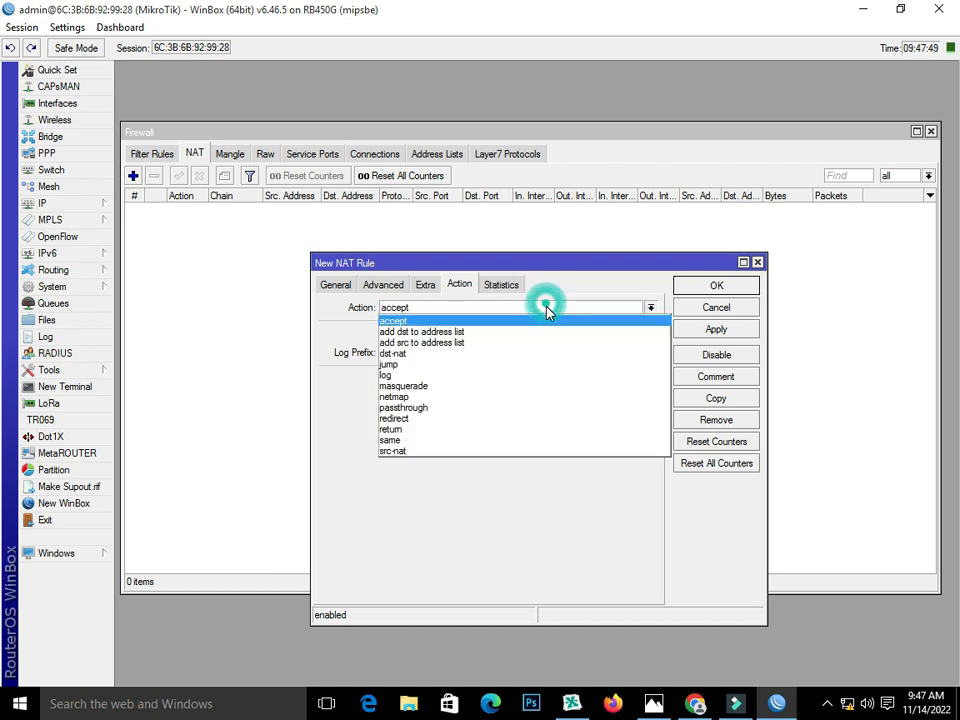
click(543, 387)
click(740, 329)
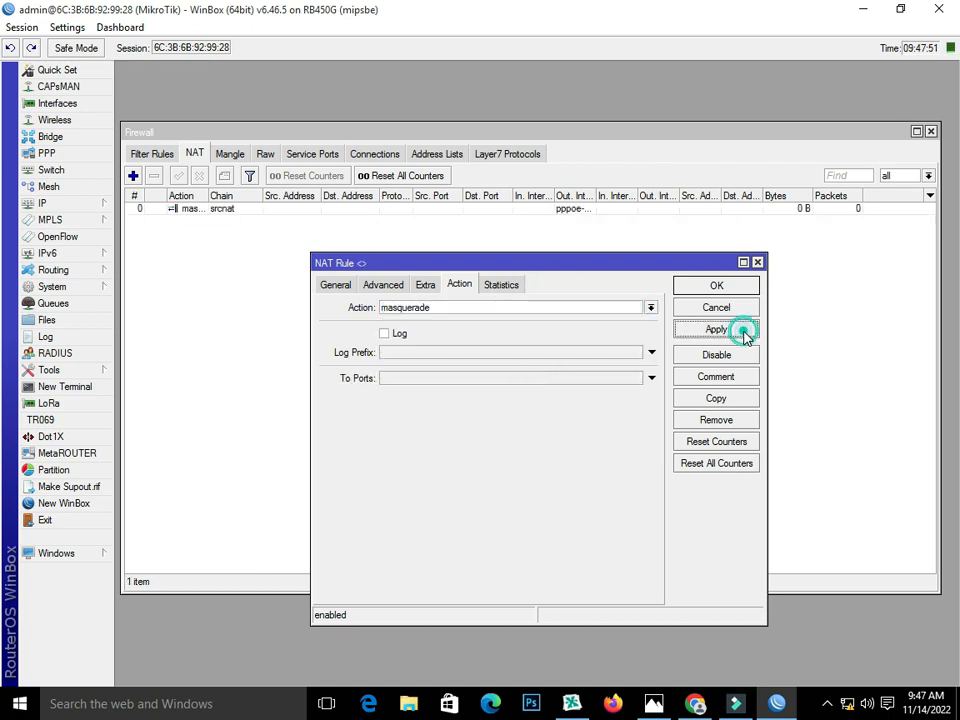
Step: Copy it with Out. Interface pppoe-out2-isp2, apply, and close both rule editors
click(735, 398)
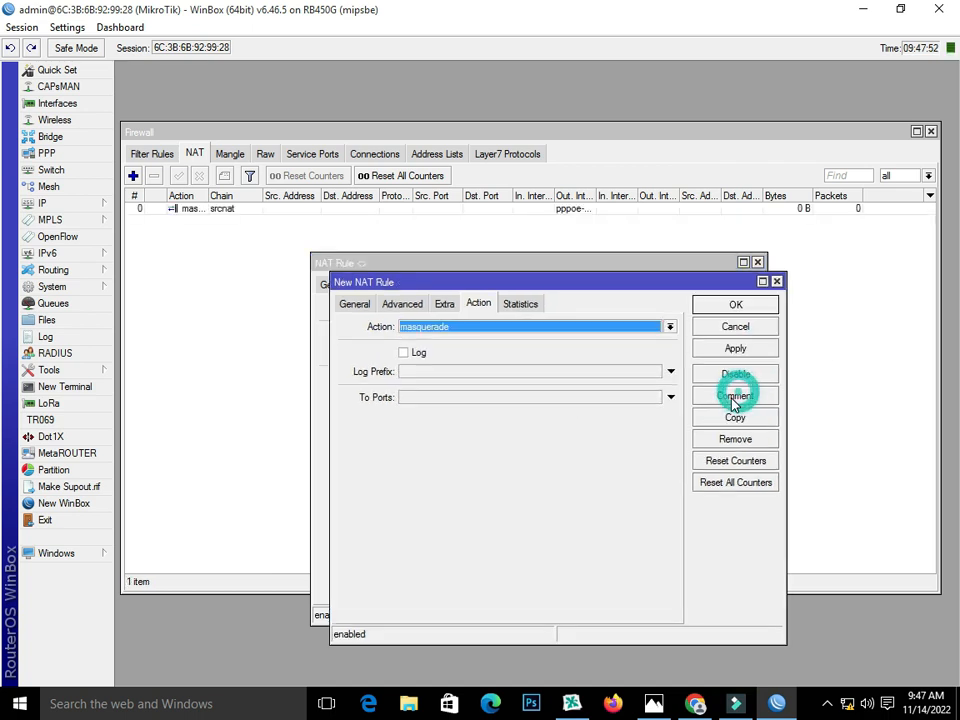
click(366, 310)
click(637, 487)
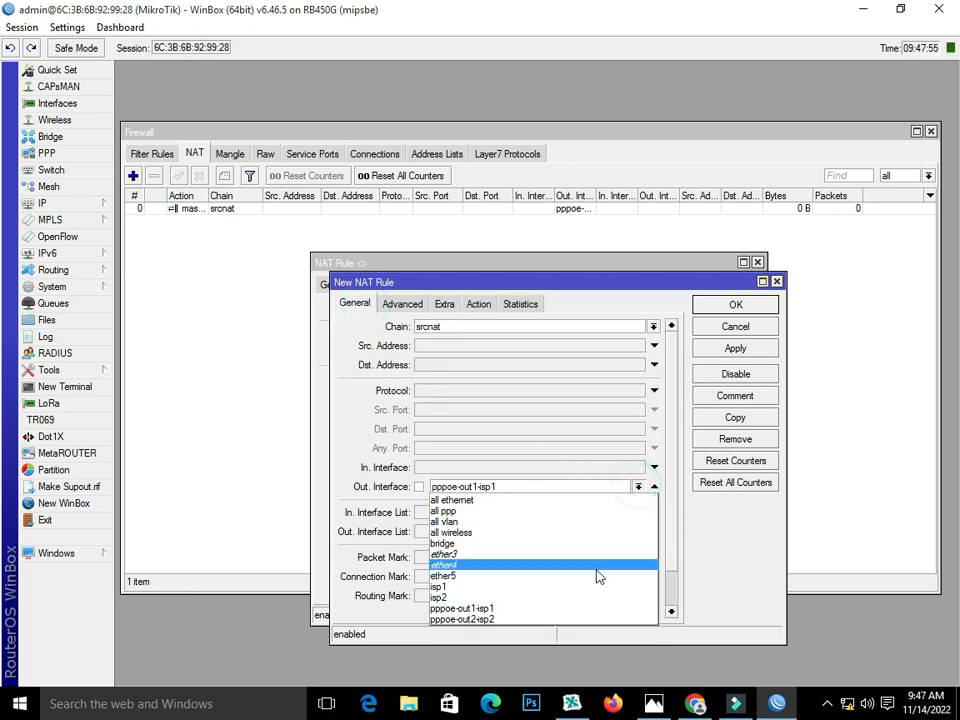
click(588, 620)
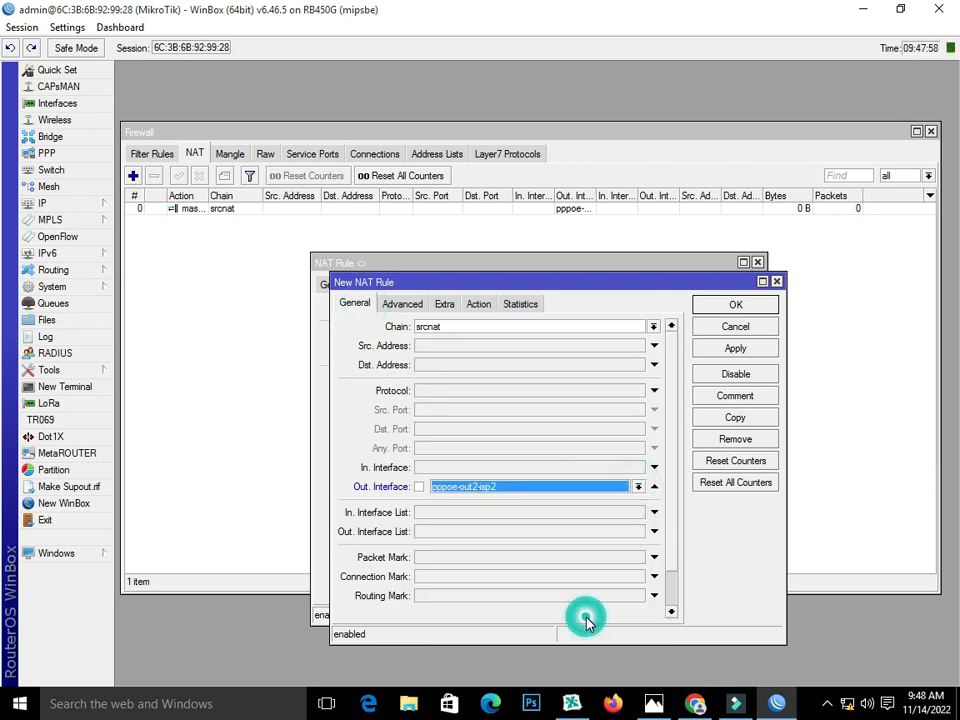
click(734, 350)
click(735, 304)
click(733, 283)
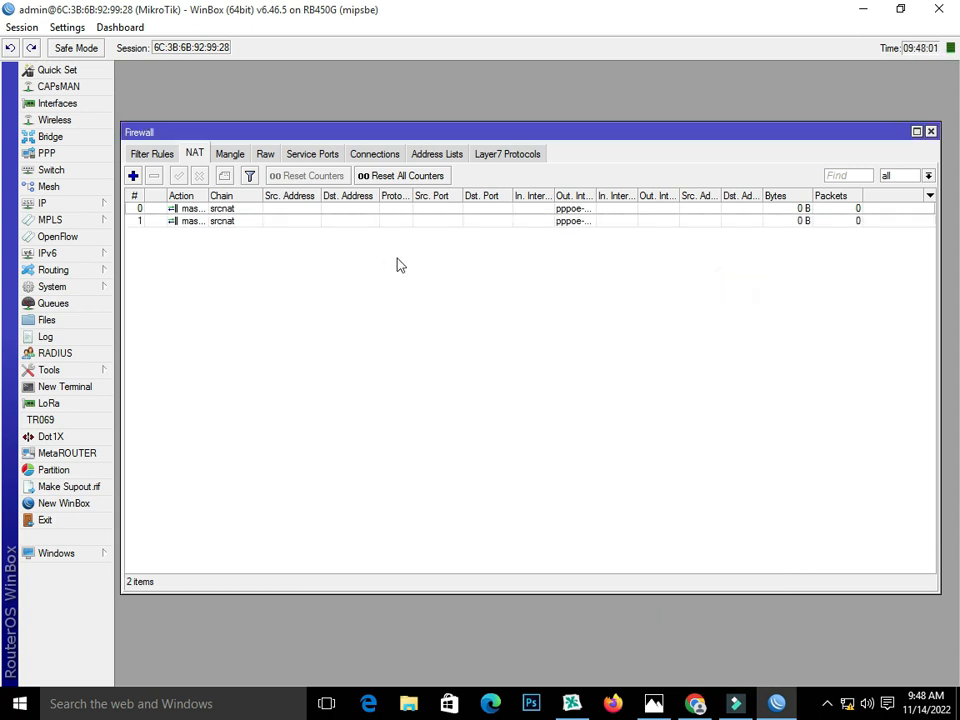
Step: In IP > Routes, add a route via gateway pppoe-out1-isp1 with routing mark to_isp1
mouse_move(432, 133)
mouse_down()
mouse_move(418, 140)
mouse_move(427, 150)
mouse_up()
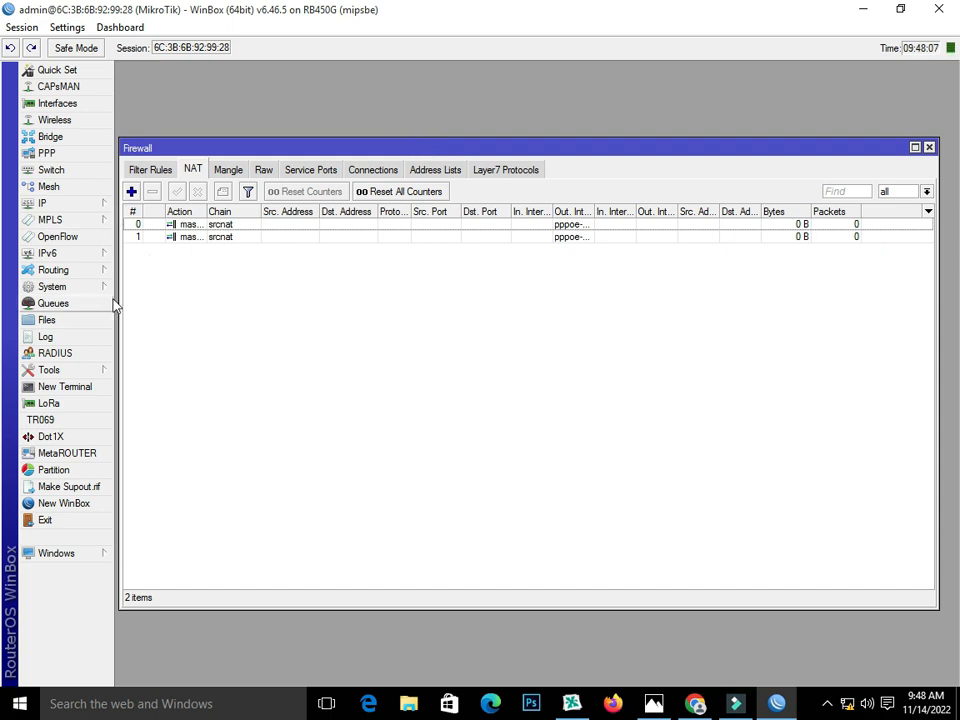
click(88, 206)
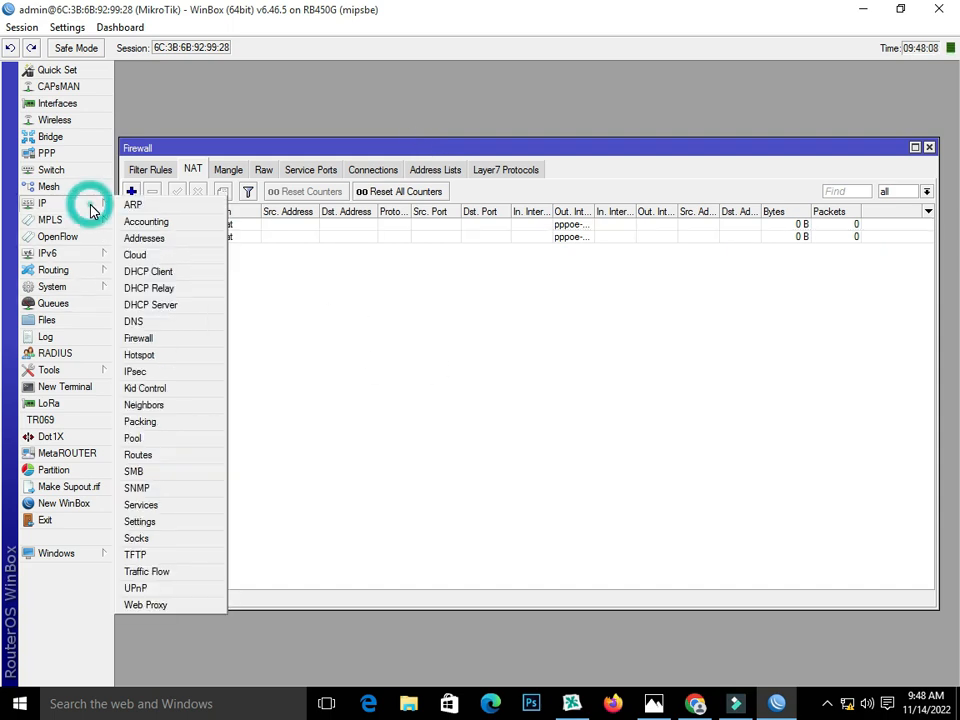
click(171, 455)
click(224, 194)
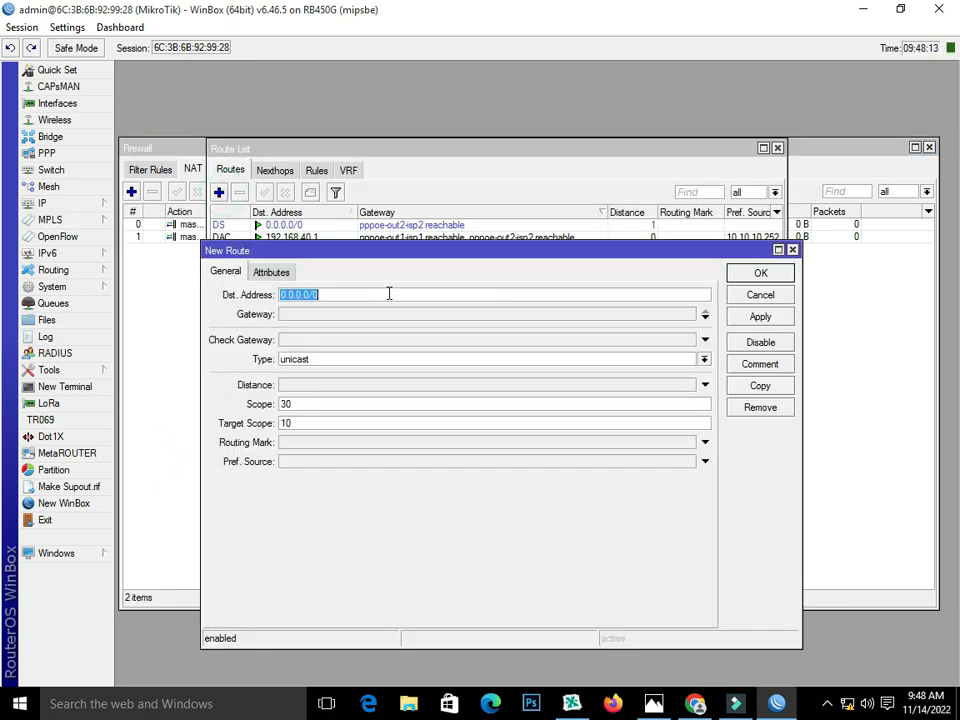
click(302, 319)
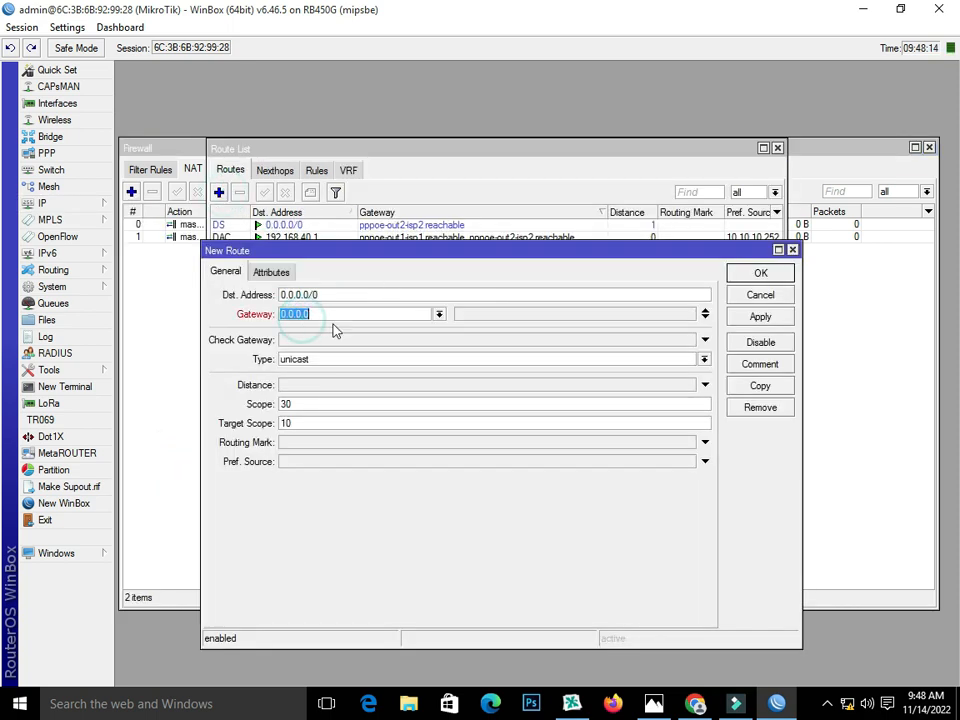
click(438, 314)
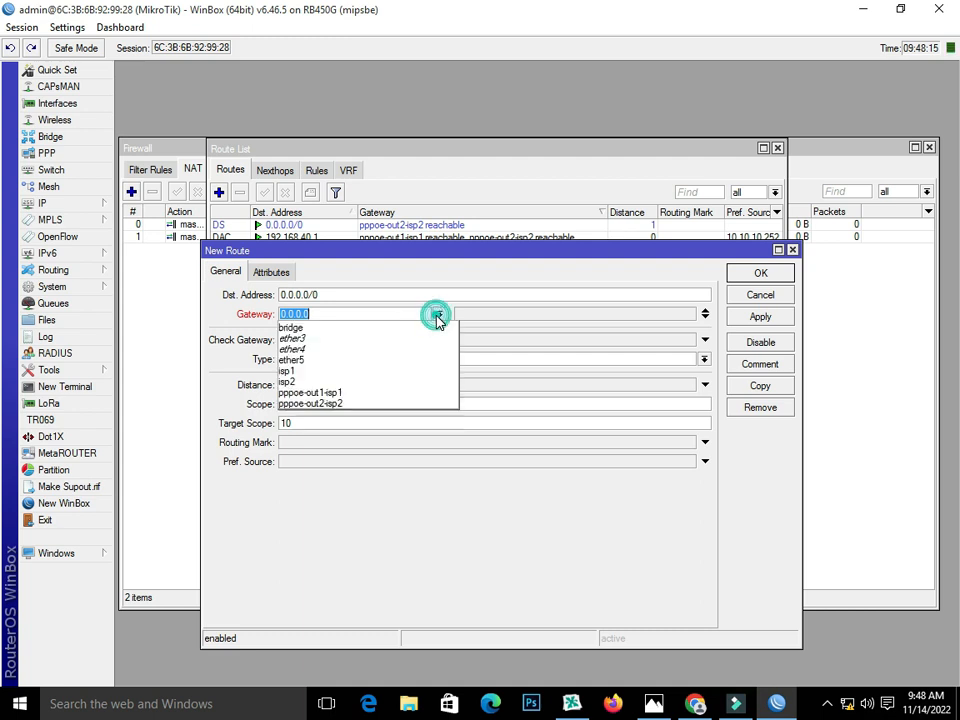
click(427, 396)
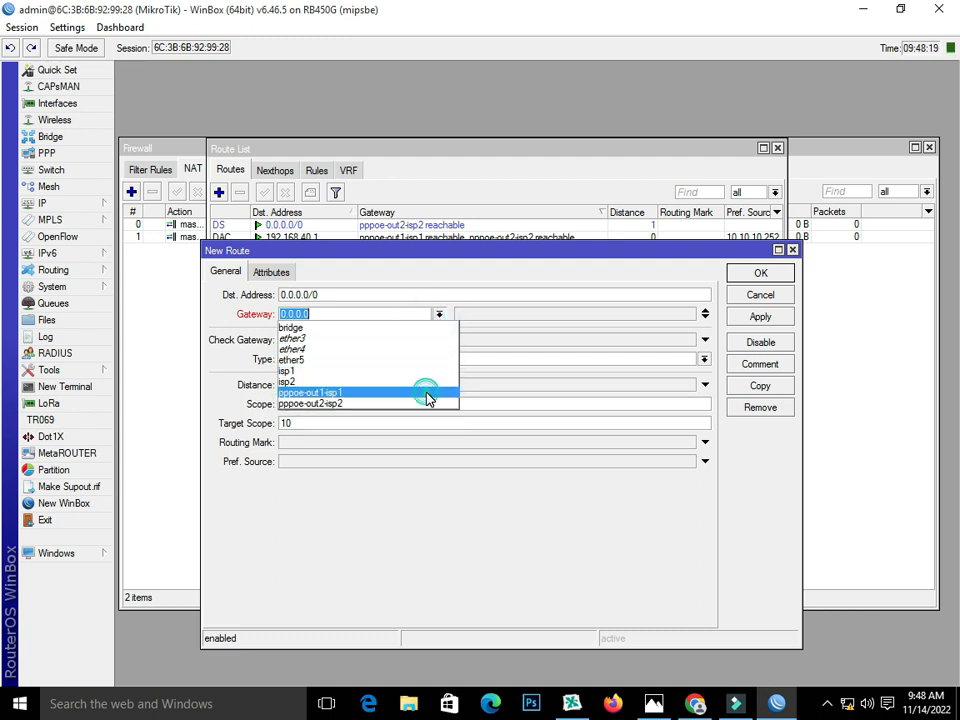
click(347, 443)
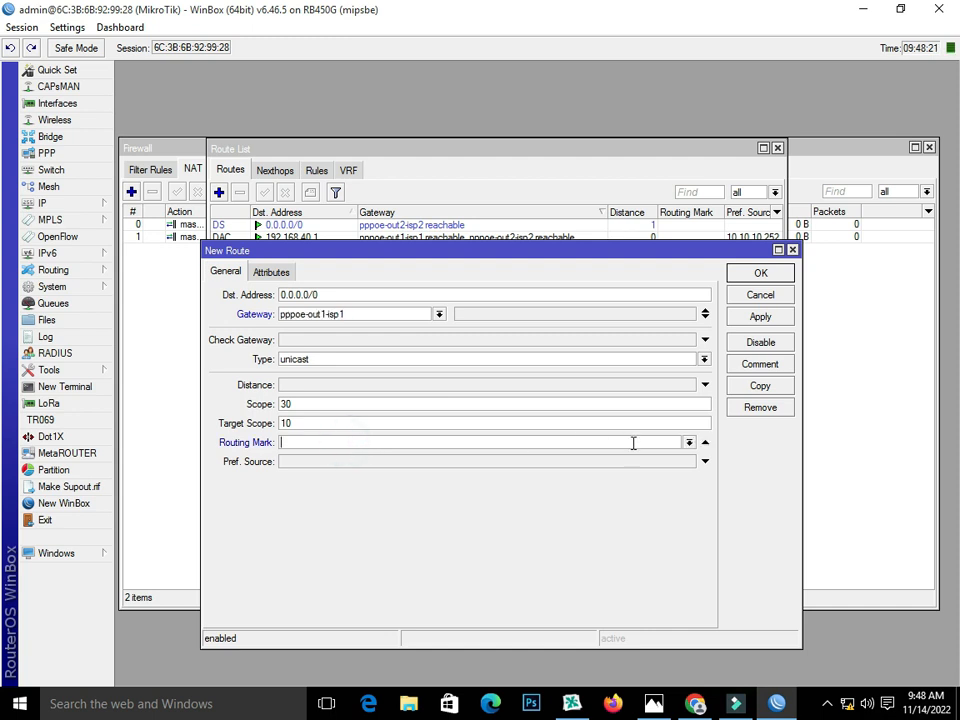
click(689, 443)
click(679, 467)
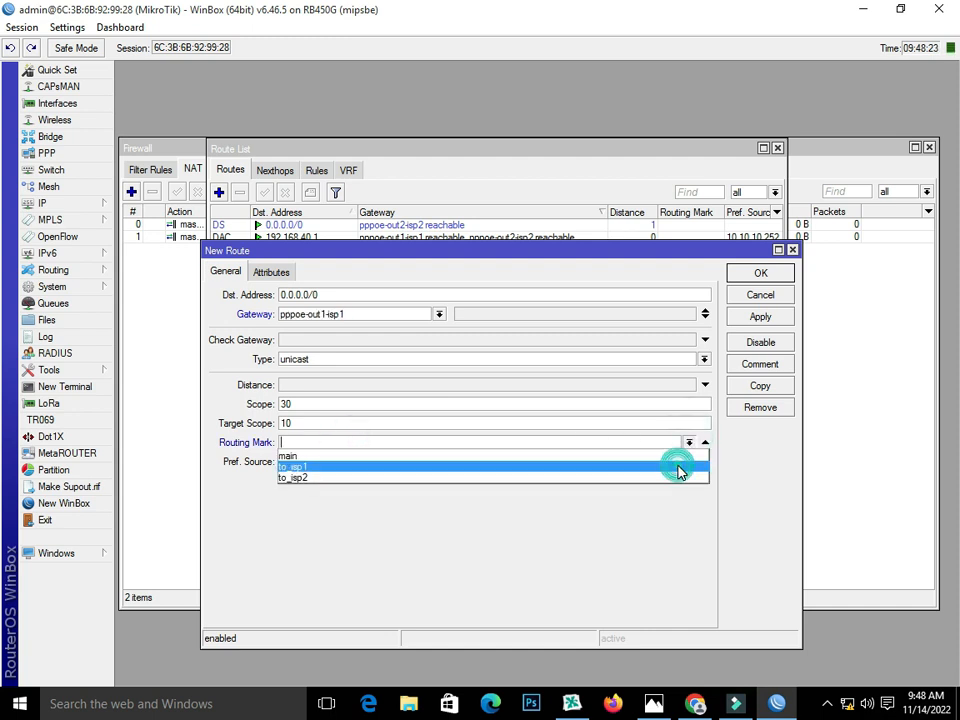
click(766, 318)
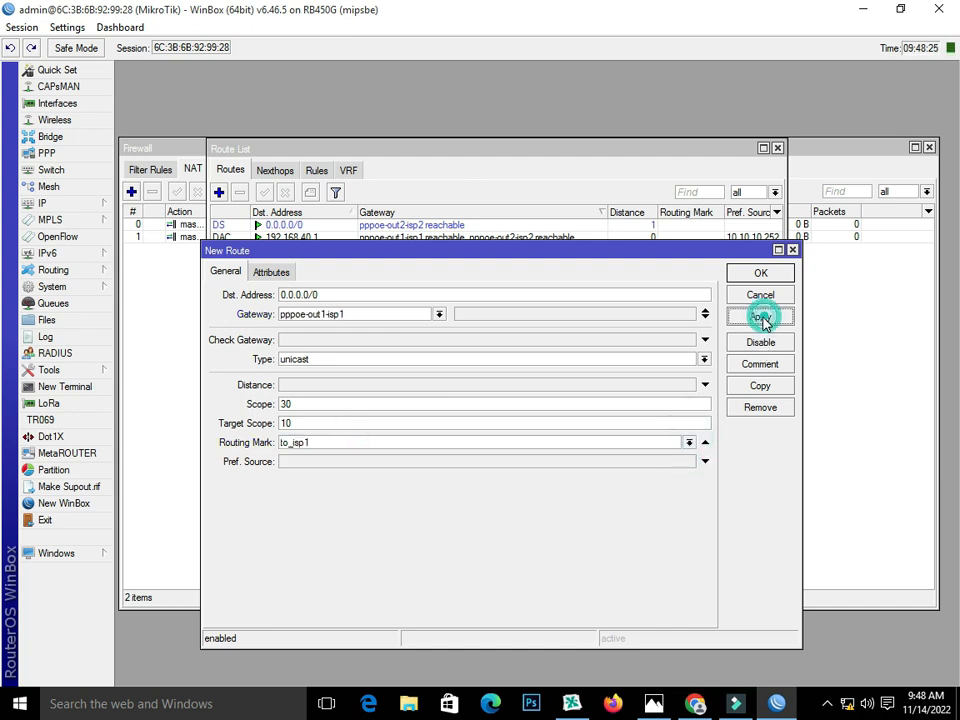
click(760, 273)
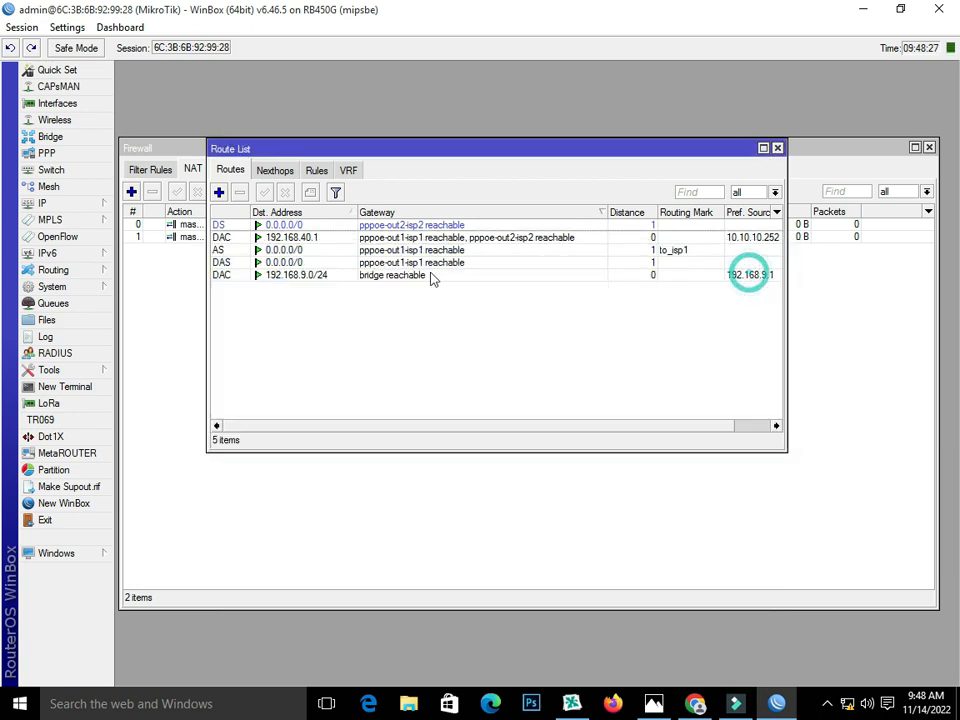
Step: Add a route via gateway pppoe-out2-isp2 tagged with routing mark to_isp2
click(220, 193)
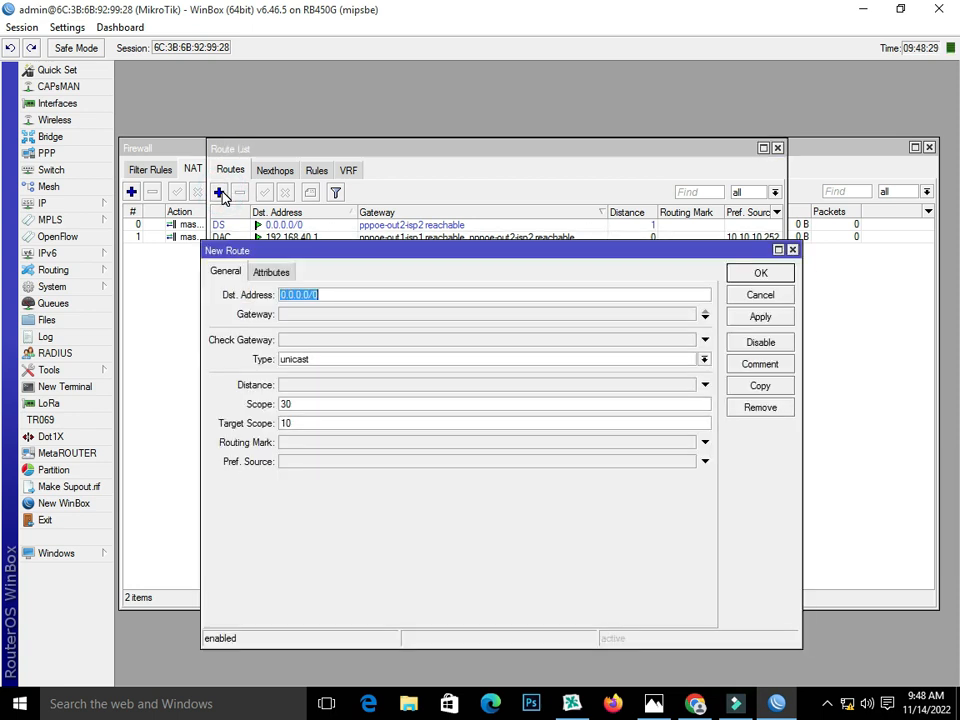
click(298, 314)
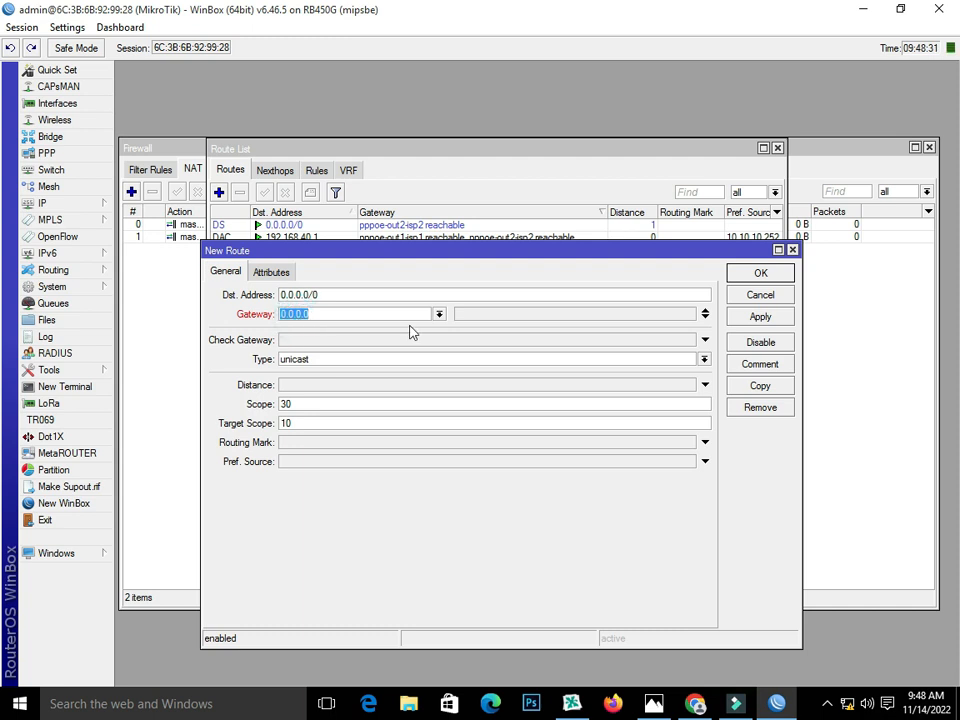
click(438, 314)
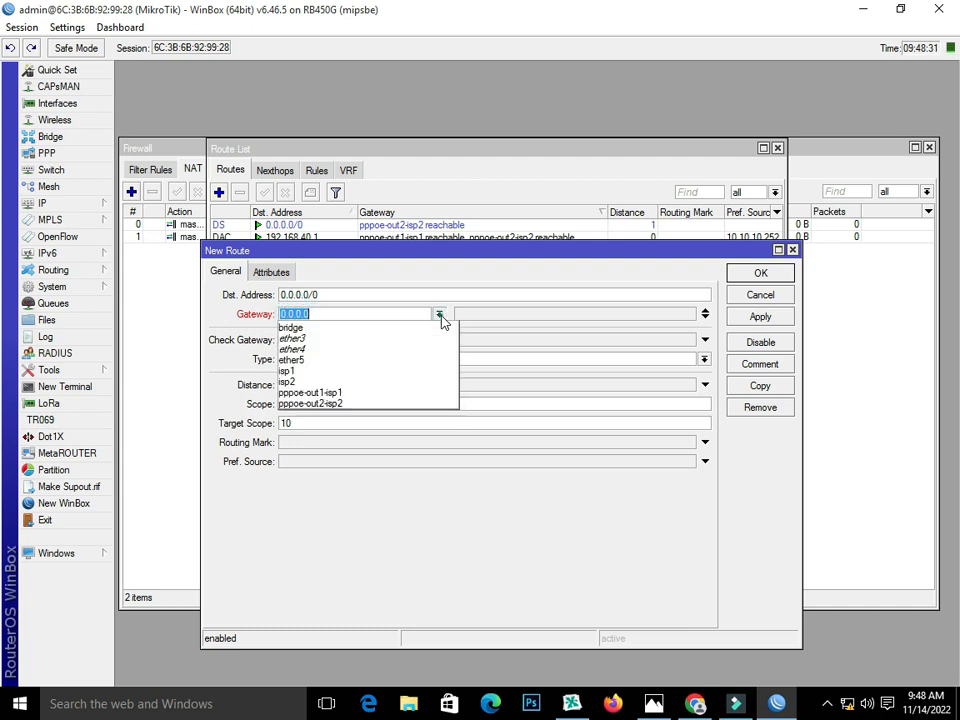
click(428, 404)
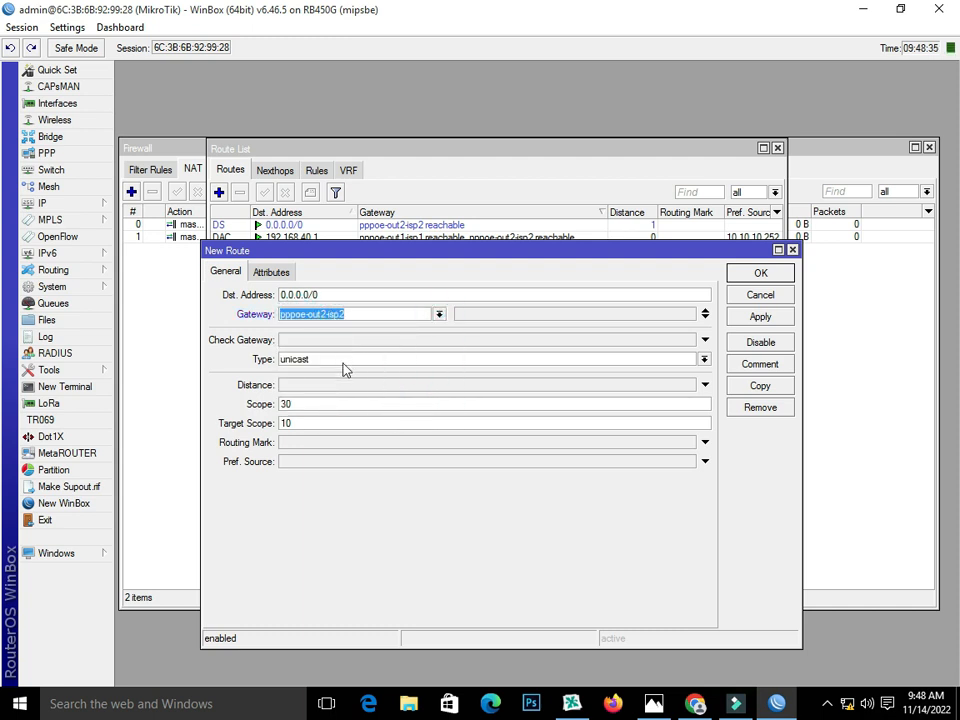
click(317, 443)
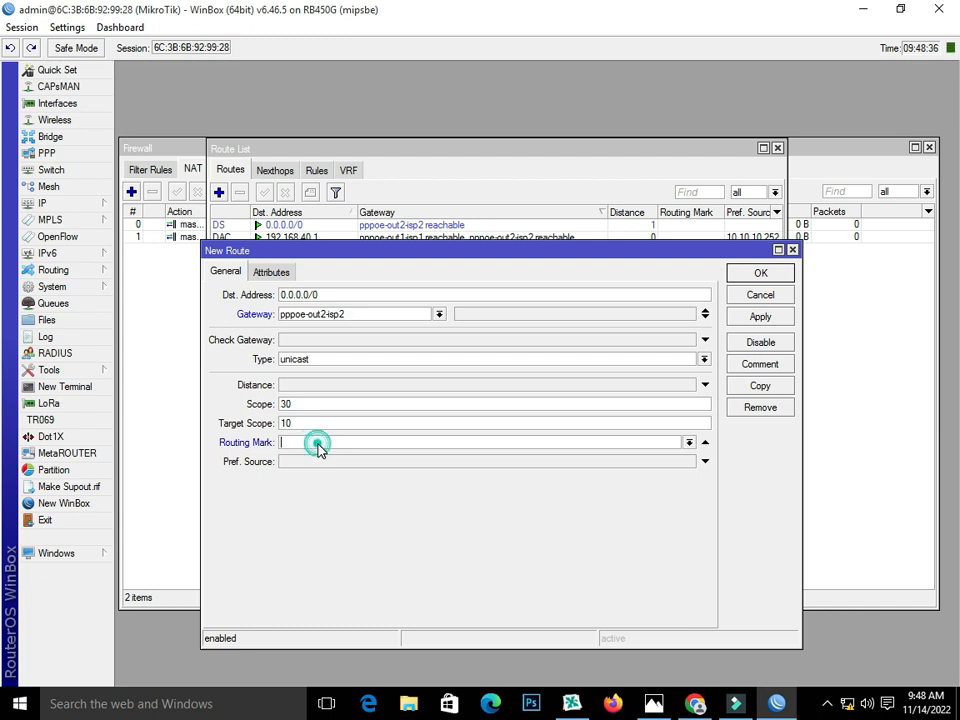
click(688, 443)
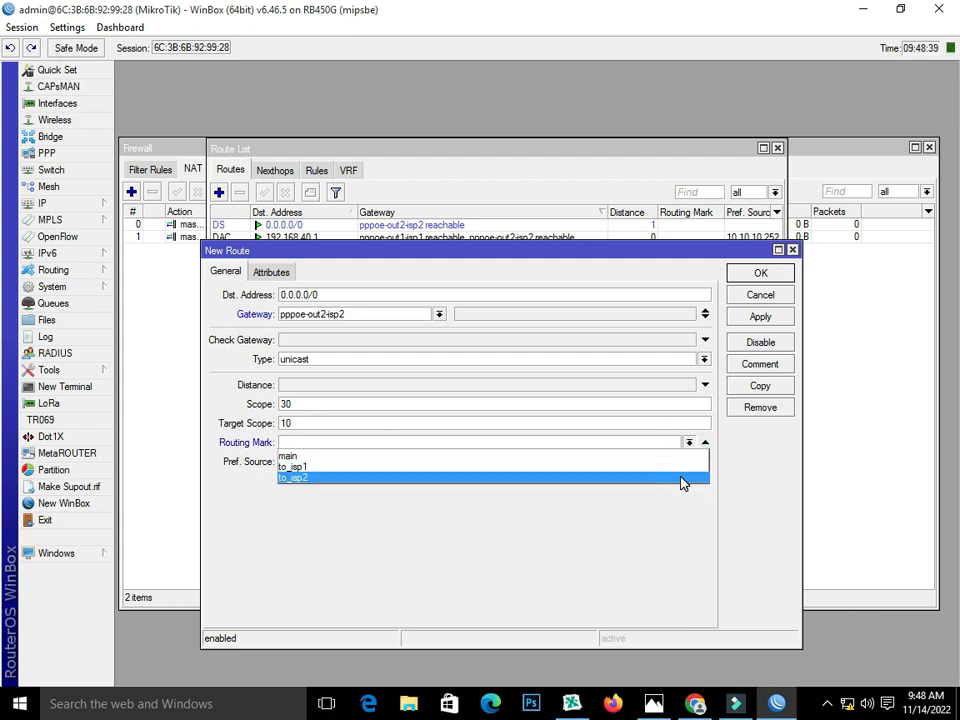
click(681, 480)
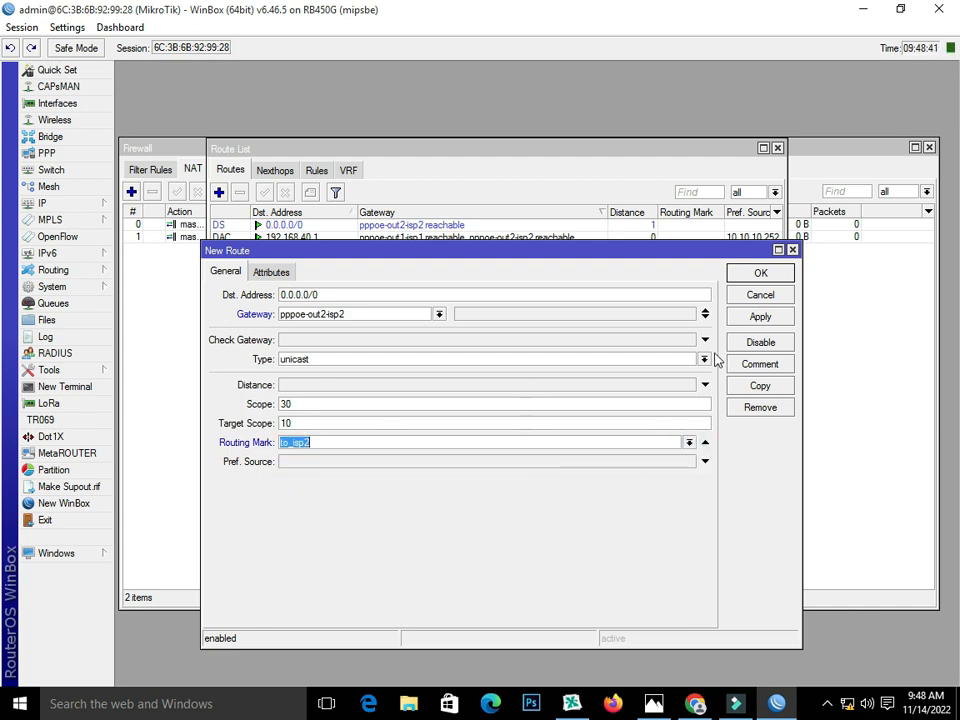
click(760, 317)
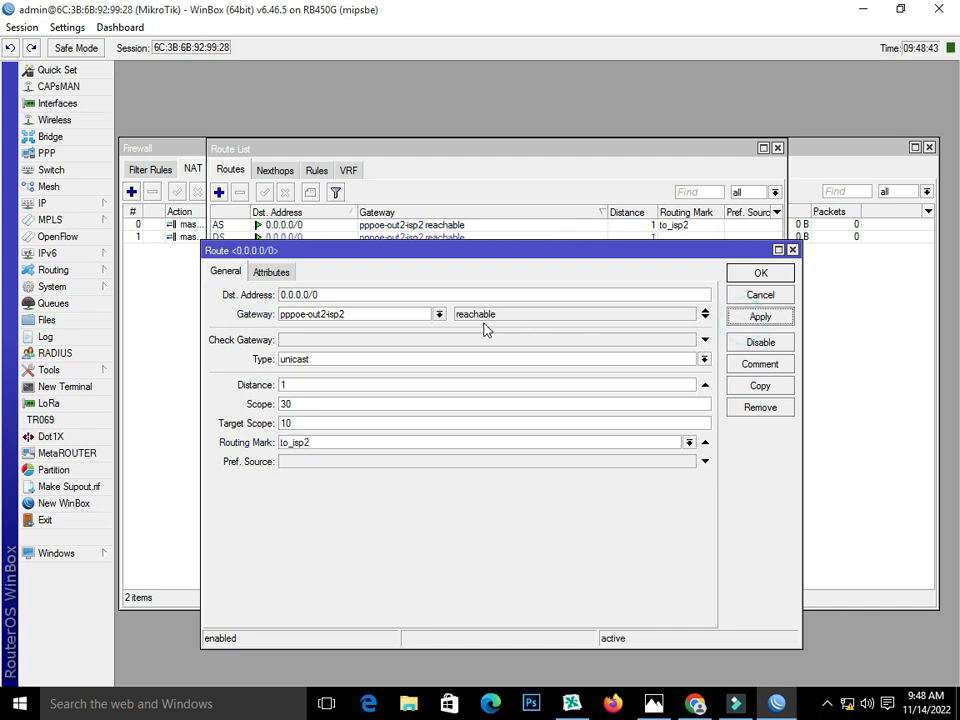
click(752, 274)
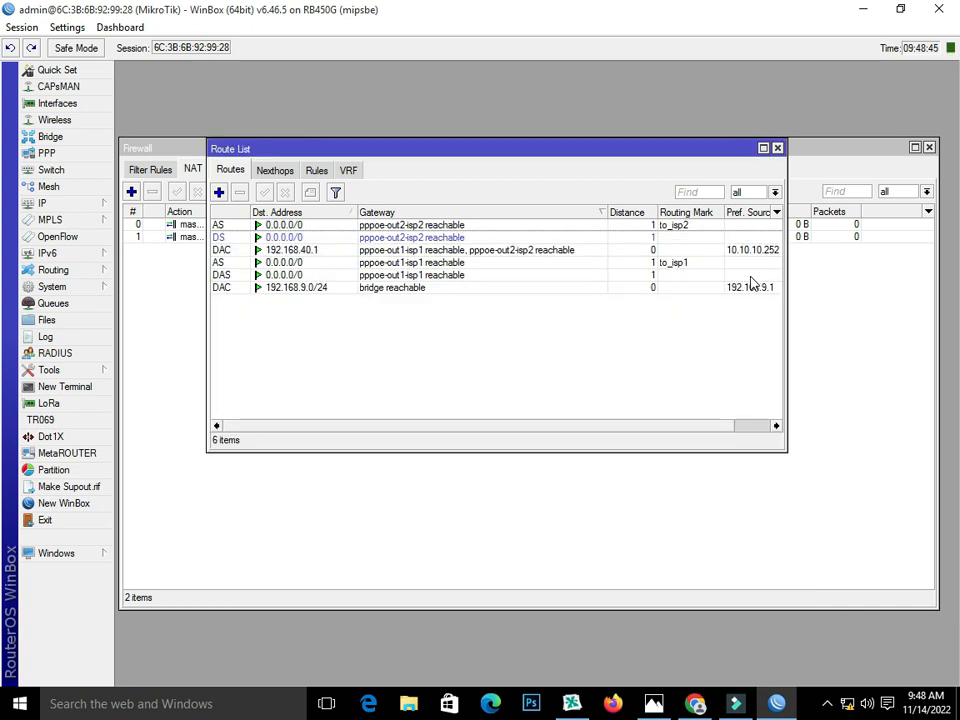
Step: Add a default route via pppoe-out1-isp1 with distance 1
click(219, 192)
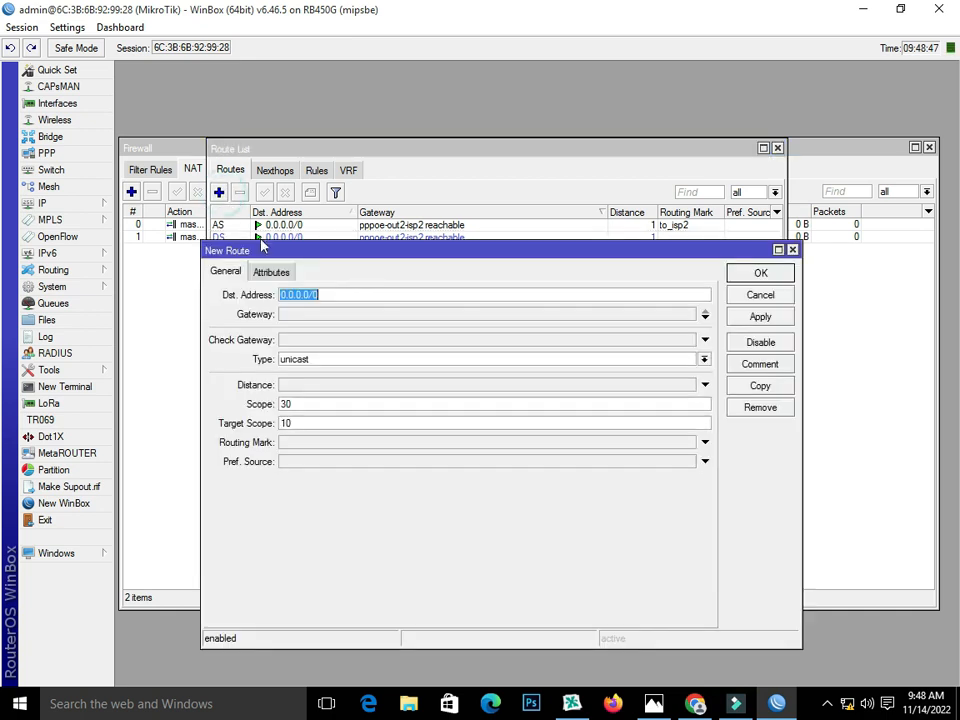
click(313, 315)
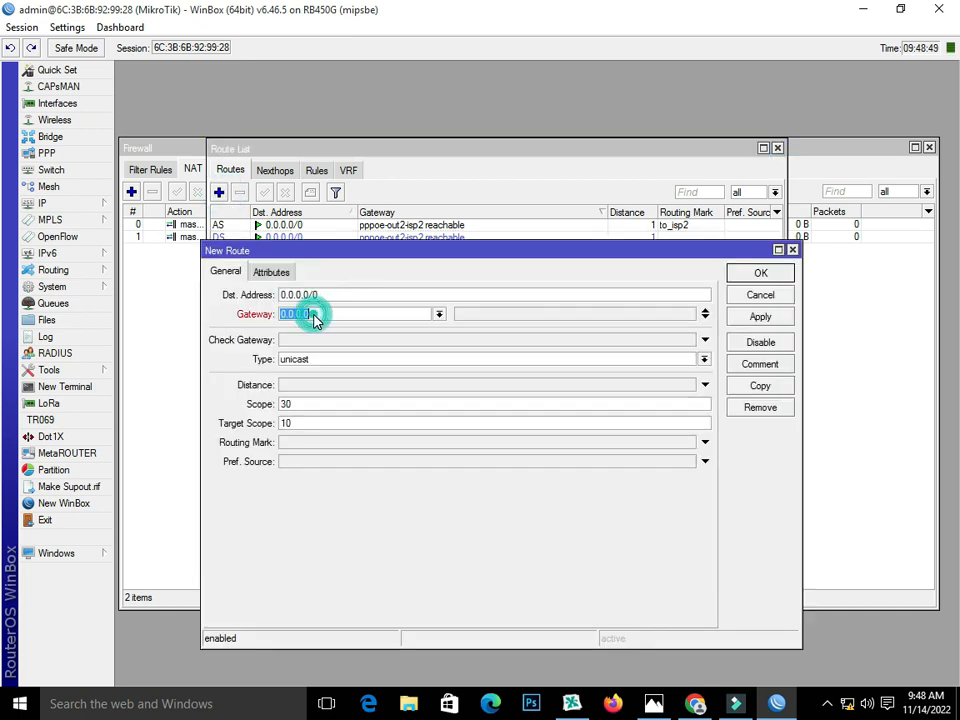
click(437, 314)
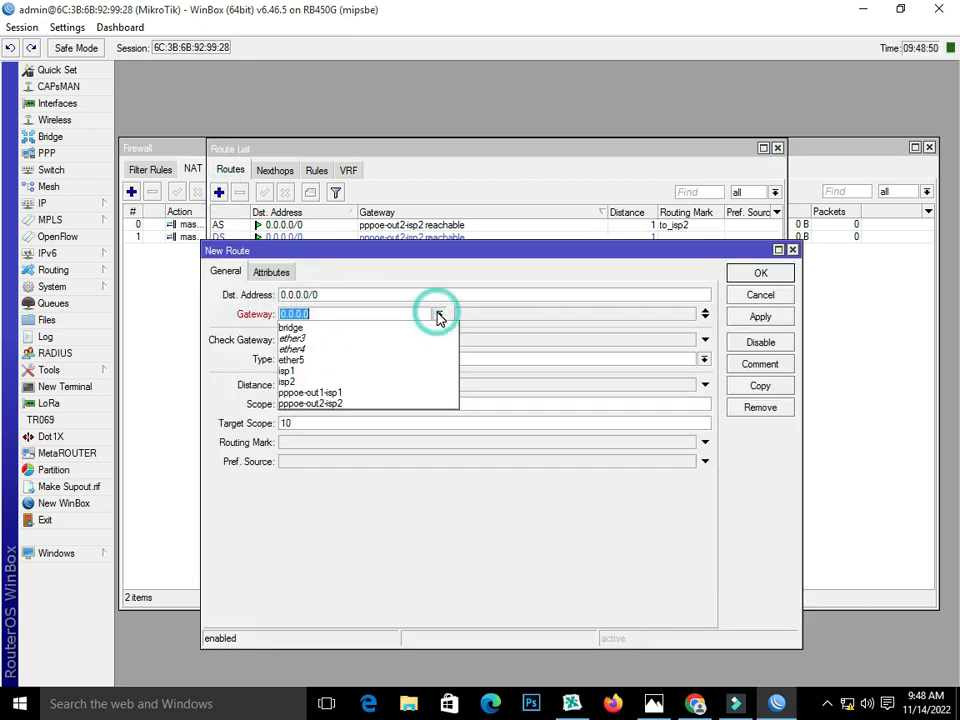
click(433, 393)
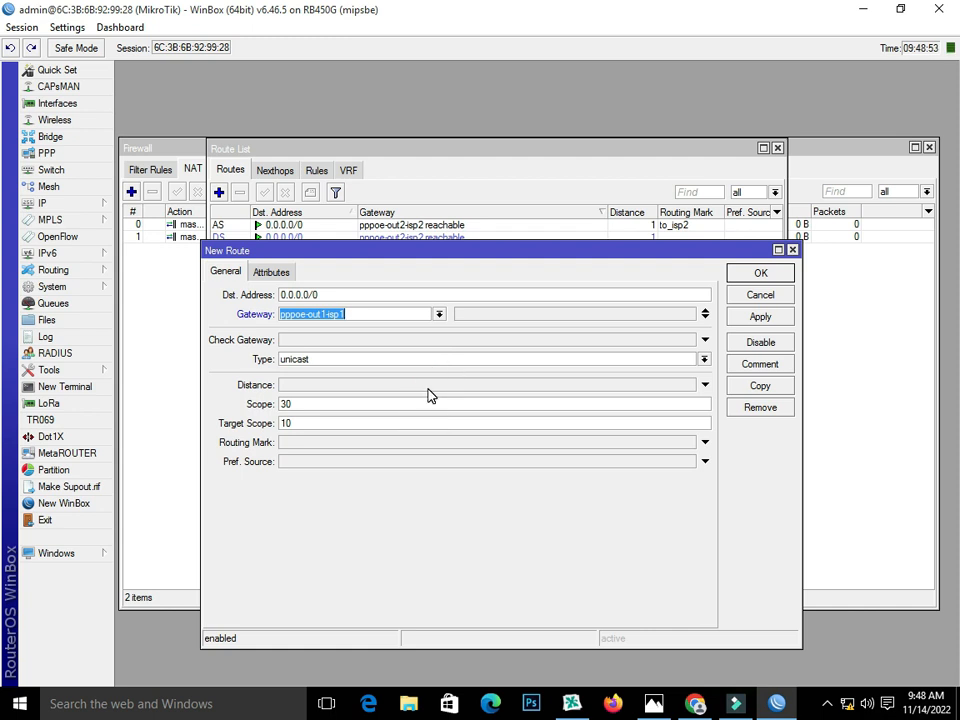
click(297, 385)
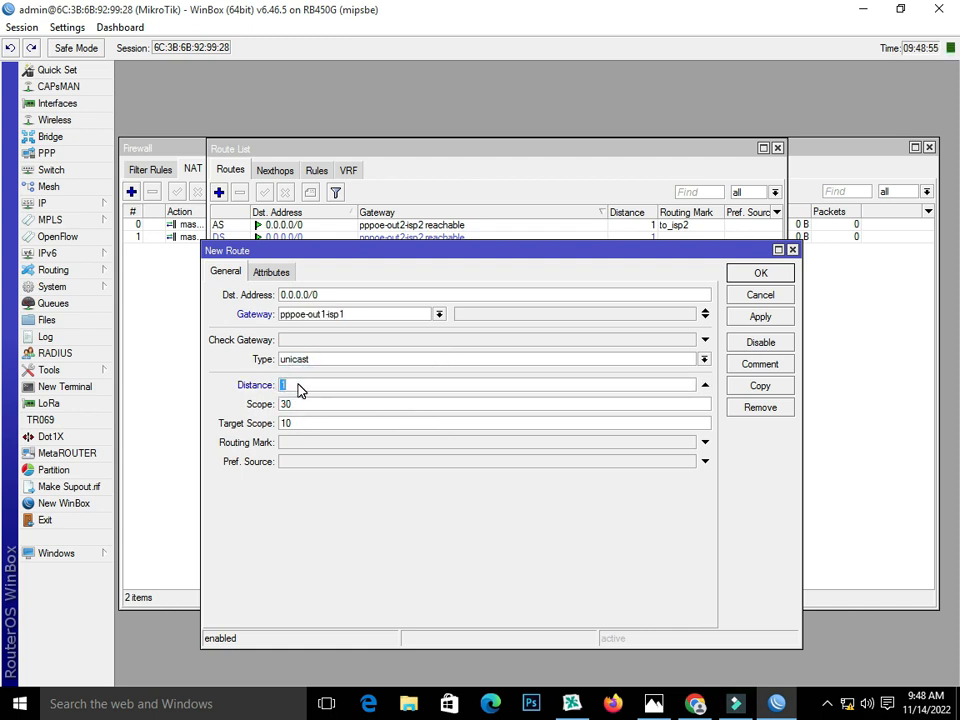
click(760, 318)
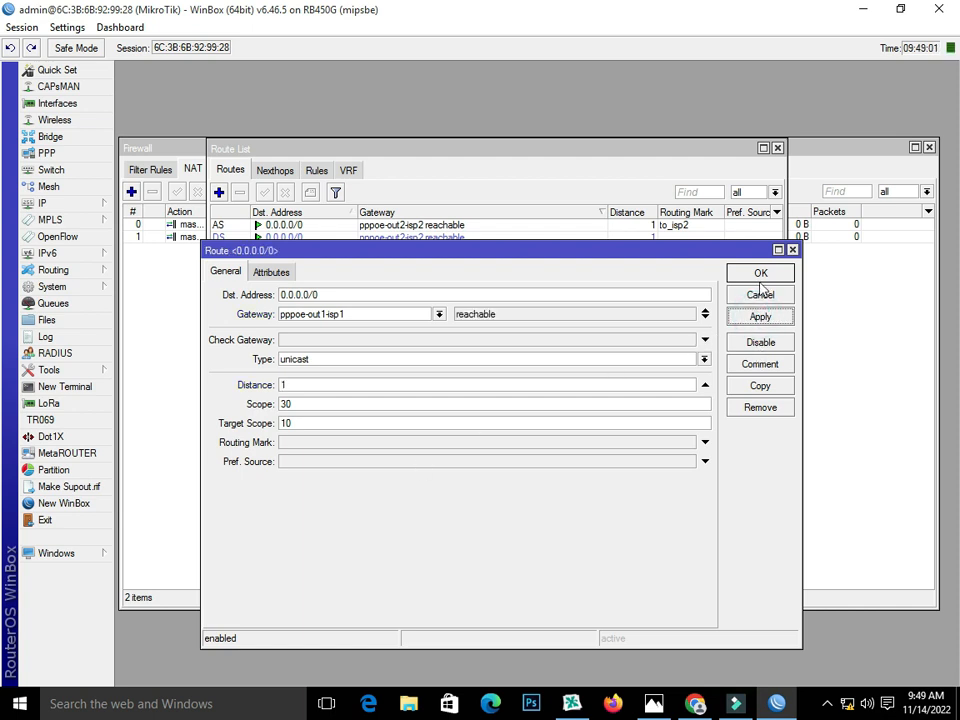
click(760, 273)
Step: Add a default route via pppoe-out2-isp2 with distance 2
click(219, 192)
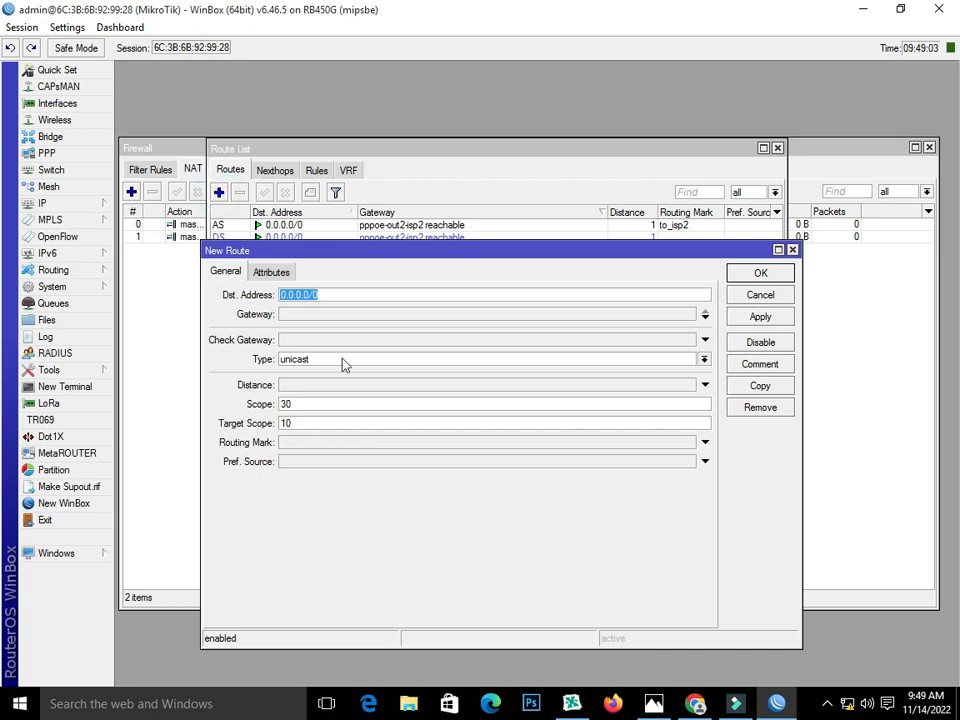
click(332, 314)
click(439, 314)
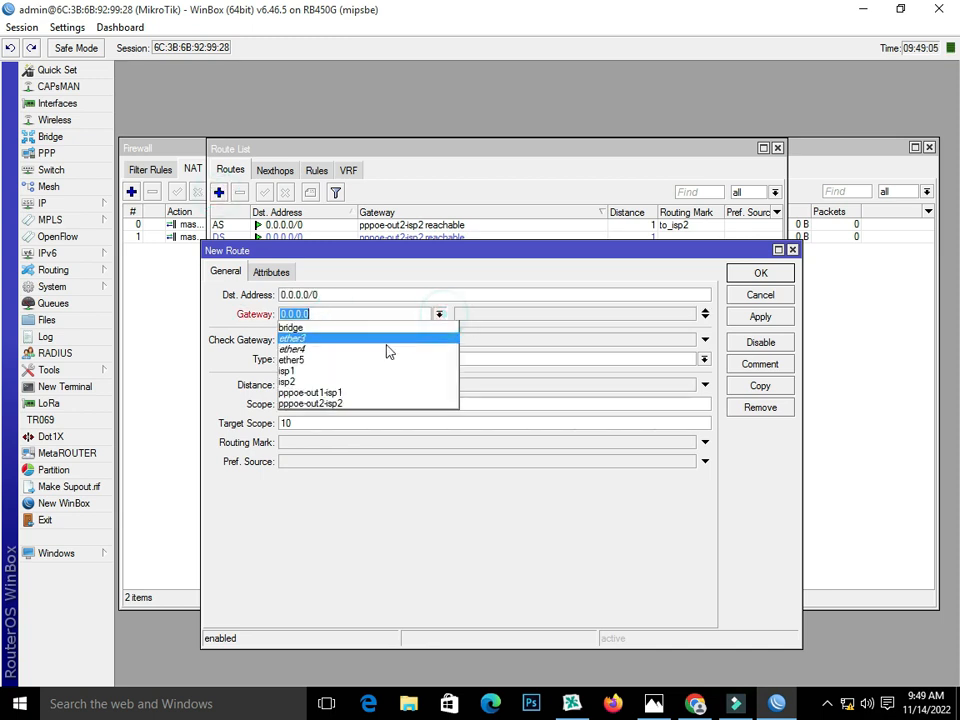
click(384, 408)
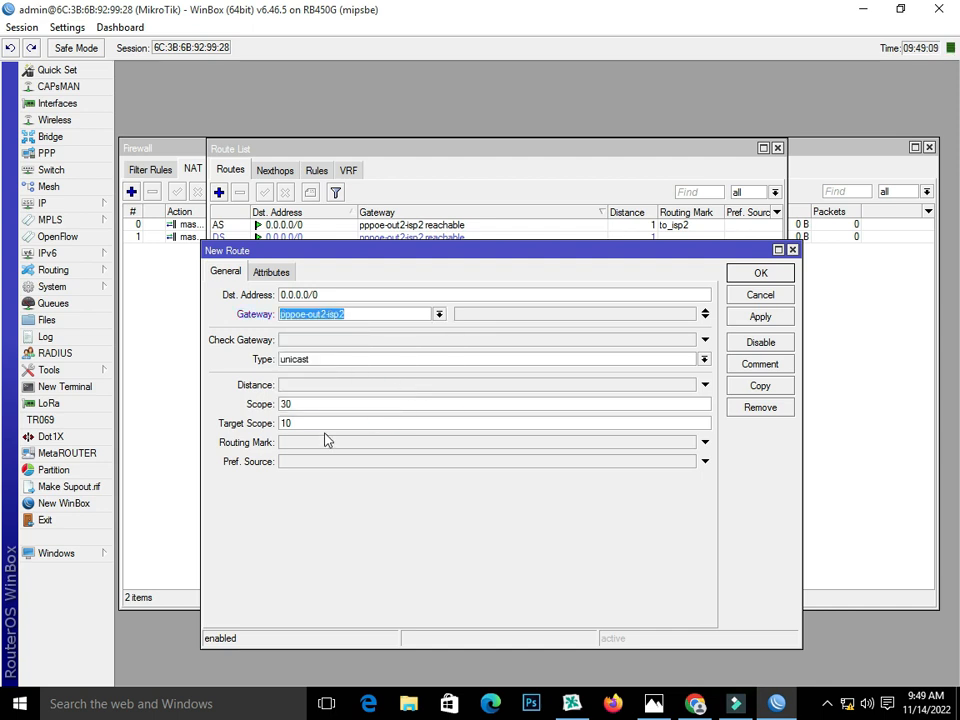
click(313, 386)
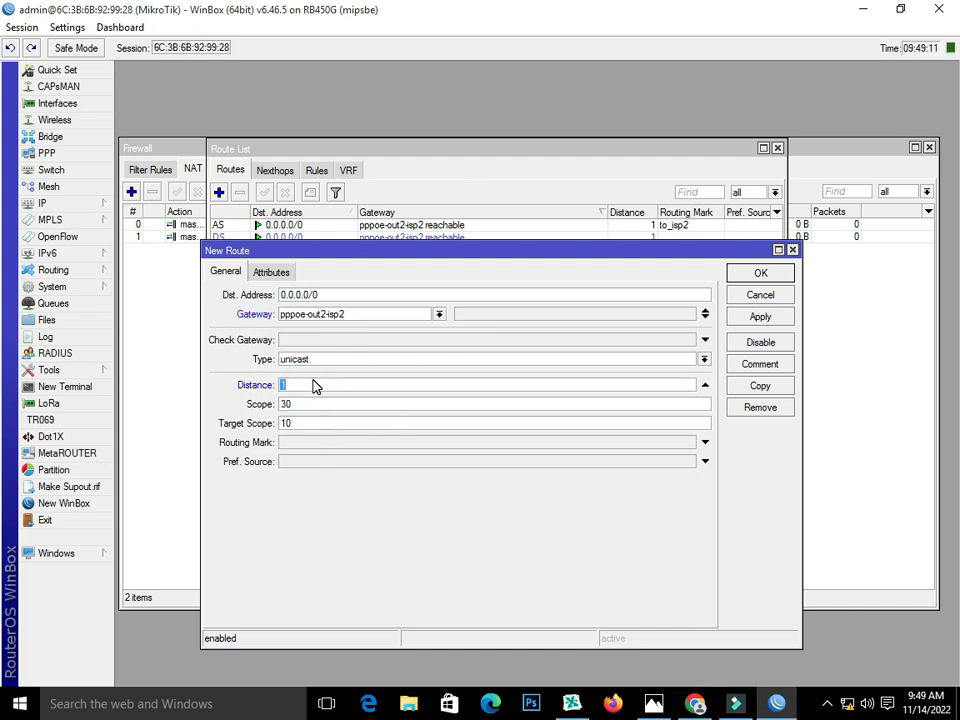
click(778, 317)
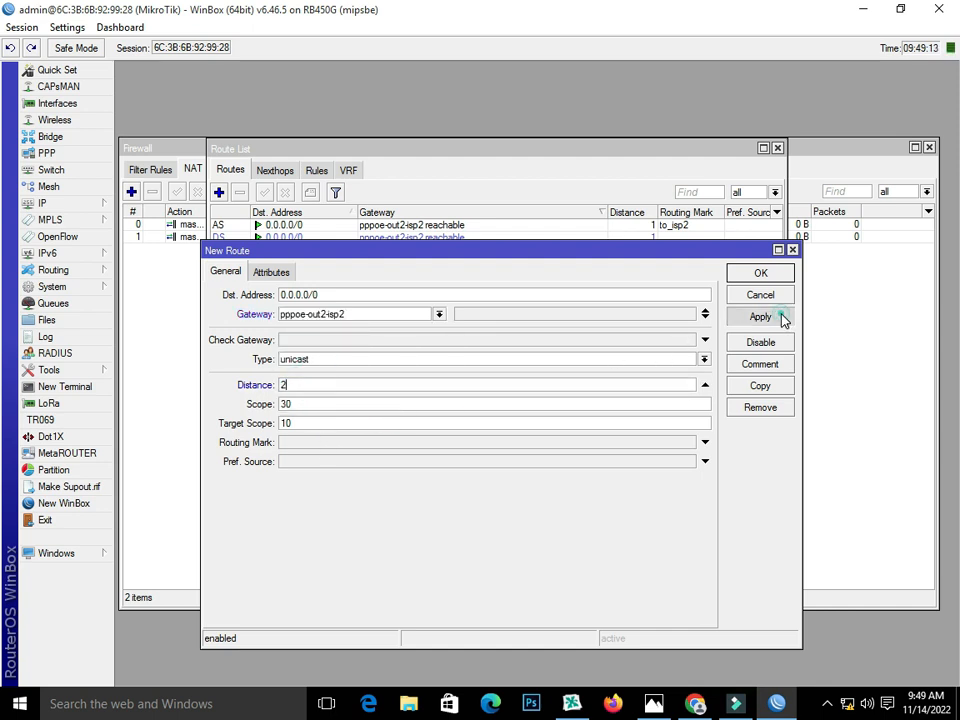
click(504, 313)
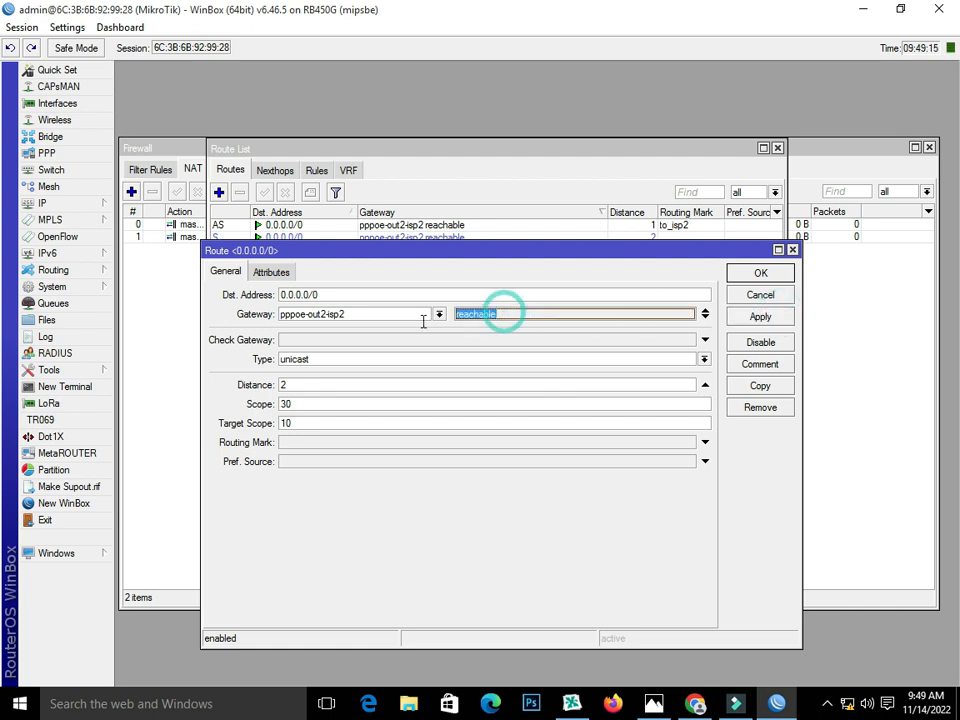
click(733, 272)
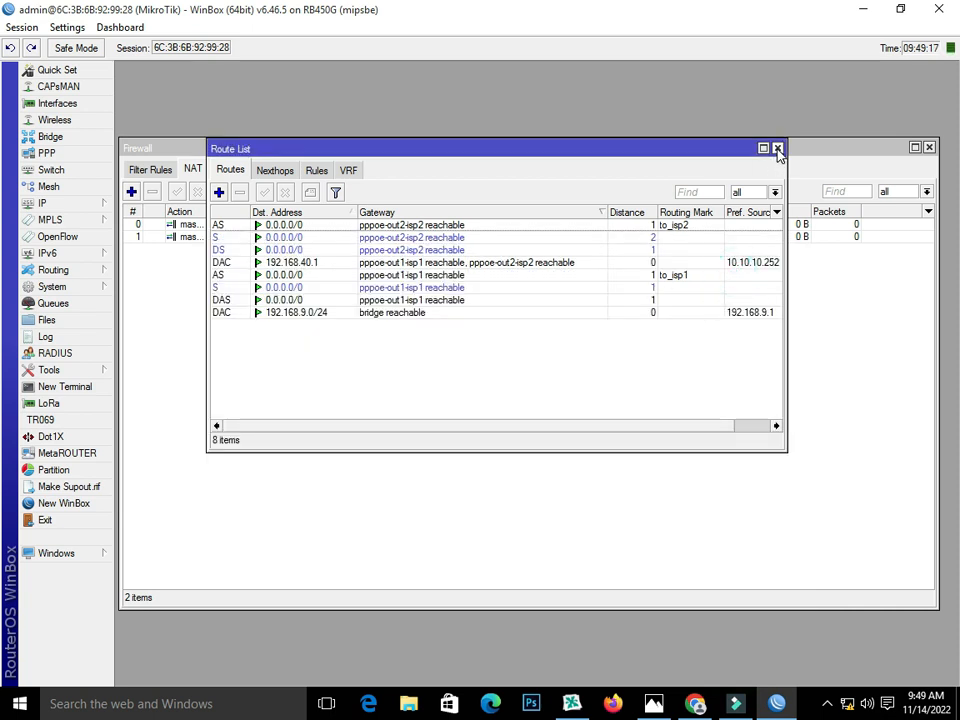
Step: Close the Route List, bring up the PPP window, and open IP > Pool
click(777, 149)
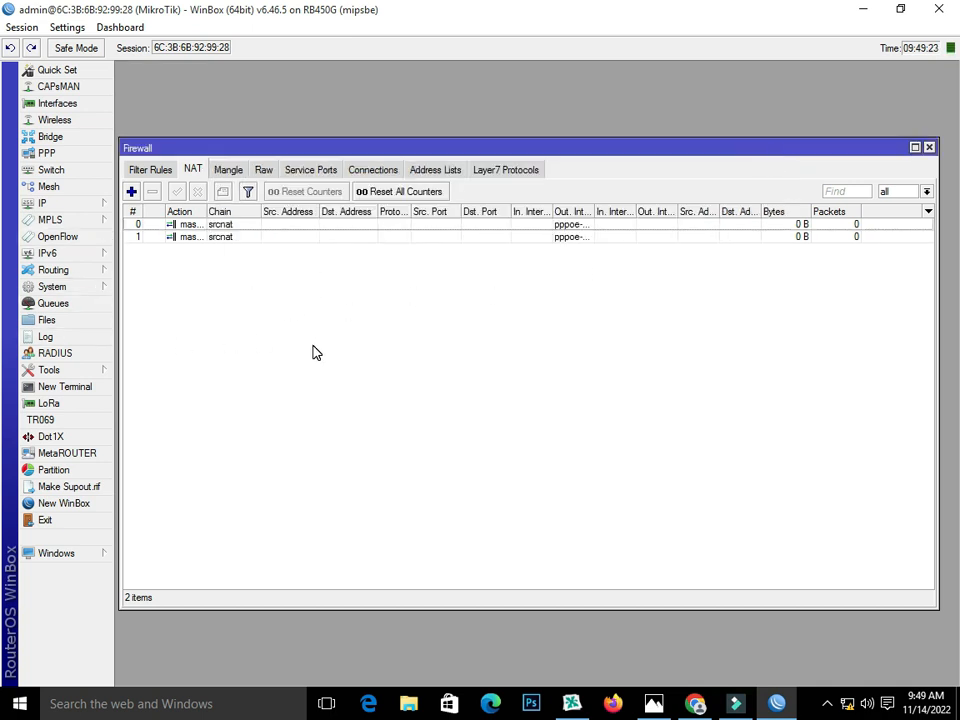
click(60, 154)
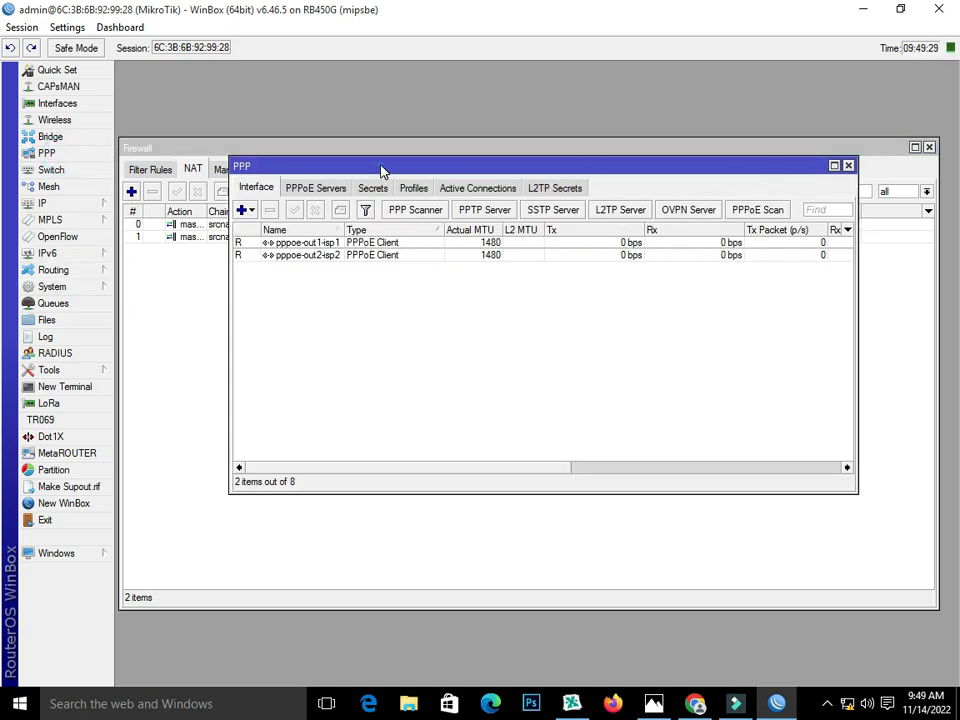
drag(381, 168, 379, 115)
click(83, 204)
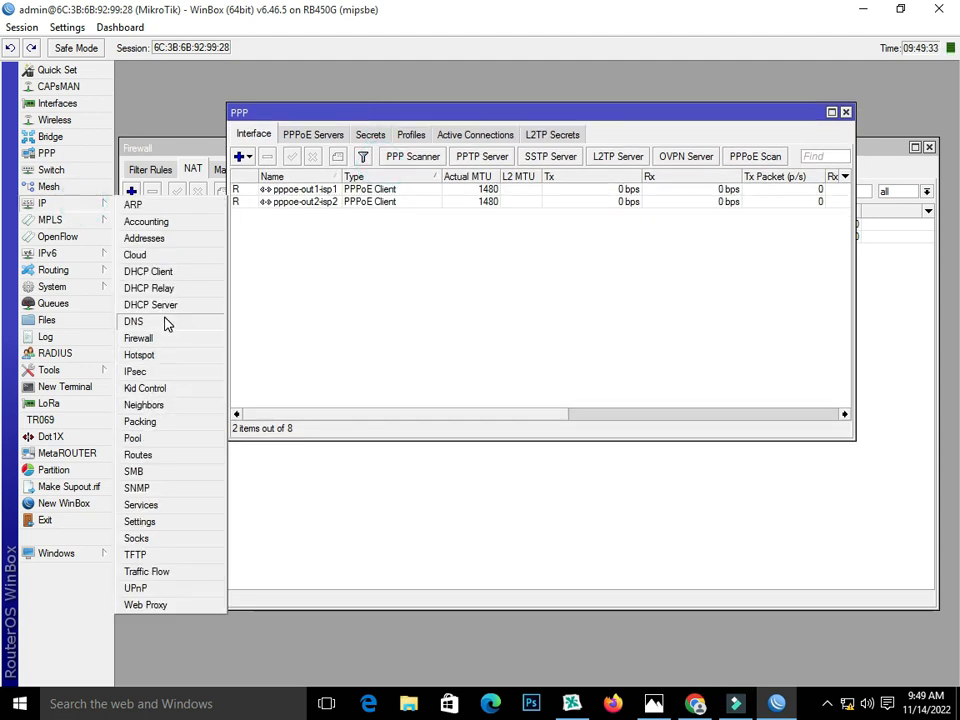
click(160, 441)
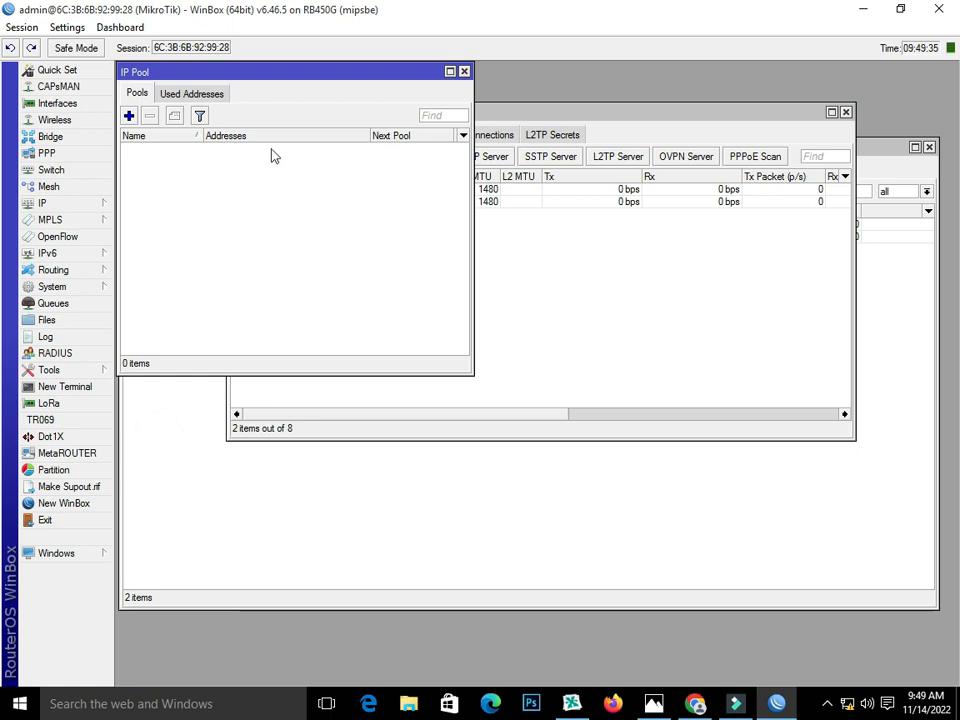
Step: Add a new IP pool and name it PppOE
drag(300, 77, 398, 181)
click(229, 219)
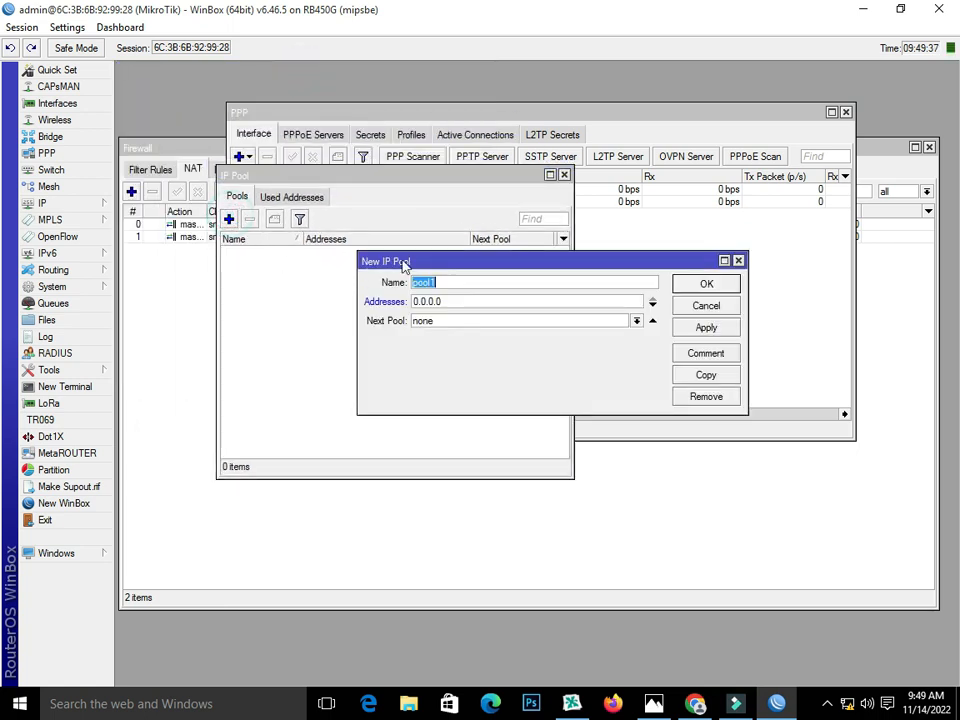
drag(466, 282, 332, 306)
text(Poo)
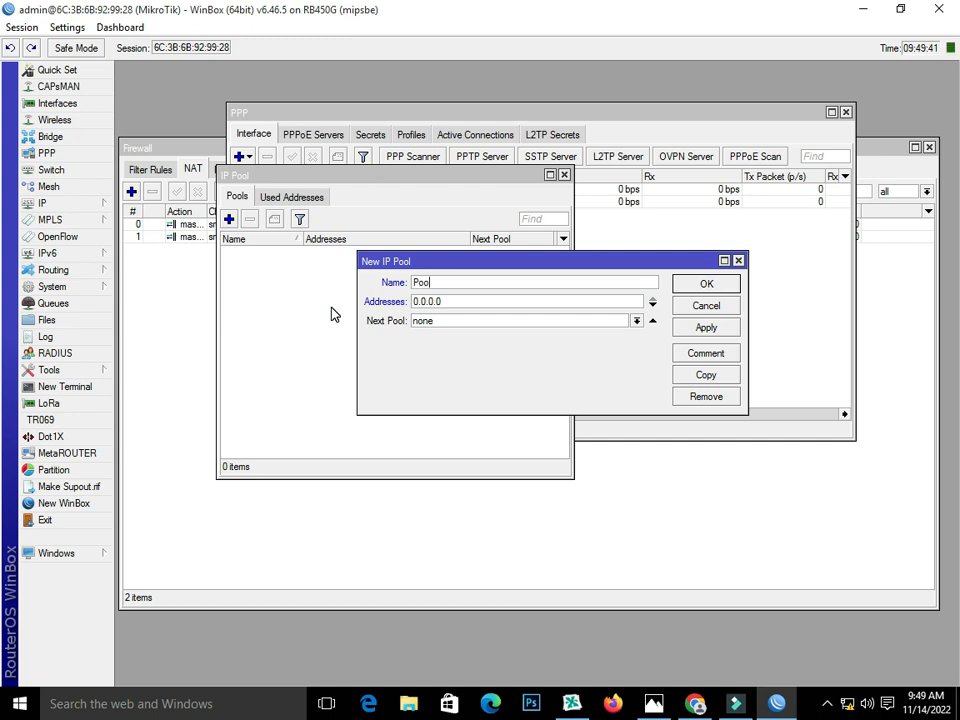
text(l)
key(BackSpace)
key(BackSpace)
key(BackSpace)
text(ppOE)
Step: Set the pool's addresses to 15.15.15.2-15.15.15.254 and save it
key(Tab)
text(1)
text(5.15.15.2-15.15.15.254)
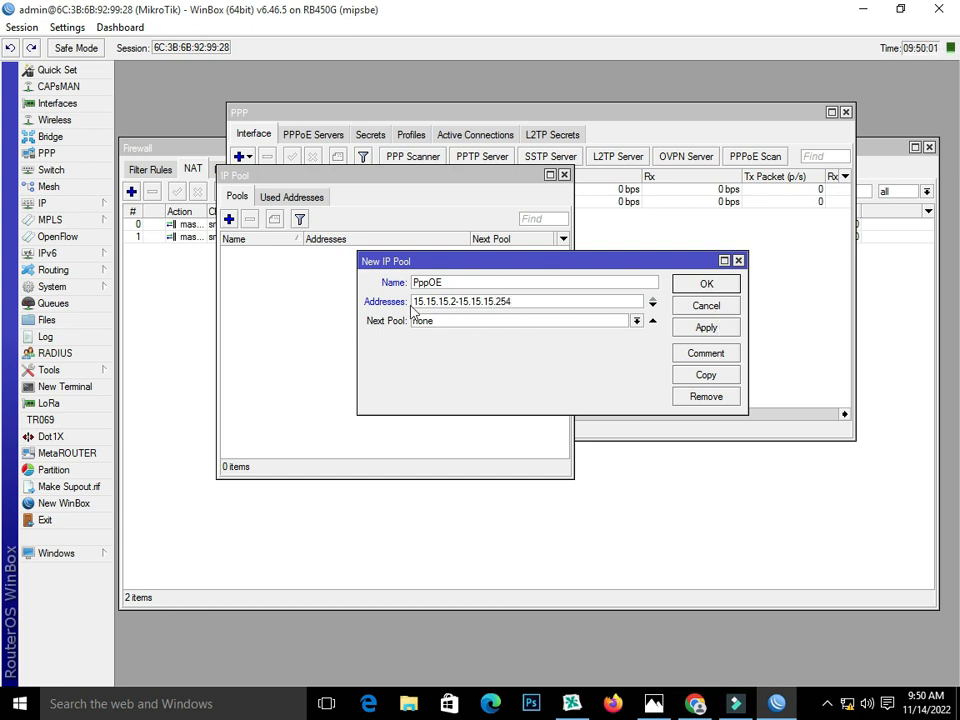
drag(416, 301, 441, 301)
right_click(452, 305)
click(525, 332)
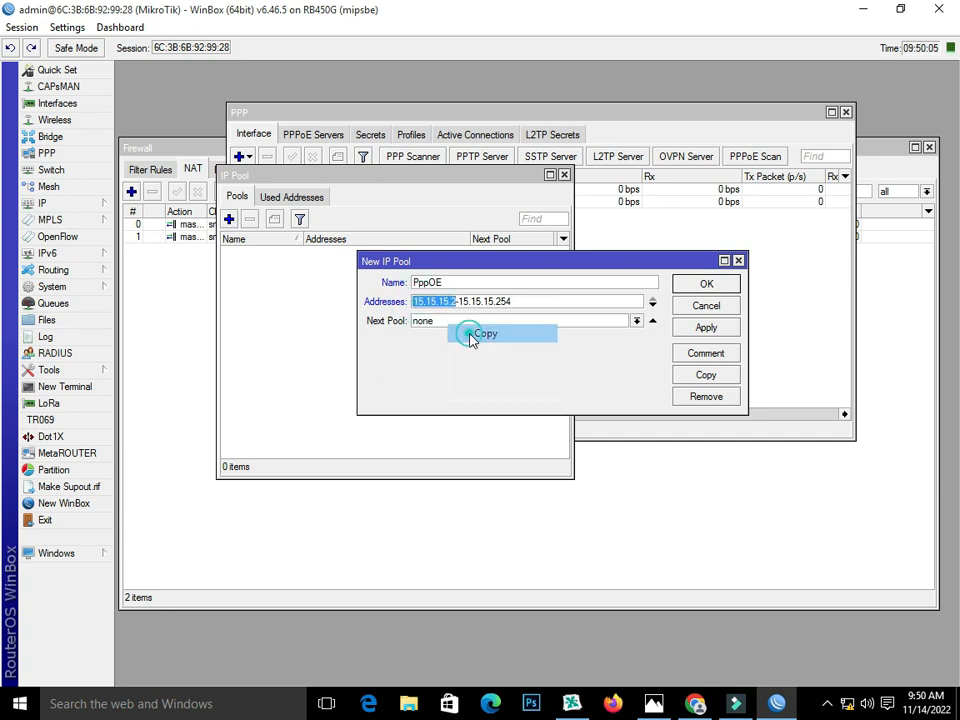
click(705, 327)
click(693, 288)
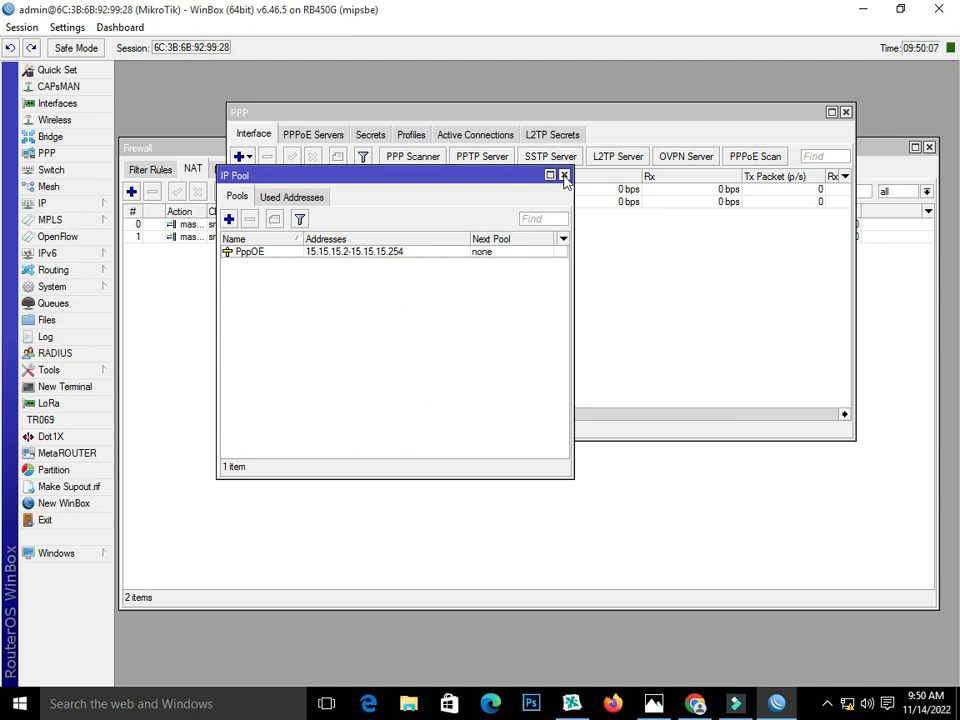
drag(517, 172, 419, 73)
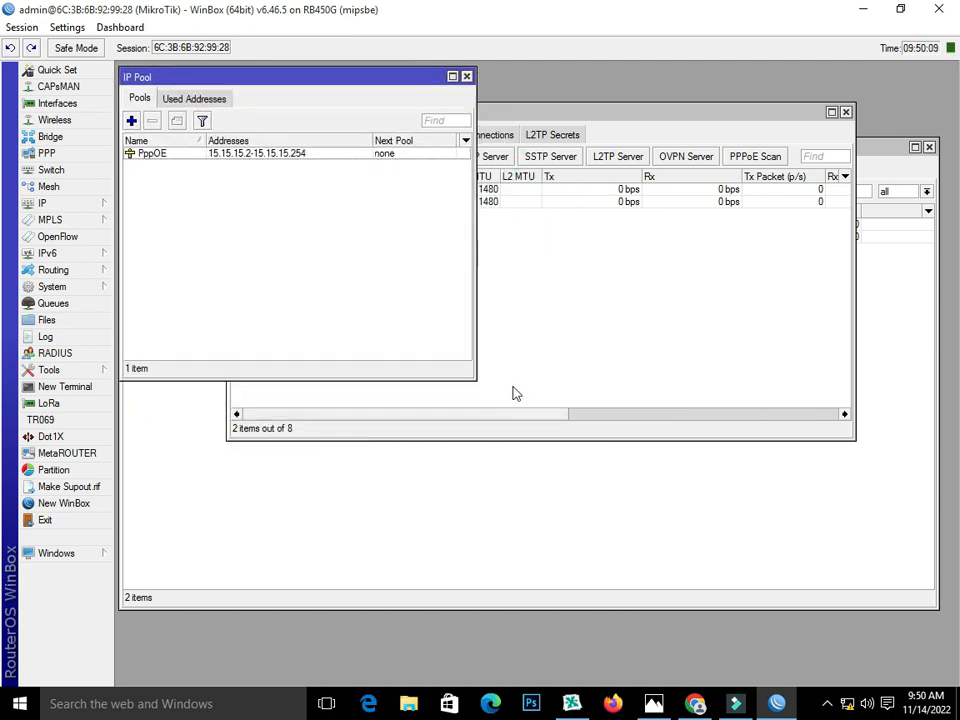
Step: Start a new rule in the firewall's NAT list
click(80, 207)
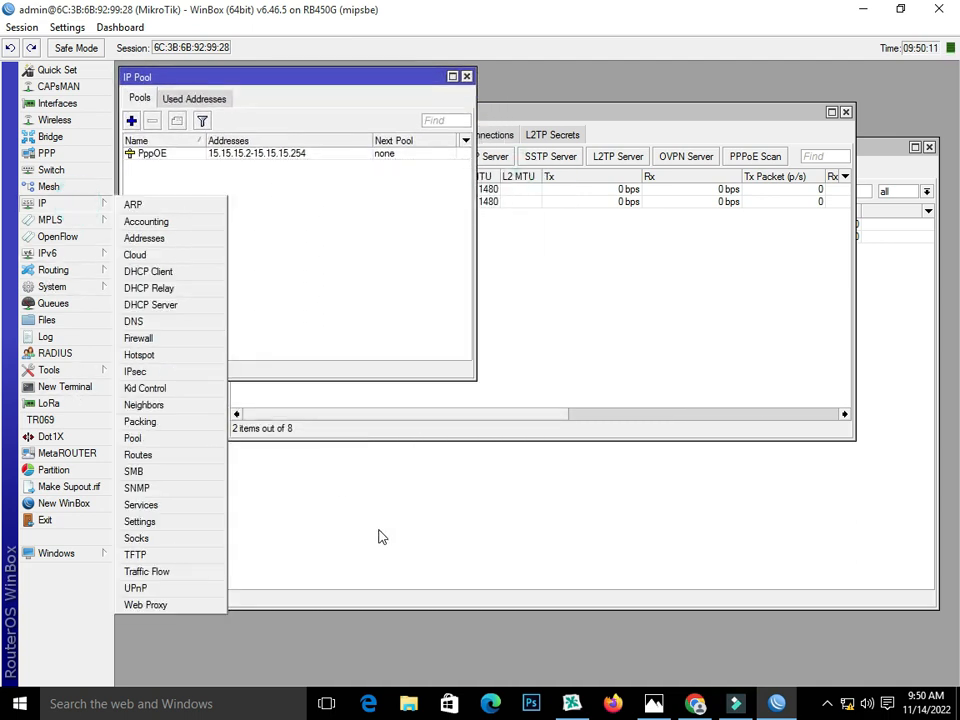
click(135, 336)
click(929, 147)
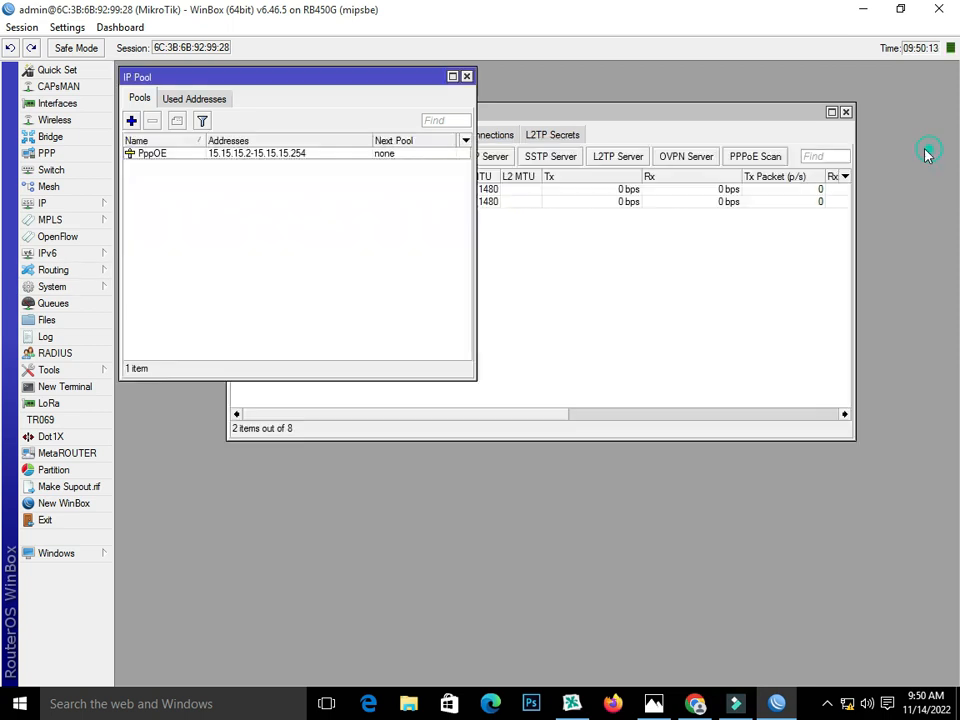
click(71, 207)
click(150, 338)
click(192, 170)
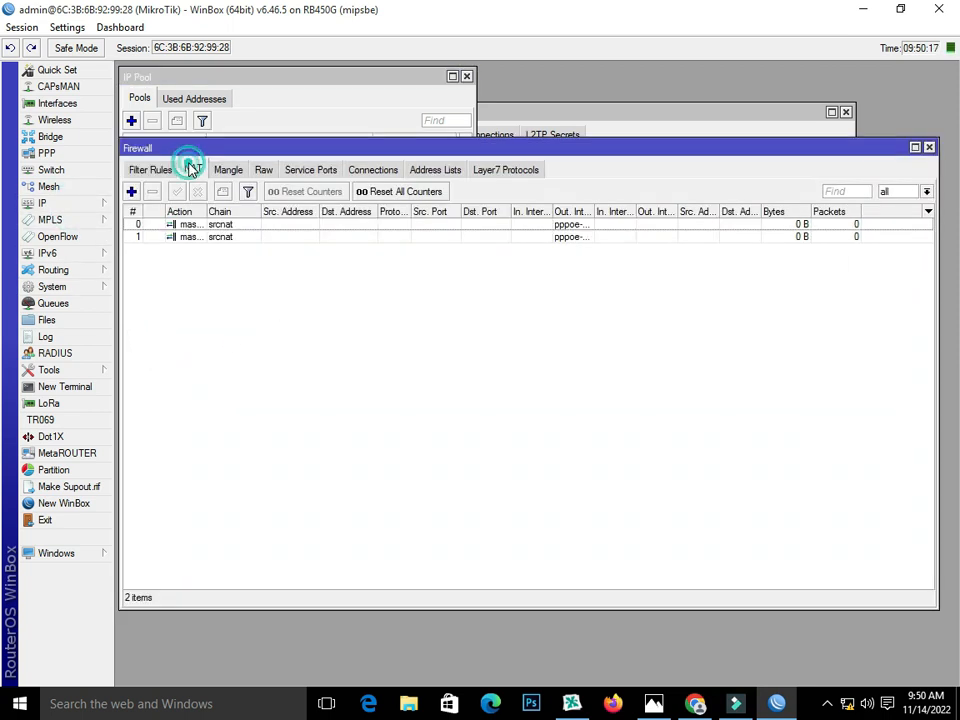
click(131, 191)
Step: Set the new NAT rule's source address to 15.15.15.0/24 from the pasted pool address
click(334, 284)
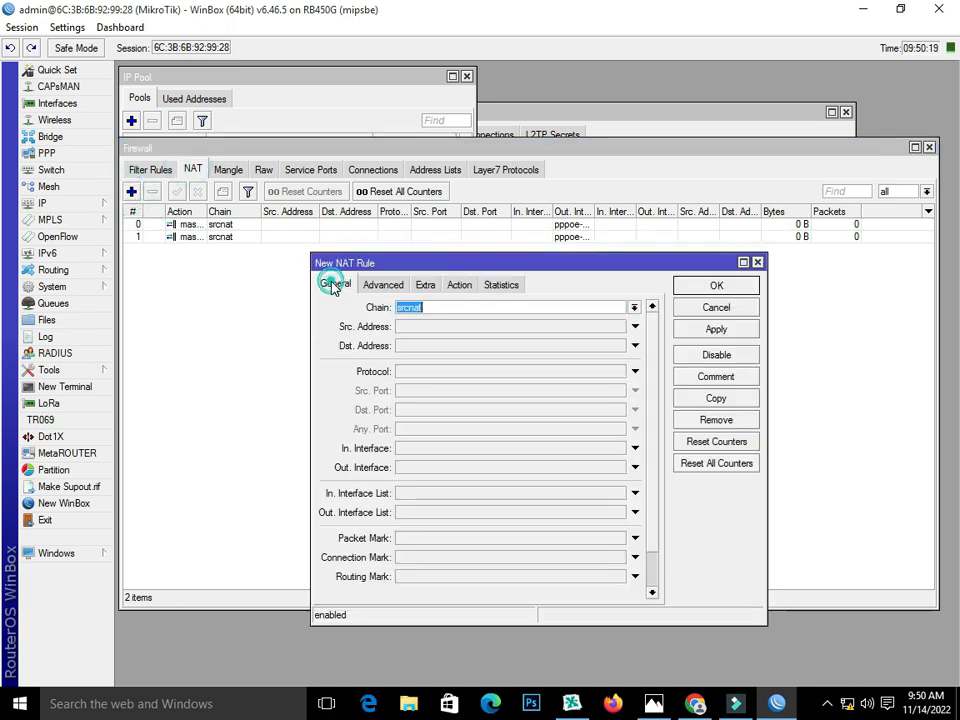
click(441, 327)
right_click(440, 326)
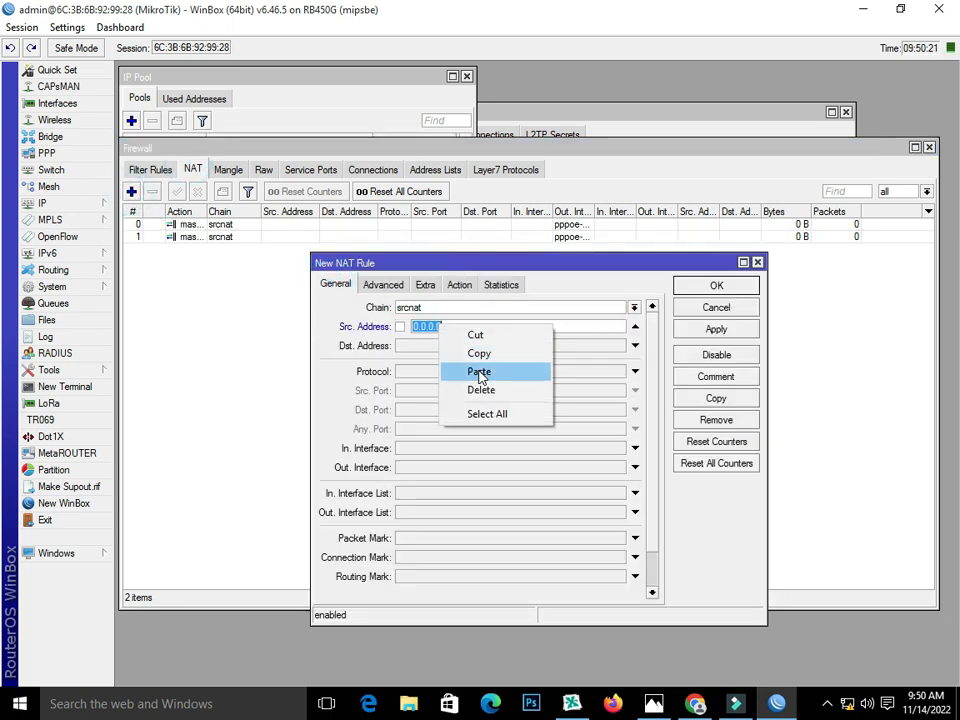
click(481, 372)
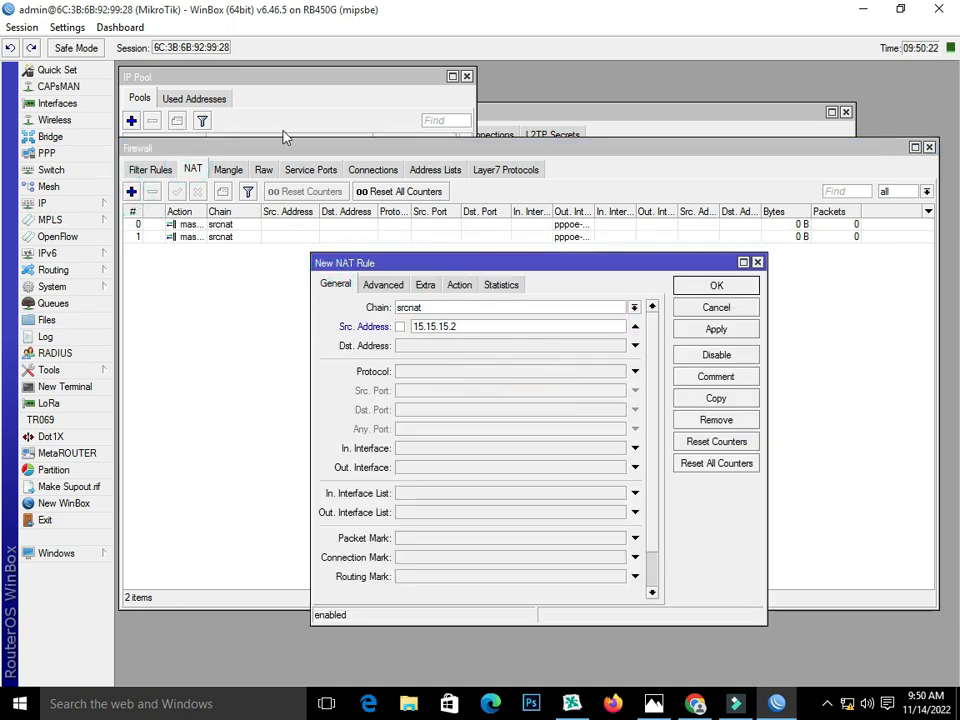
click(270, 76)
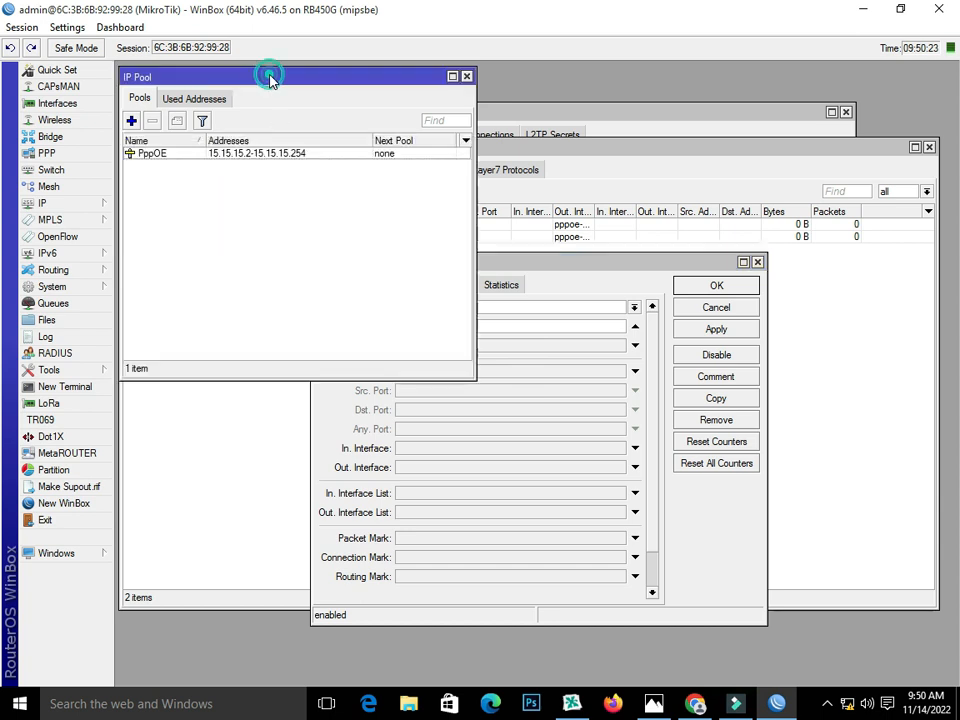
click(525, 274)
click(477, 329)
key(BackSpace)
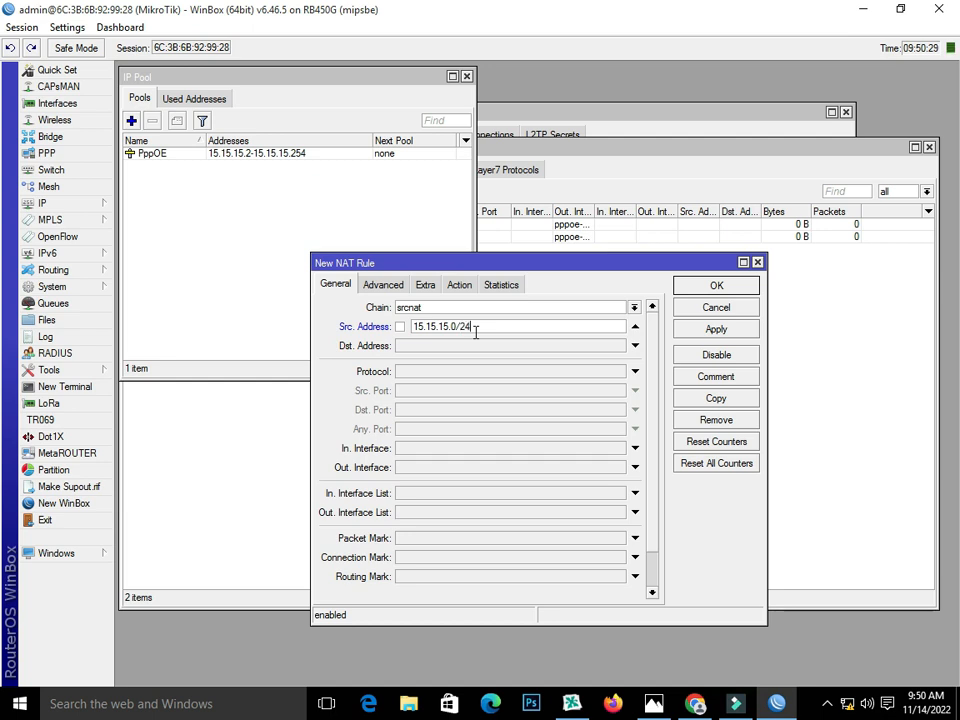
Step: Make the rule's action masquerade, save it, and close the firewall window
click(460, 286)
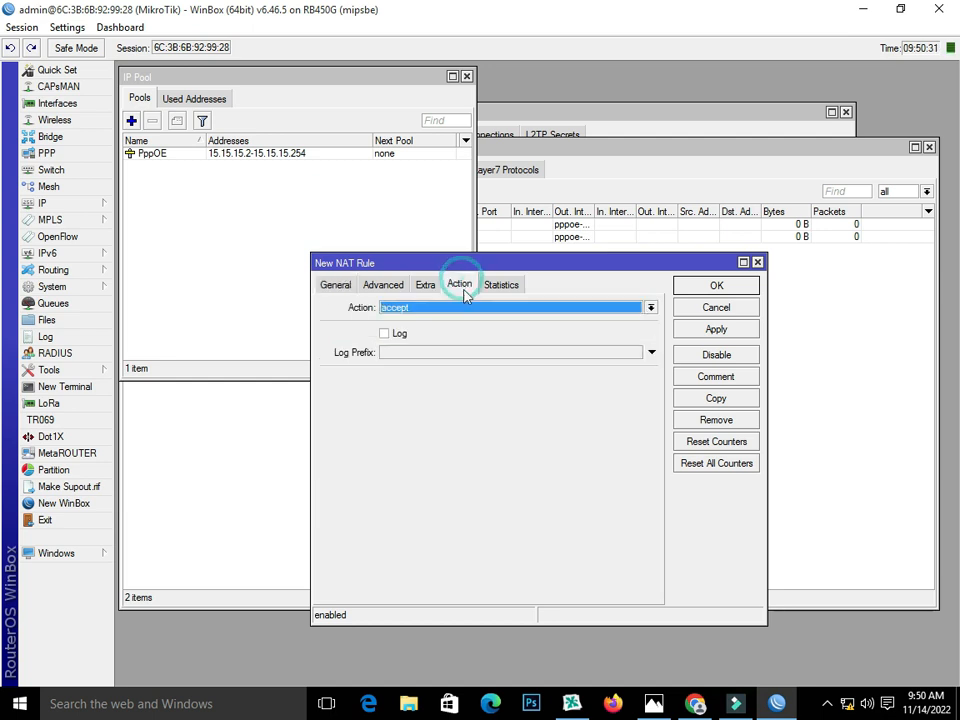
click(465, 307)
click(468, 388)
click(716, 329)
click(712, 285)
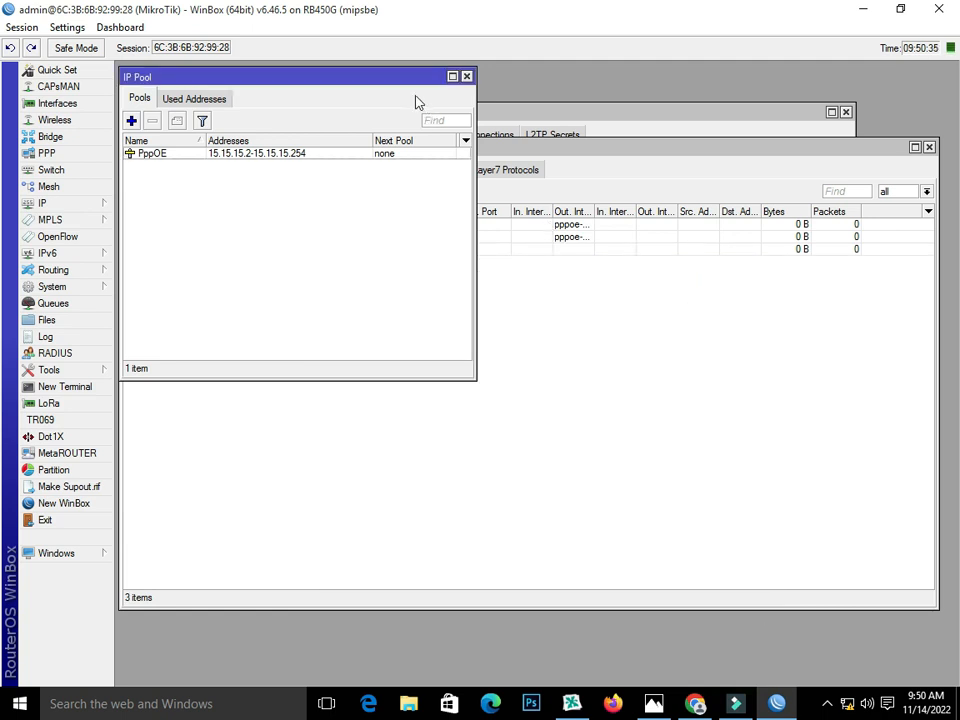
click(523, 324)
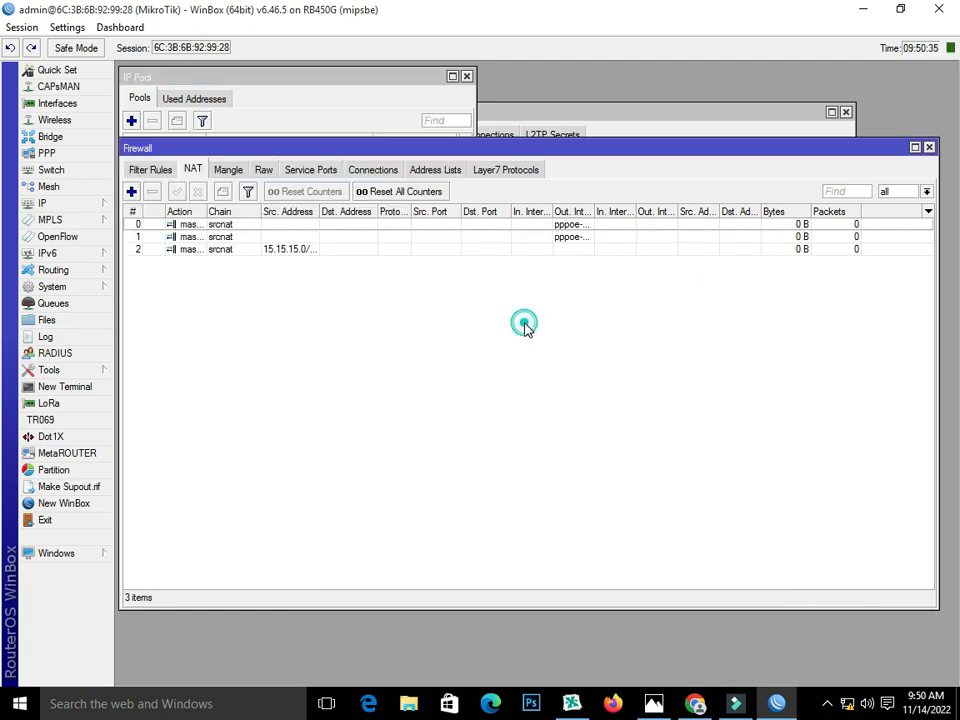
click(929, 147)
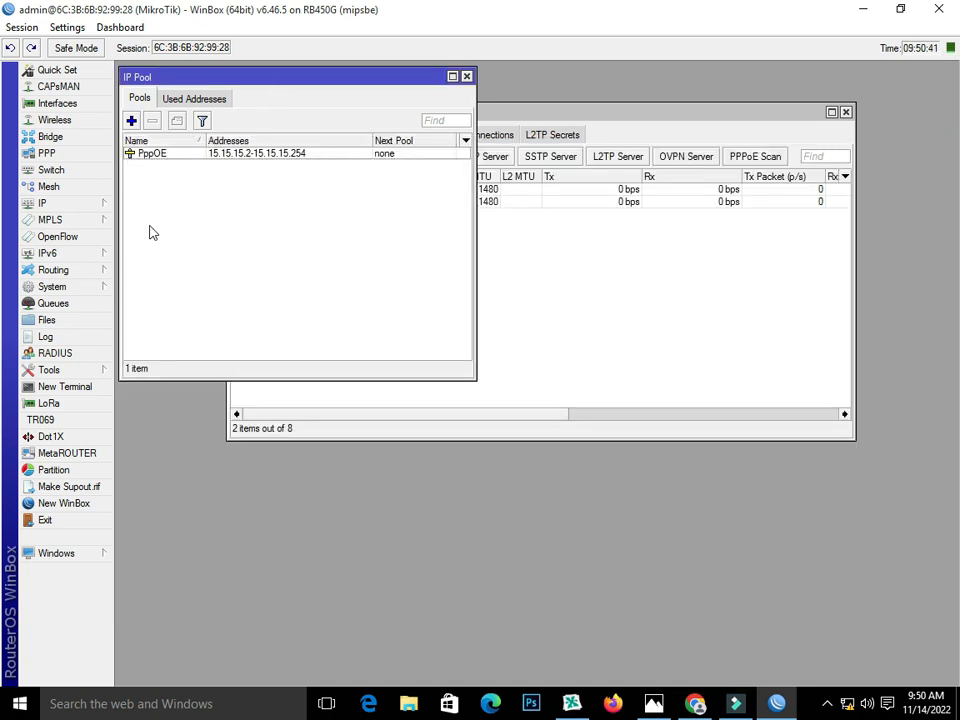
Step: Add PPPoE server service1 on the bridge interface with One Session Per Host enabled
click(690, 294)
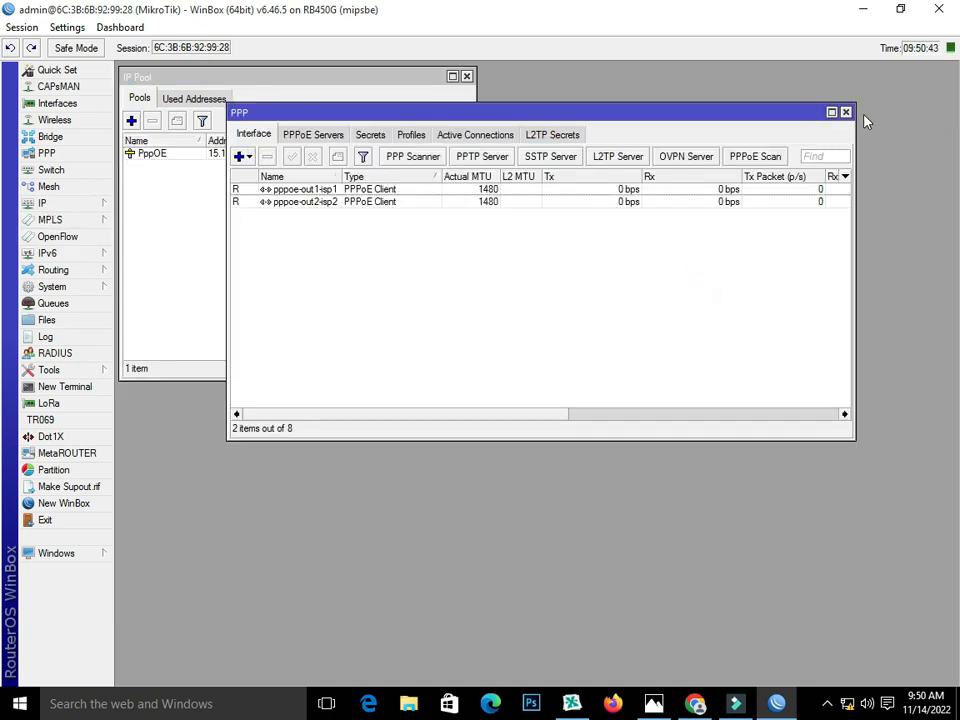
click(846, 112)
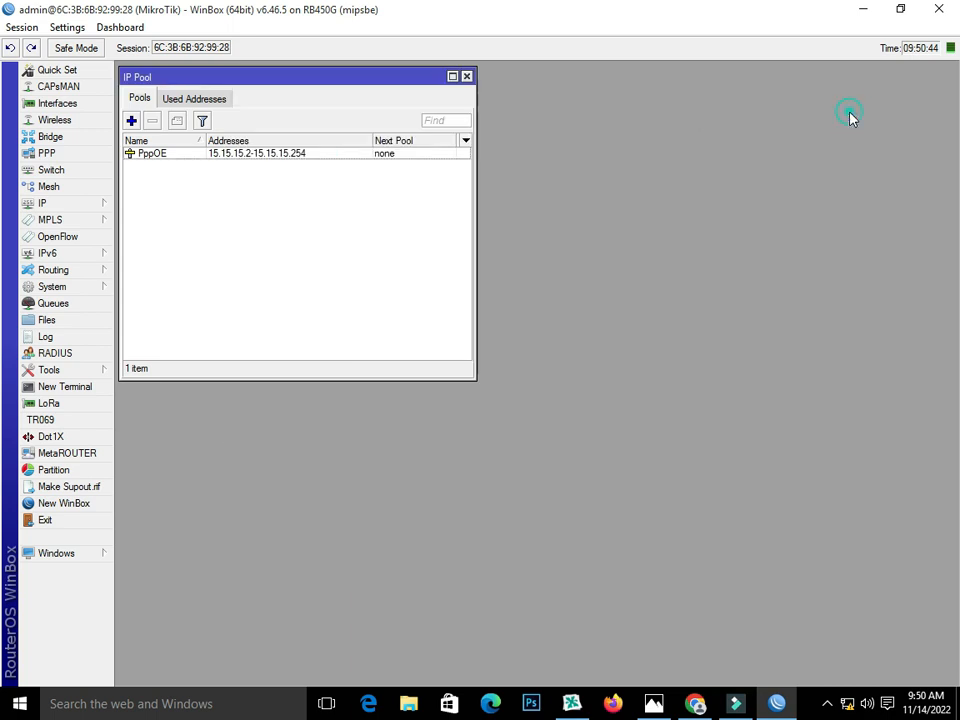
click(88, 155)
drag(388, 116, 370, 243)
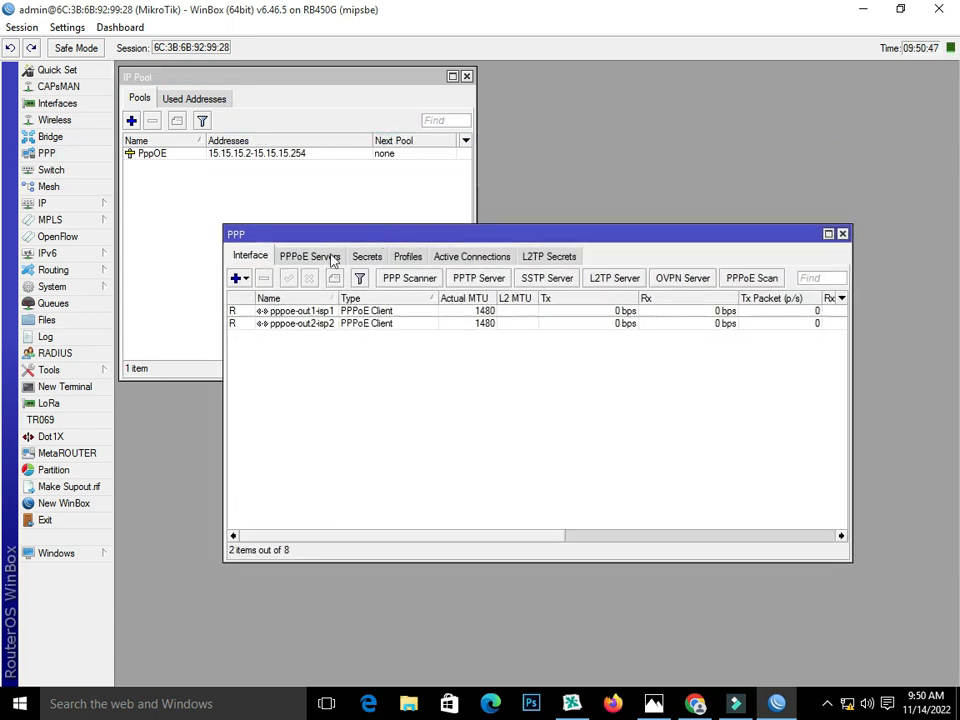
click(300, 258)
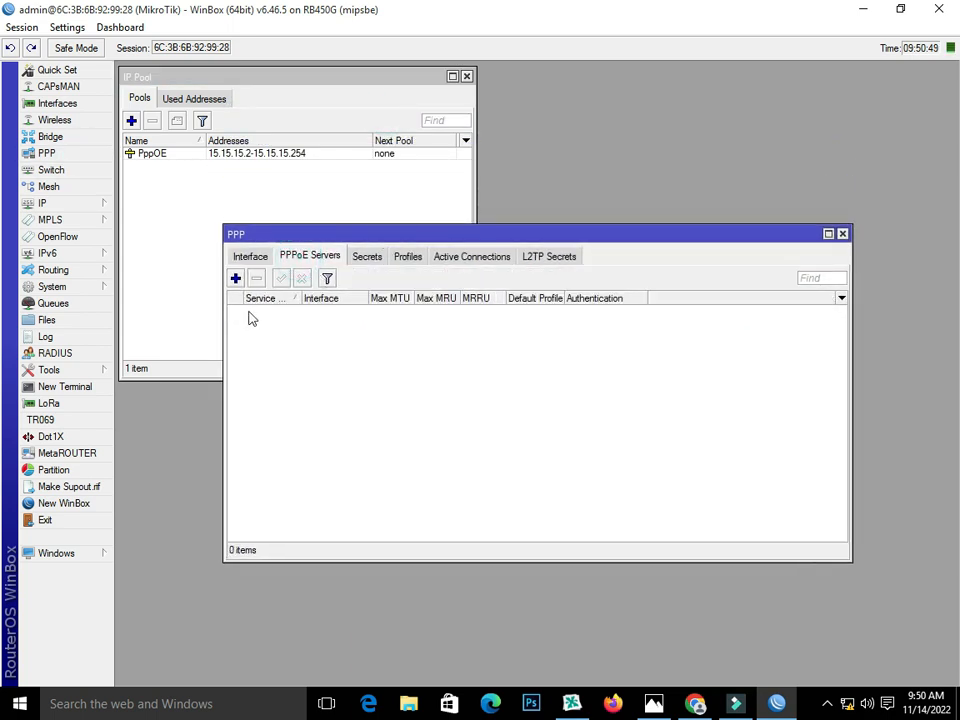
click(235, 279)
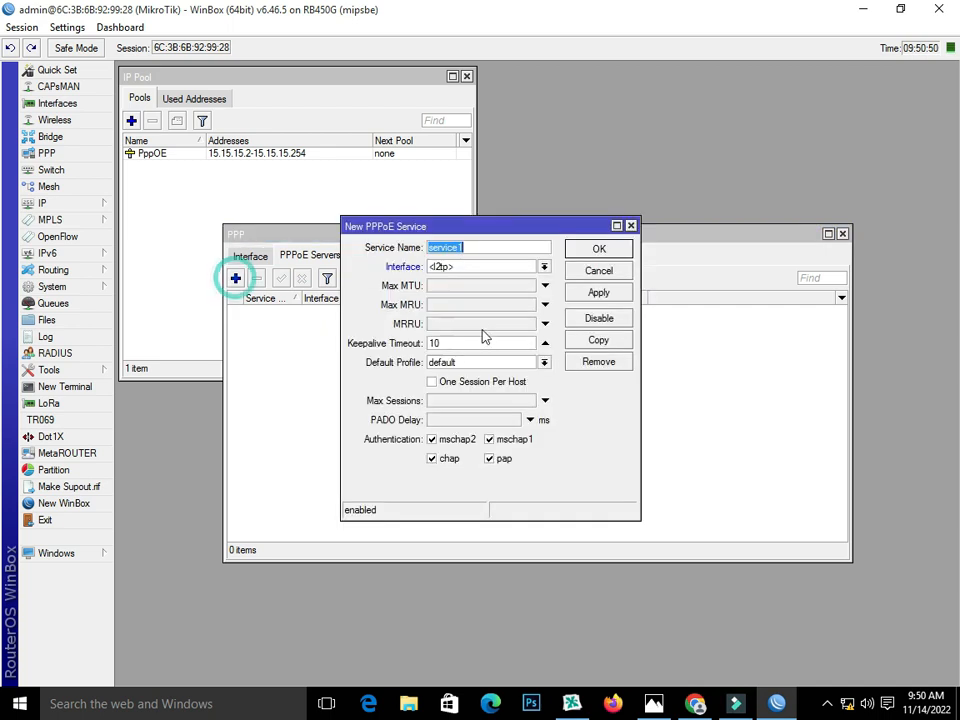
click(494, 266)
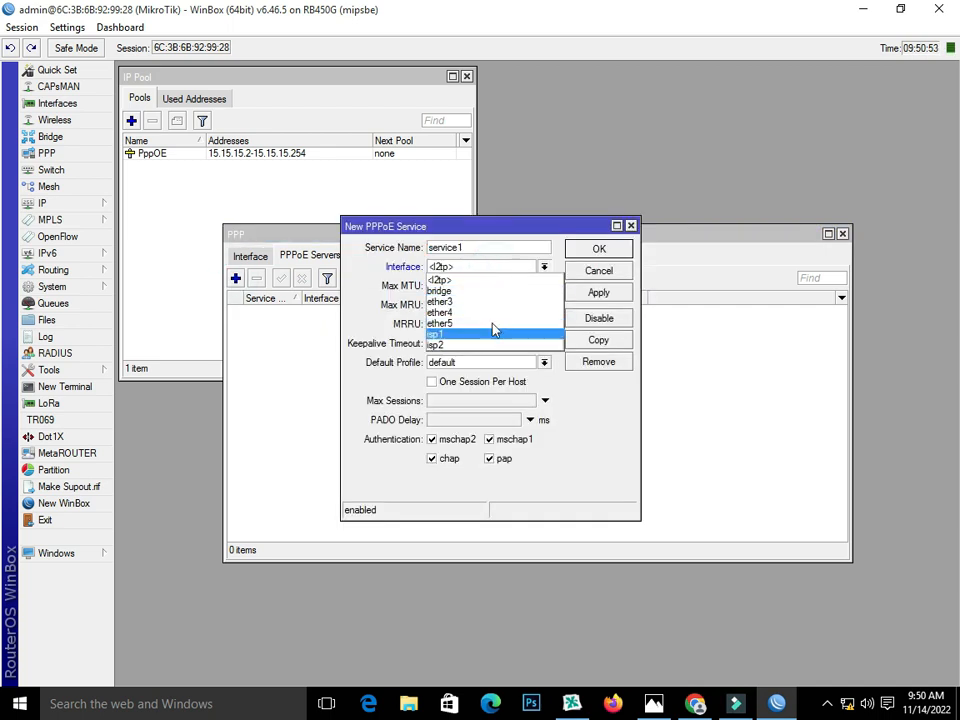
click(485, 291)
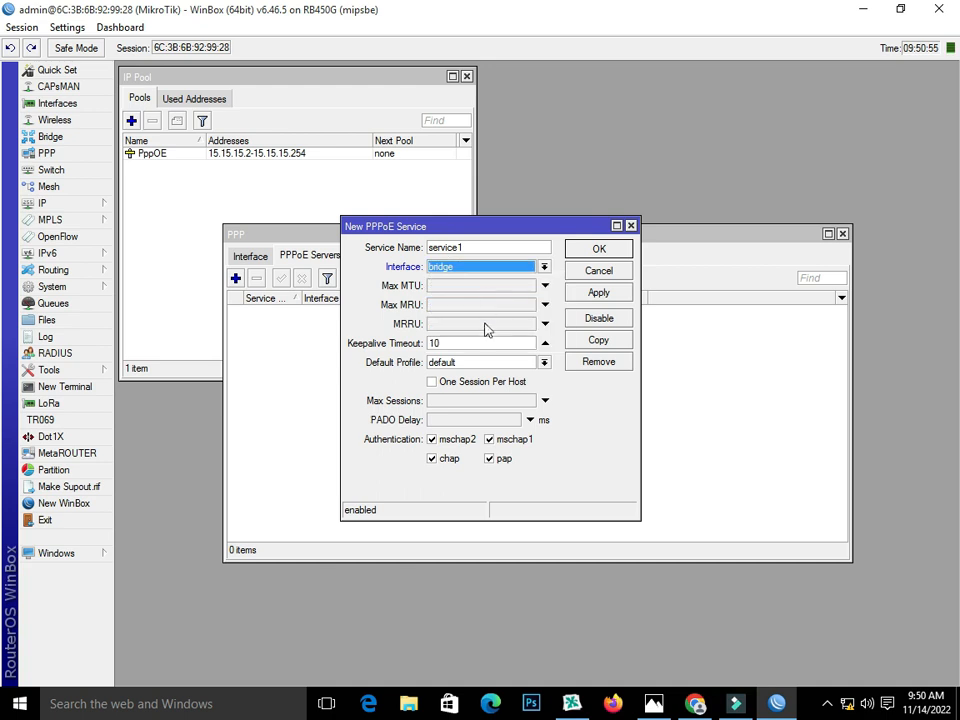
click(497, 380)
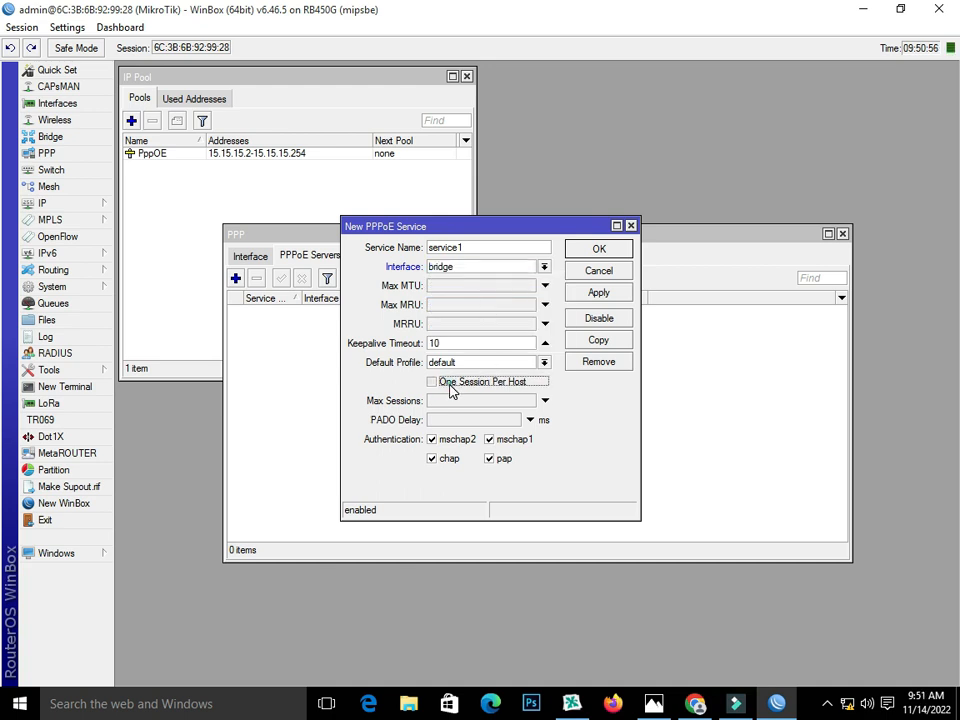
click(618, 295)
click(618, 251)
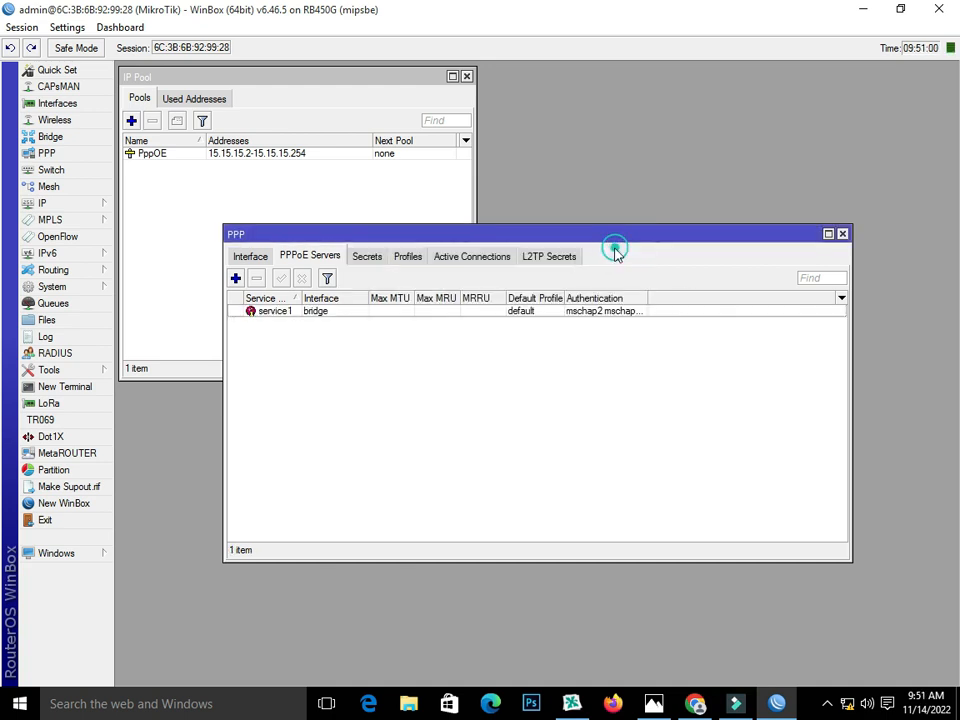
click(410, 256)
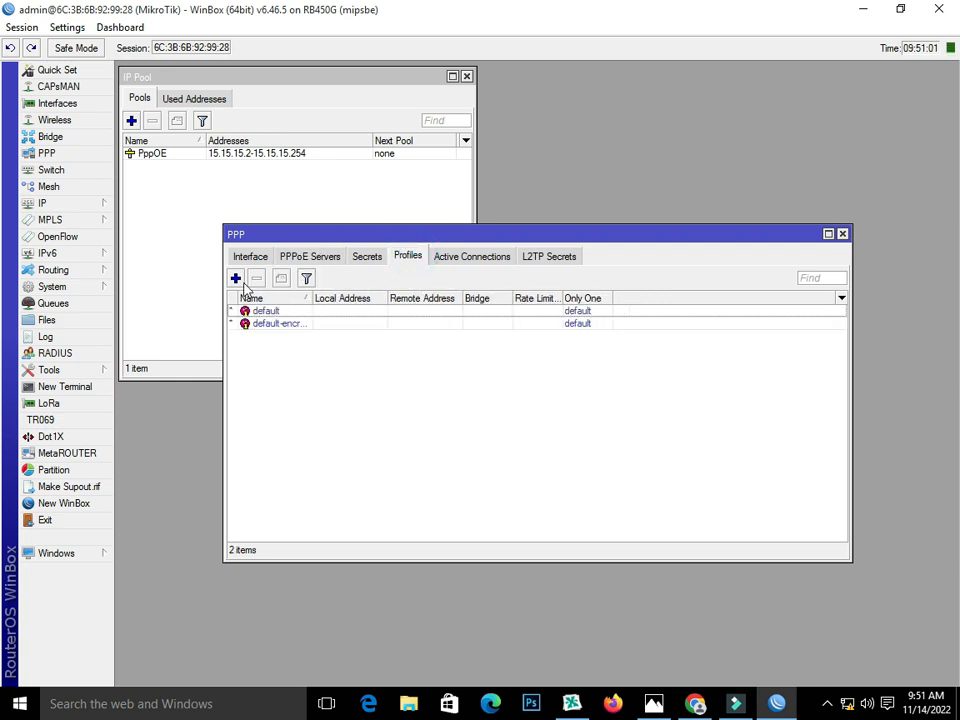
Step: Create a new PPP profile named 10MB
click(235, 278)
click(443, 275)
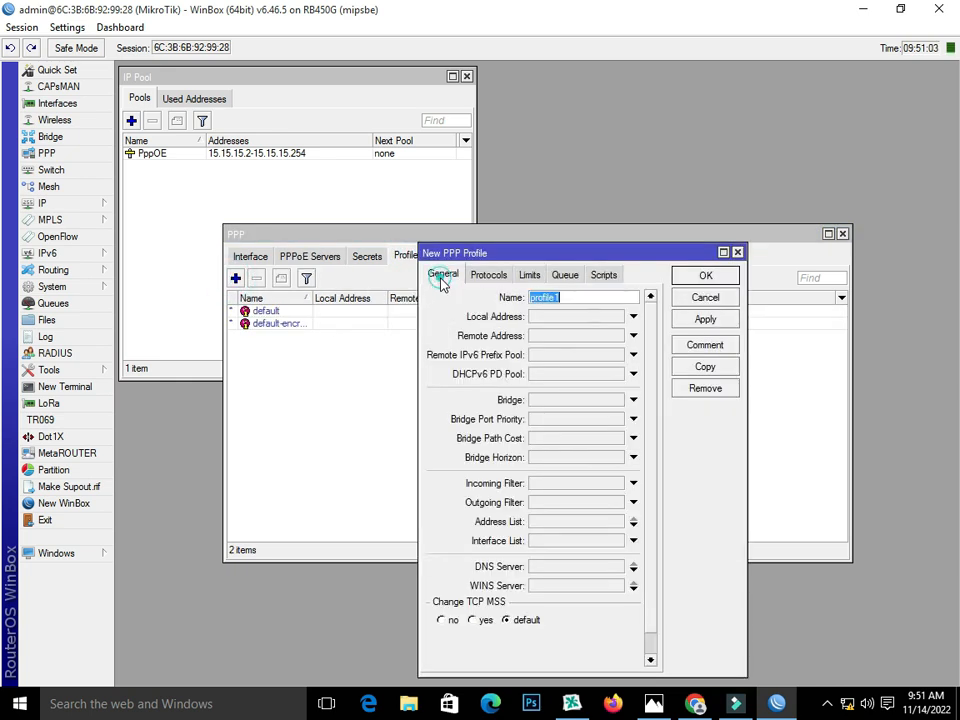
key(BackSpace)
text(10MB)
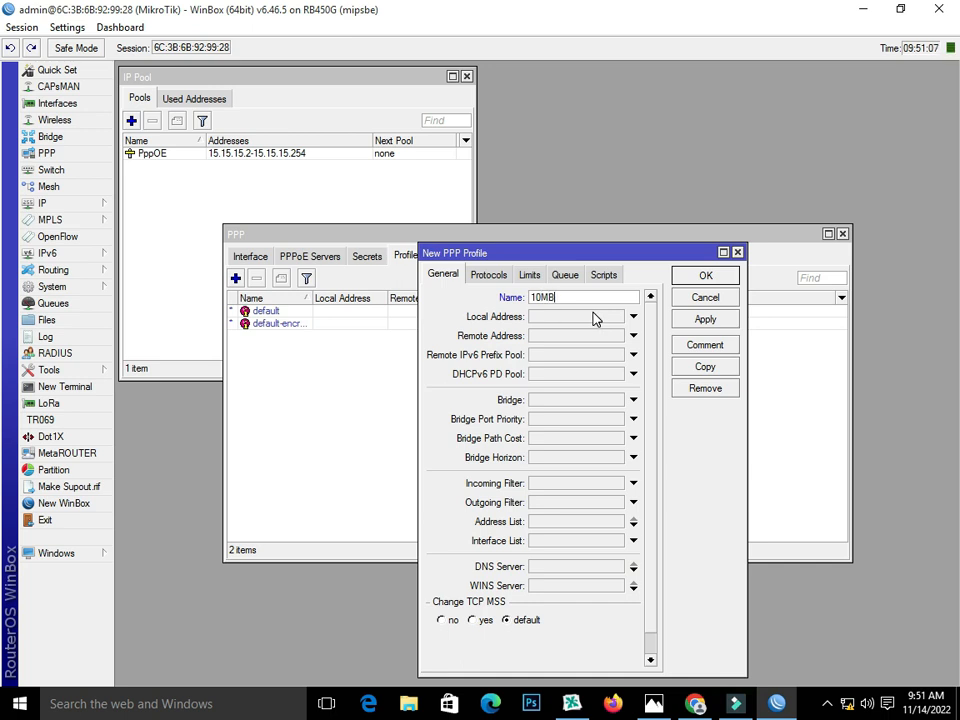
click(568, 316)
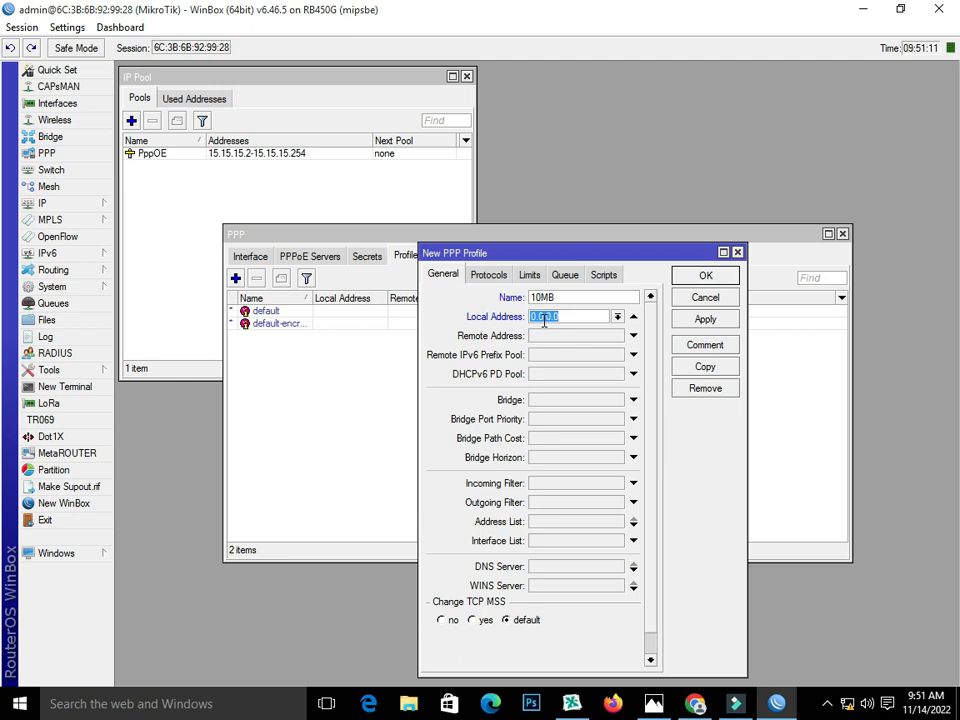
Step: Copy 192.168.9.1 from the bridge address and set it as the profile's local address
click(45, 203)
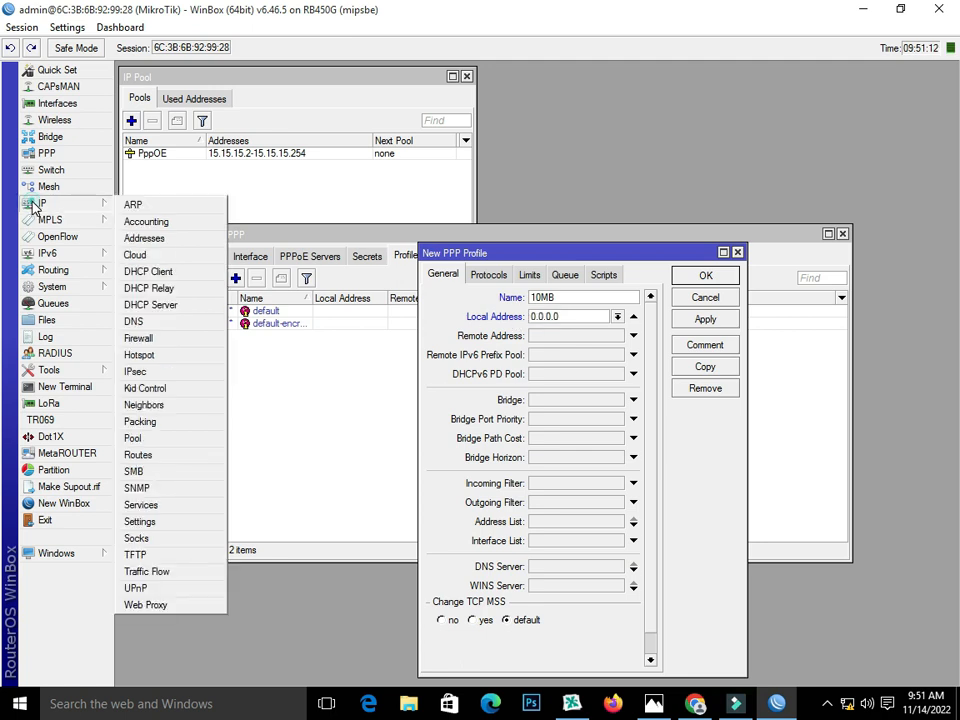
click(145, 239)
double_click(546, 280)
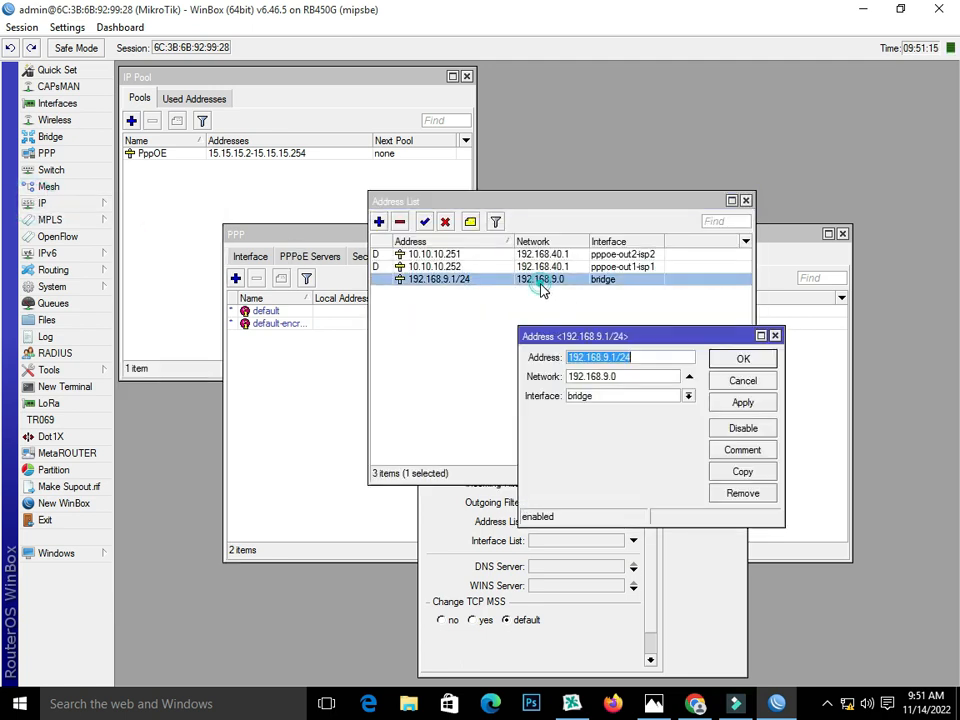
drag(617, 357, 567, 359)
right_click(584, 361)
click(613, 390)
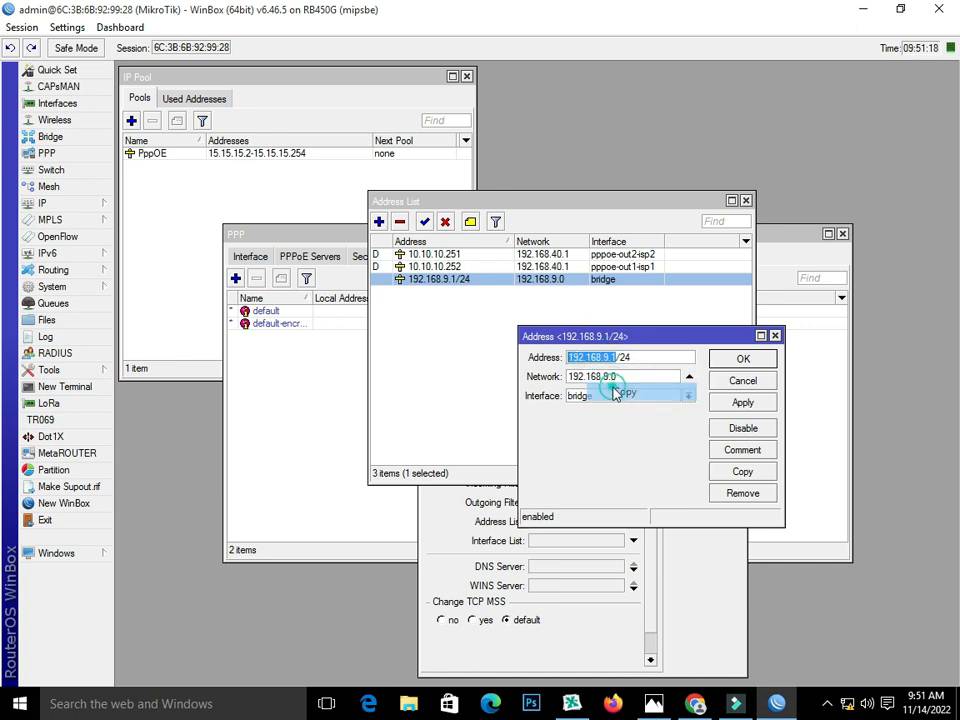
click(775, 336)
click(746, 201)
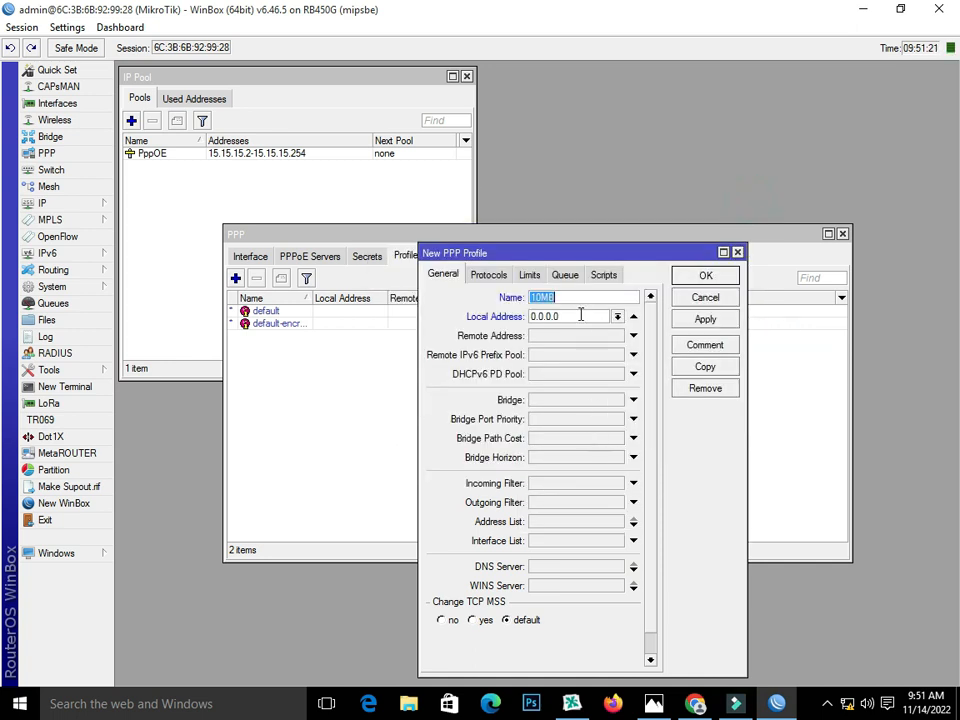
double_click(577, 316)
right_click(552, 318)
click(561, 367)
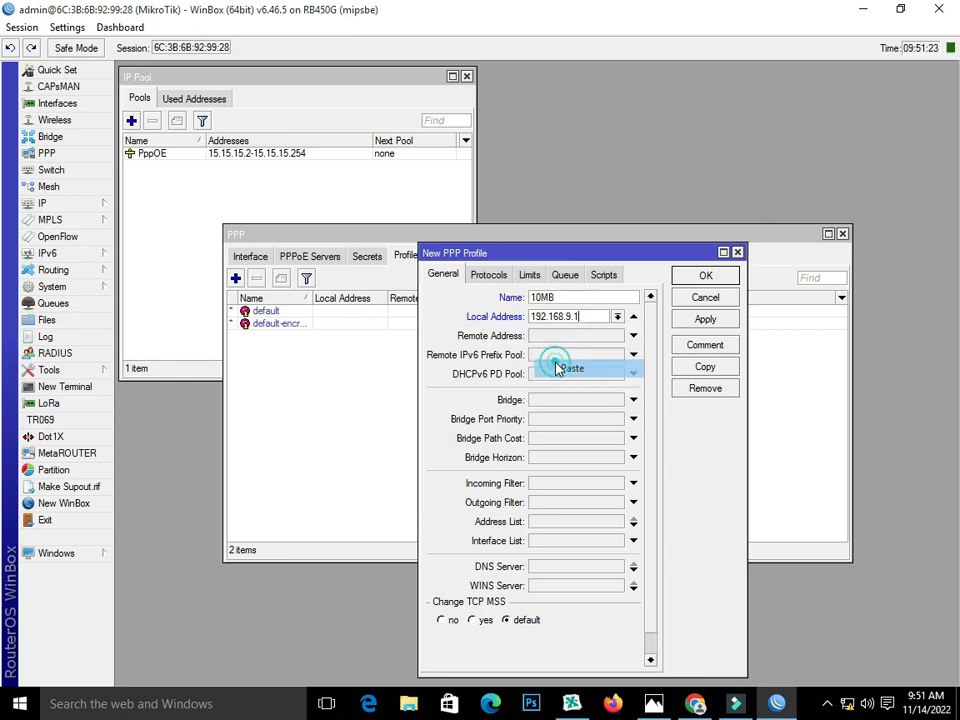
Step: Use remote pool PppOE, rate limit 10M/10M and Only One, then save the 10MB profile
click(574, 336)
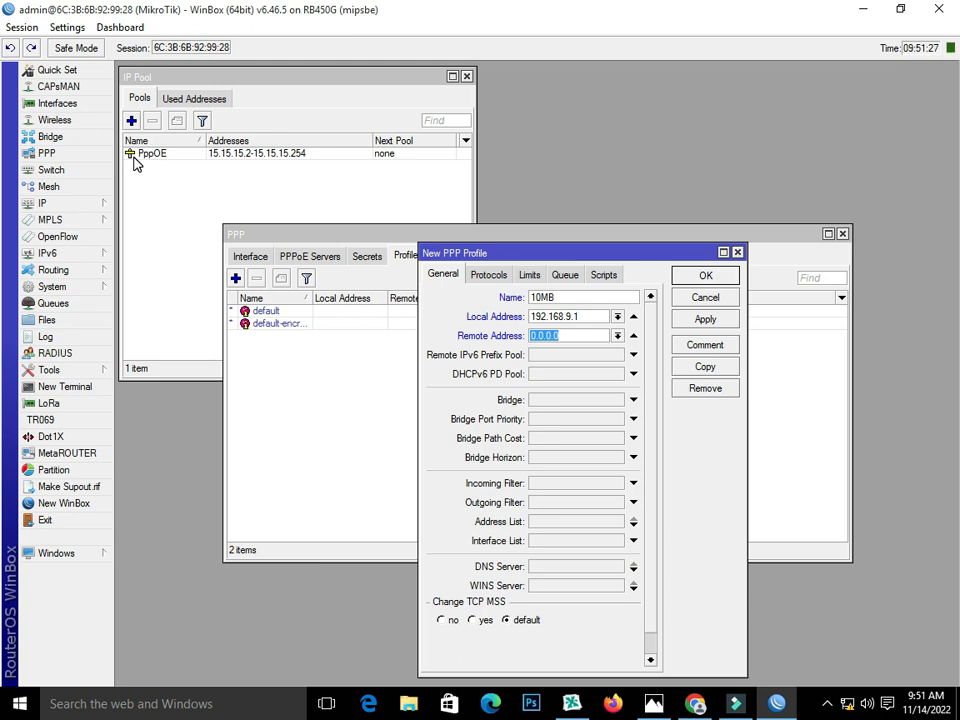
click(616, 337)
click(613, 354)
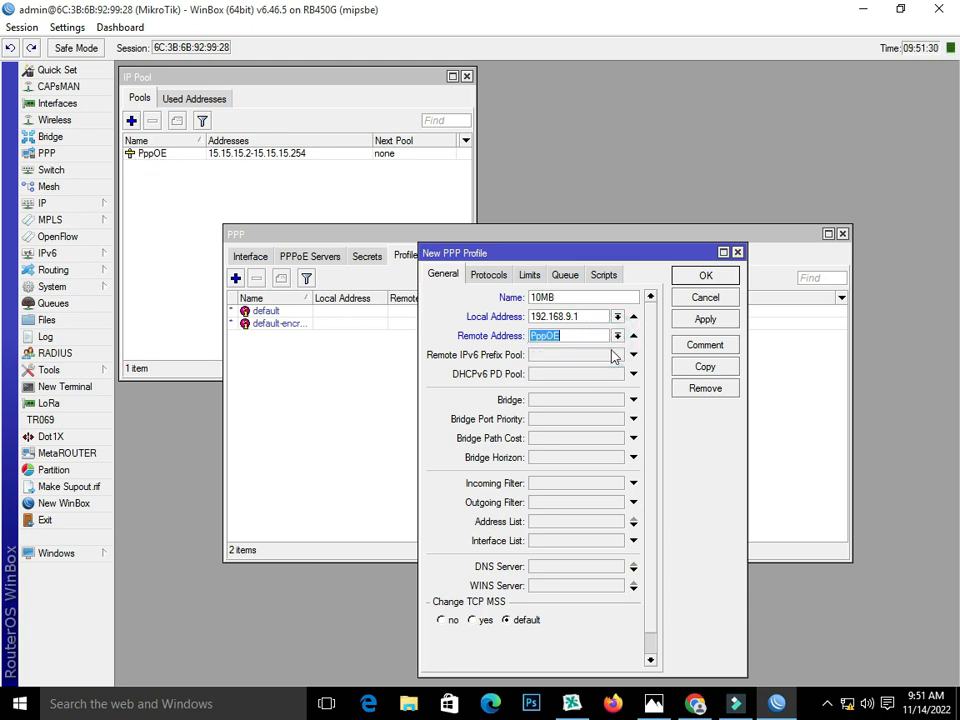
click(530, 276)
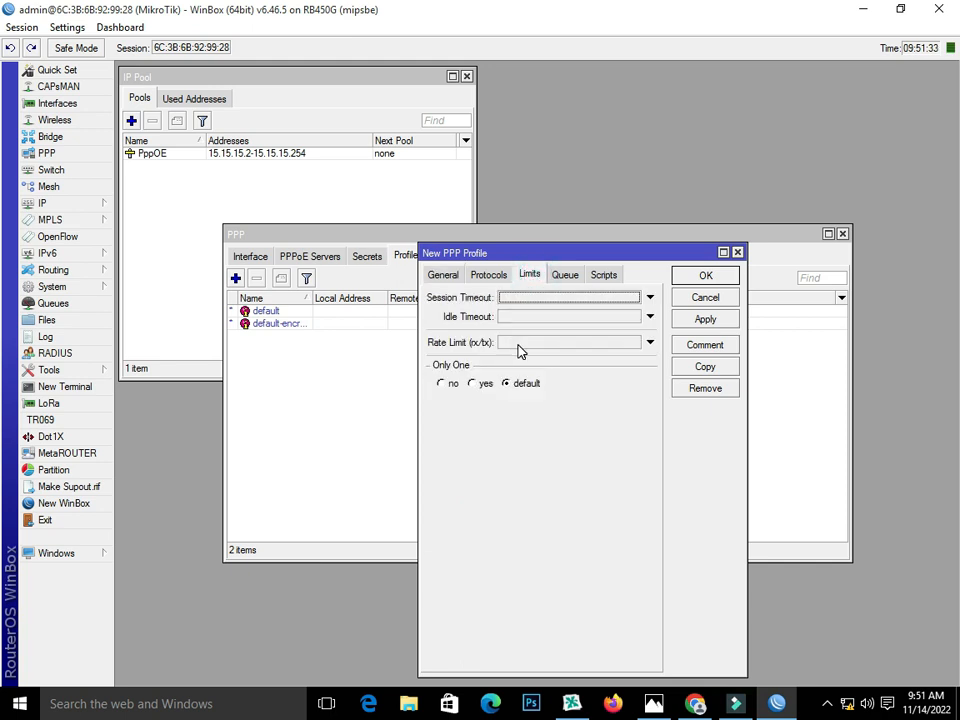
click(518, 343)
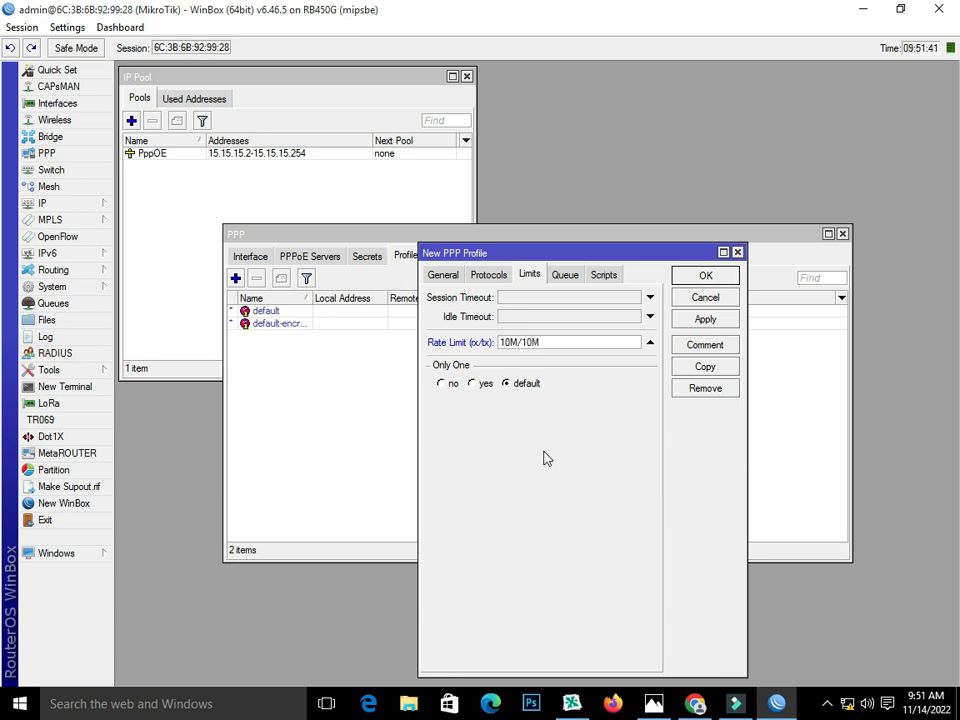
click(473, 384)
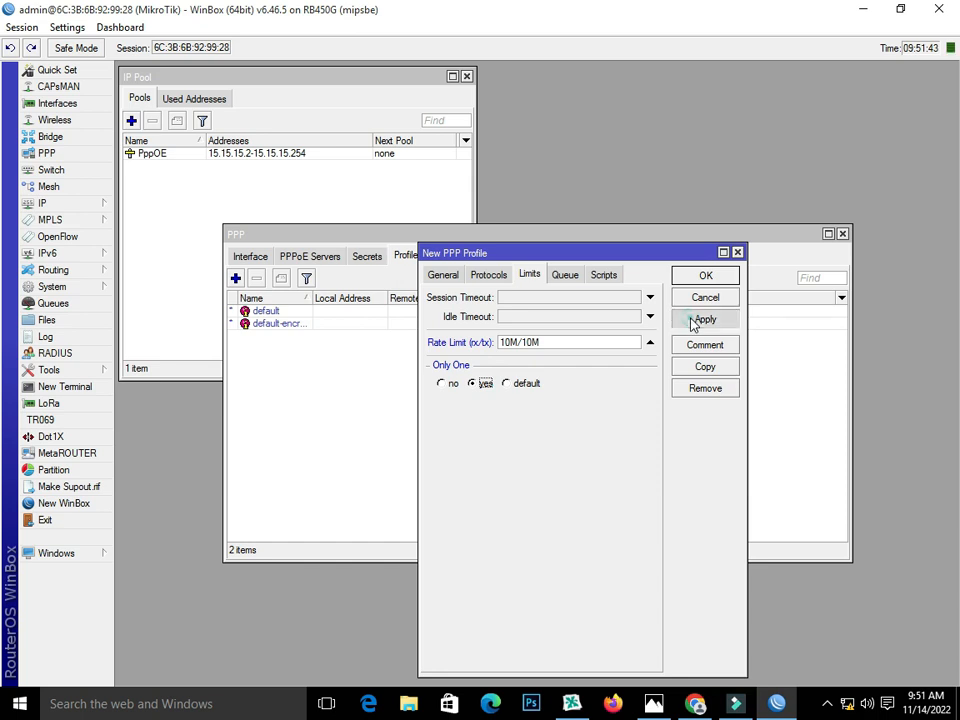
click(693, 320)
click(705, 298)
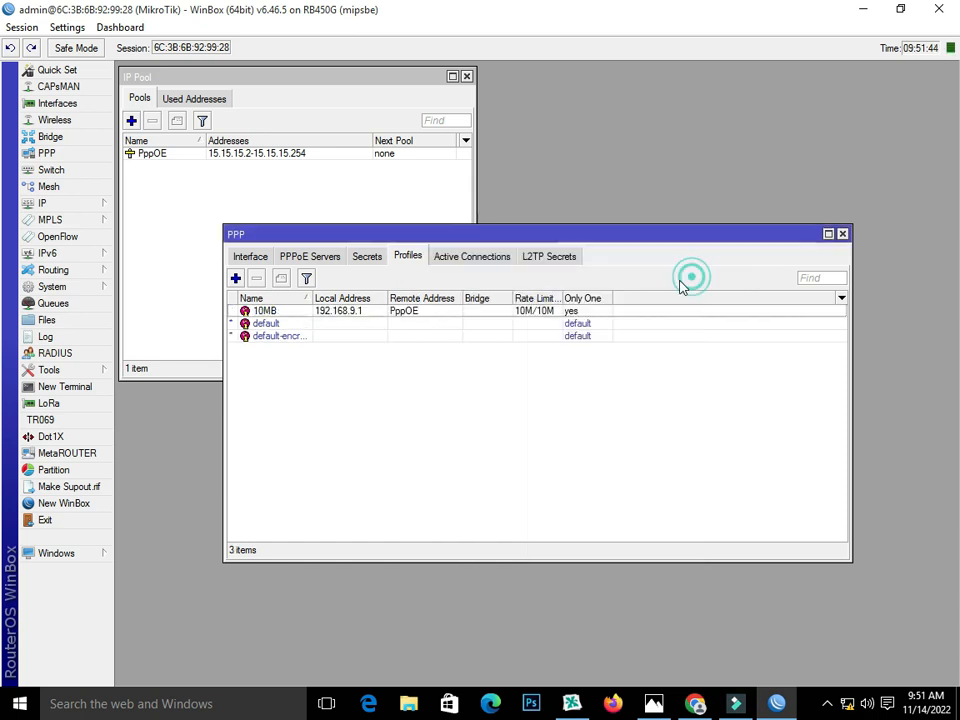
click(367, 258)
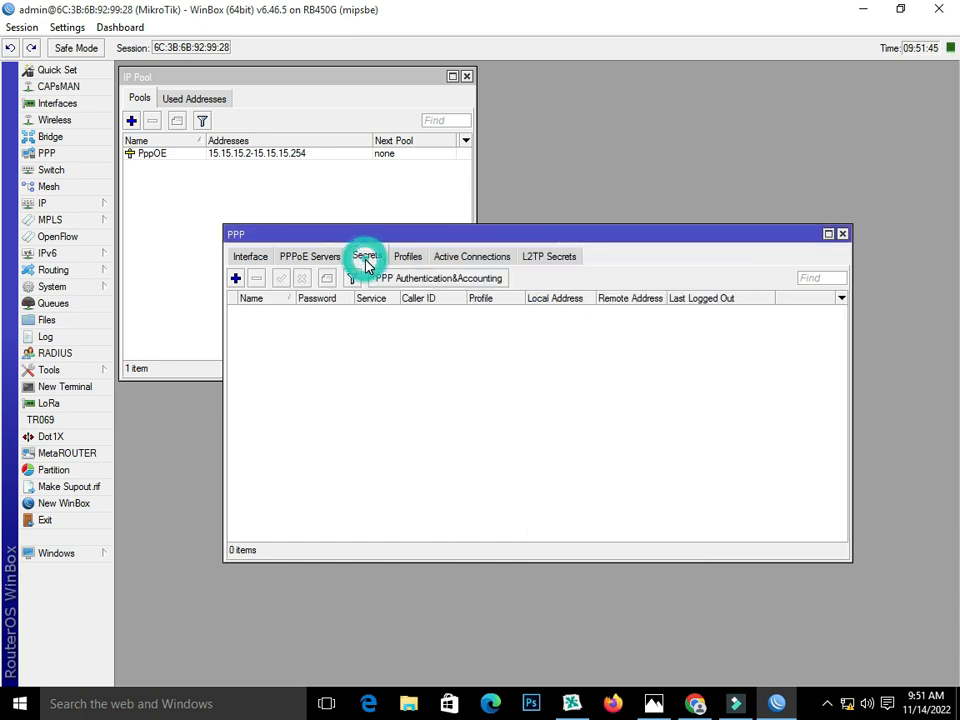
Step: Add a PPP secret with the user's name and password, service pppoe, profile 10MB
click(235, 279)
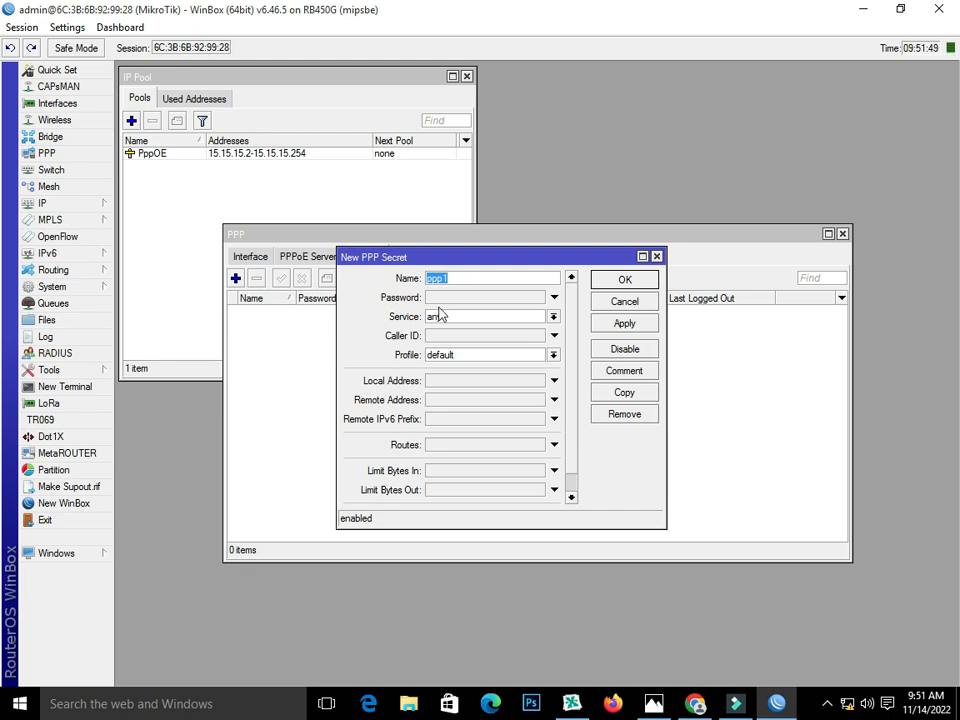
drag(456, 279, 337, 305)
click(498, 299)
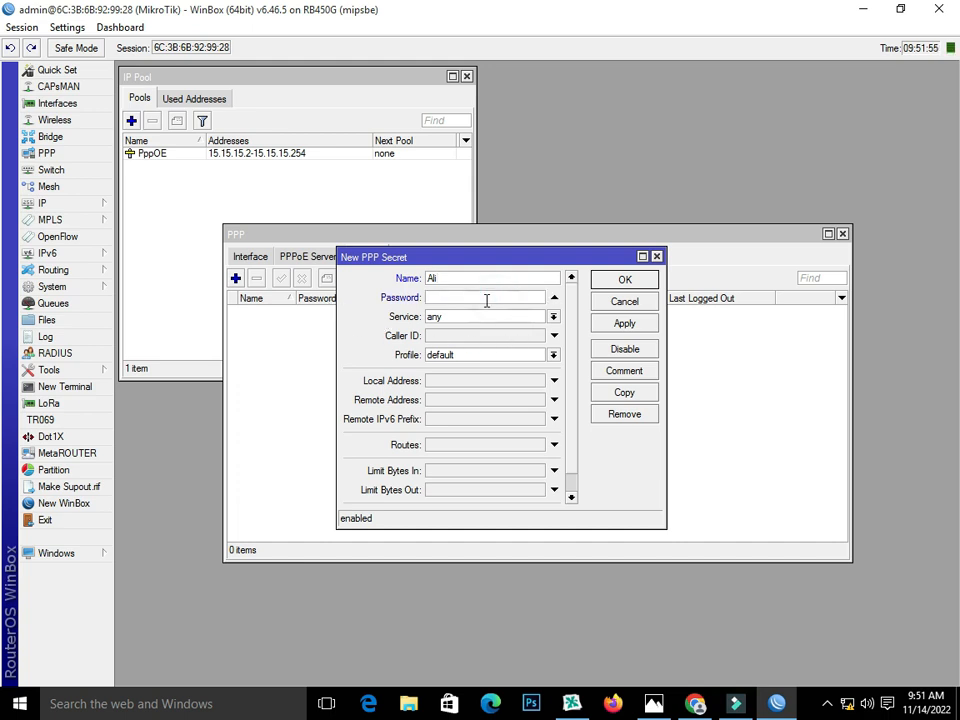
click(494, 318)
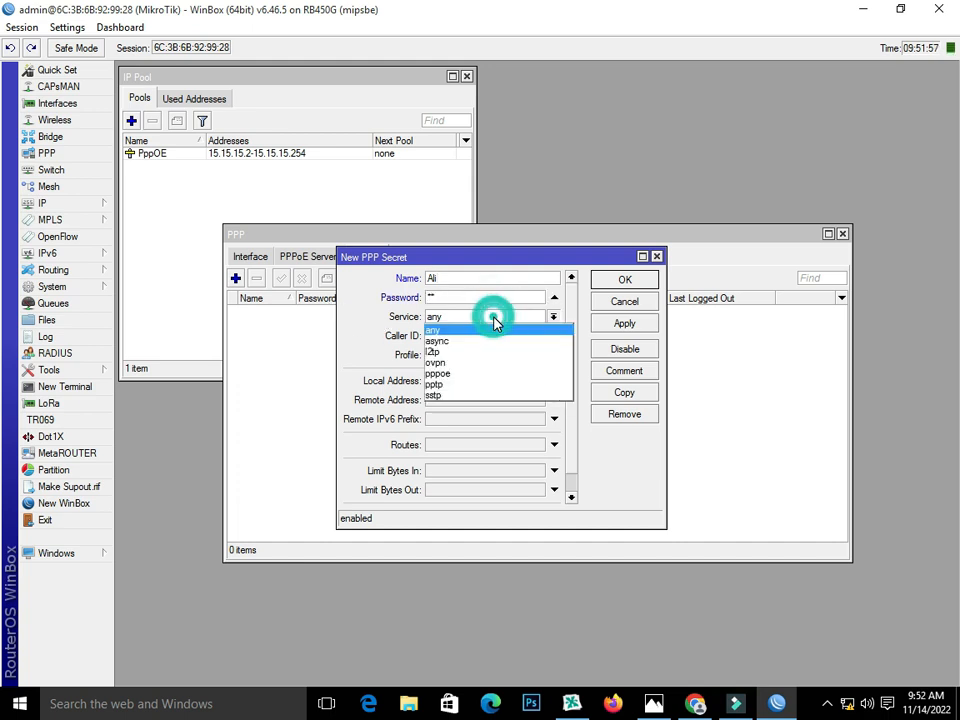
click(494, 374)
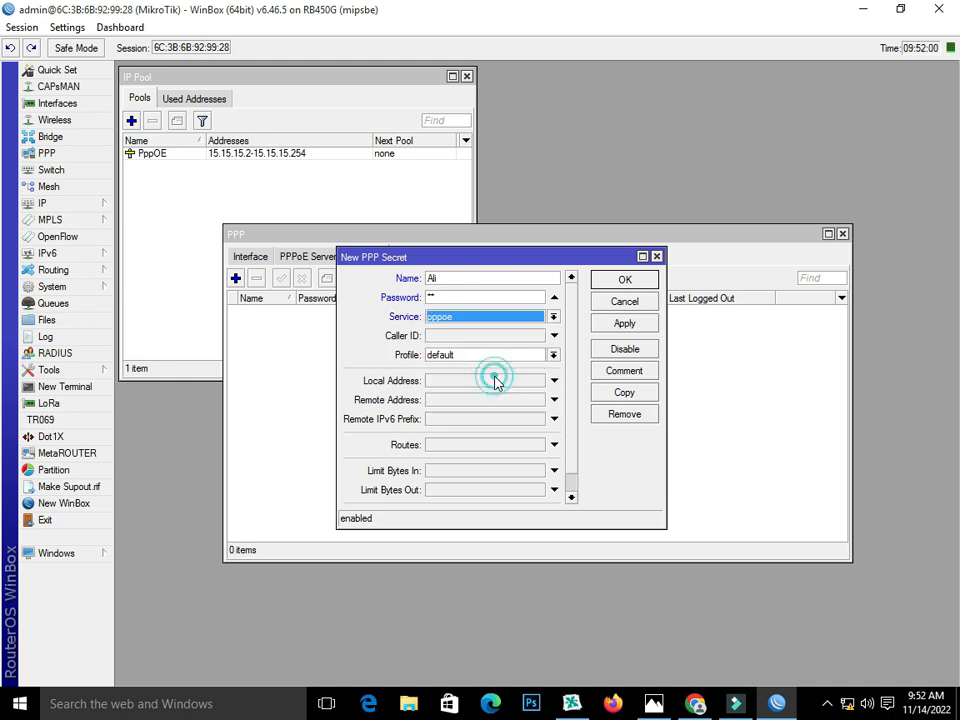
click(501, 356)
click(499, 367)
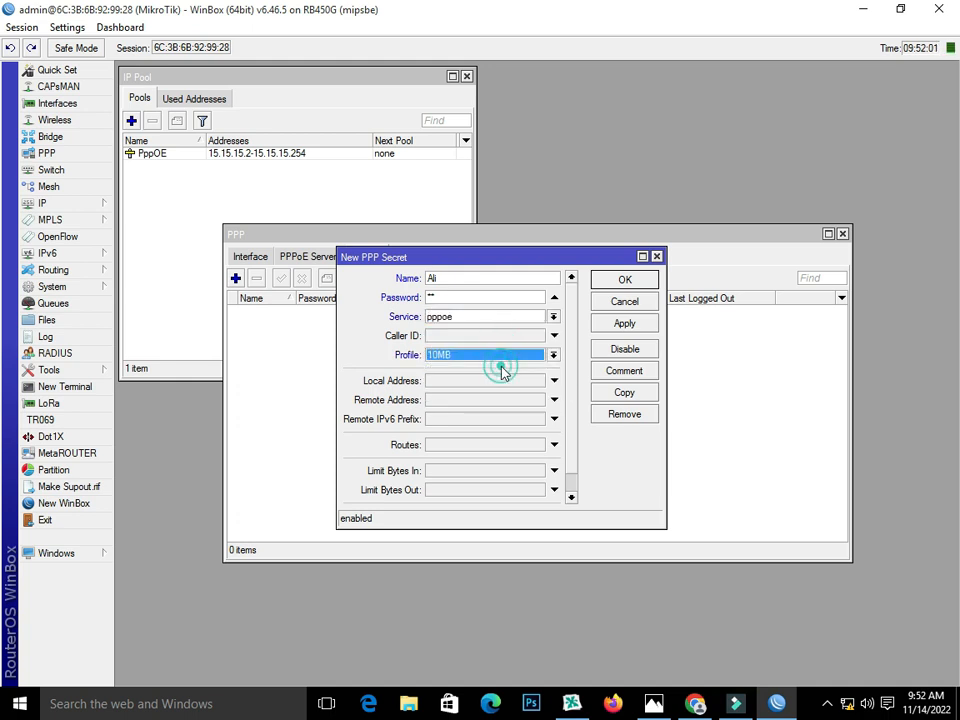
click(647, 323)
click(640, 284)
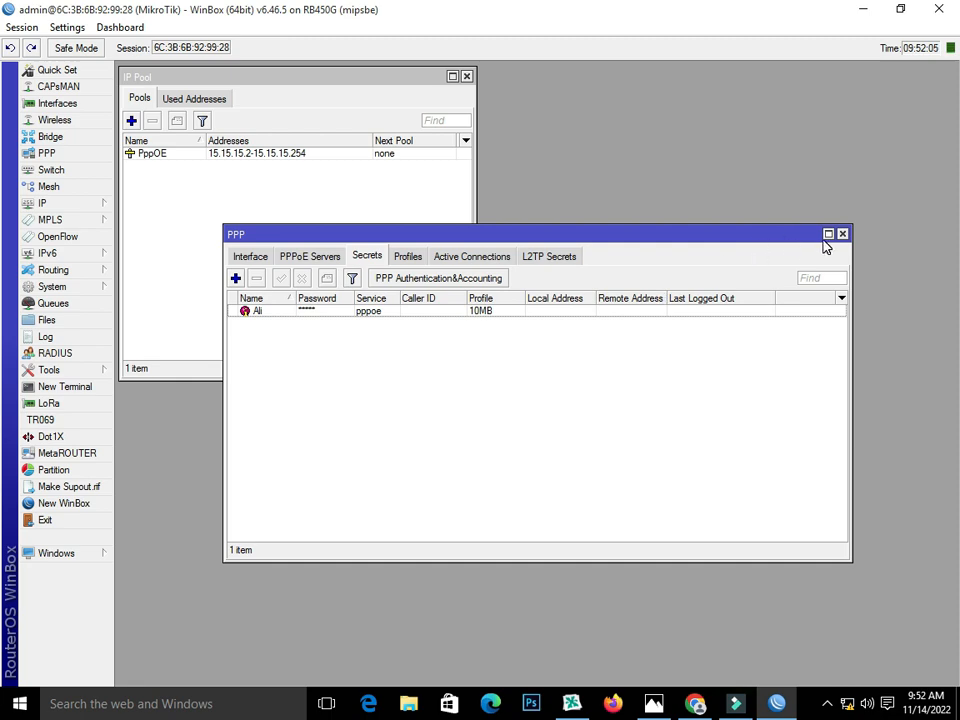
Step: Close the pool window and select the pppoe-out1-isp1 and pppoe-out2-isp2 clients in PPP
click(466, 76)
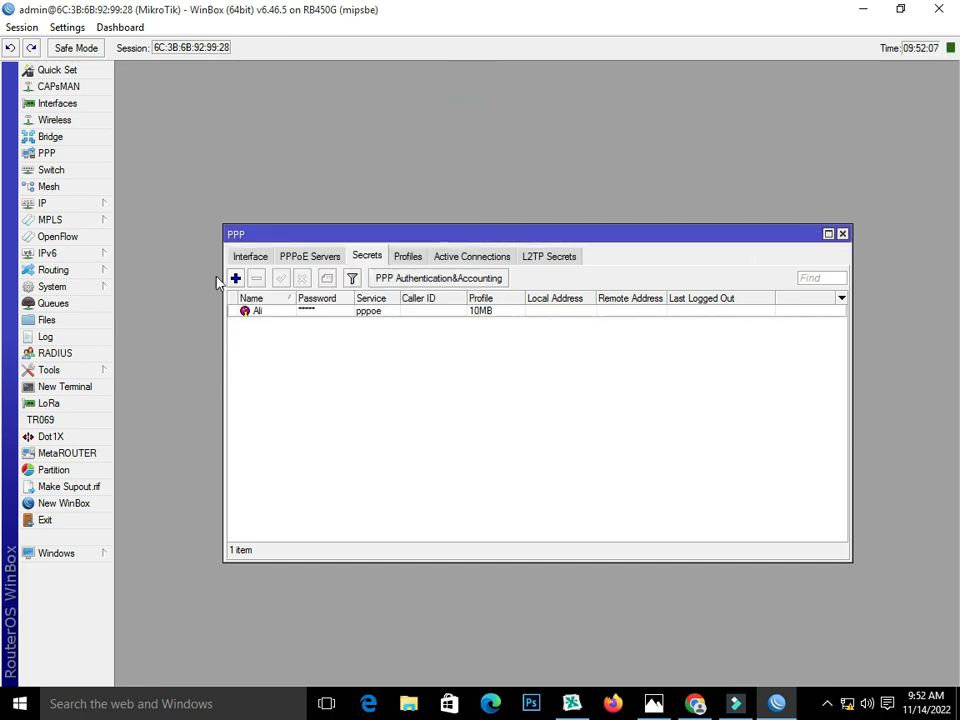
click(250, 256)
drag(429, 233, 325, 69)
click(240, 148)
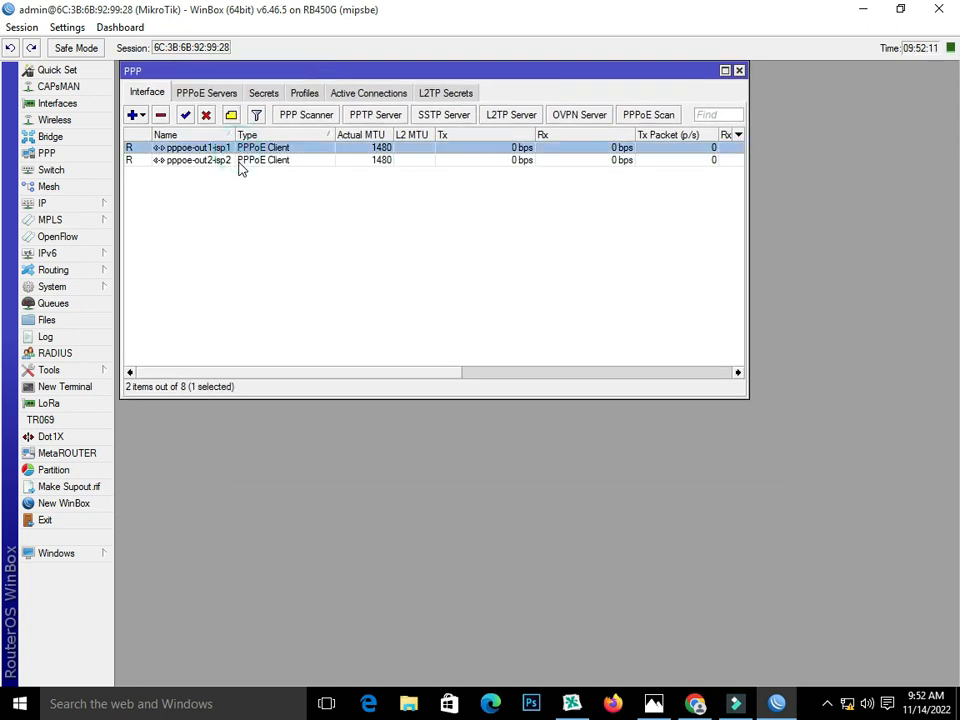
click(241, 162)
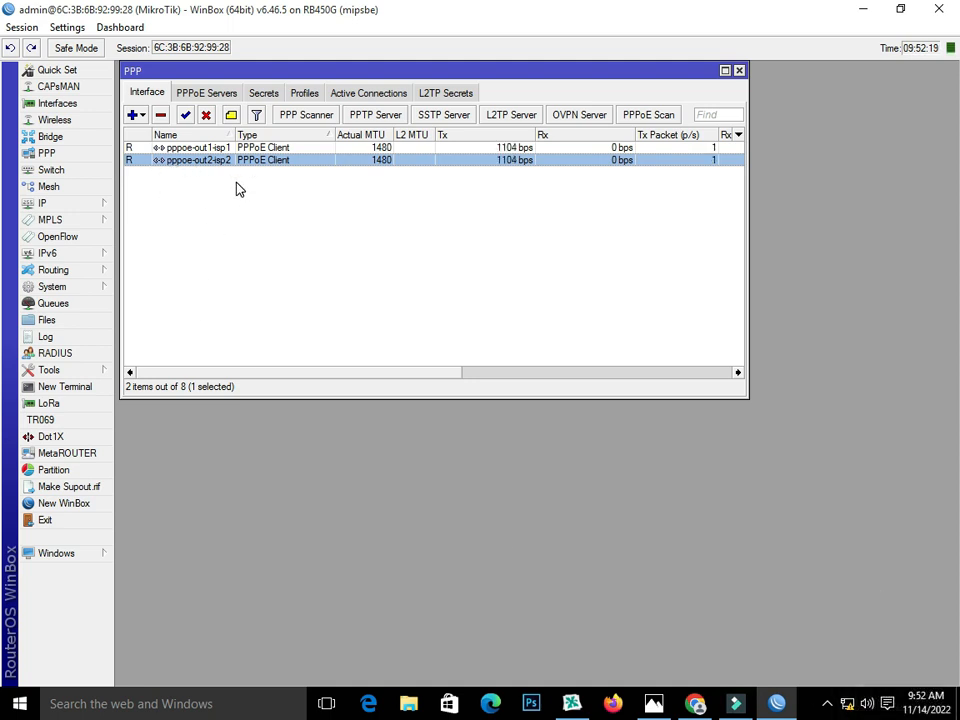
drag(300, 71, 306, 148)
Step: Open the Interface List with isp1 and isp2 selected, placing the PPP list below it
click(86, 103)
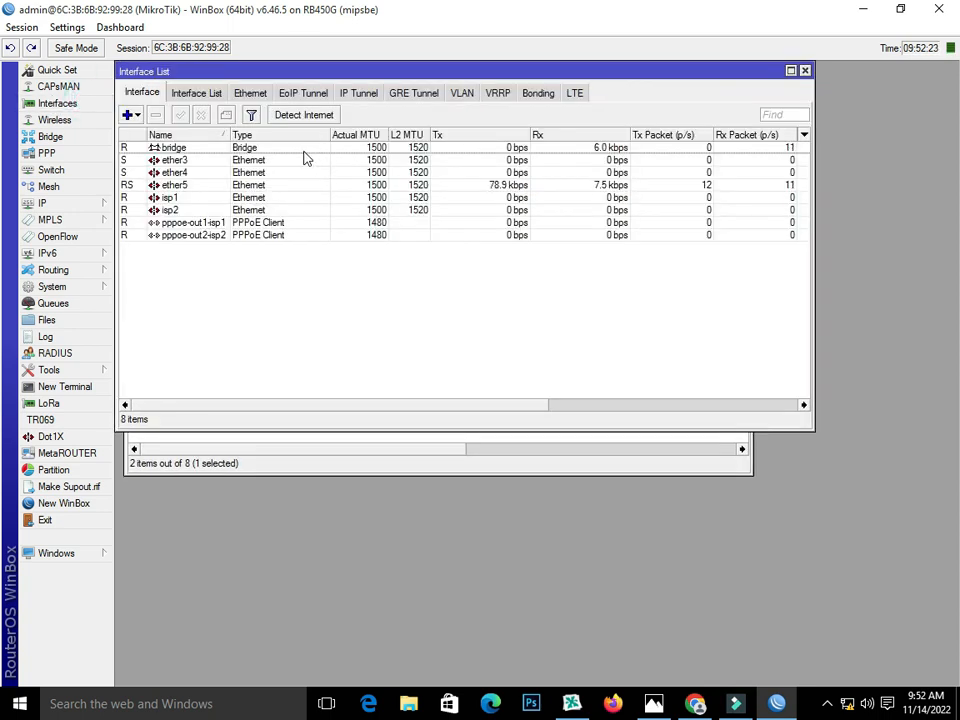
click(250, 199)
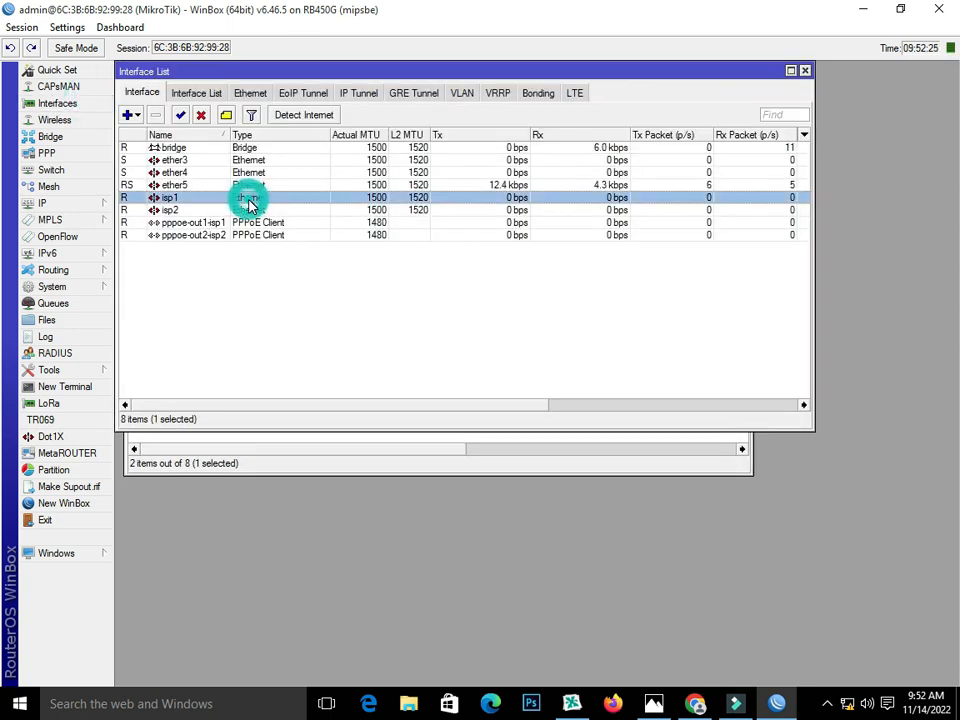
ctrl+click(270, 211)
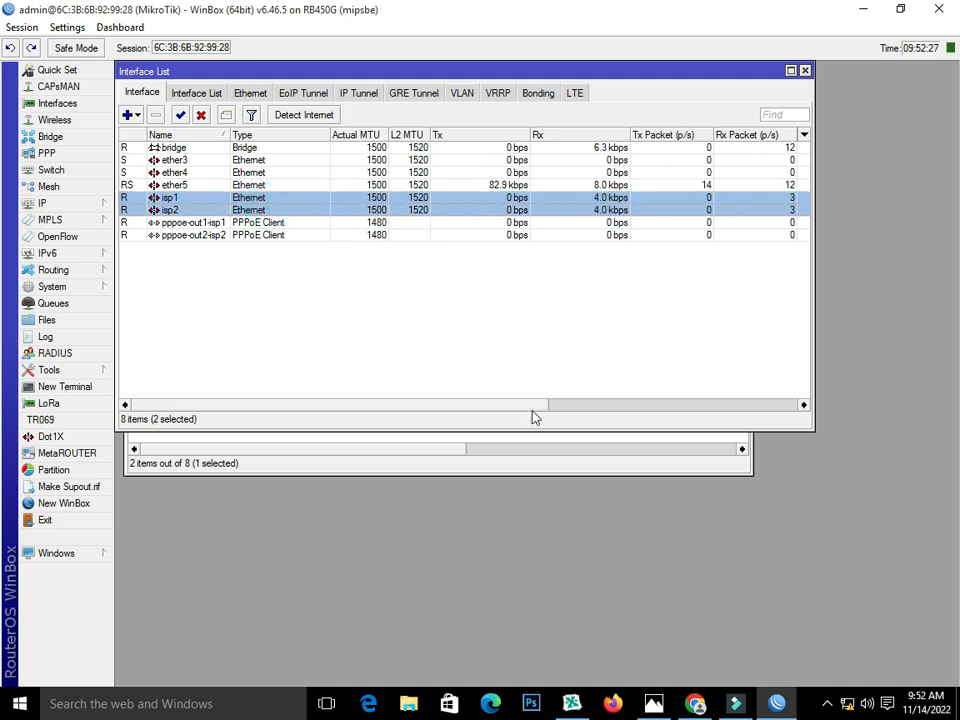
click(553, 461)
drag(510, 148, 508, 227)
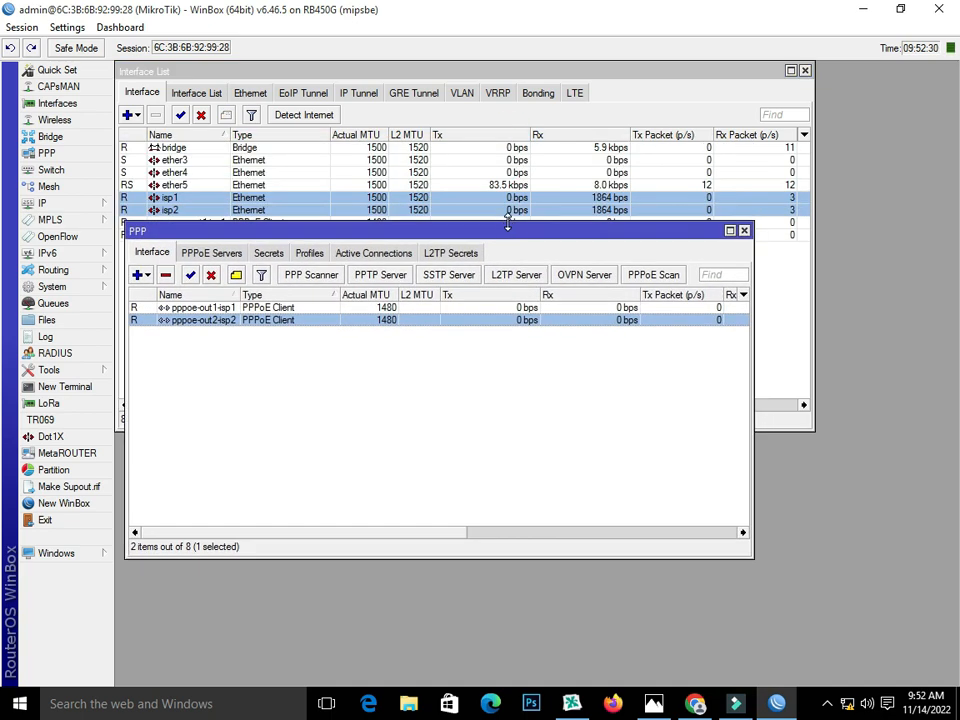
click(847, 704)
Step: Dial the Broadband Connection with the client's user name and password, then close Settings
click(768, 301)
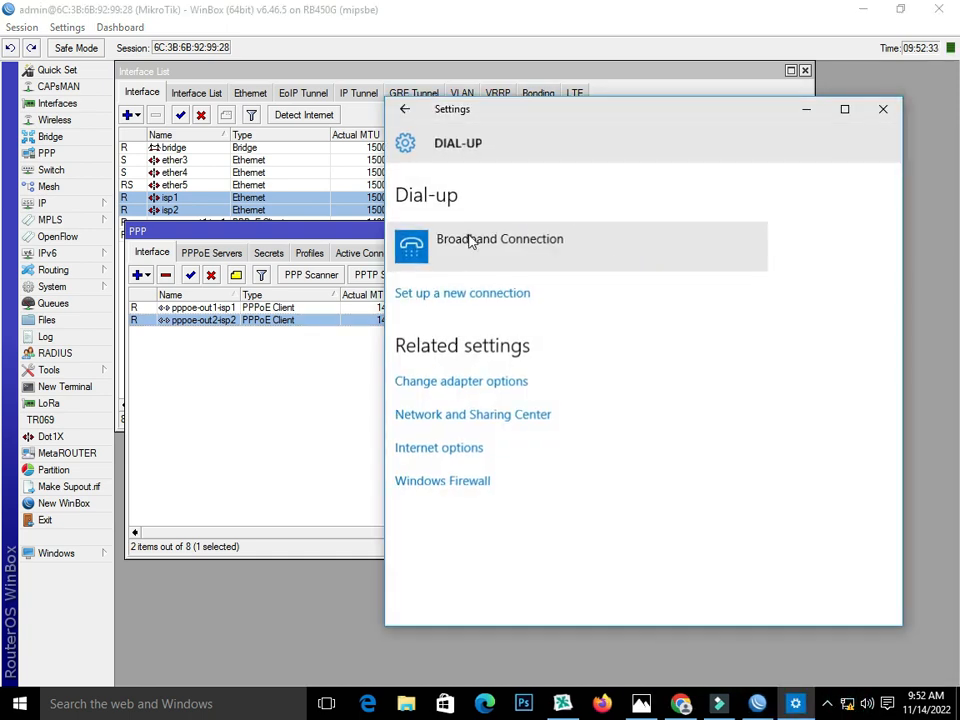
click(488, 255)
click(514, 300)
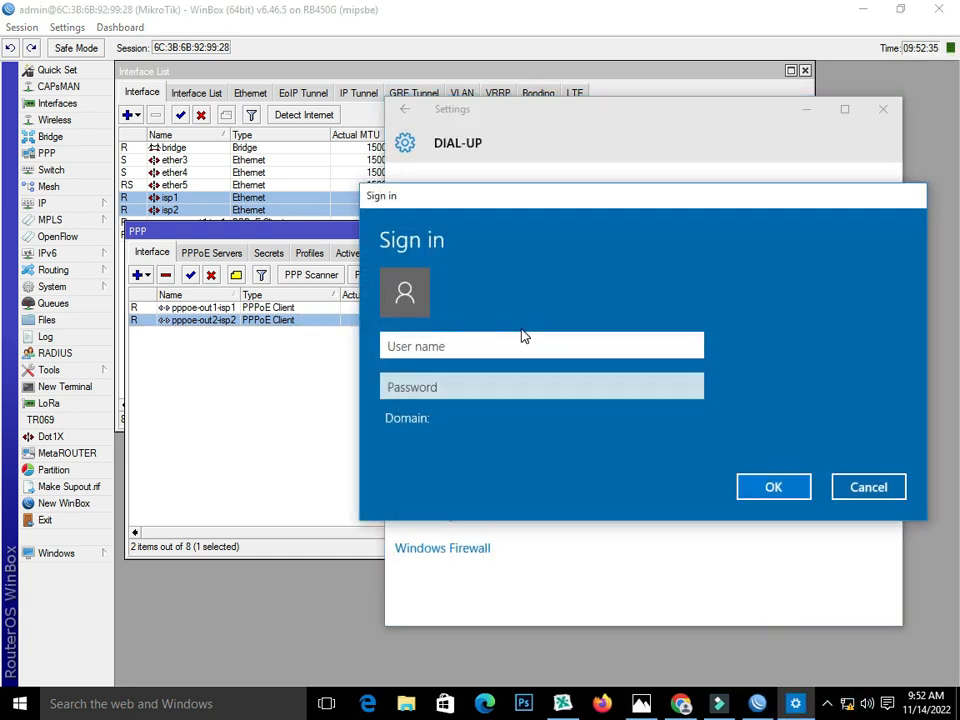
text(A)
key(Tab)
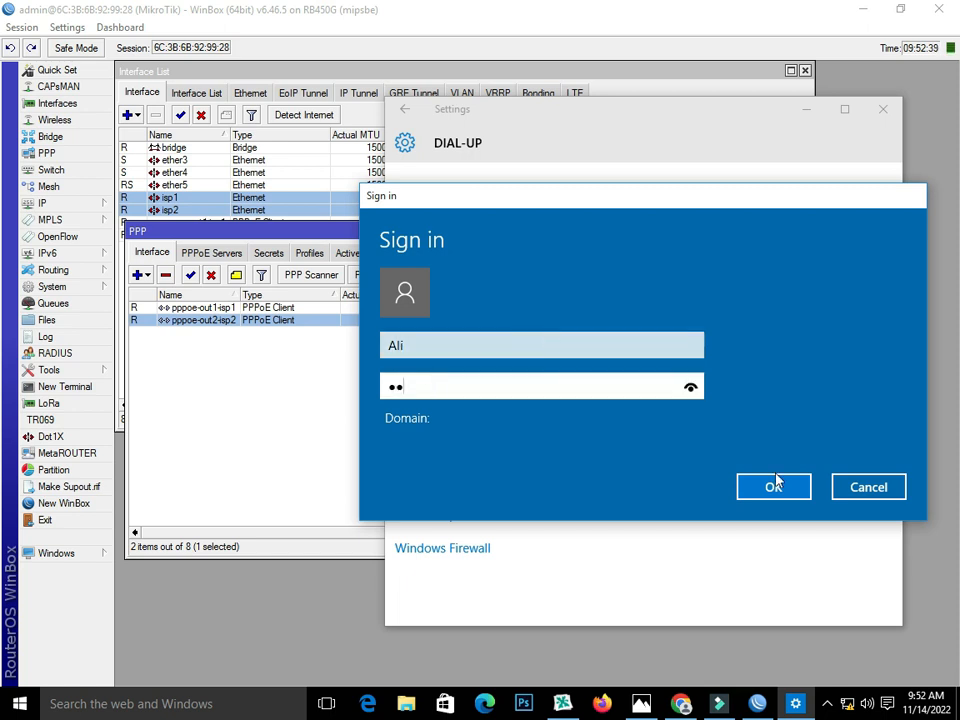
click(773, 484)
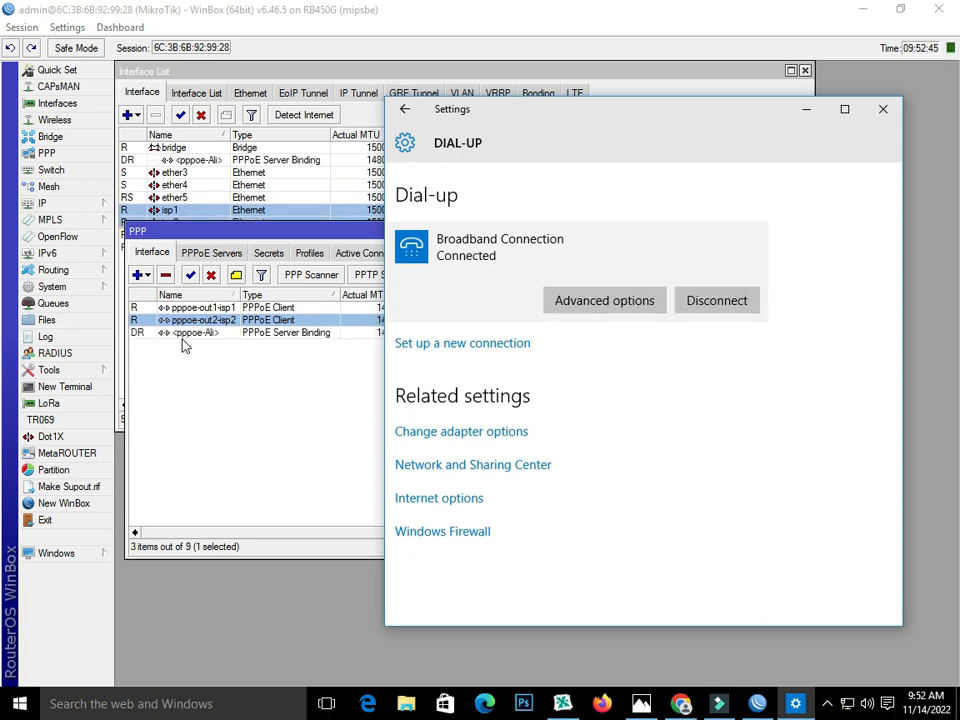
click(877, 115)
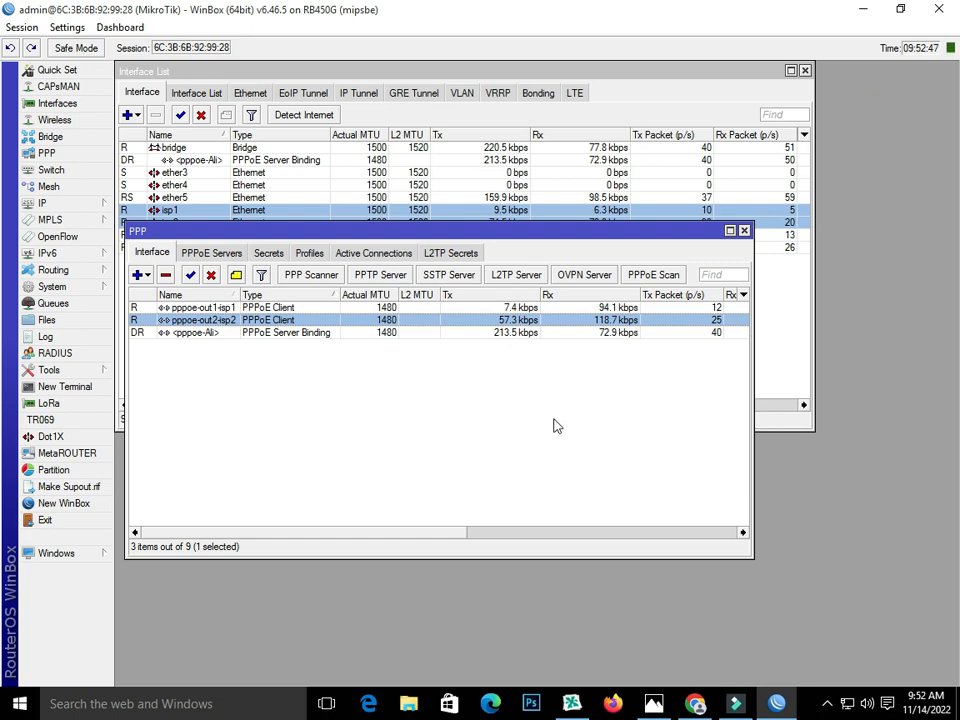
Step: Restore Chrome beside WinBox and load Speedtest by Ookla in a new tab
click(695, 703)
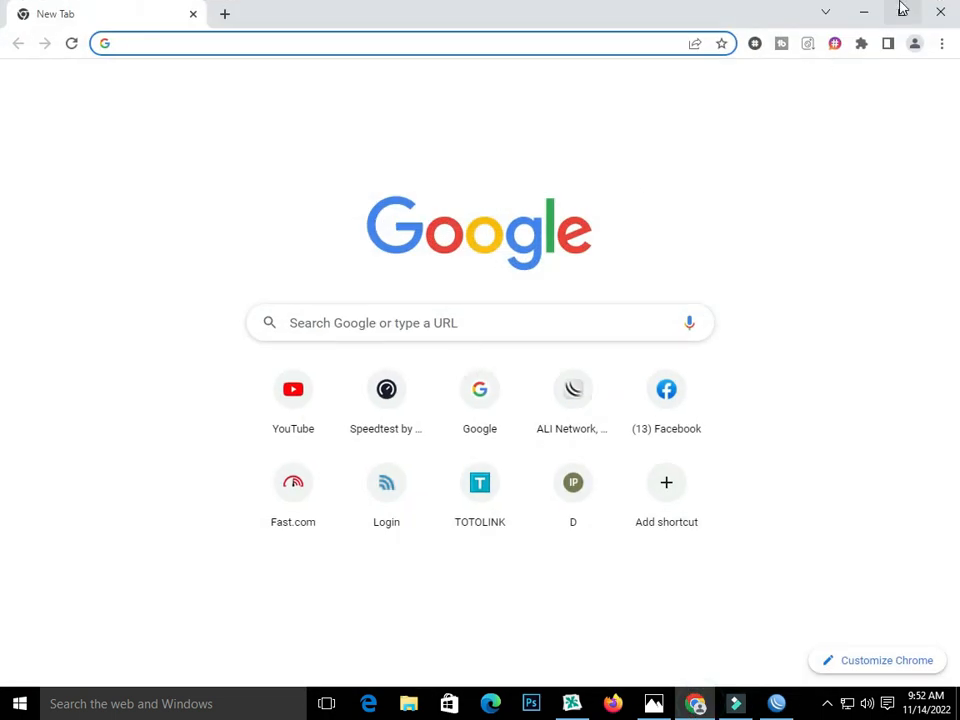
click(900, 10)
drag(690, 238, 665, 198)
click(541, 558)
click(302, 199)
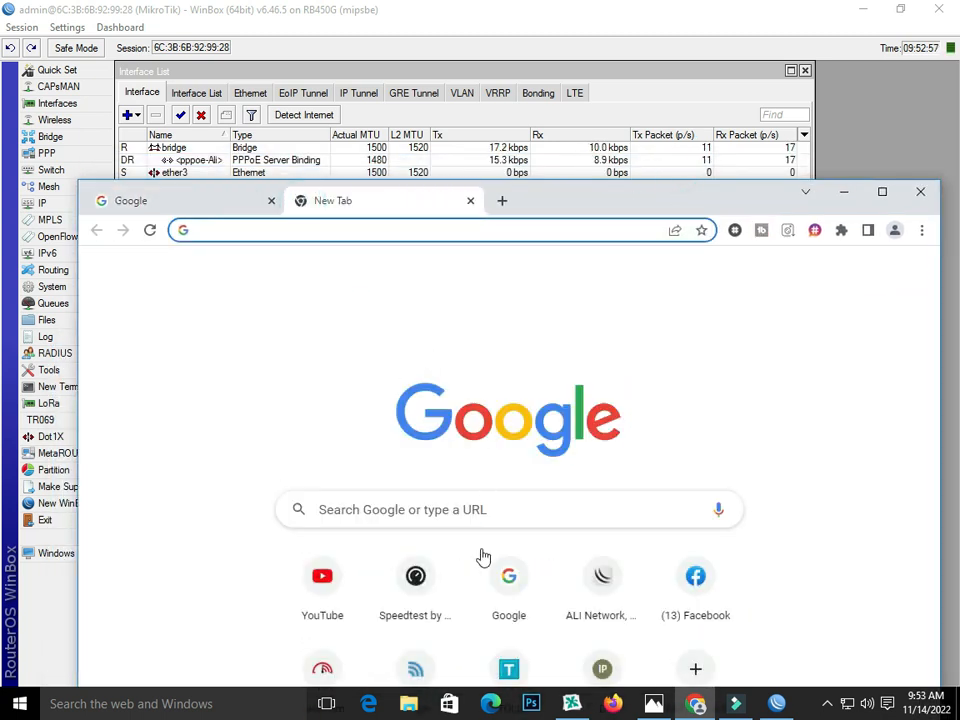
click(416, 600)
drag(641, 204, 627, 257)
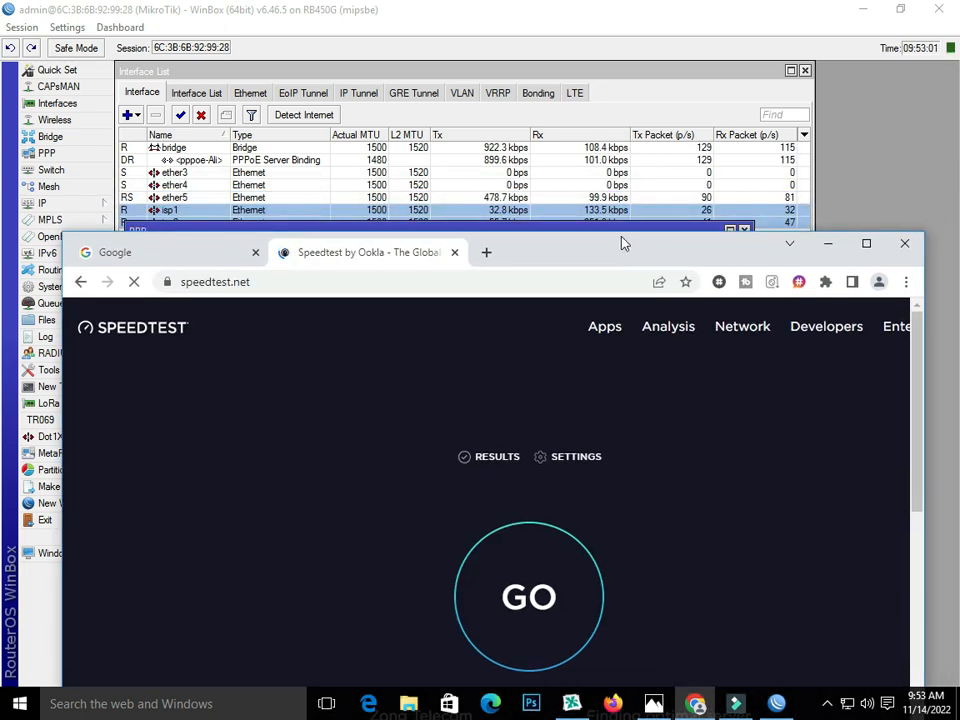
Step: Close WinBox's PPP window and run the speed test, getting about 3.87 Mbps download
click(626, 229)
drag(694, 234, 696, 251)
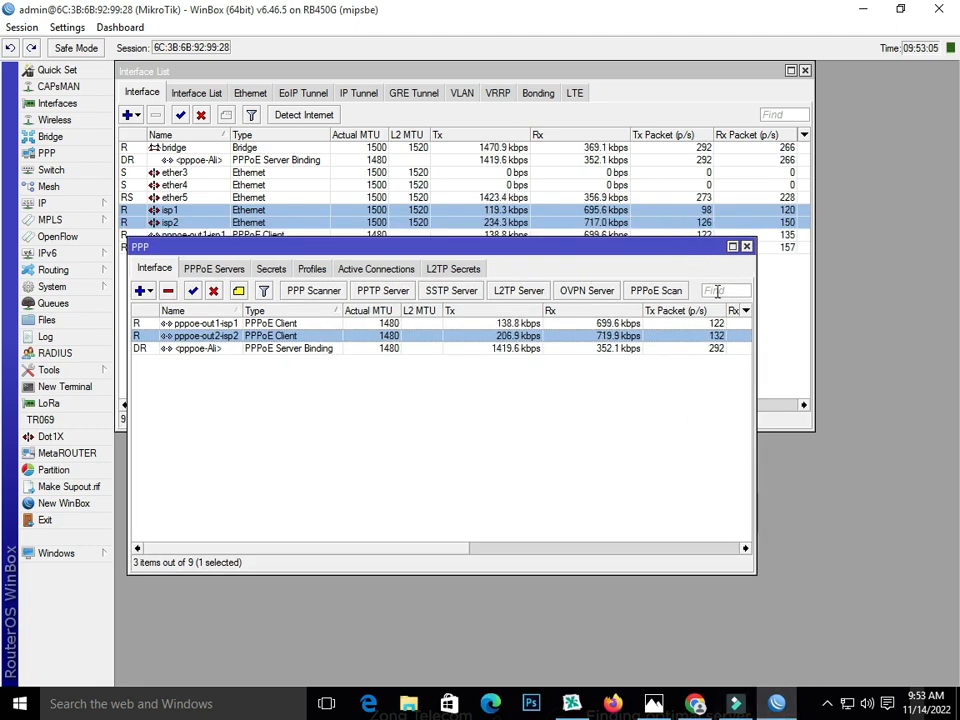
click(747, 247)
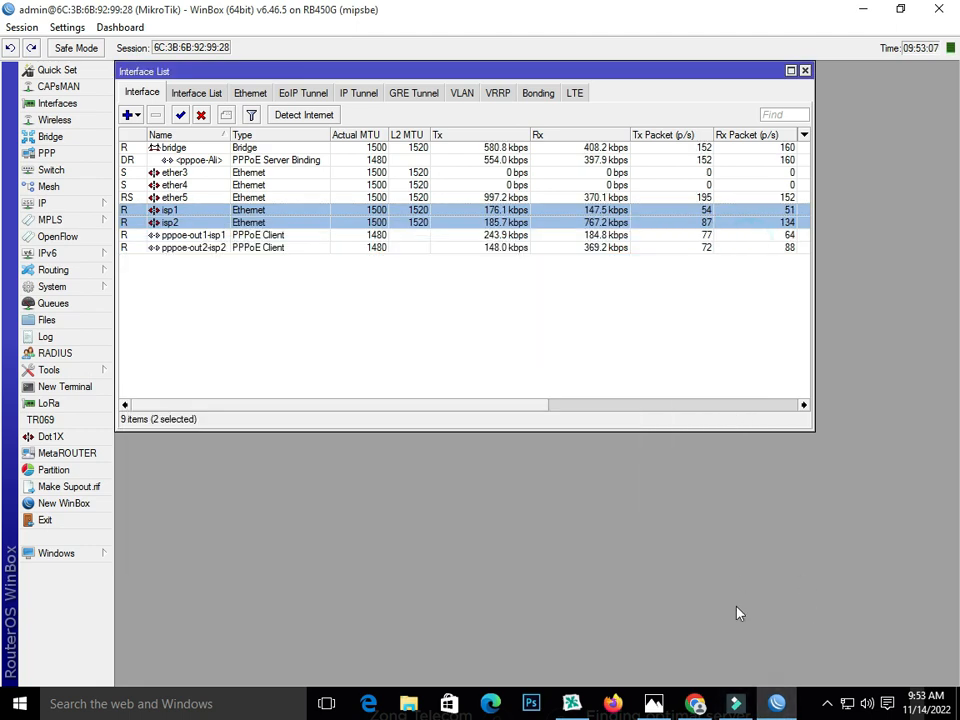
key(alt+Tab)
drag(621, 249, 620, 249)
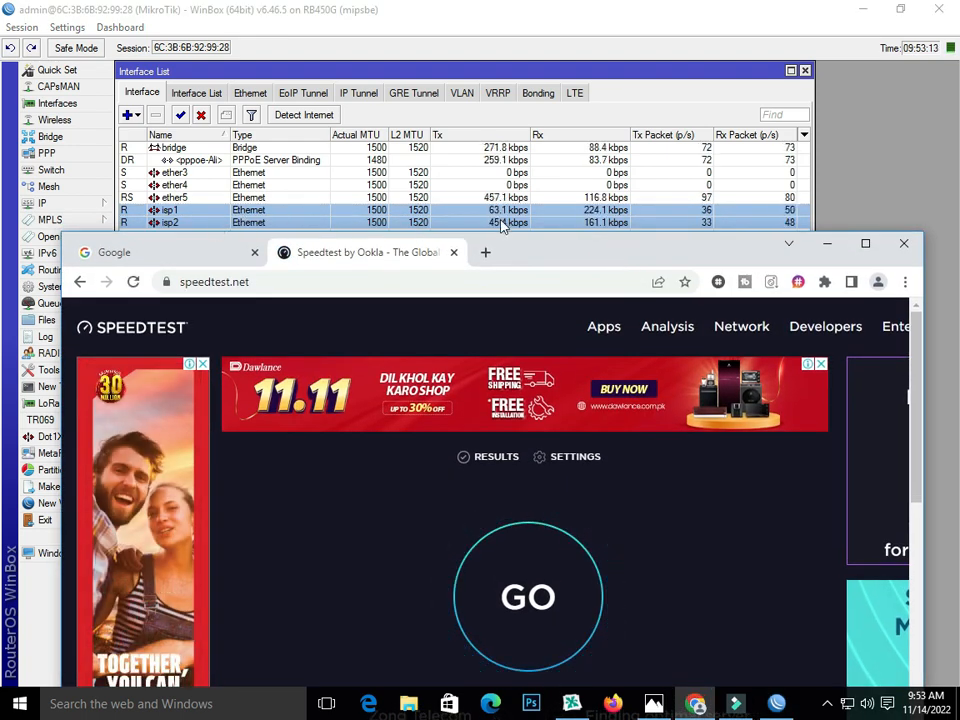
click(533, 600)
scroll(526, 526, down, 2)
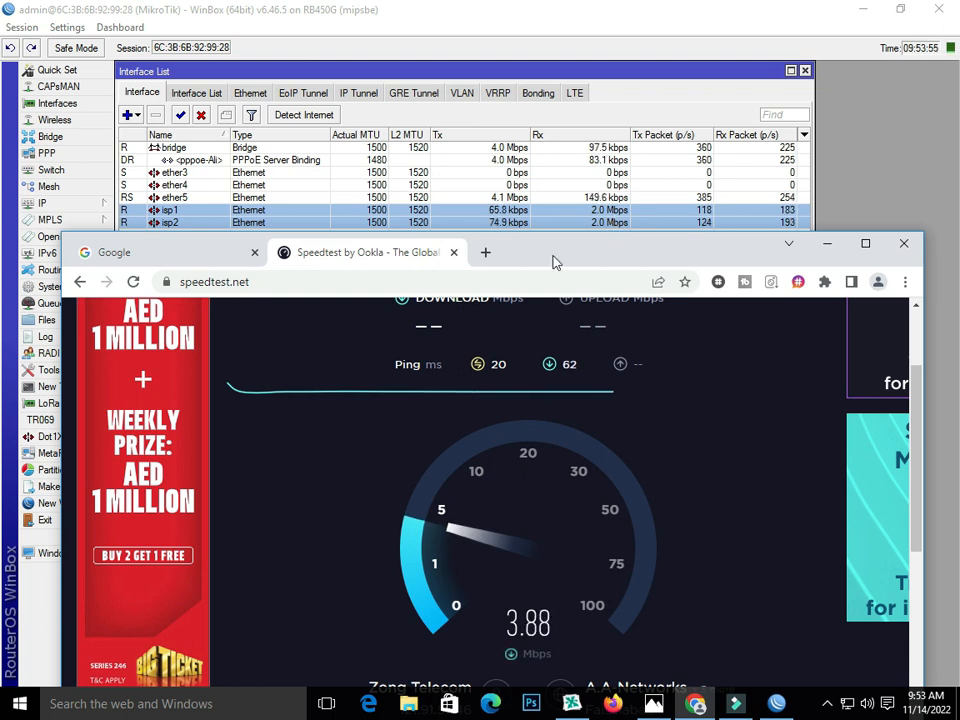
drag(555, 262, 552, 289)
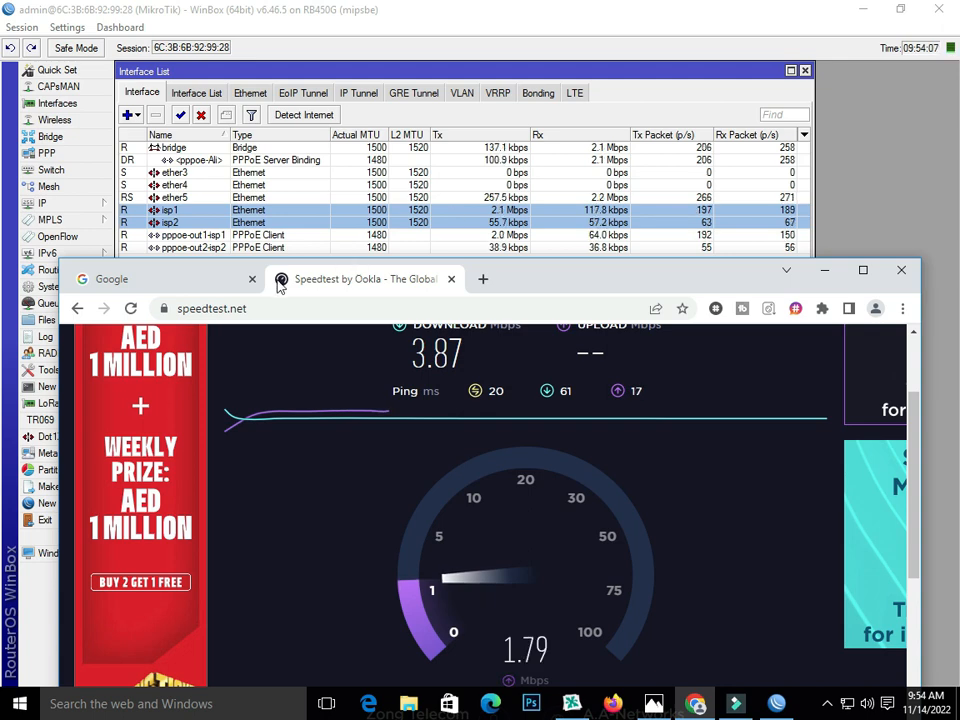
click(483, 280)
Step: Load YouTube, open and pause the Gunaah (HD) video, and show its download qualities
click(305, 656)
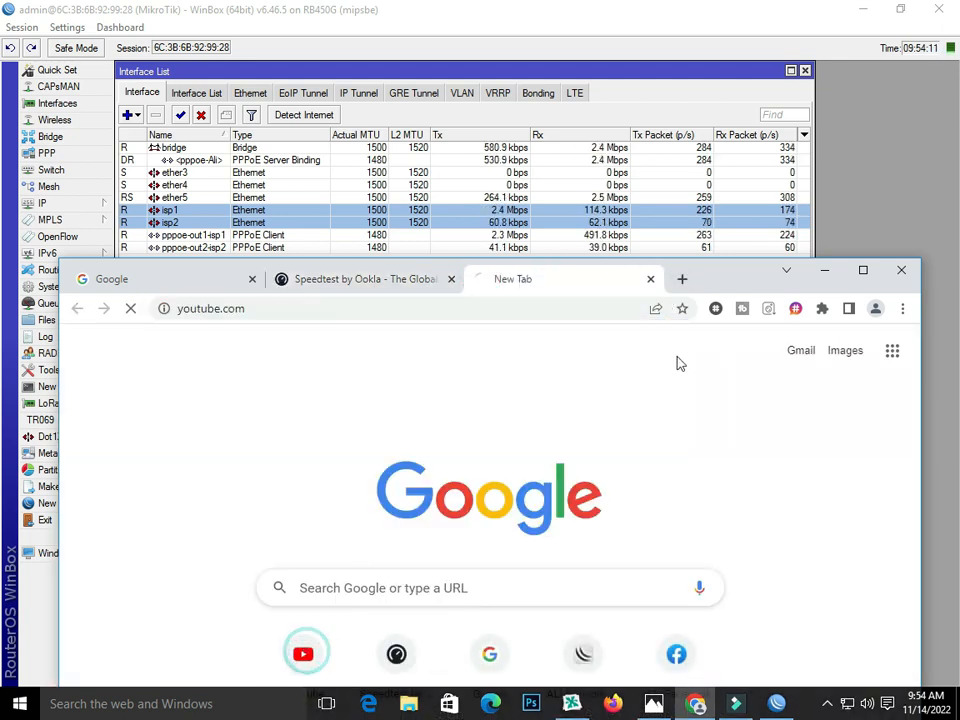
drag(729, 281, 726, 257)
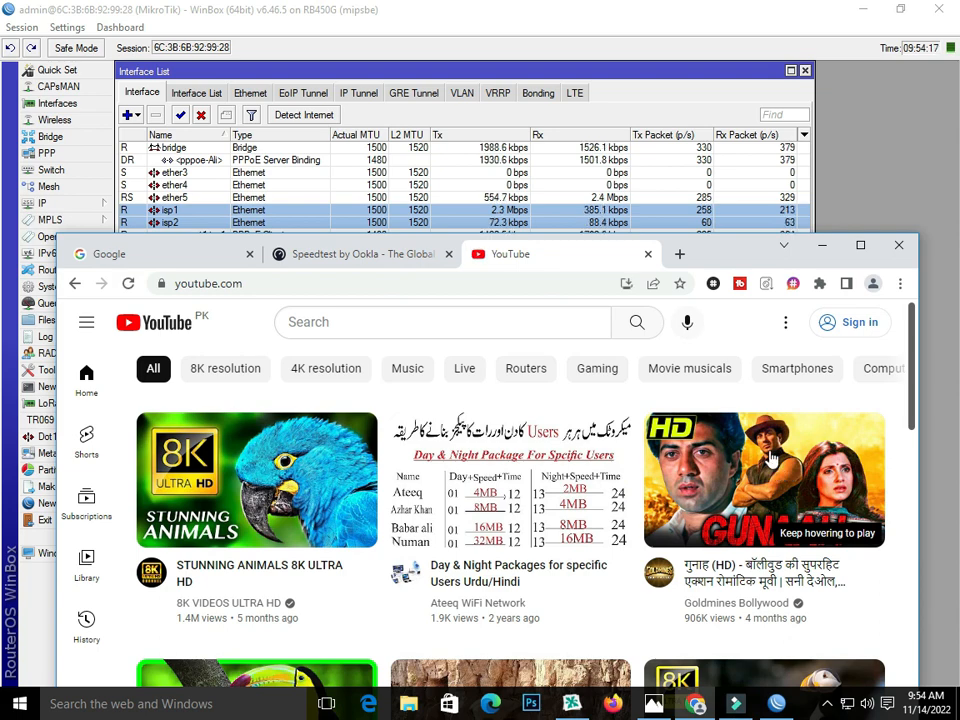
mouse_move(770, 457)
click(707, 489)
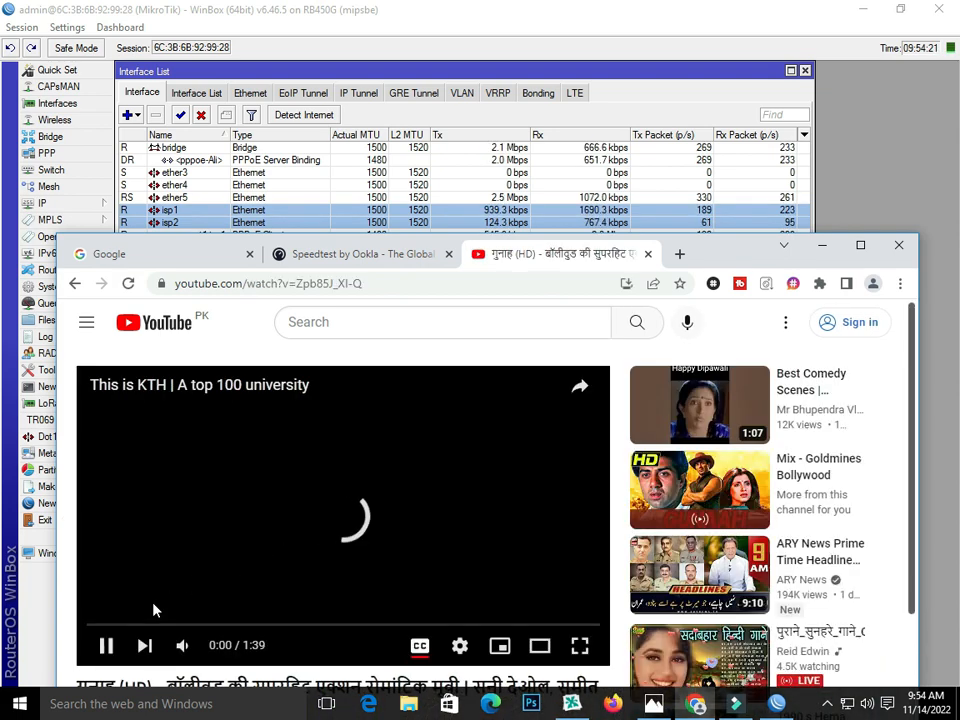
click(107, 647)
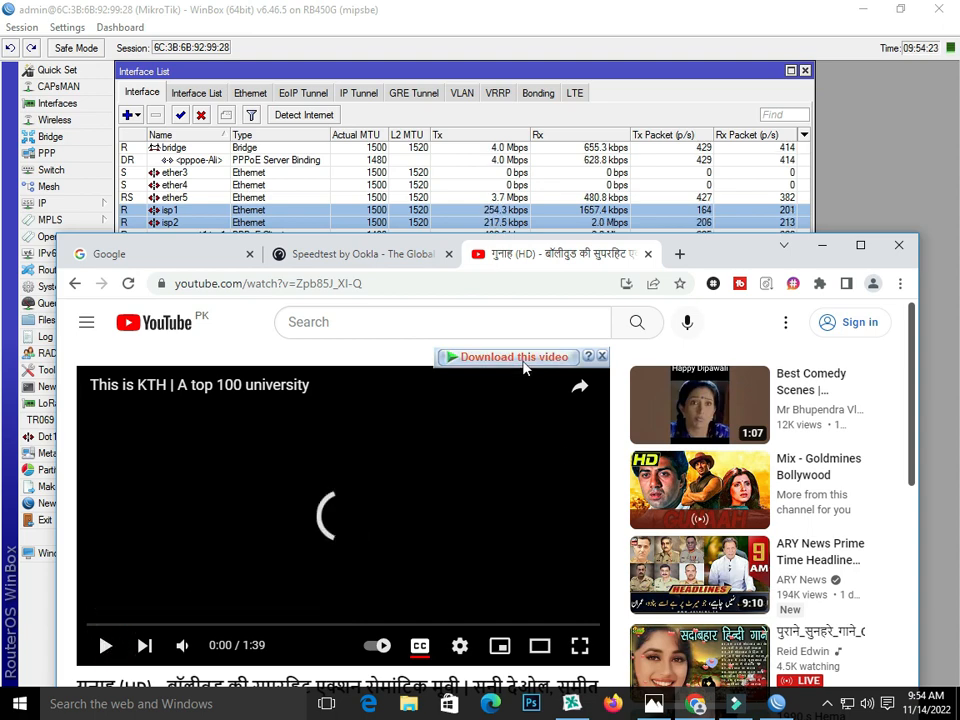
click(520, 360)
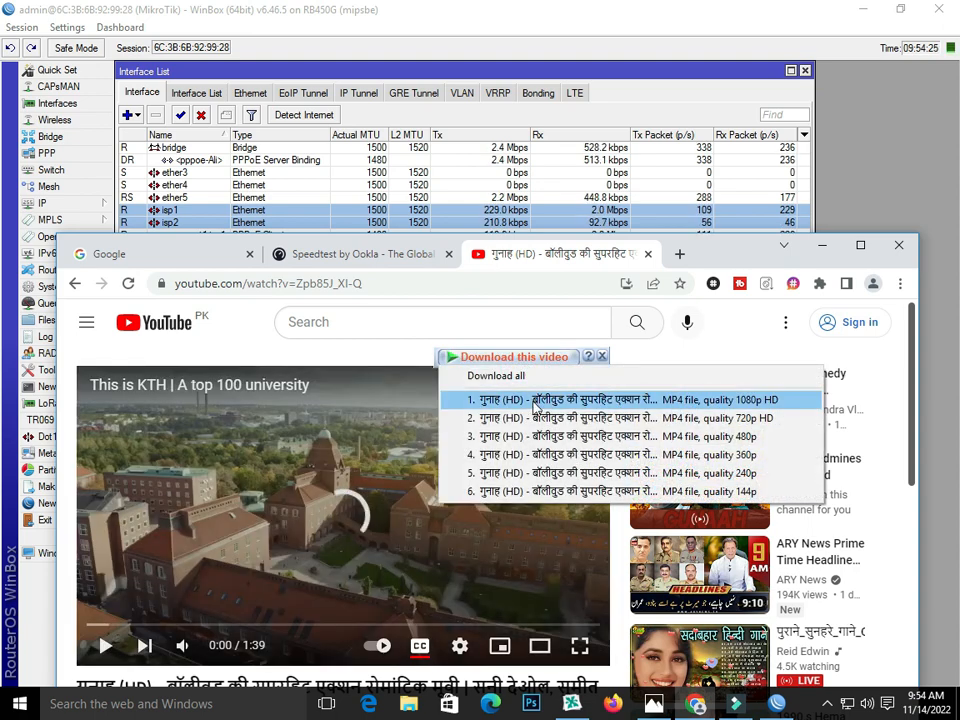
Step: Start the 720p MP4 download of Gunaah (HD) and bring IDM's progress window forward
click(533, 418)
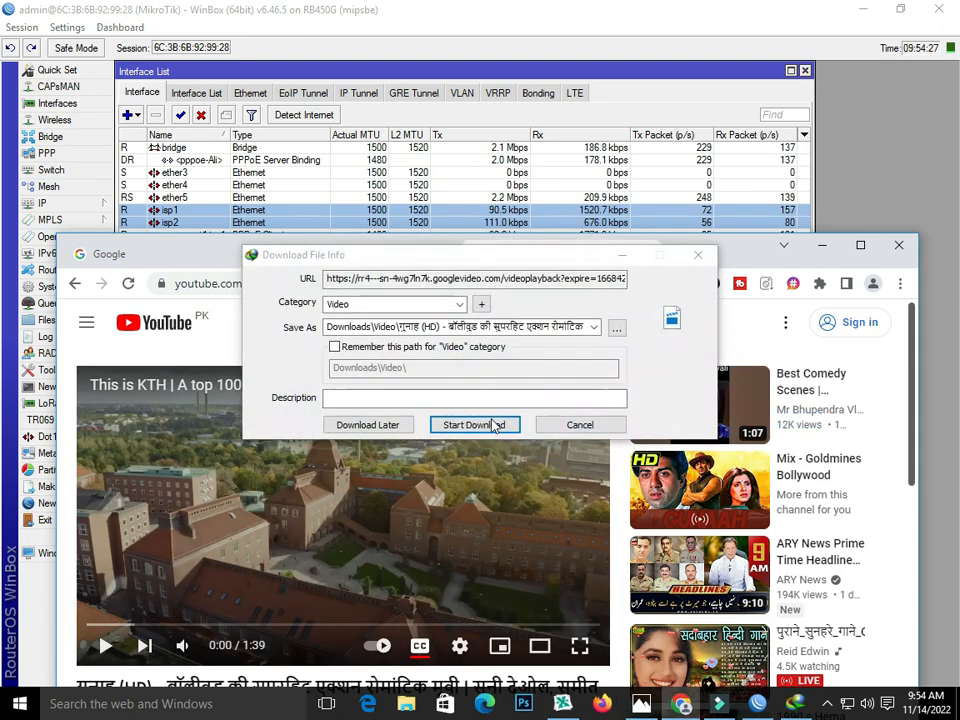
click(490, 423)
drag(530, 176, 561, 268)
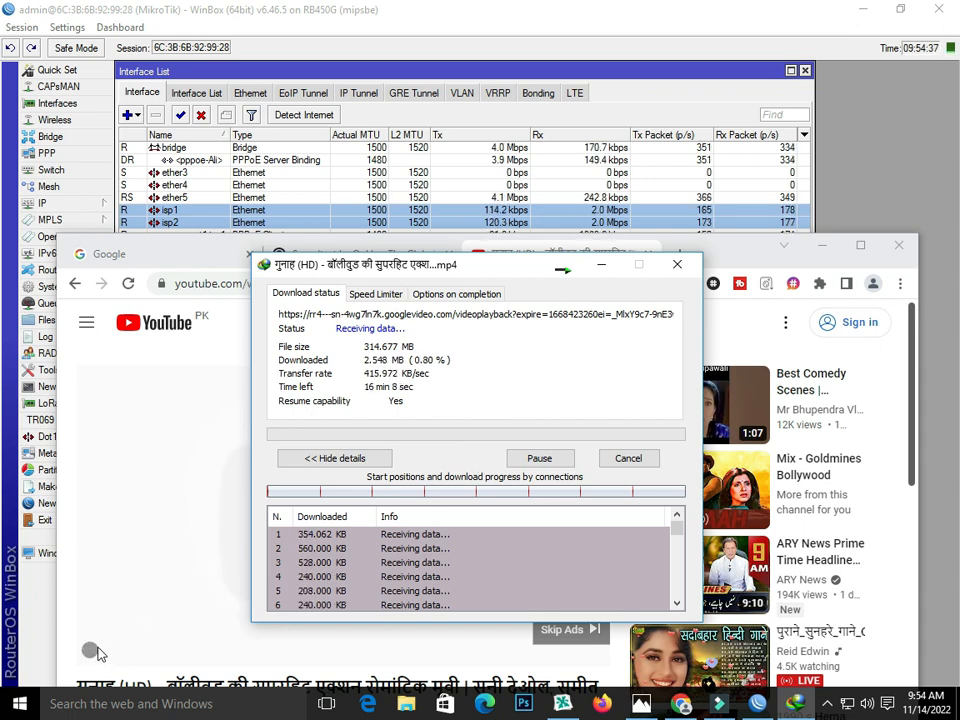
click(104, 644)
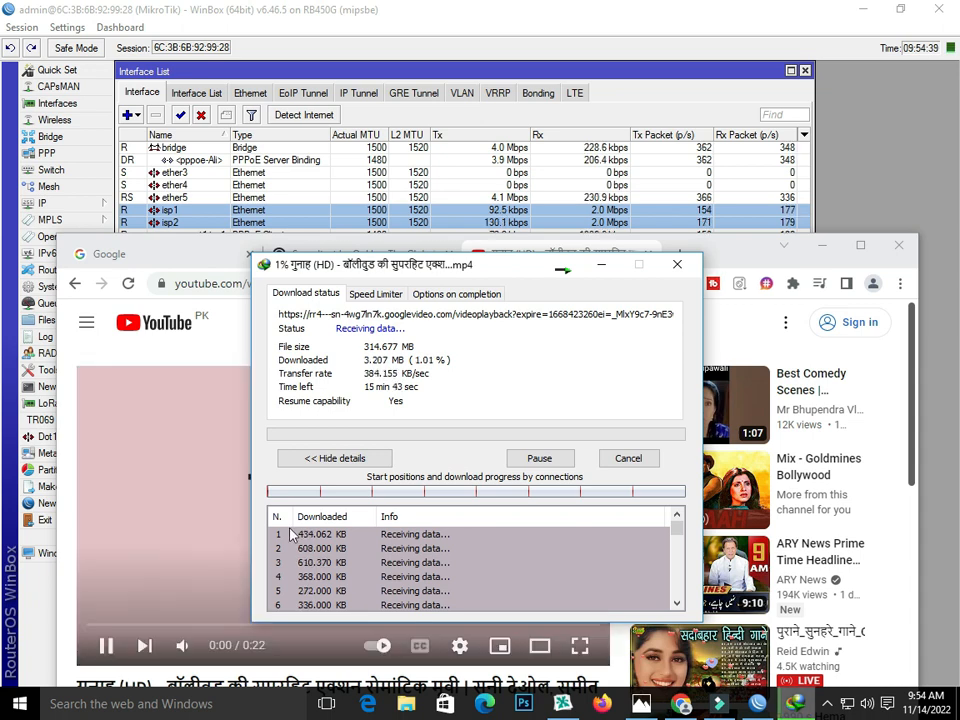
click(105, 645)
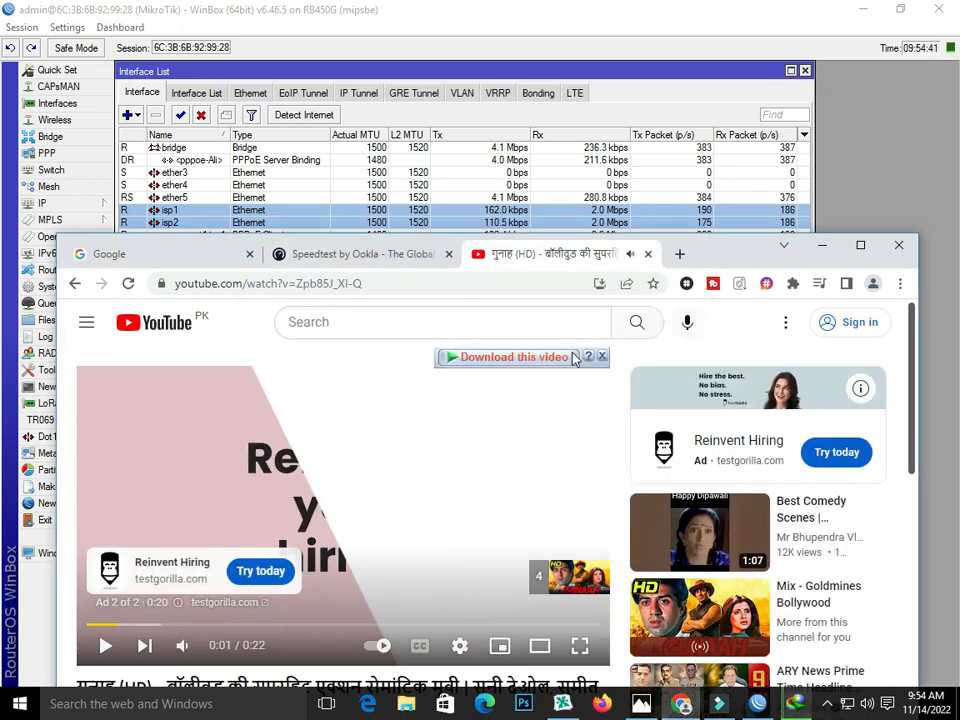
click(794, 704)
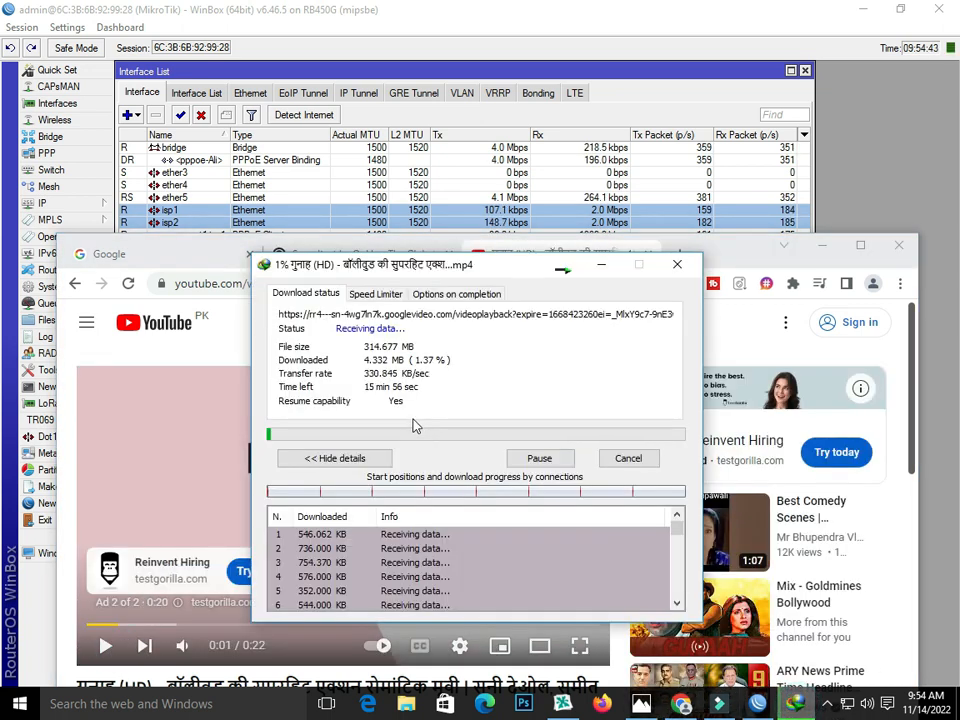
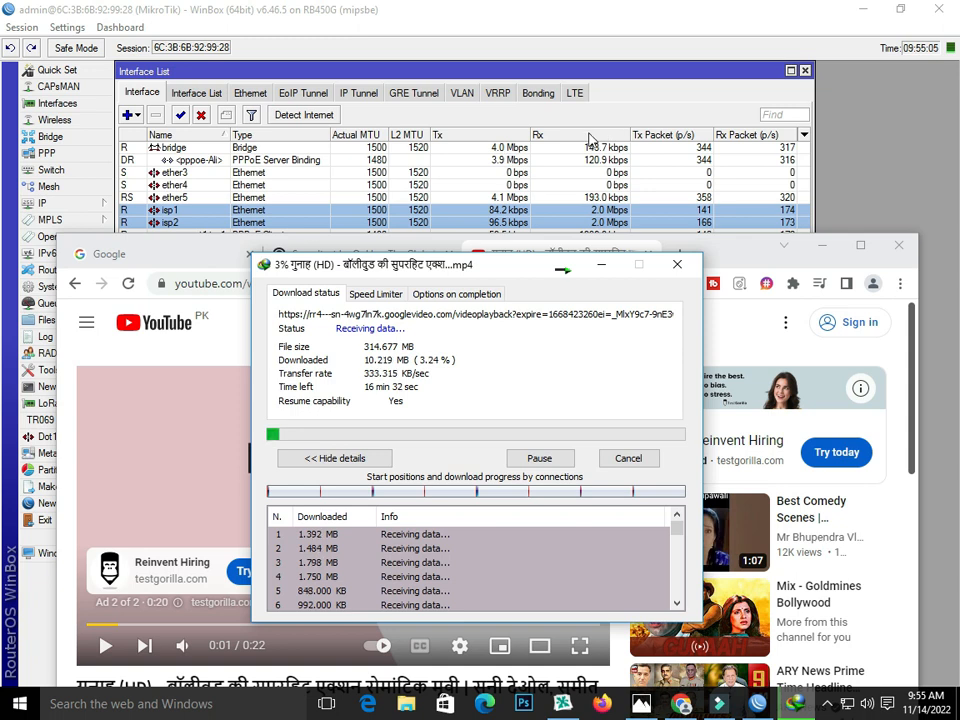
Step: Pause the Gunaah video download in IDM, then minimize the IDM dialog and Chrome
click(539, 458)
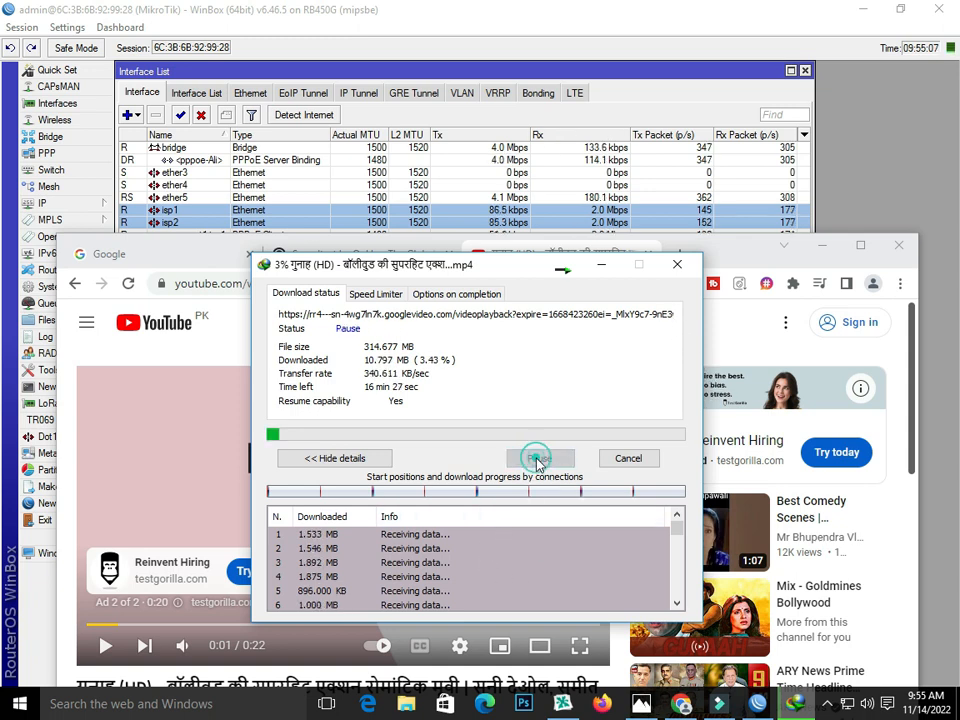
click(604, 268)
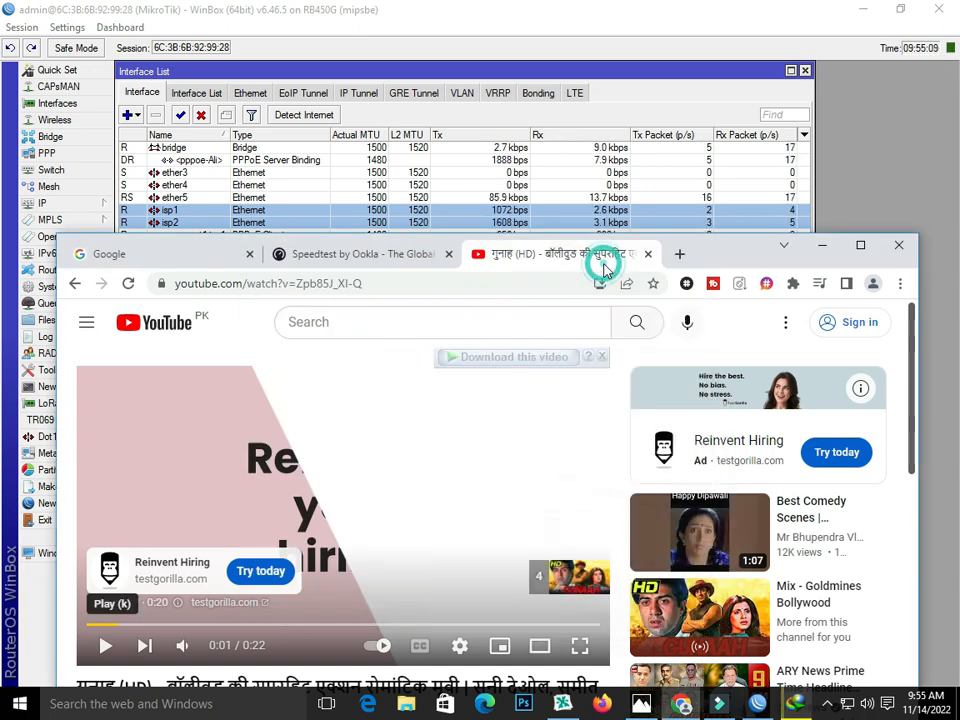
click(820, 245)
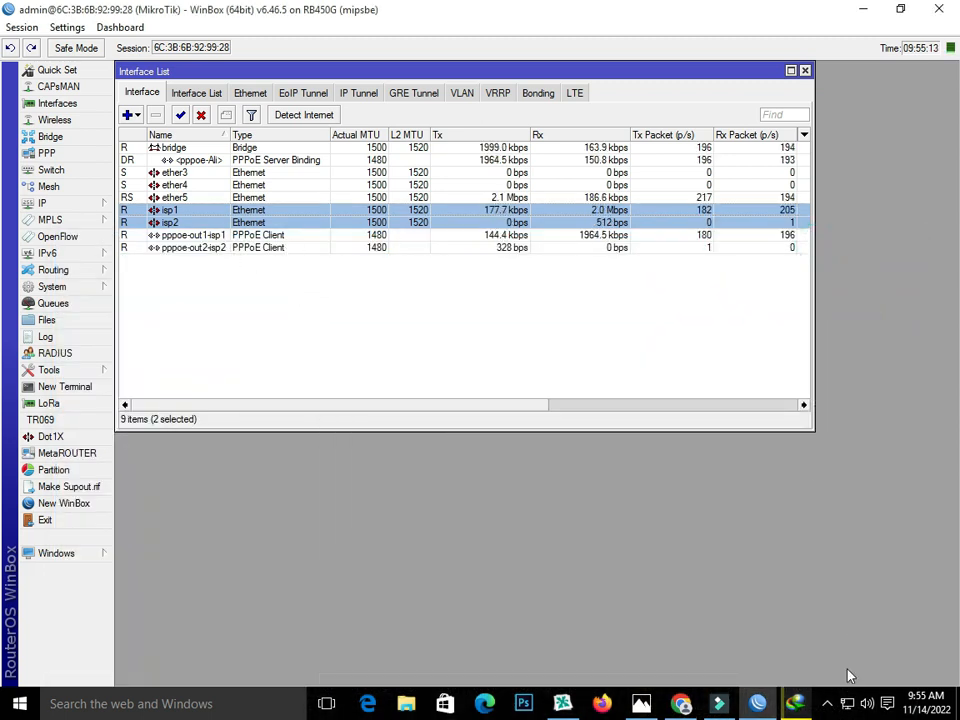
Step: Disconnect the Broadband Connection dial-up in Settings > Dial-up and close Settings
click(846, 704)
click(752, 302)
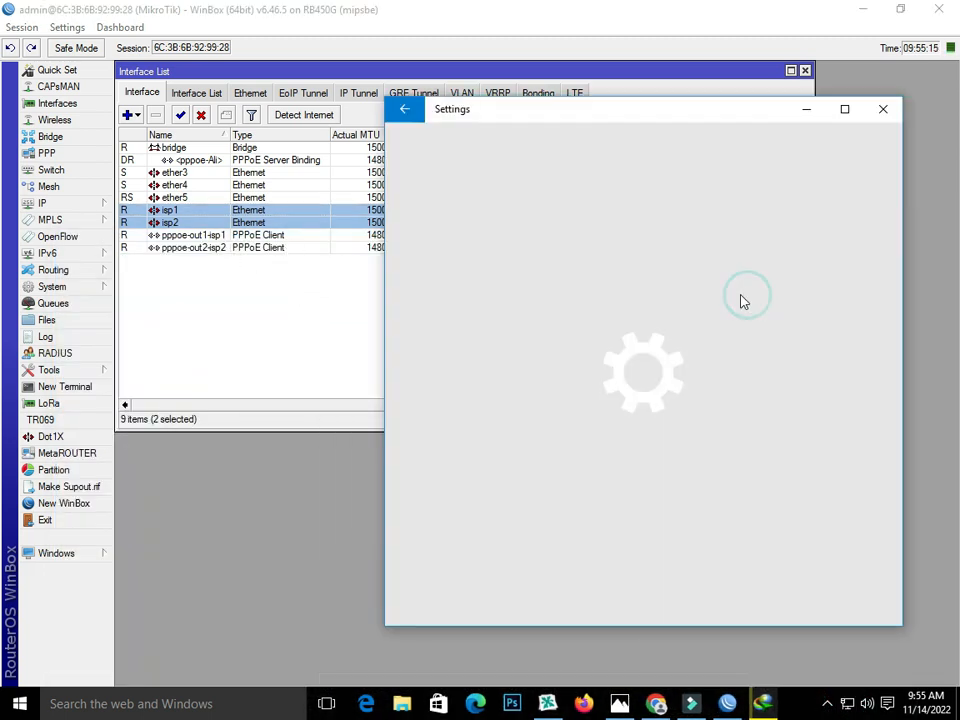
click(491, 265)
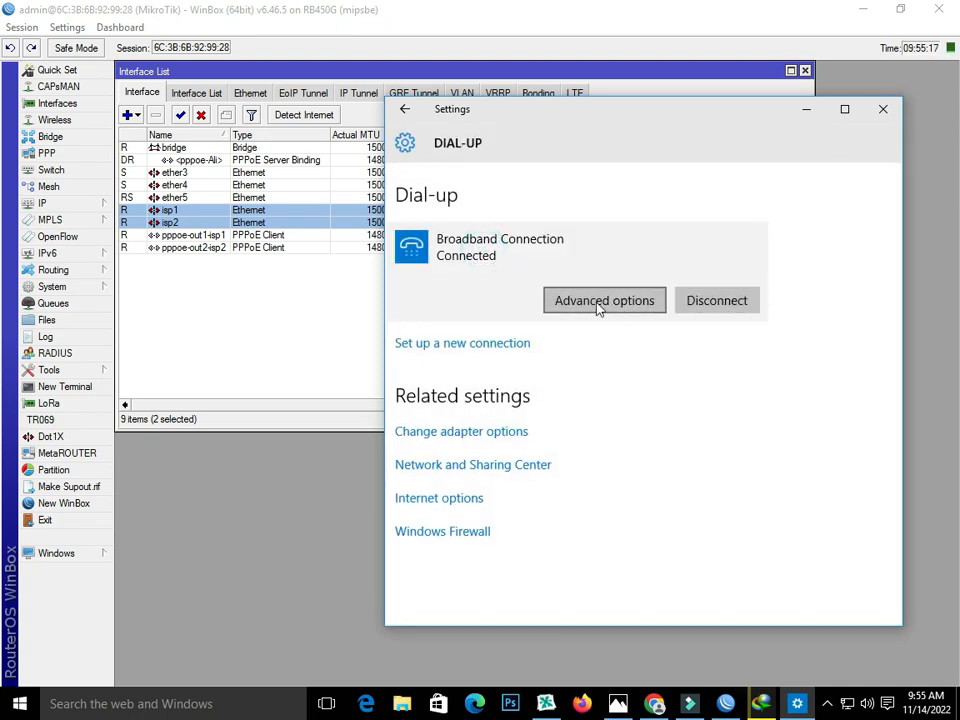
click(716, 303)
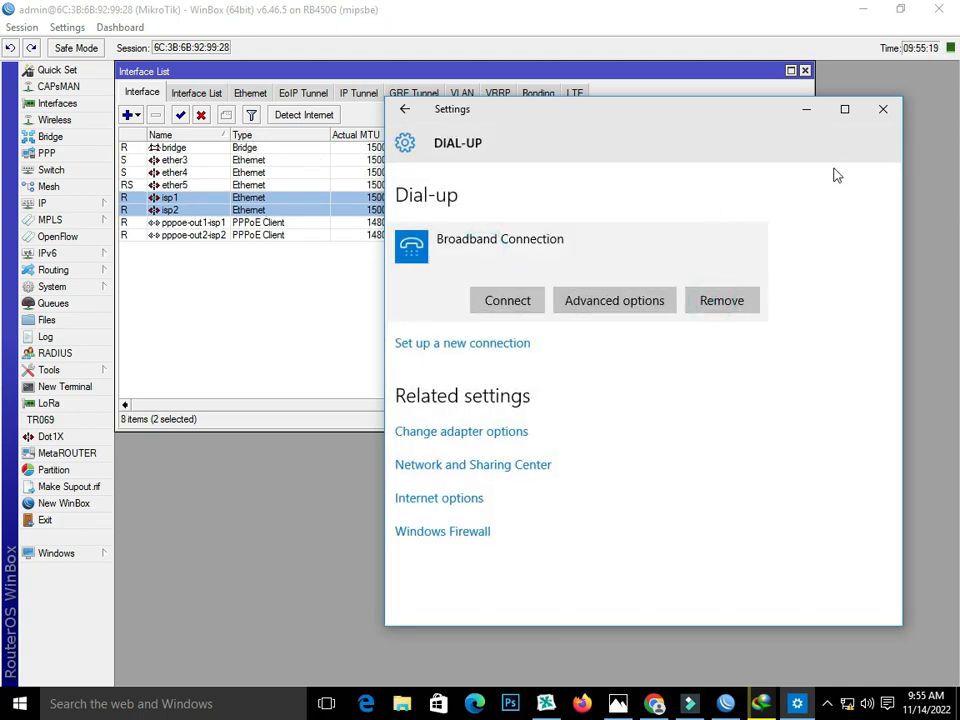
click(882, 110)
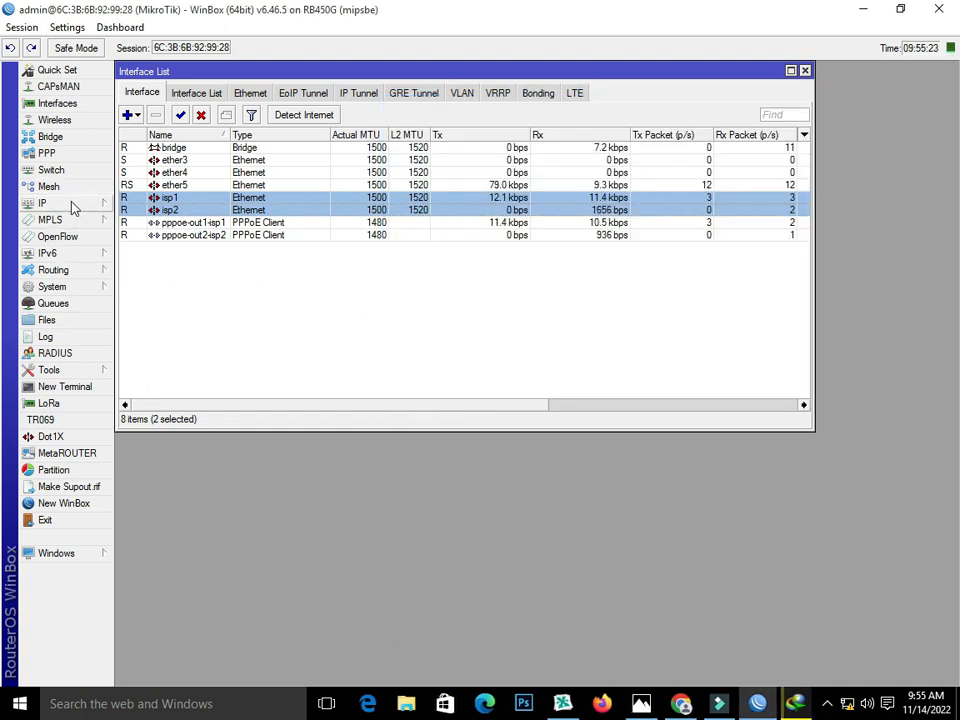
Step: Start the Hotspot Setup wizard under IP > Hotspot > Servers and choose the bridge interface
click(70, 204)
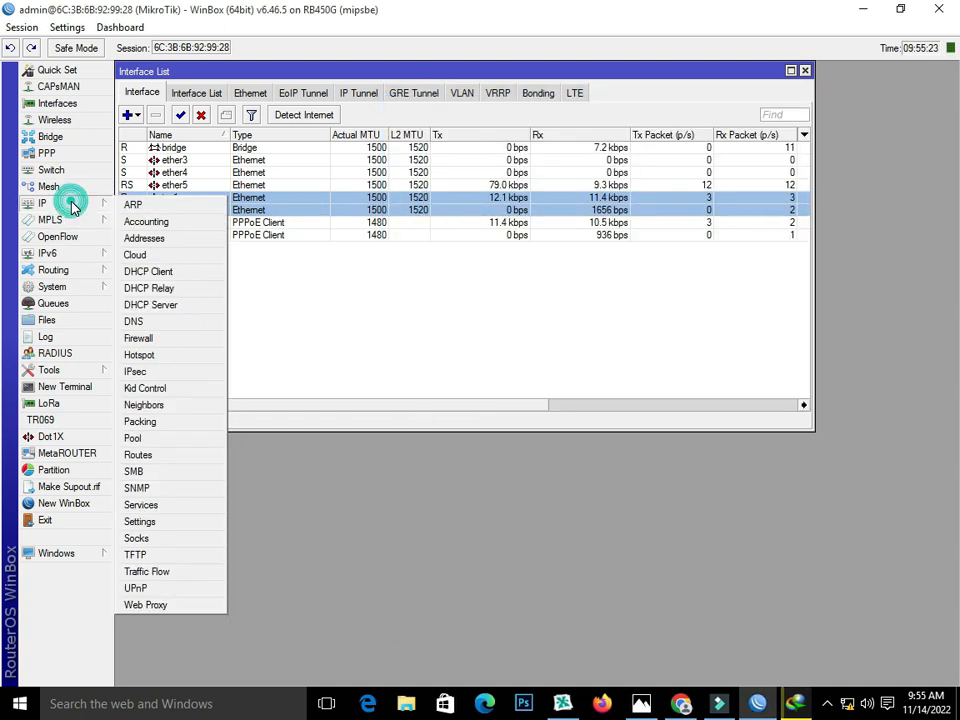
click(165, 356)
click(209, 184)
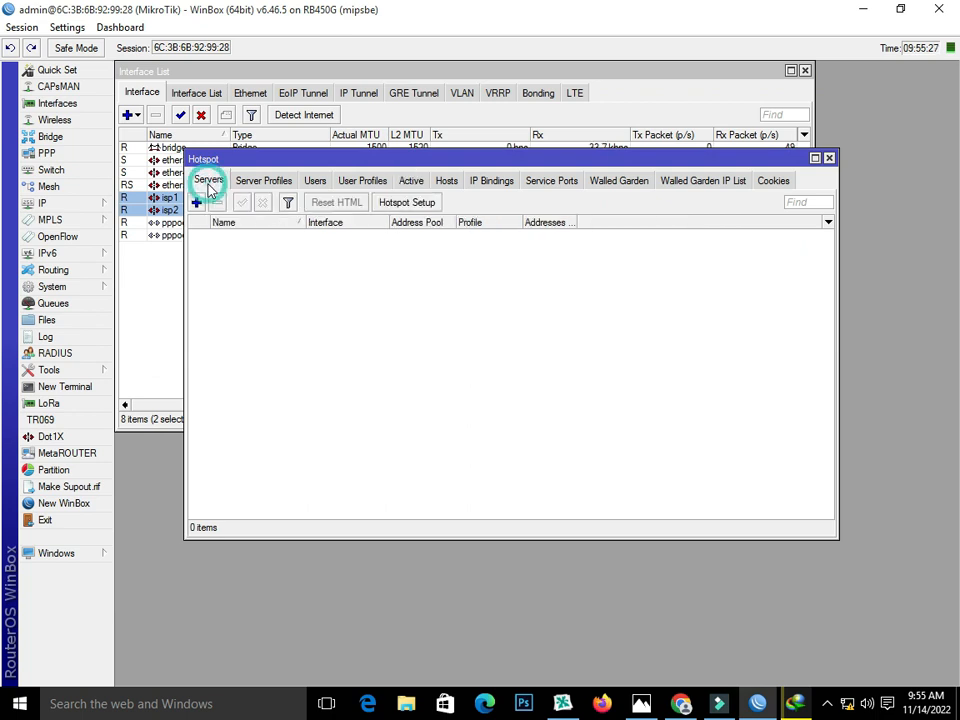
click(404, 204)
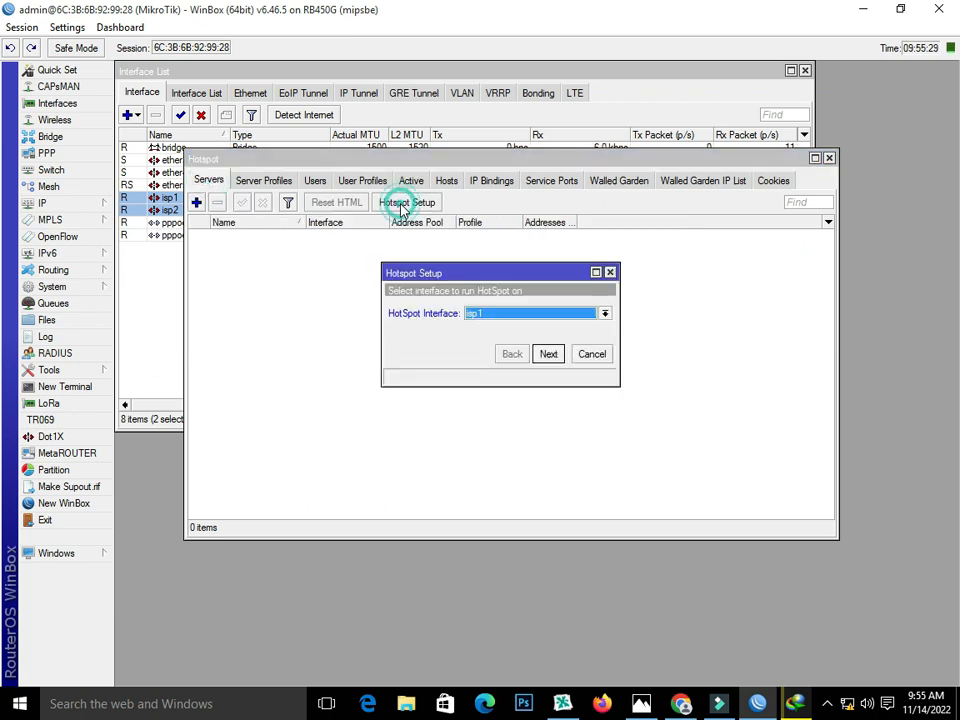
click(497, 316)
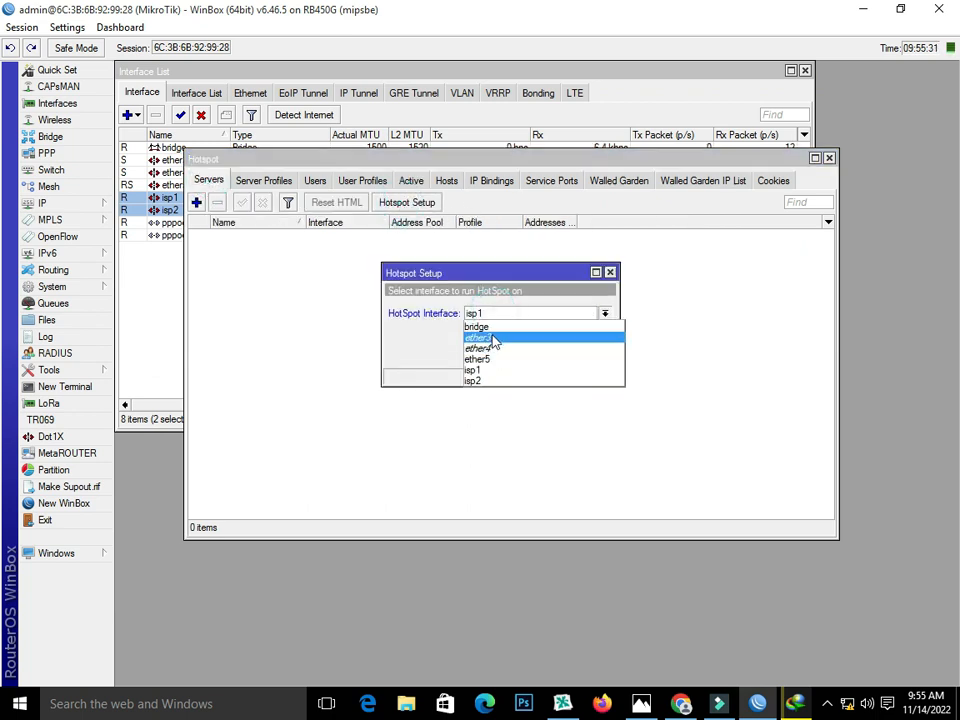
click(493, 328)
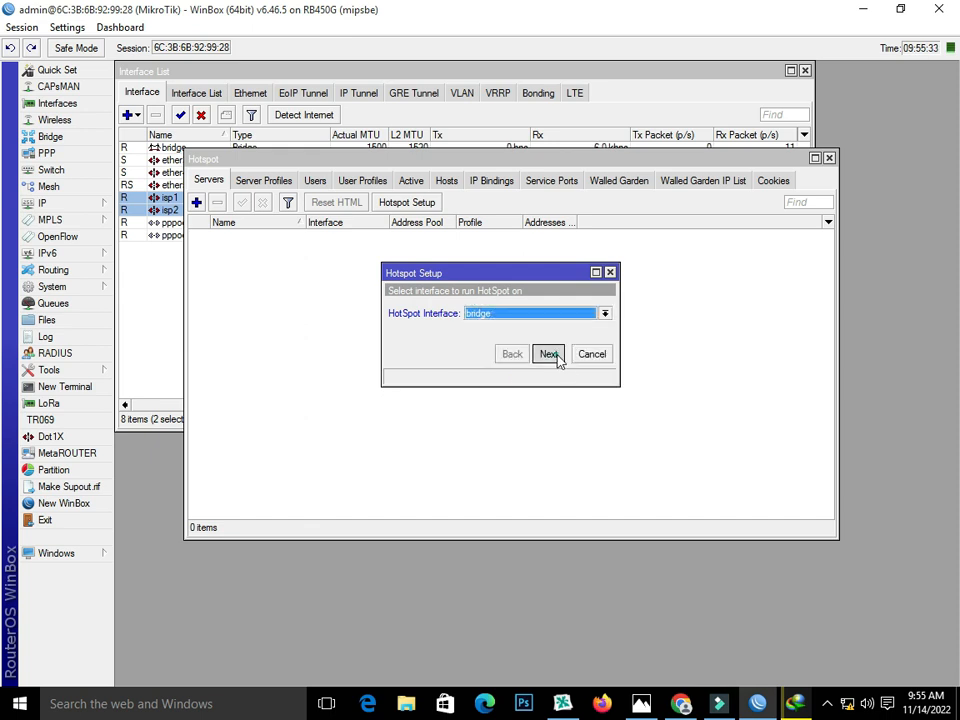
Step: Accept the suggested hotspot address, address pool and DNS servers, skipping SSL certificate and SMTP
click(553, 356)
click(553, 356)
click(553, 356)
click(553, 356)
click(553, 356)
click(553, 356)
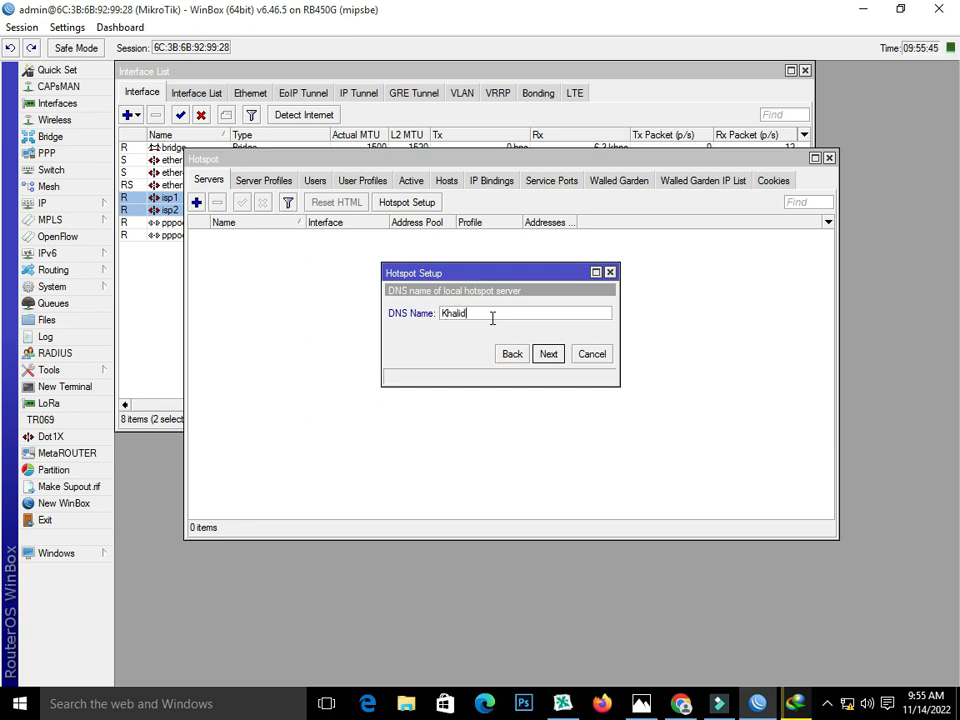
Step: Enter a .net DNS name, finish the wizard with the local user, and open hotspot1
text(.net)
click(547, 355)
click(547, 355)
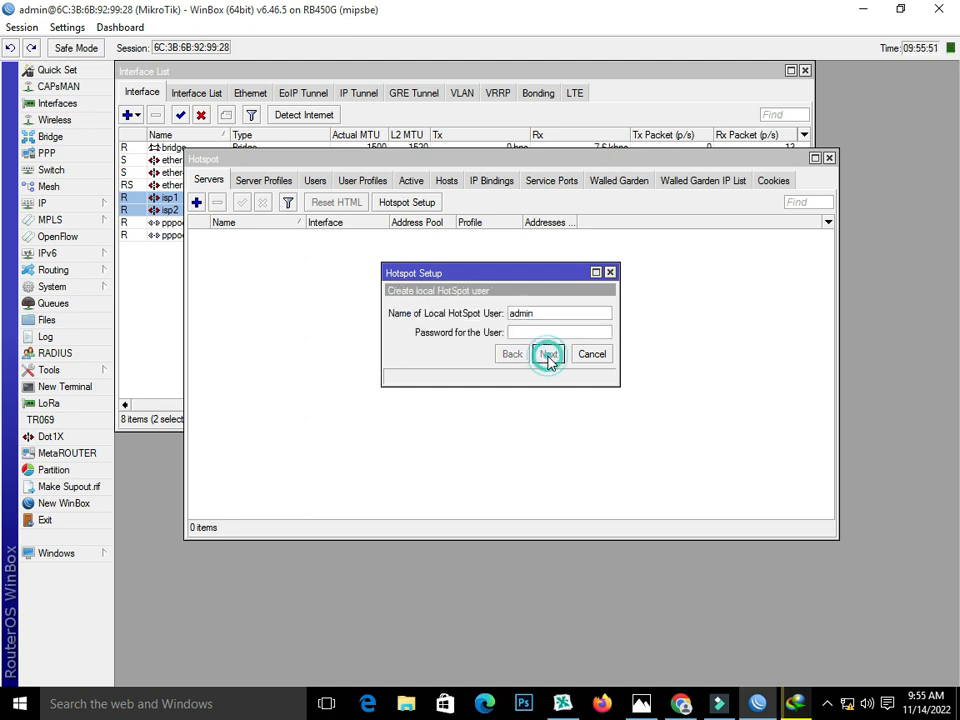
click(540, 368)
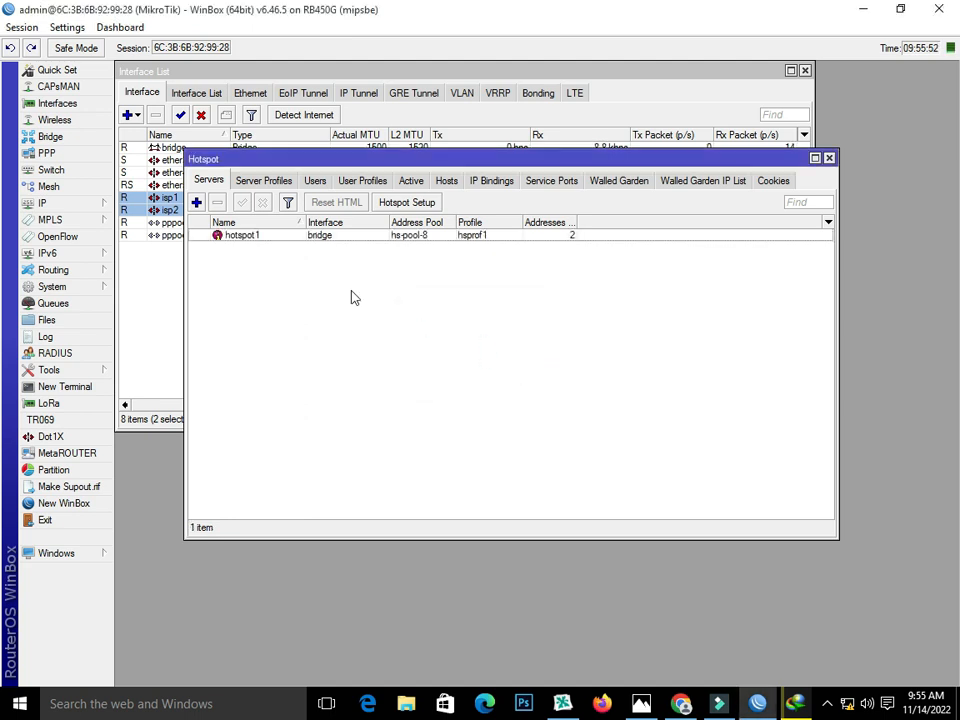
double_click(296, 239)
Step: Set Addresses Per MAC to 1 on hotspot1 and save
double_click(446, 380)
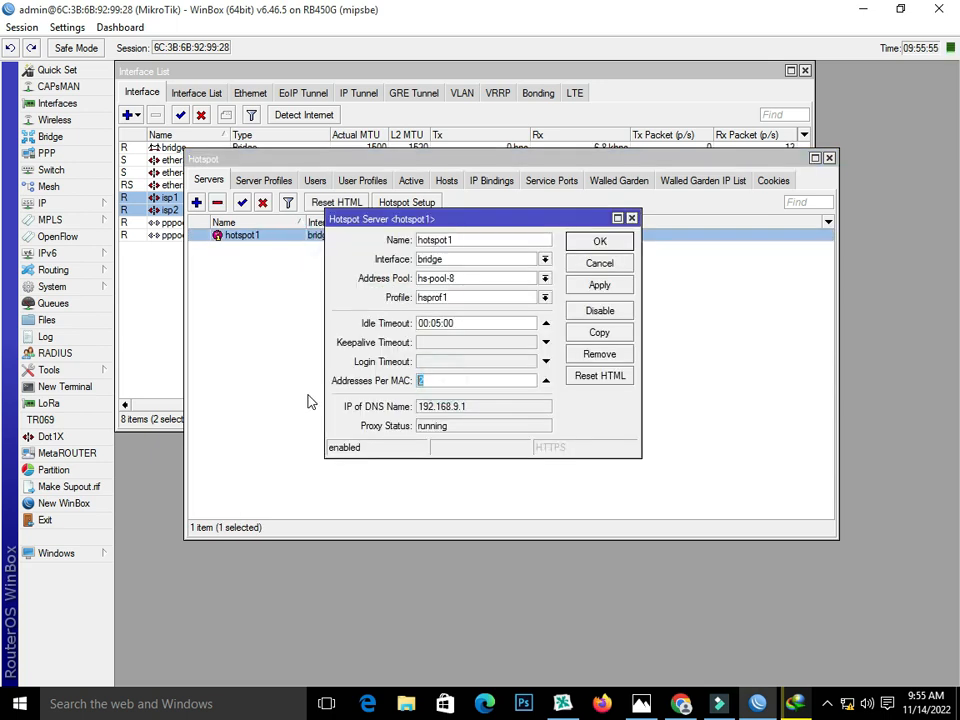
click(598, 284)
click(584, 246)
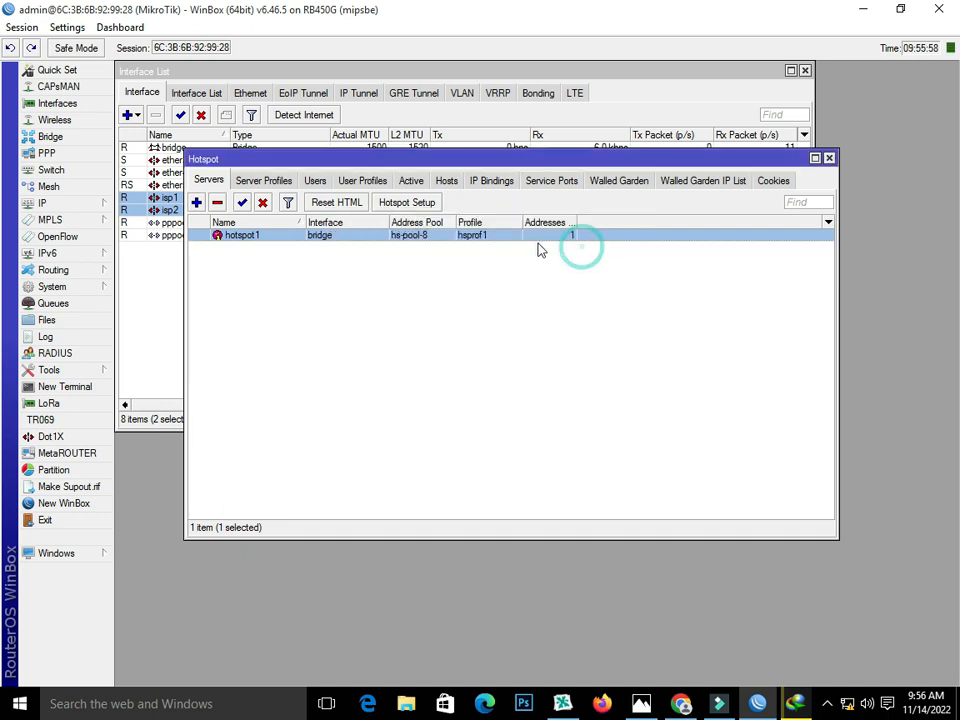
Step: Open server profile hsprof1, and replace the browser's failed login page with a new tab
click(252, 181)
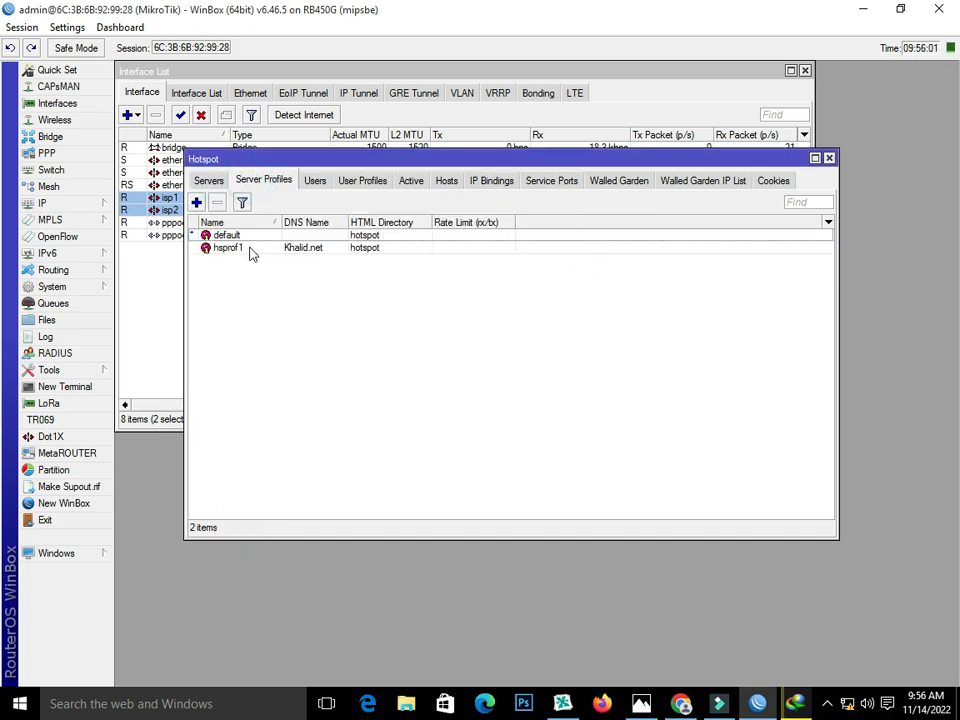
double_click(248, 248)
double_click(480, 256)
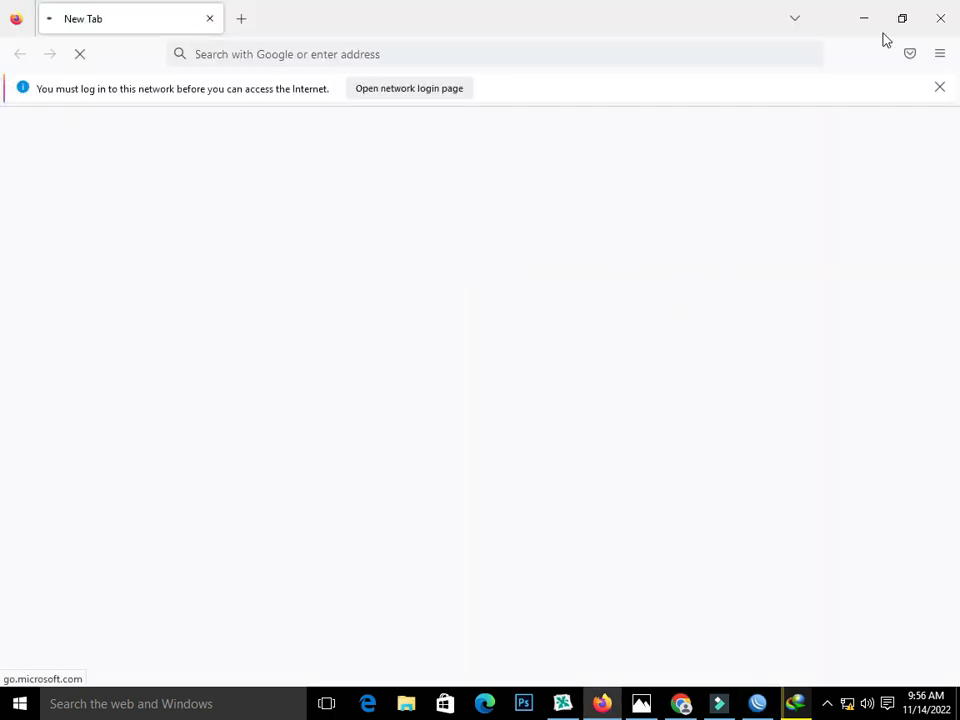
click(938, 18)
double_click(463, 256)
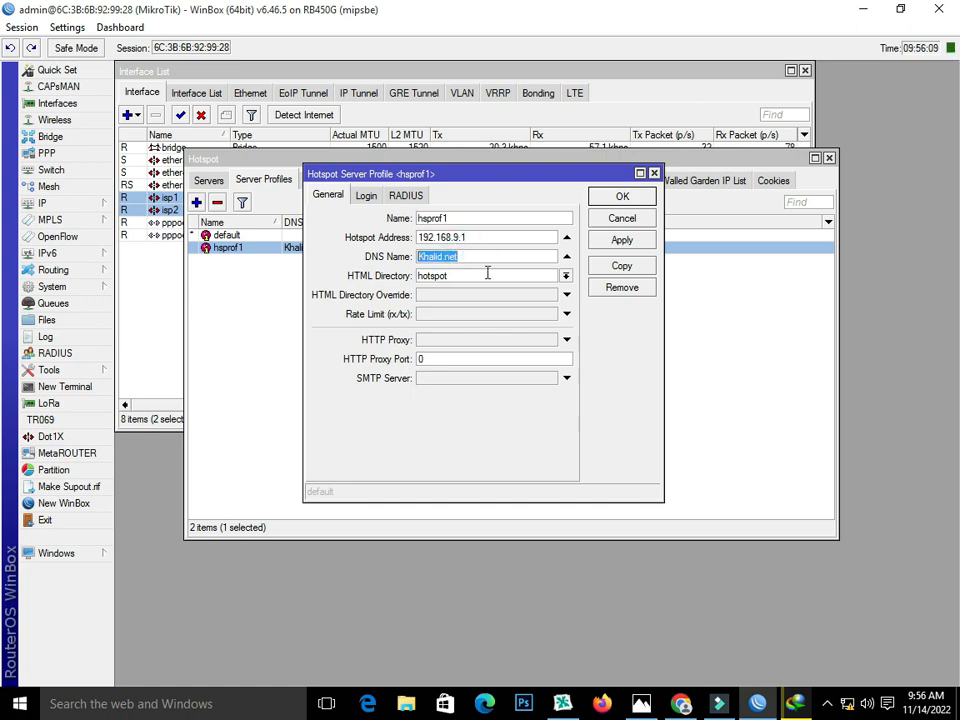
click(680, 704)
click(679, 256)
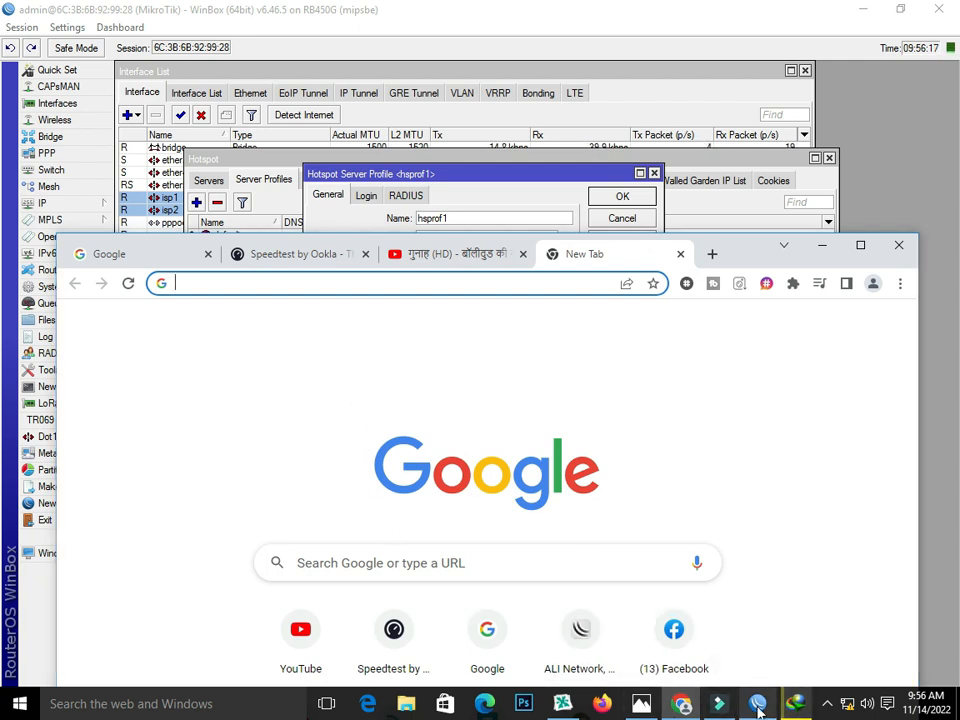
key(alt+Tab)
Step: Uncheck Cookie login in hsprof1, leaving HTTP CHAP only, and save the profile
click(366, 195)
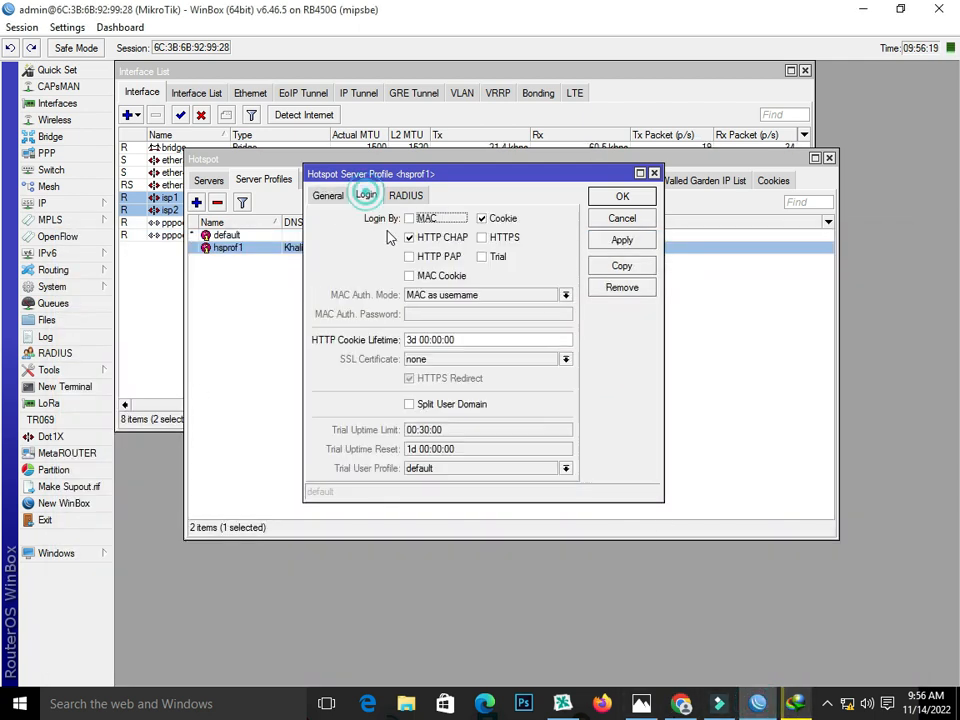
click(484, 219)
click(600, 239)
click(591, 199)
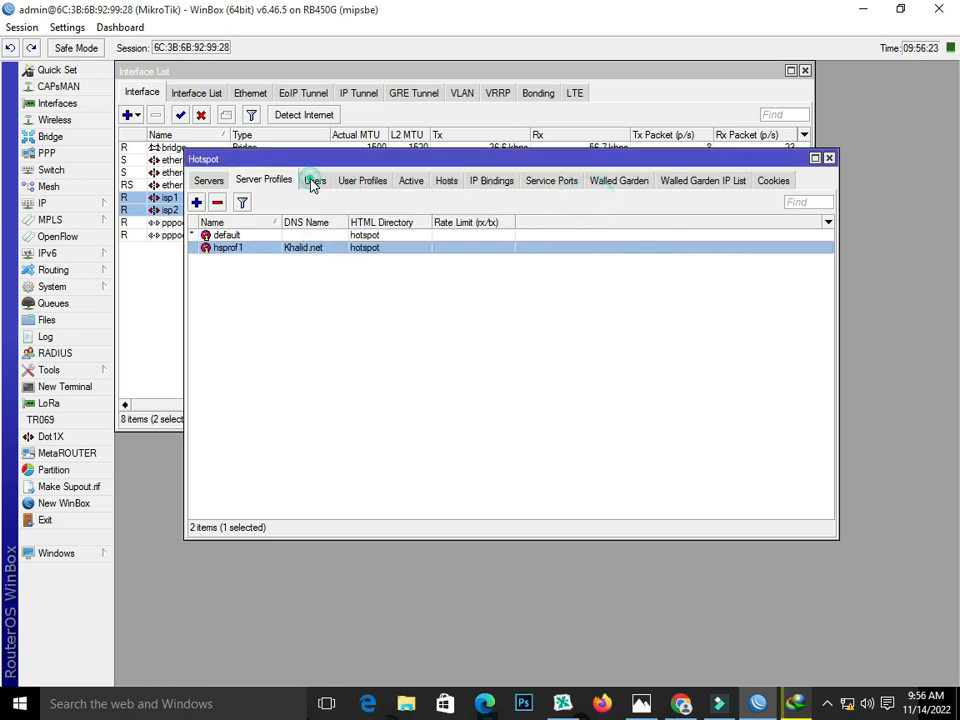
Step: Add a new hotspot user profile named 10MB and view its address pool choices
click(313, 184)
click(364, 183)
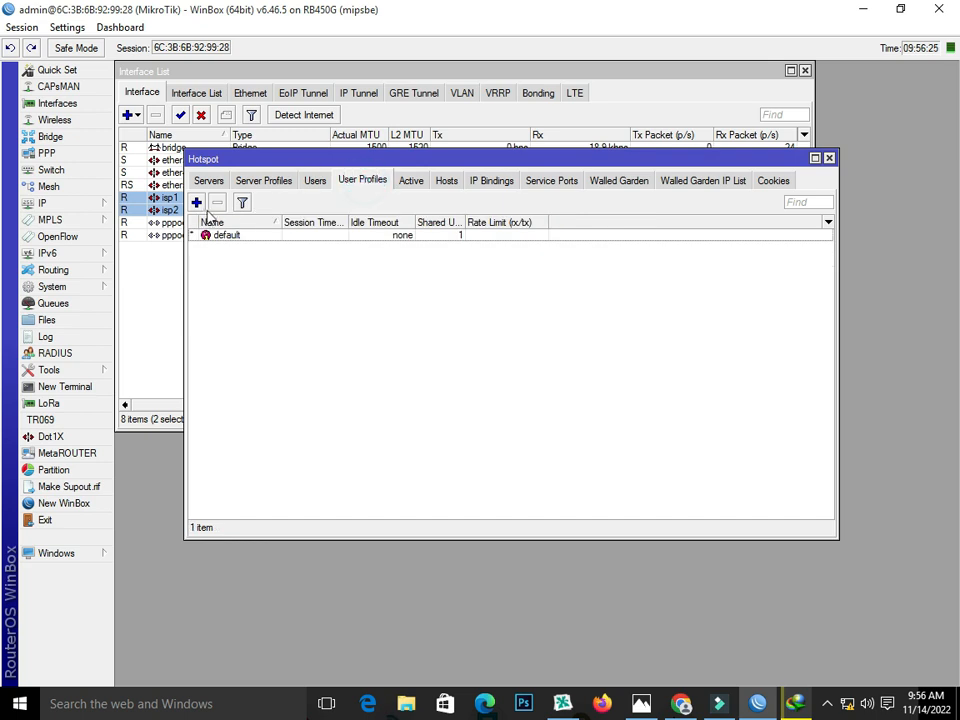
click(196, 202)
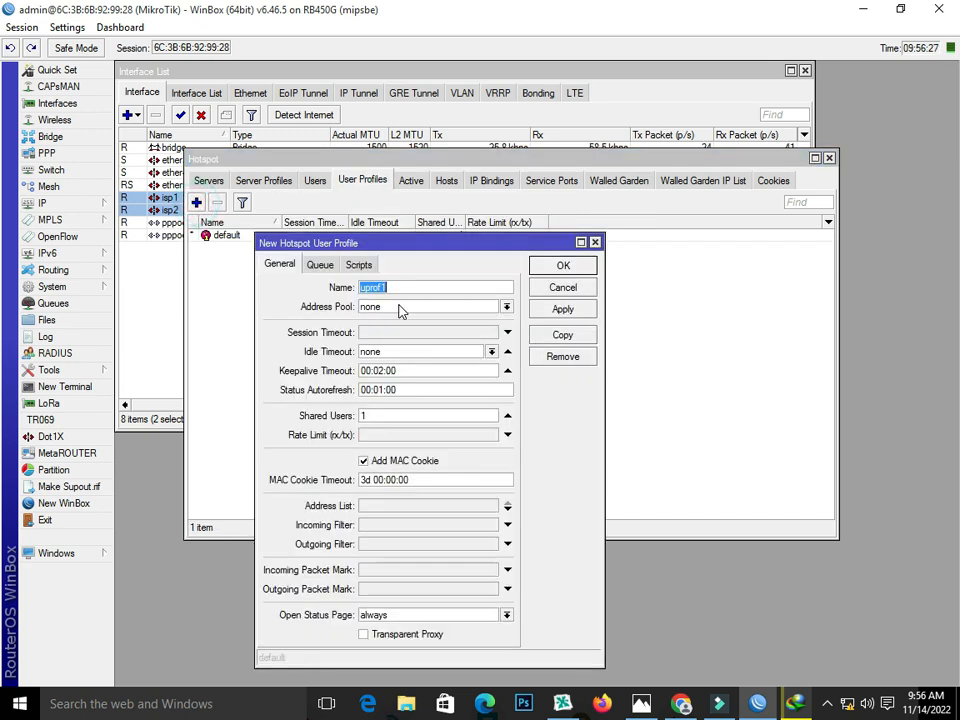
text(10MB)
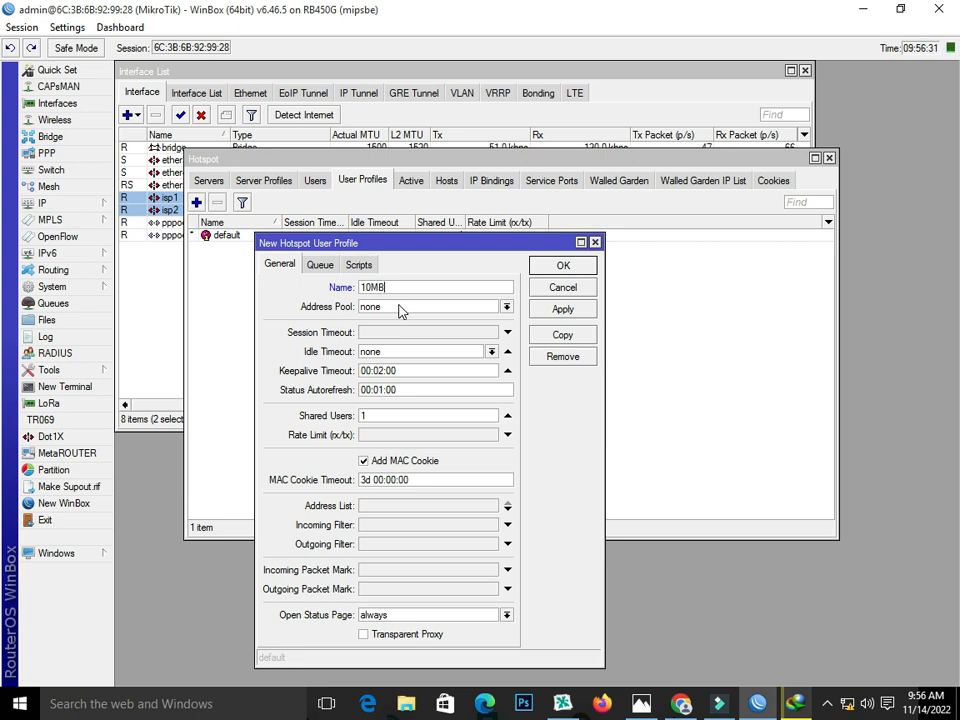
click(404, 308)
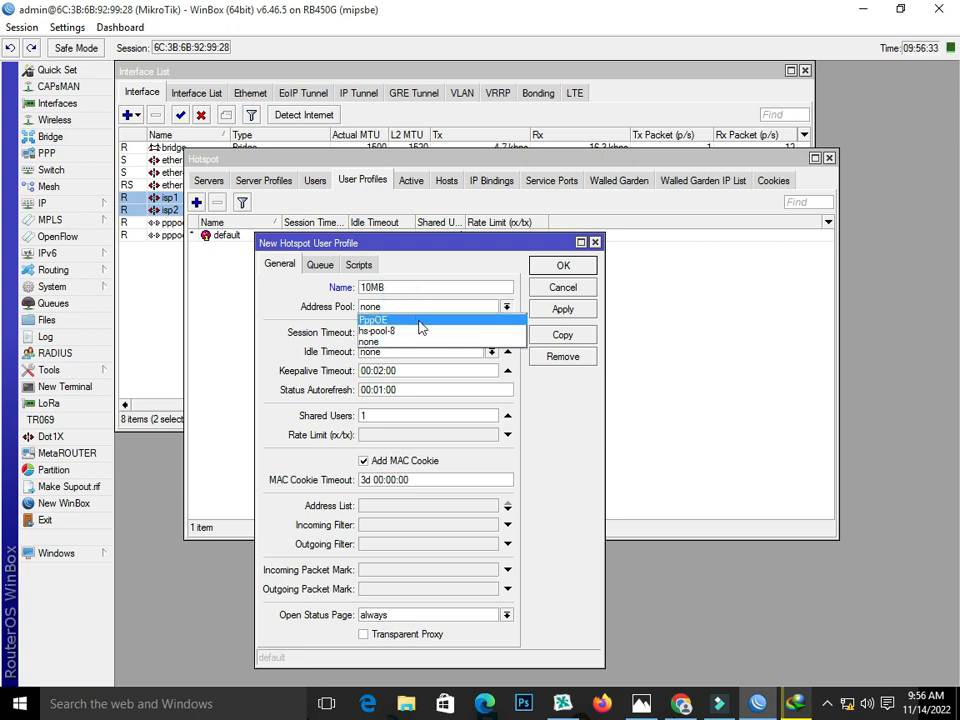
click(62, 206)
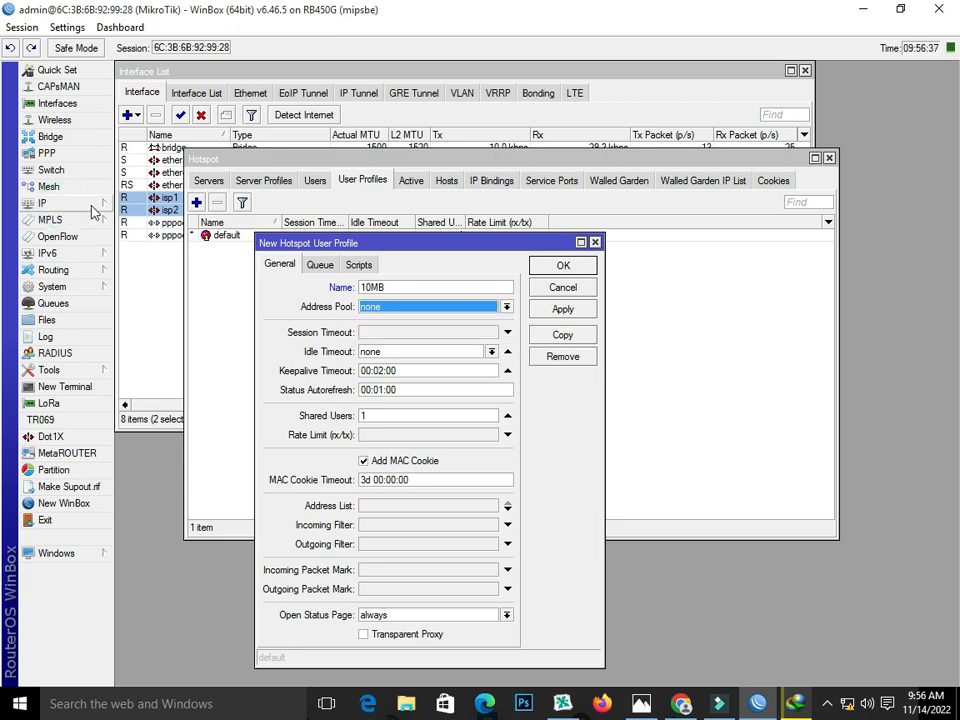
Step: Check the address ranges of the PppOE and hs-pool-8 IP pools
click(90, 205)
click(152, 440)
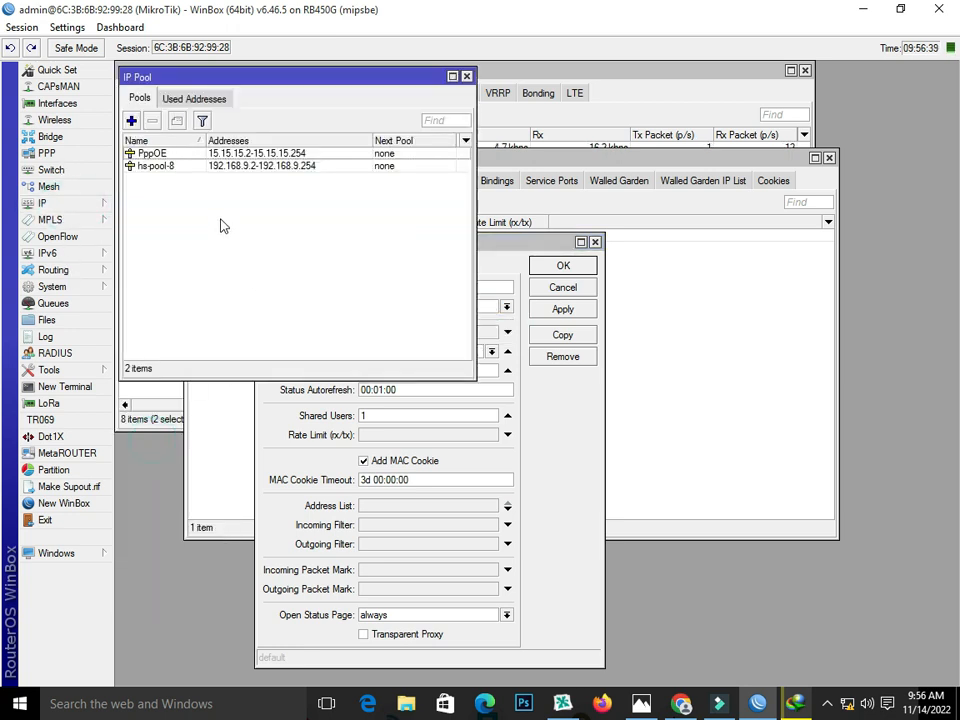
click(153, 154)
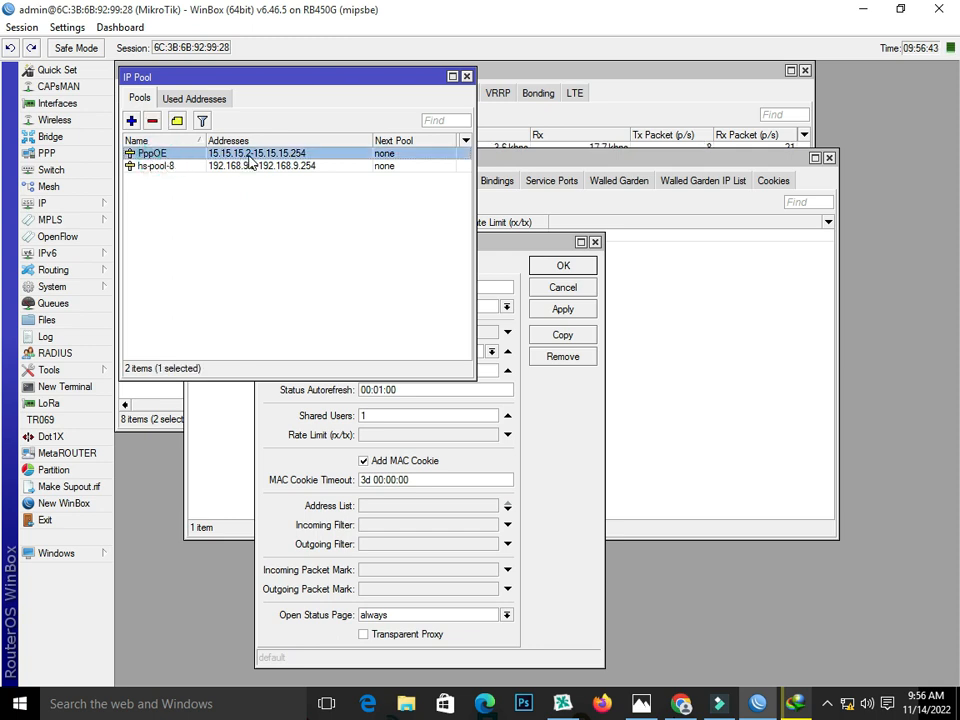
click(136, 168)
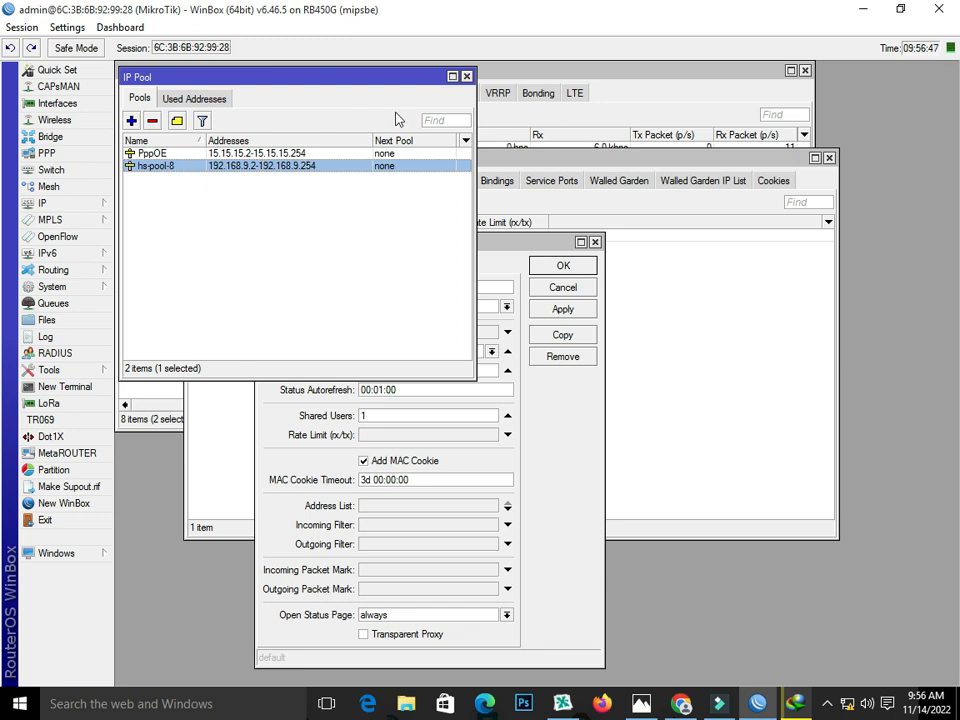
click(466, 76)
Step: Give profile 10MB pool hs-pool-8, rate limit 10M/10M and transparent proxy, and save
click(434, 308)
click(432, 332)
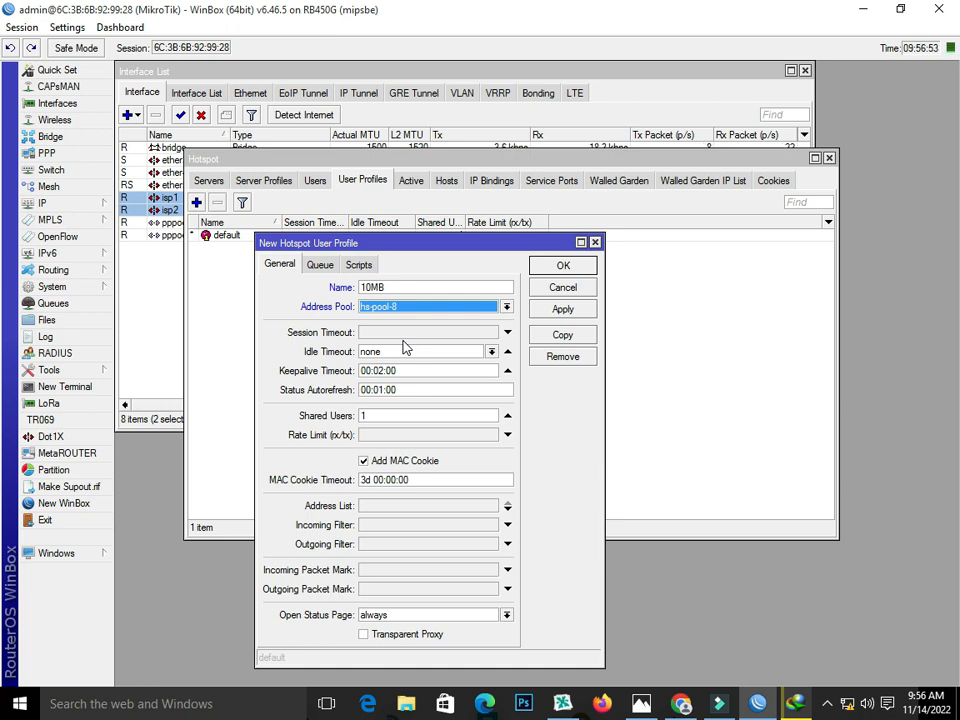
click(393, 435)
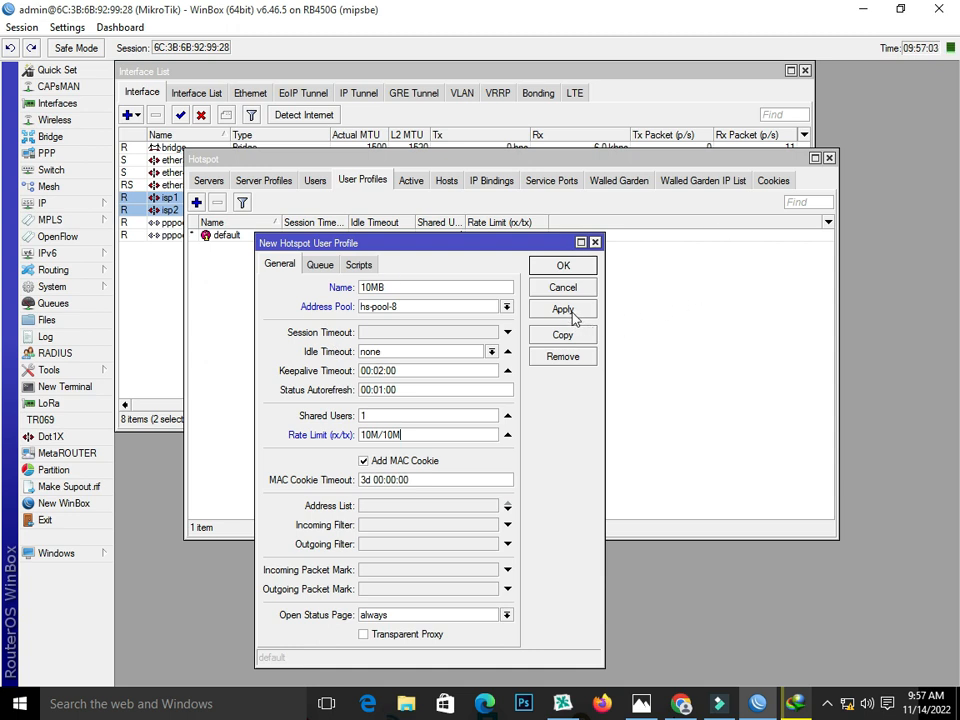
click(363, 634)
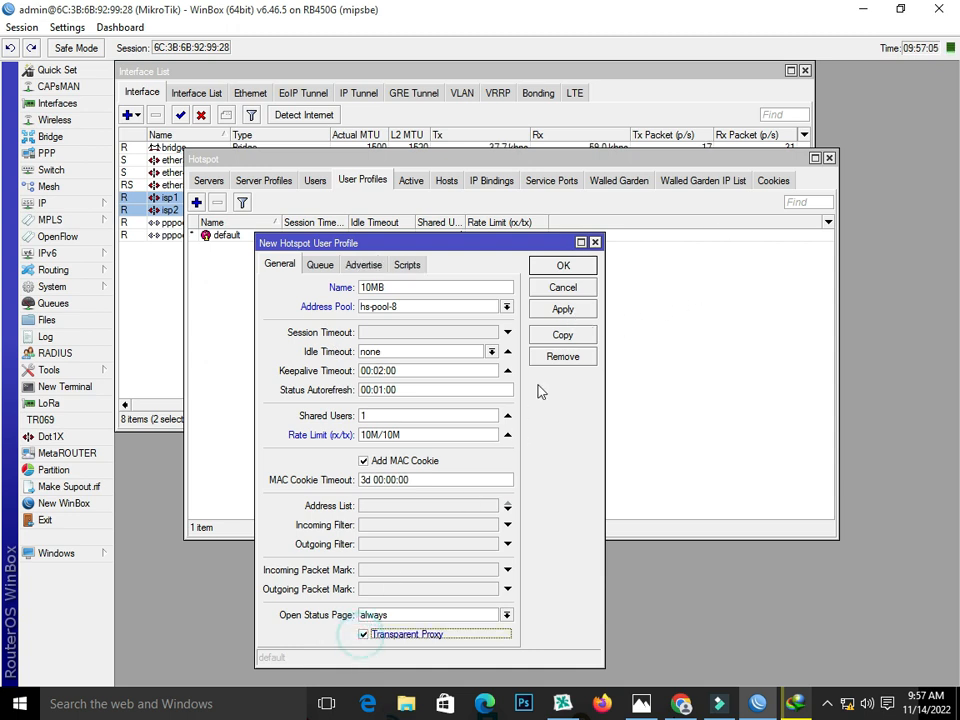
click(555, 311)
click(560, 266)
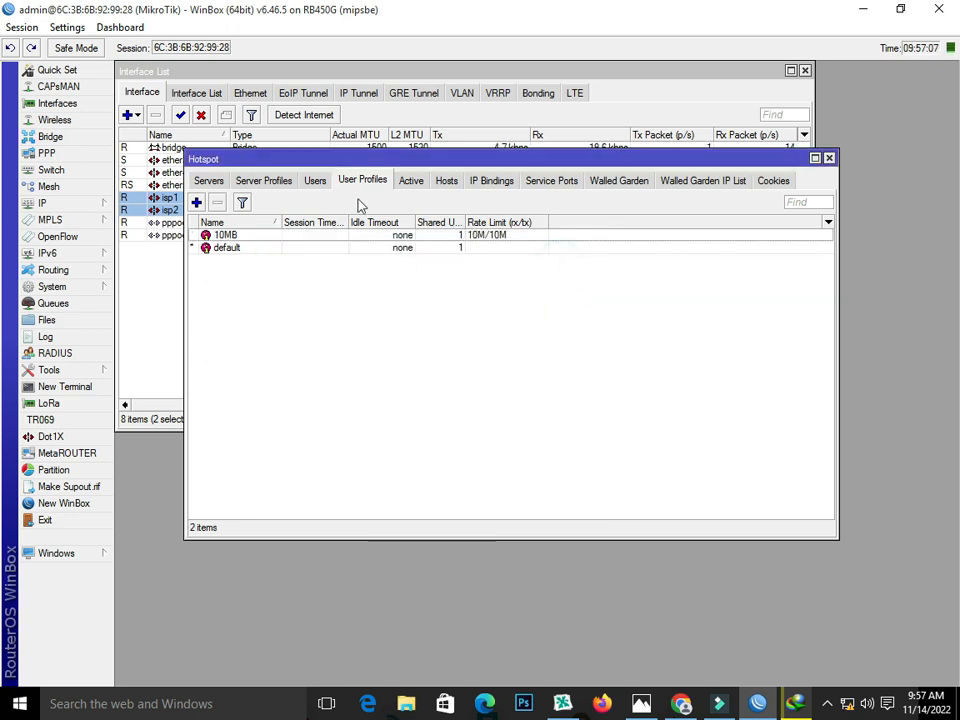
Step: Add a hotspot user on server hotspot1 with a name, password and profile 10MB
click(316, 182)
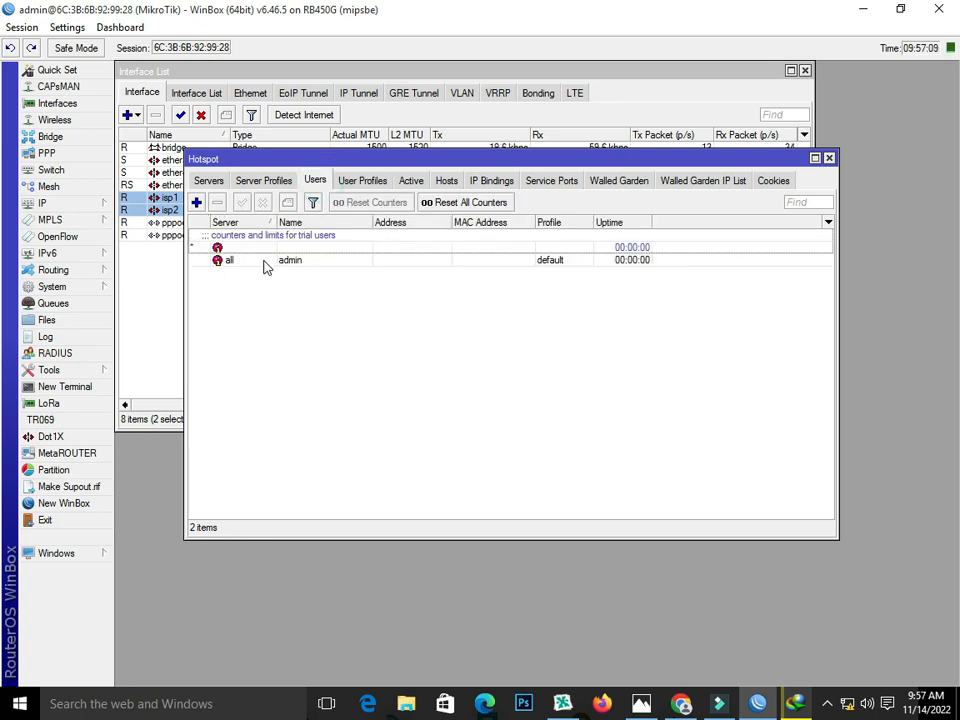
click(196, 203)
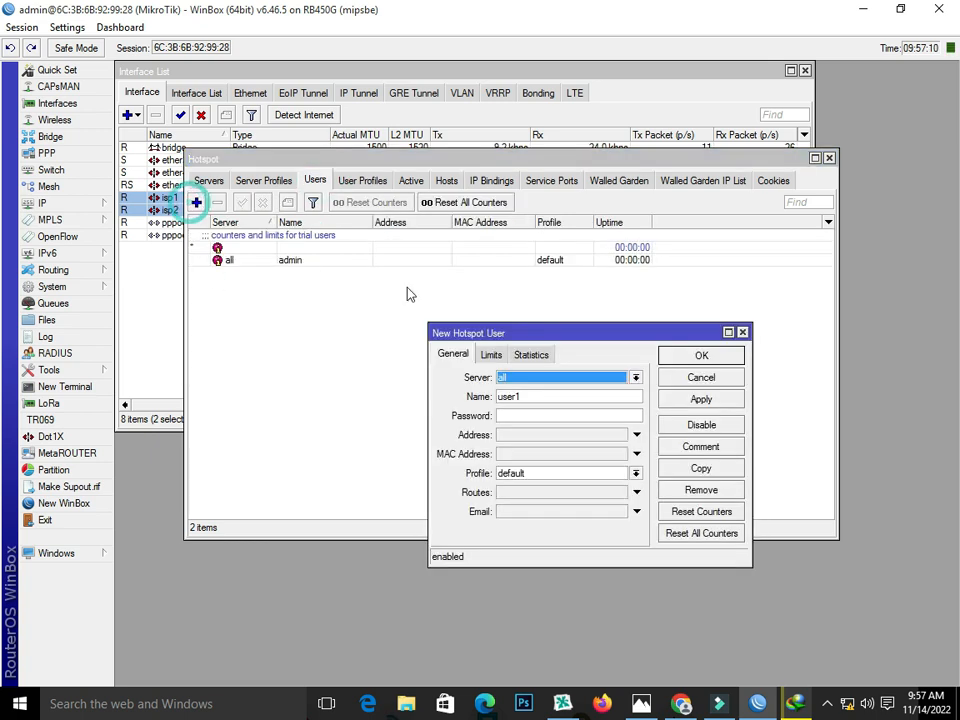
click(523, 380)
click(530, 401)
double_click(536, 396)
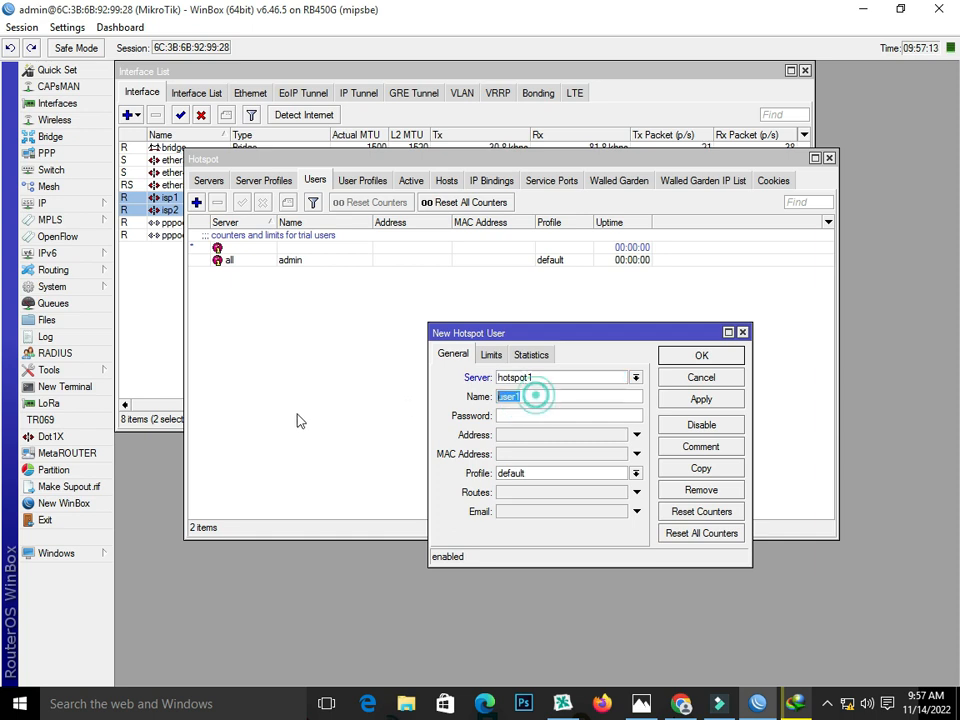
text(Ali)
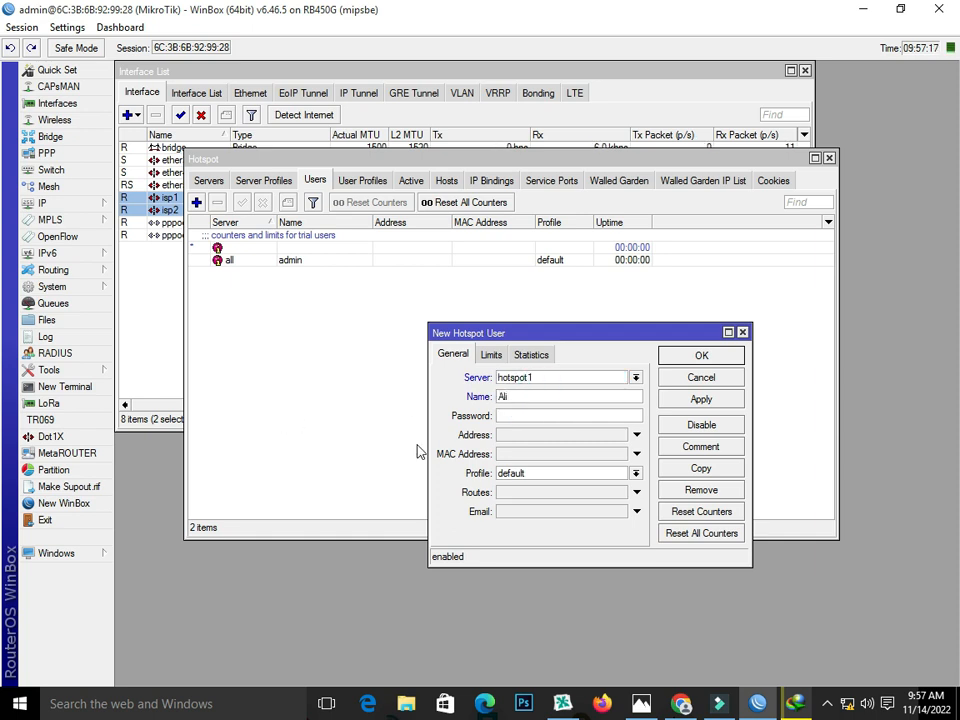
click(537, 415)
text(**)
click(574, 473)
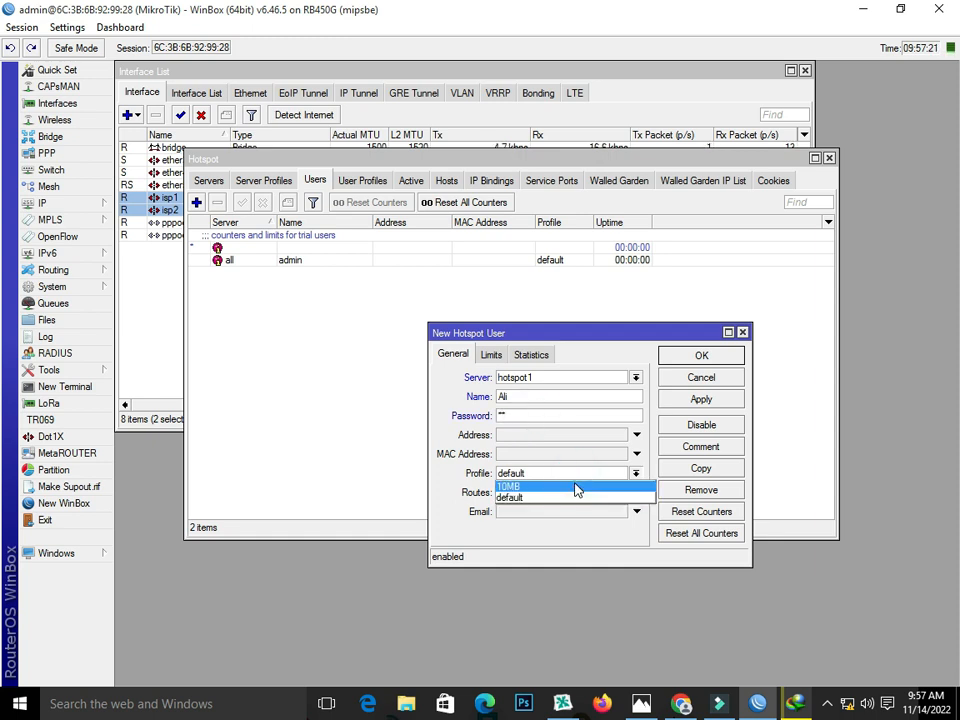
click(600, 486)
click(690, 399)
click(688, 358)
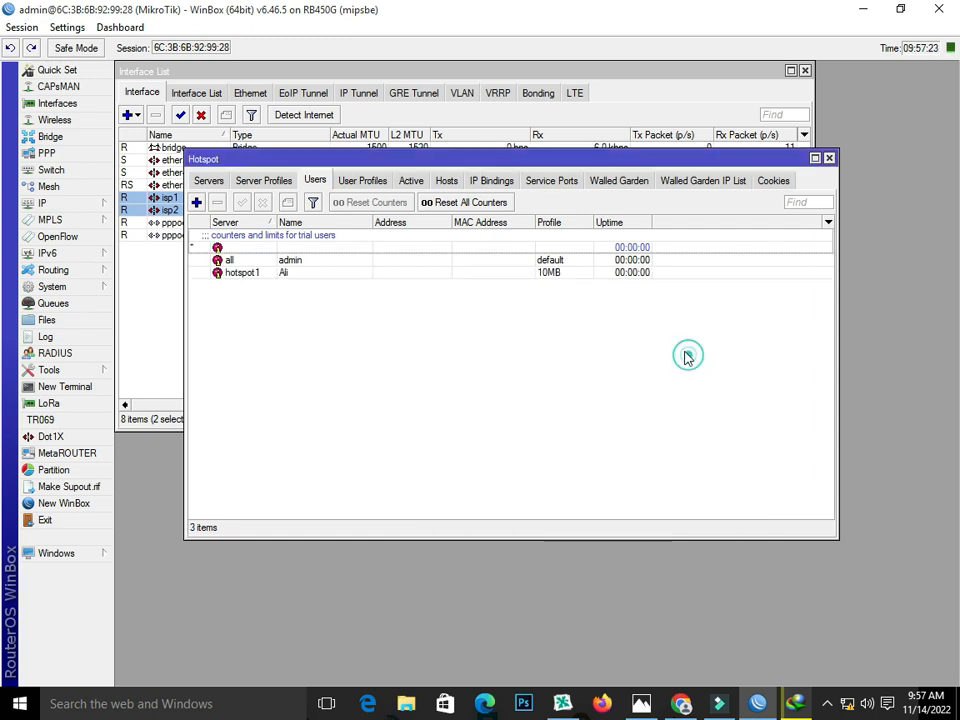
Step: Check the active hotspot sessions and the browser's address bar, then return to hotspot users
click(412, 181)
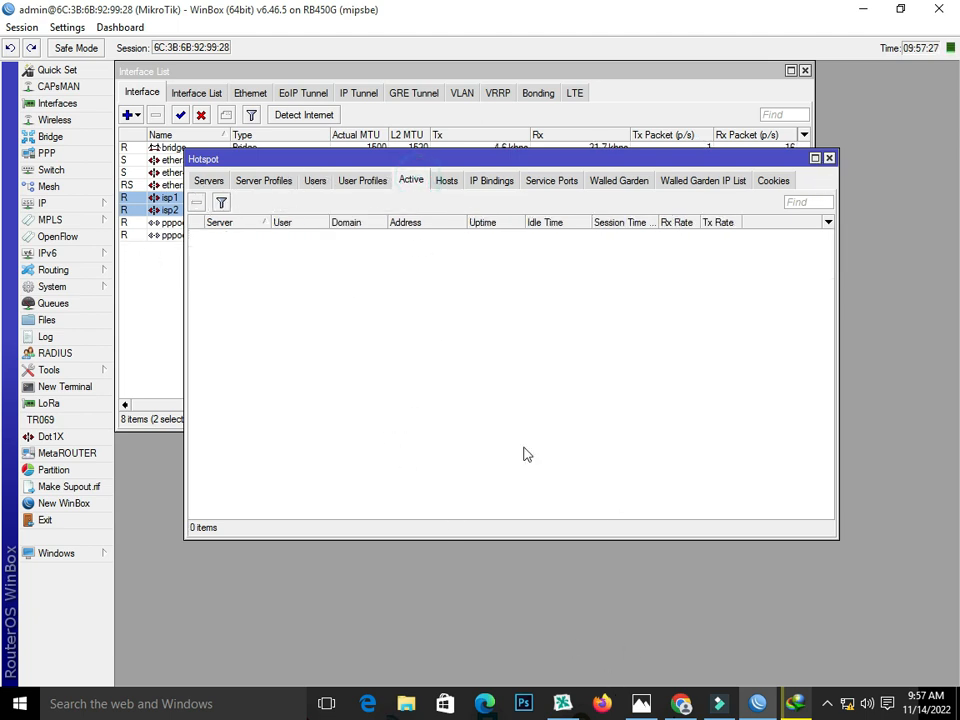
click(680, 703)
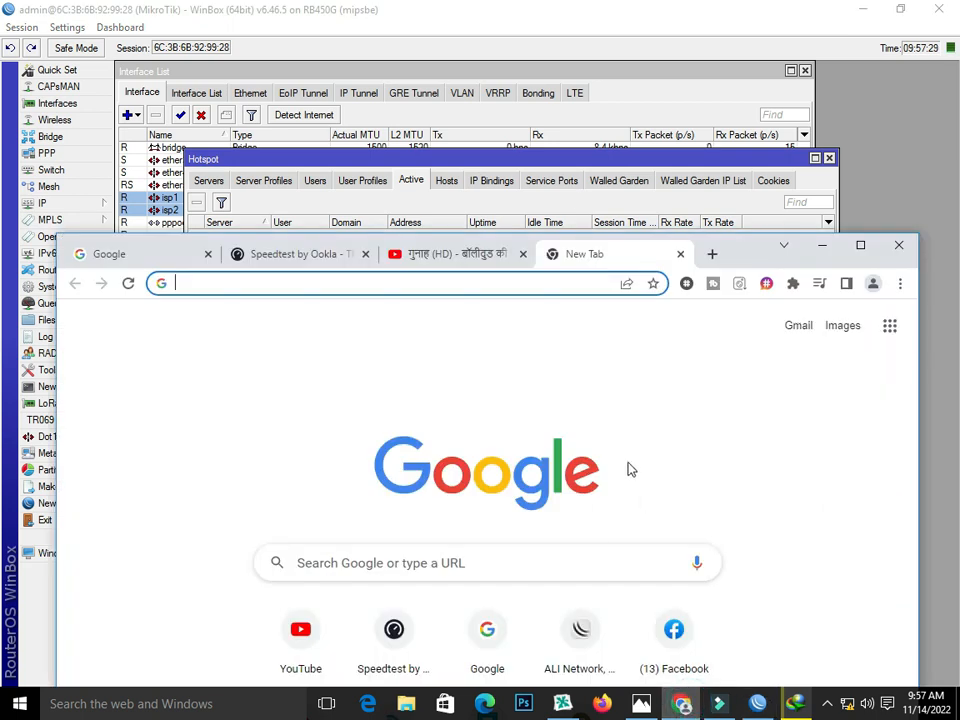
click(398, 283)
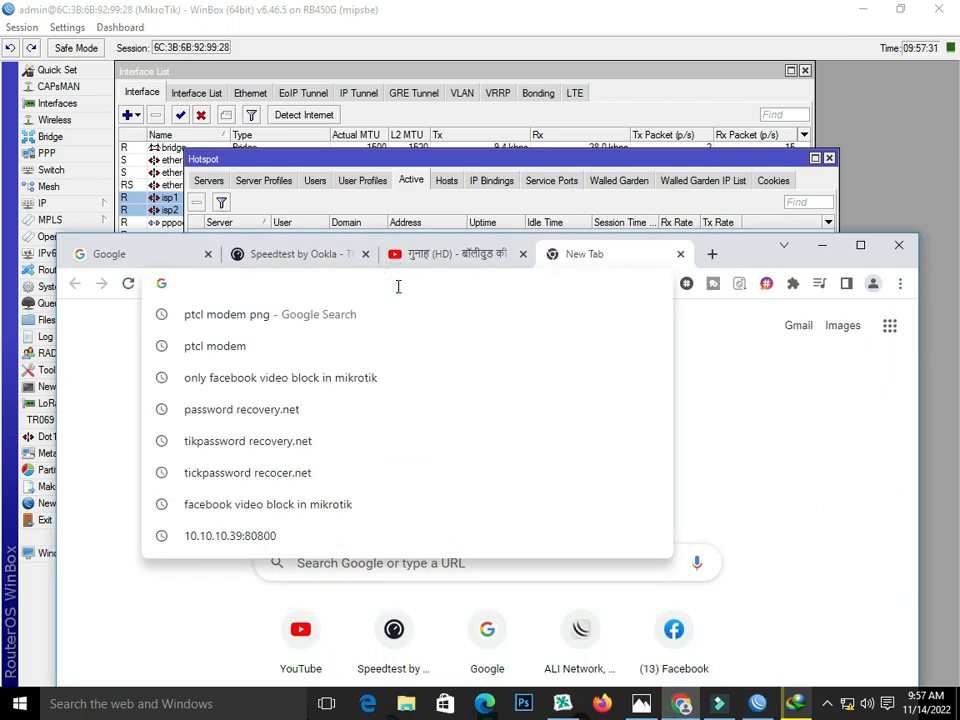
click(425, 164)
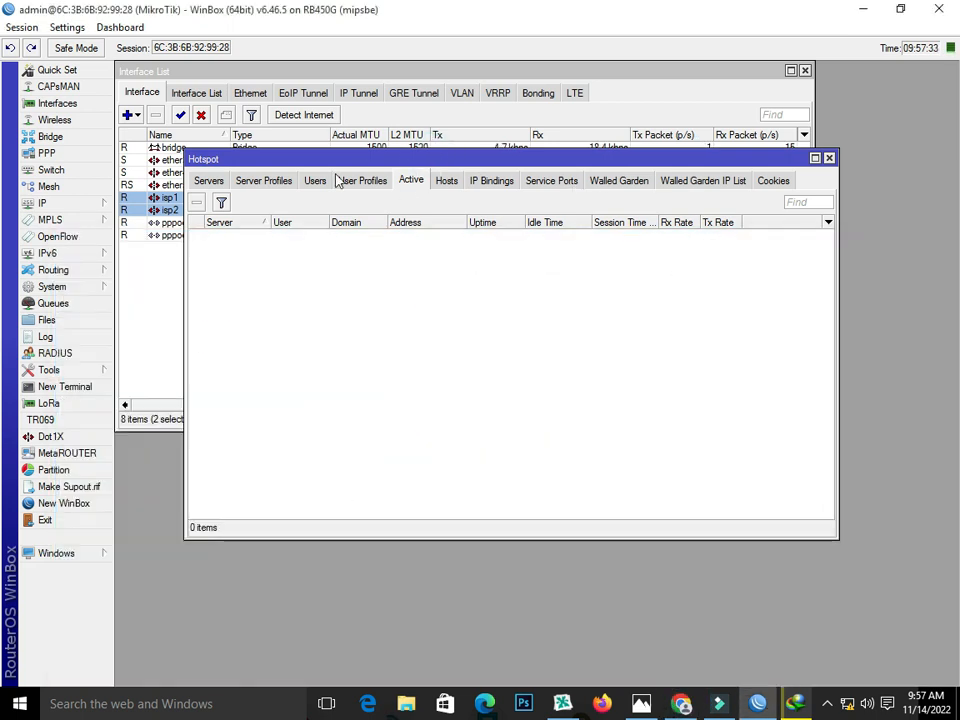
click(315, 181)
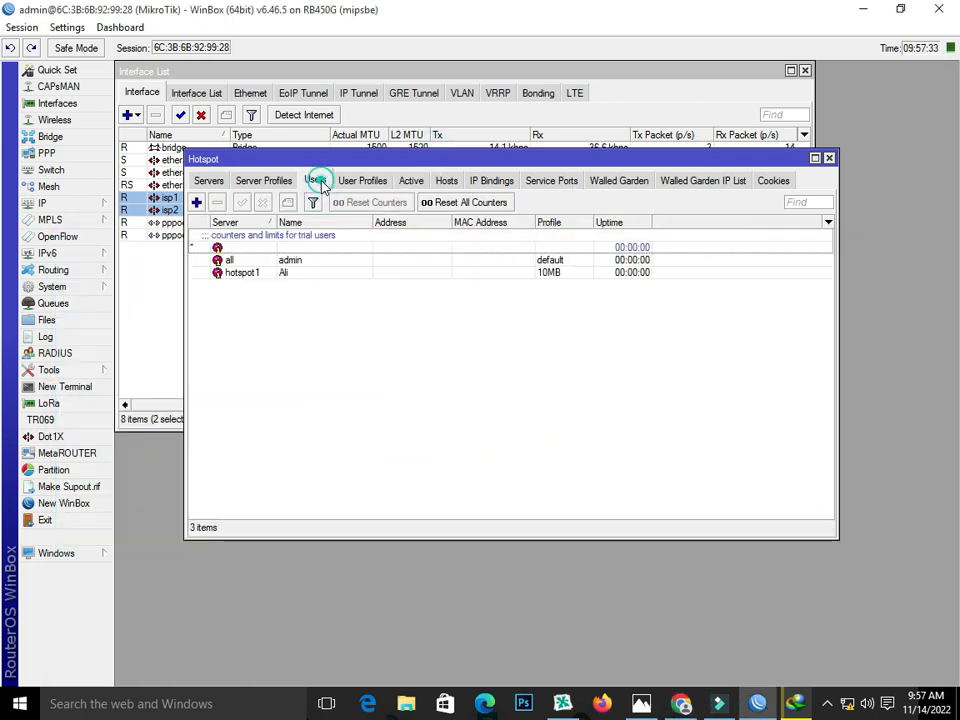
Step: Copy the DNS Name from hsprof1's General settings and bring Chrome forward
click(268, 181)
double_click(268, 248)
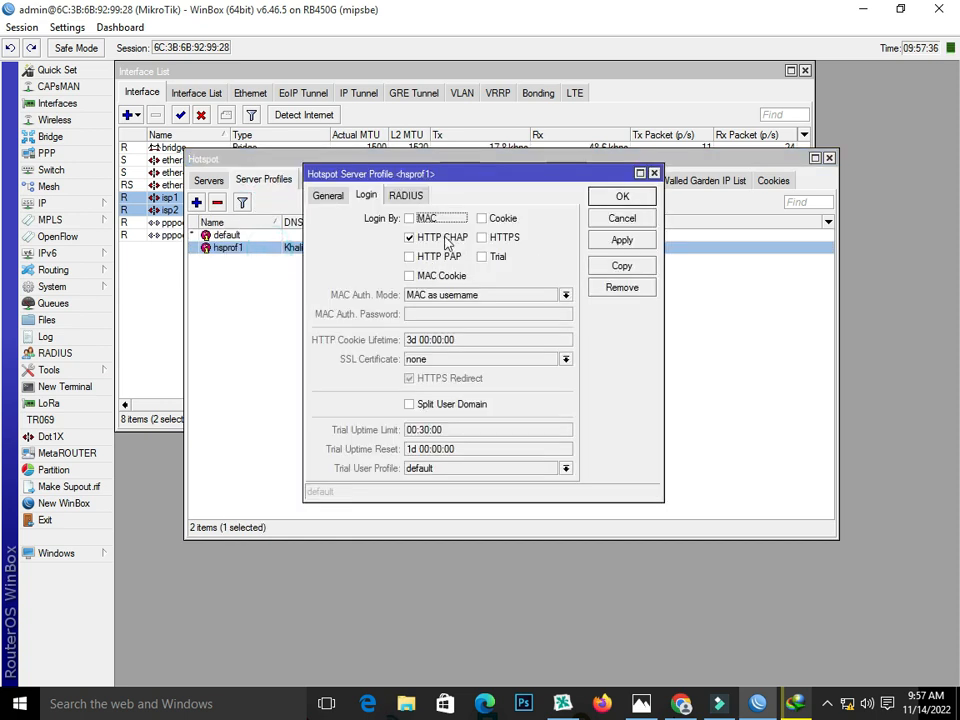
click(328, 195)
double_click(486, 256)
right_click(425, 258)
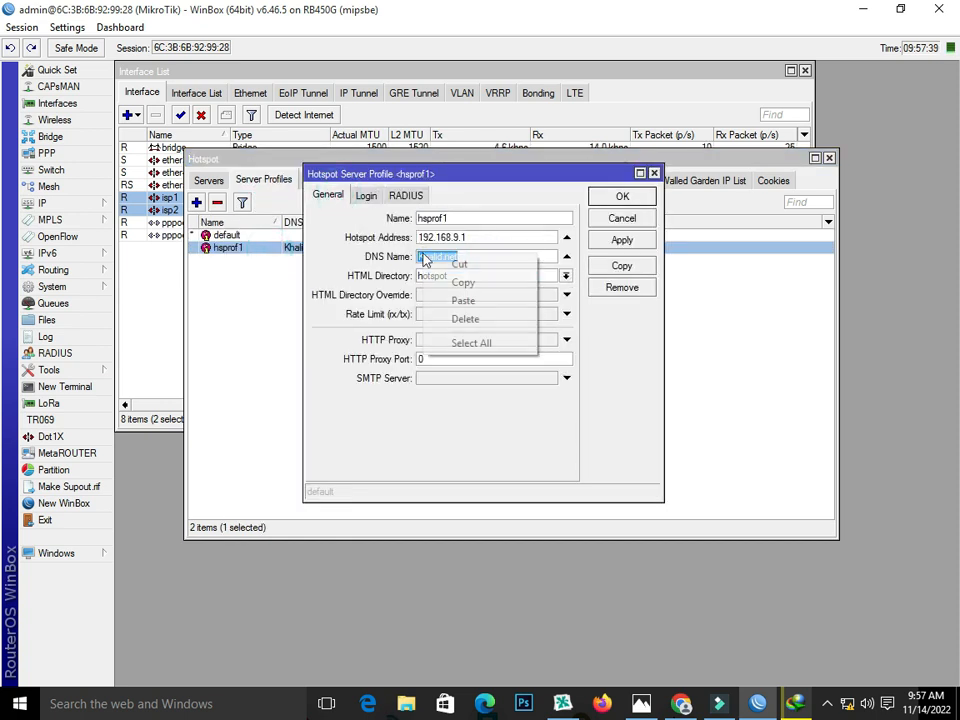
click(440, 282)
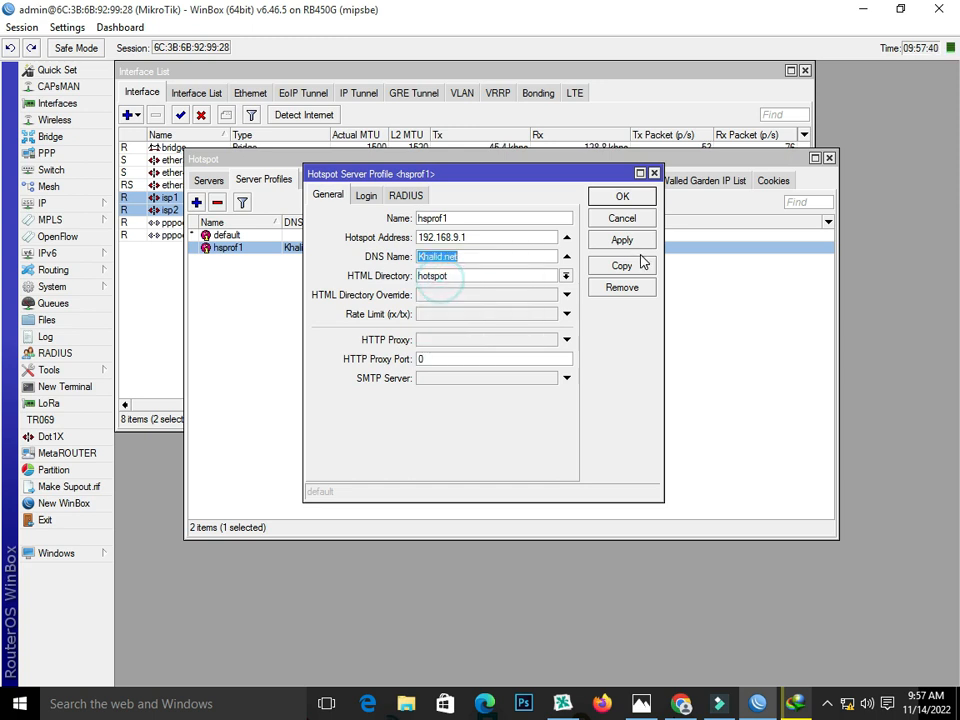
click(654, 174)
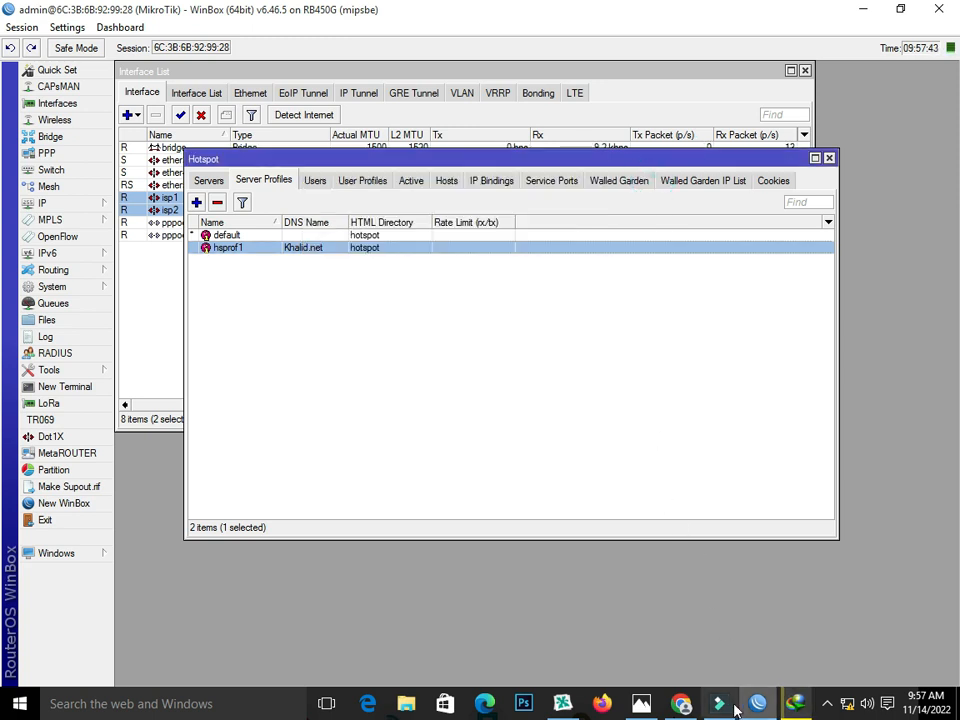
click(684, 704)
Step: Paste the hotspot DNS name into Chrome and log in as the new user, declining password saving
right_click(342, 286)
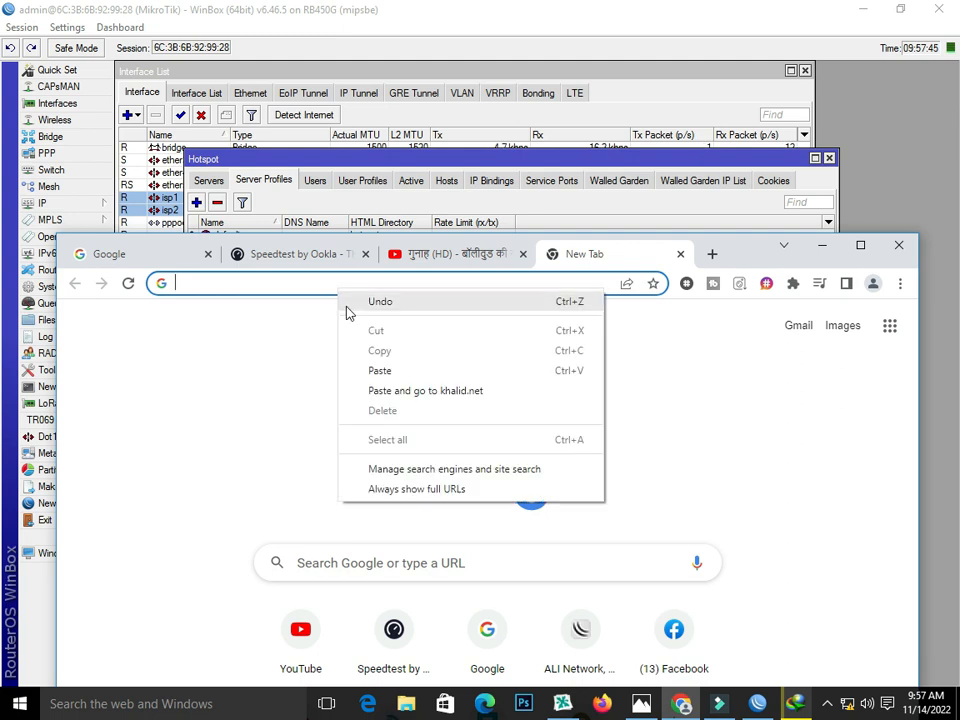
click(375, 371)
key(Return)
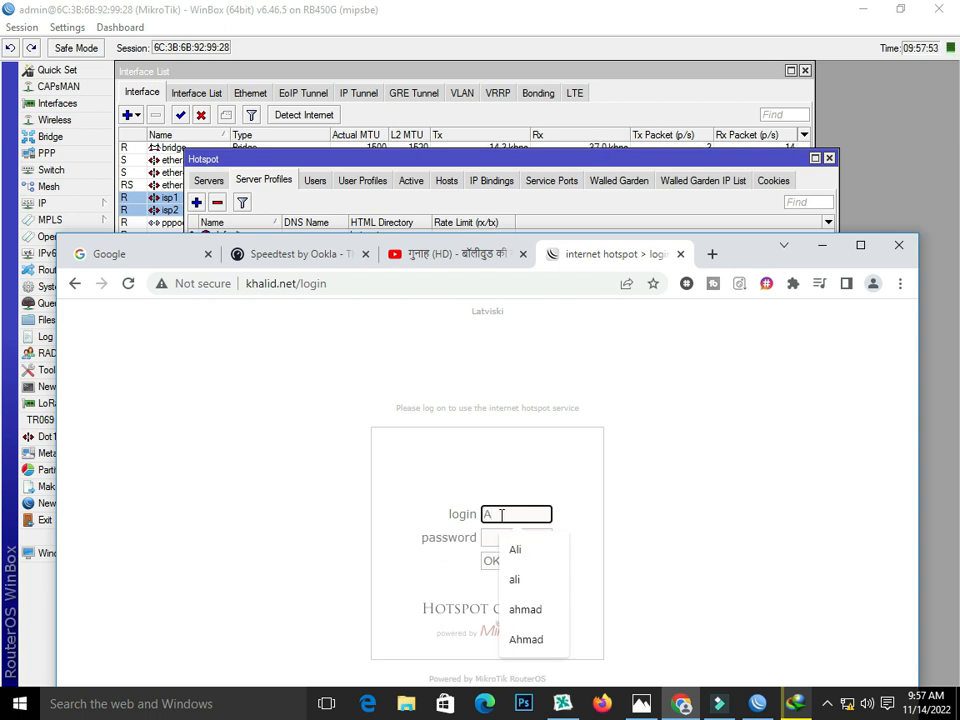
text(li)
click(488, 537)
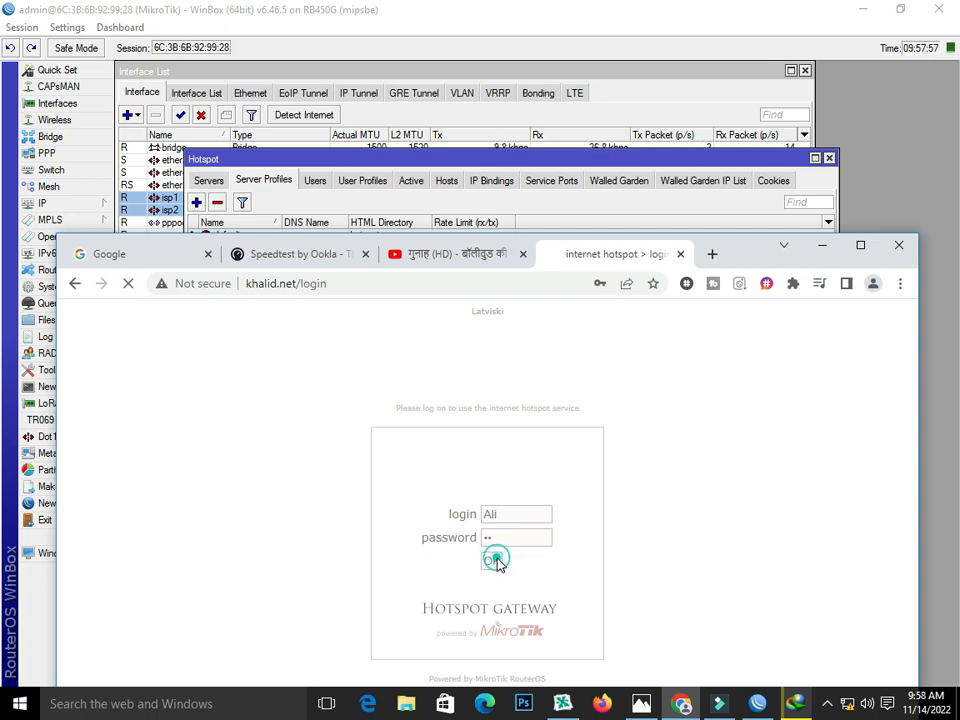
click(497, 561)
click(620, 521)
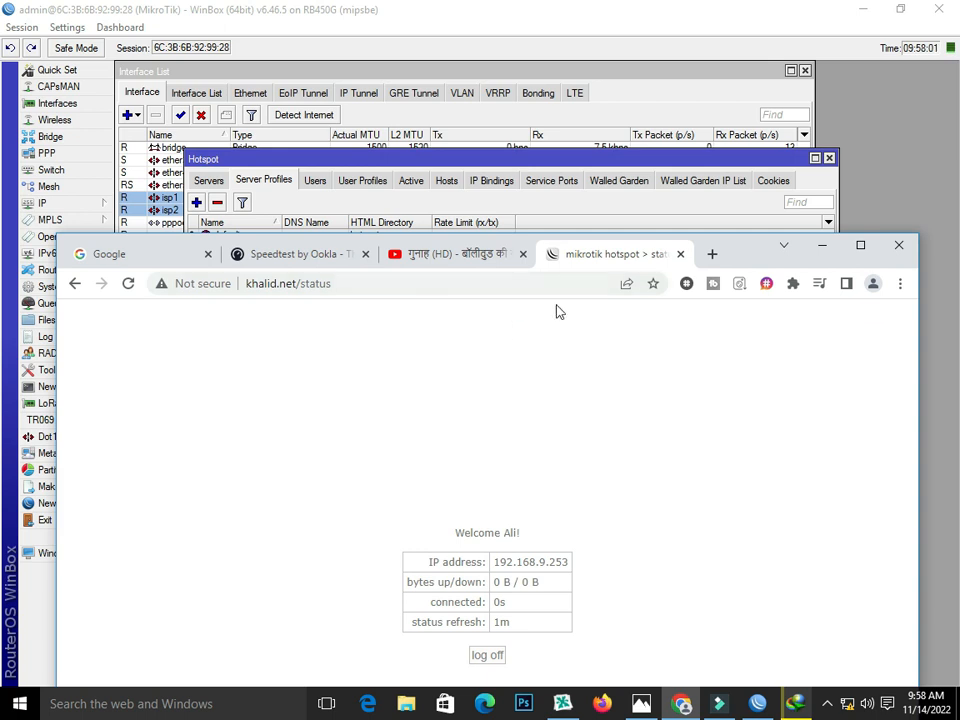
click(593, 154)
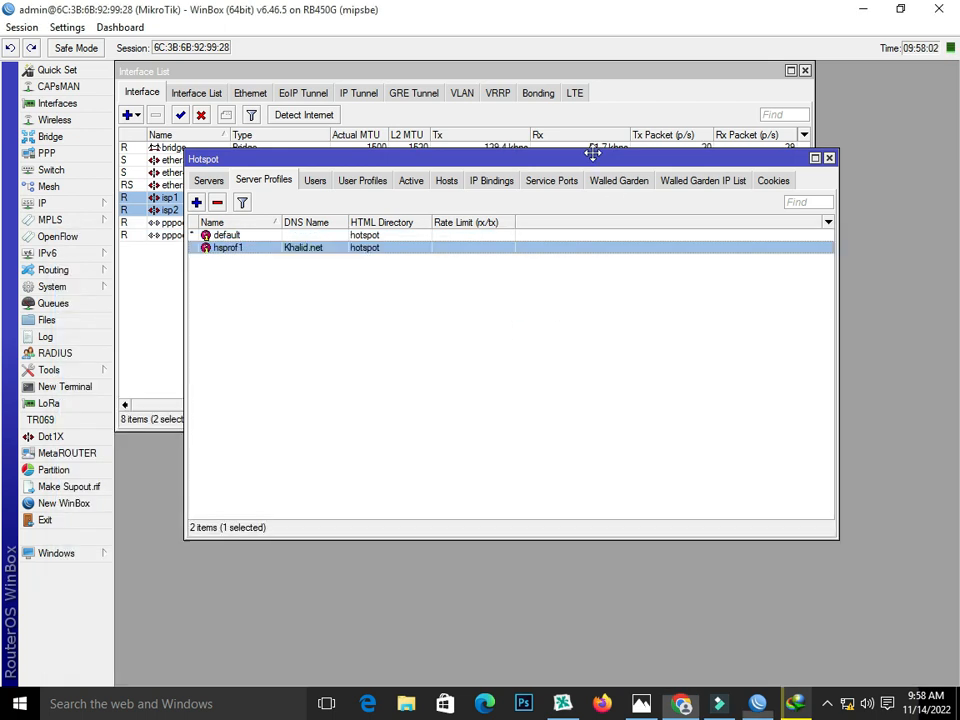
Step: Confirm the user's session appears under Active on hotspot1, then close the Hotspot window
click(411, 180)
click(285, 239)
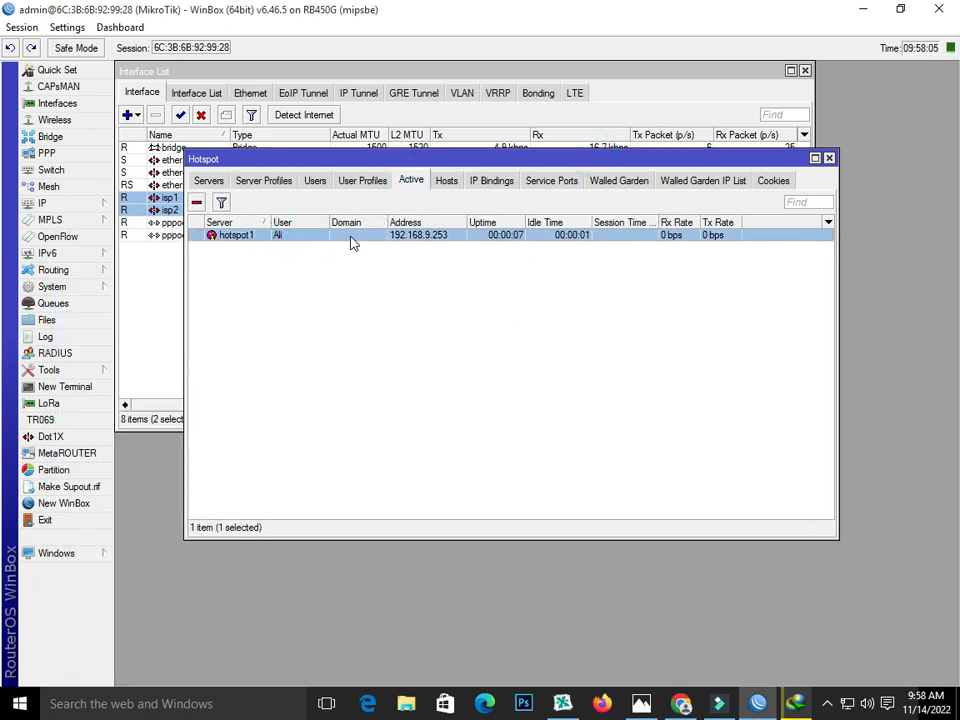
click(829, 158)
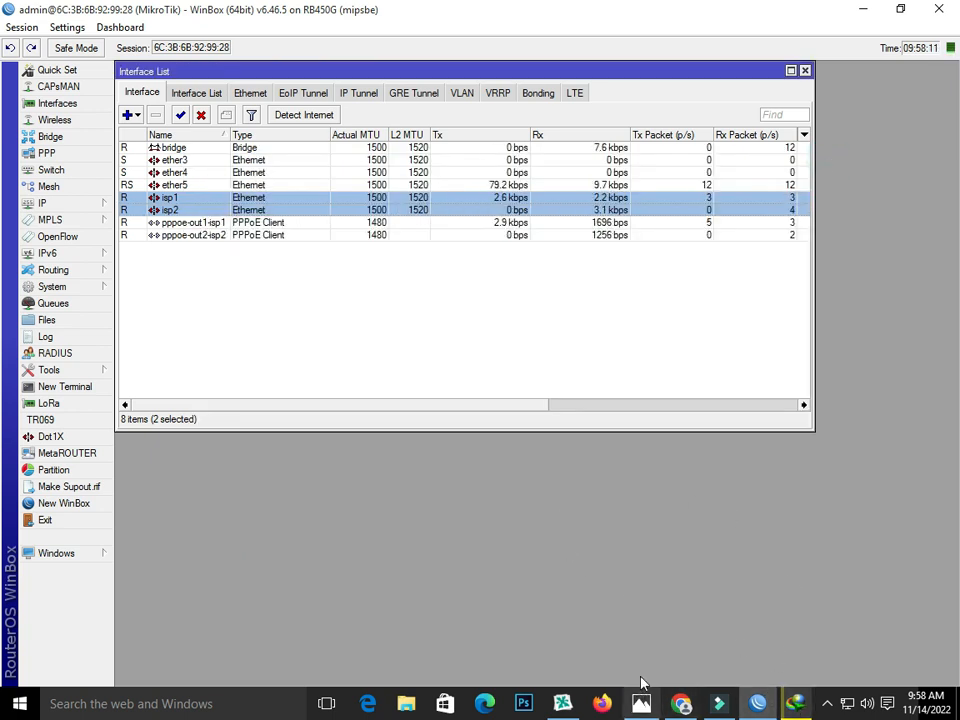
click(681, 703)
Step: Run Speedtest through the hotspot, reaching about 3.84 Mbps download, then switch to YouTube
click(358, 255)
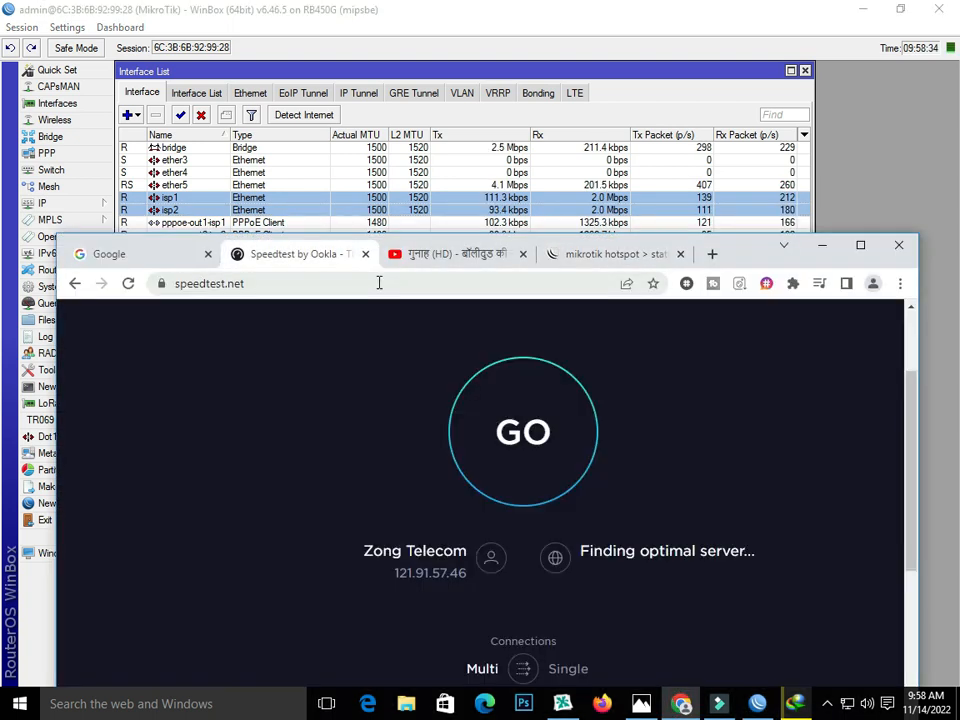
click(541, 451)
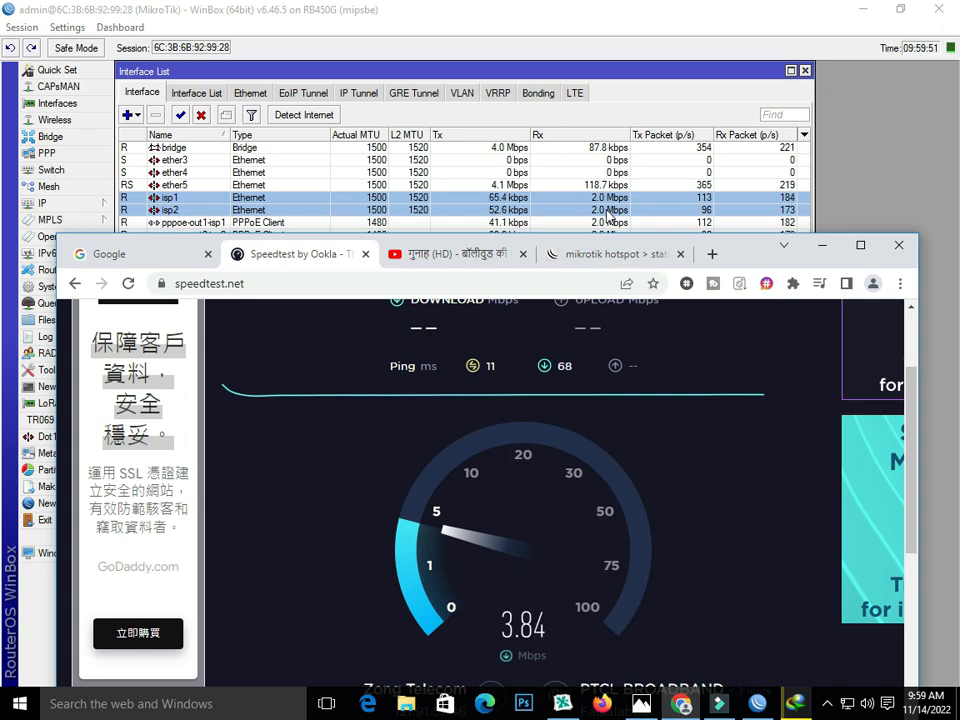
click(410, 254)
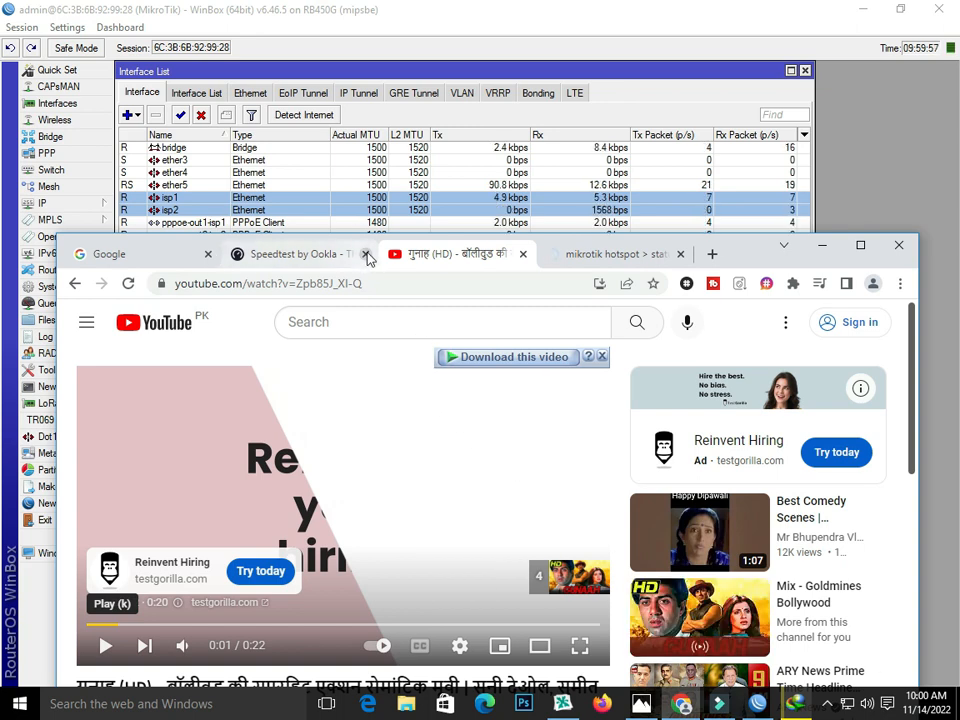
Step: Close the Speedtest page, resume the IDM video download, and show the load-balancing diagram in Photos
click(365, 254)
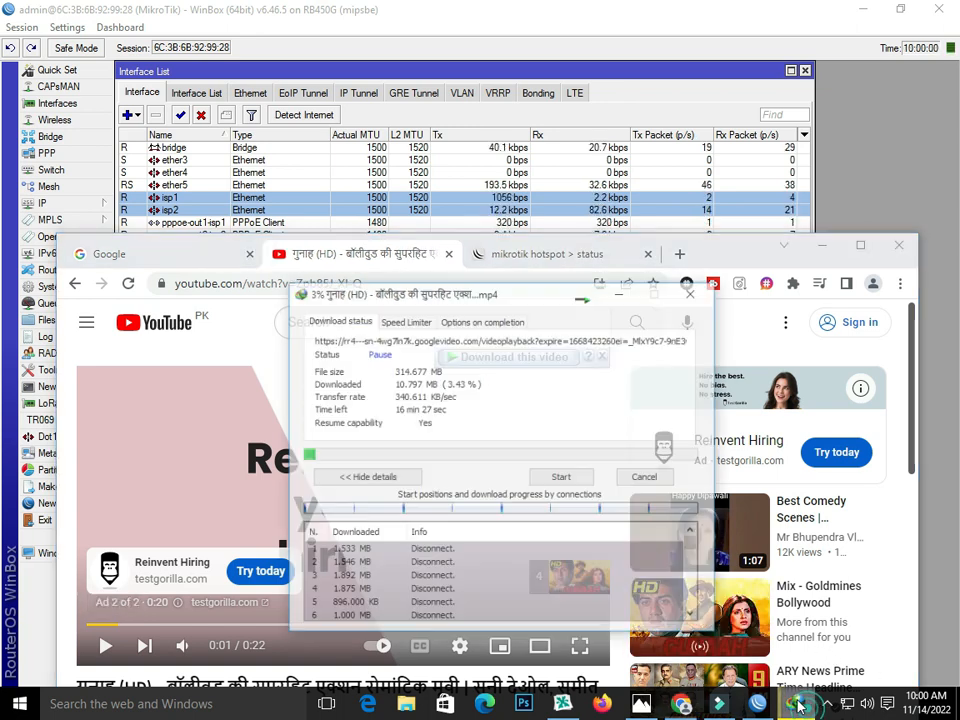
click(538, 459)
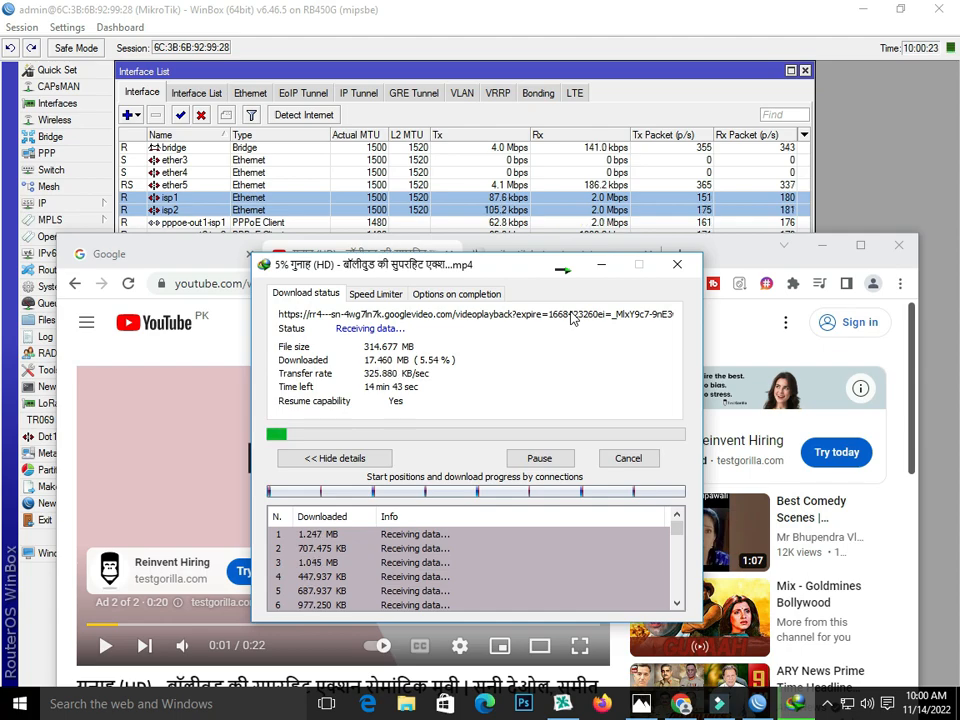
click(645, 705)
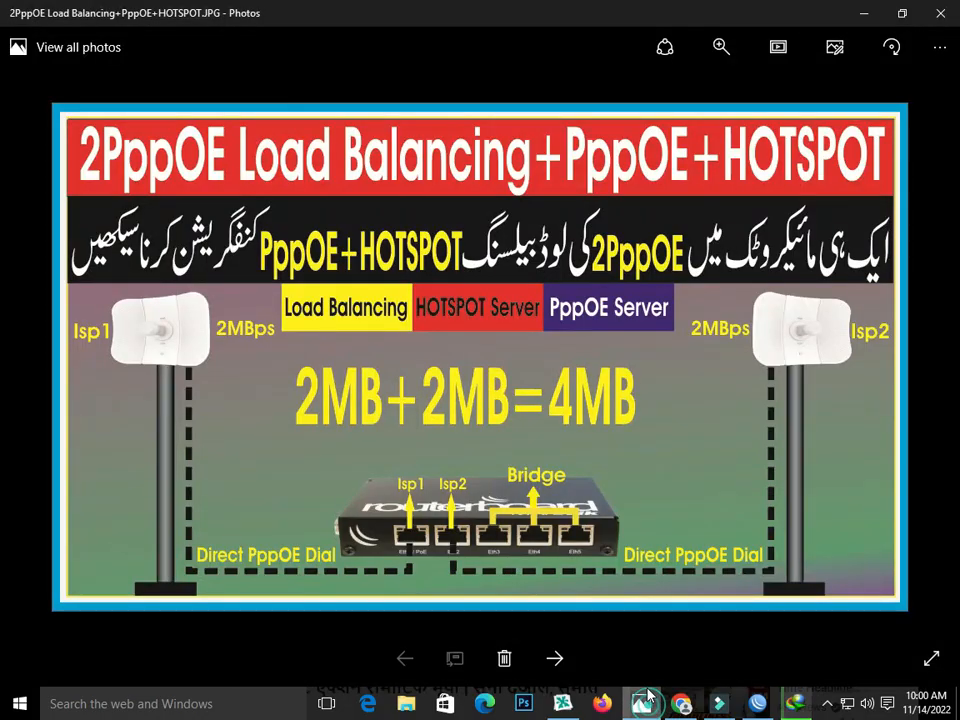